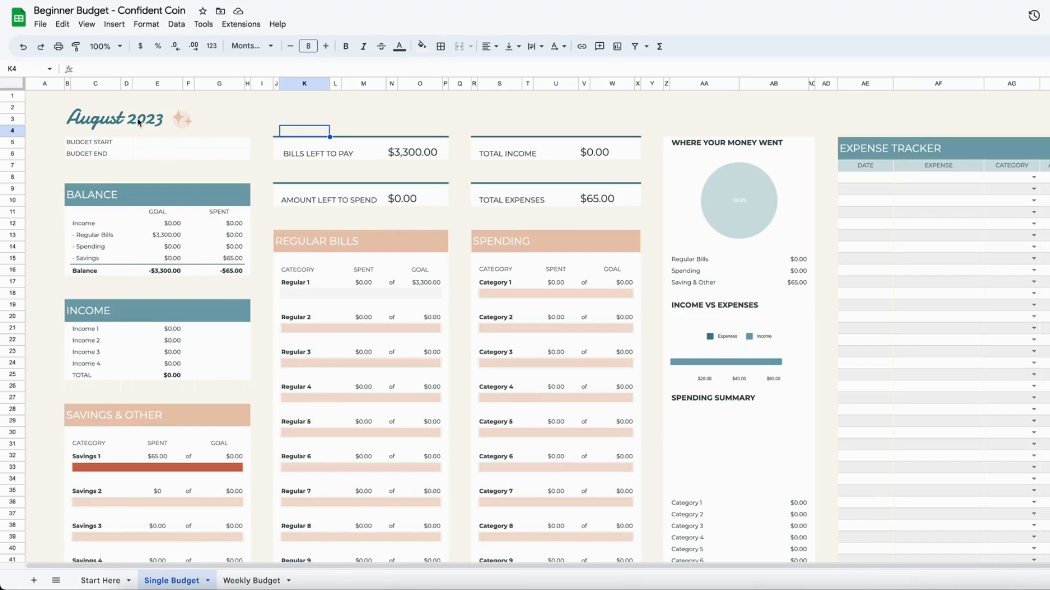
Set the month heading at the start of the budget sheet to the date 5/1/2023.
{"action": "left_click", "coordinate": [95, 125]}
{"action": "double_click", "coordinate": [96, 126]}
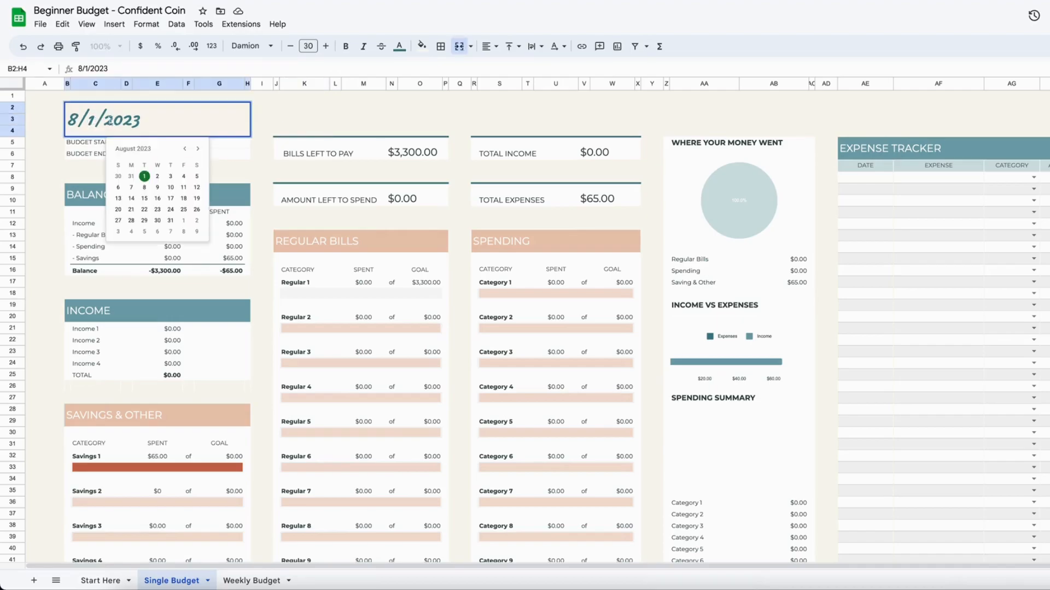
{"action": "left_click", "coordinate": [185, 149]}
{"action": "left_click", "coordinate": [185, 149]}
{"action": "left_click", "coordinate": [185, 149]}
{"action": "left_click", "coordinate": [186, 149]}
{"action": "left_click", "coordinate": [197, 152]}
{"action": "left_click", "coordinate": [198, 150]}
{"action": "left_click", "coordinate": [186, 149]}
{"action": "left_click", "coordinate": [198, 150]}
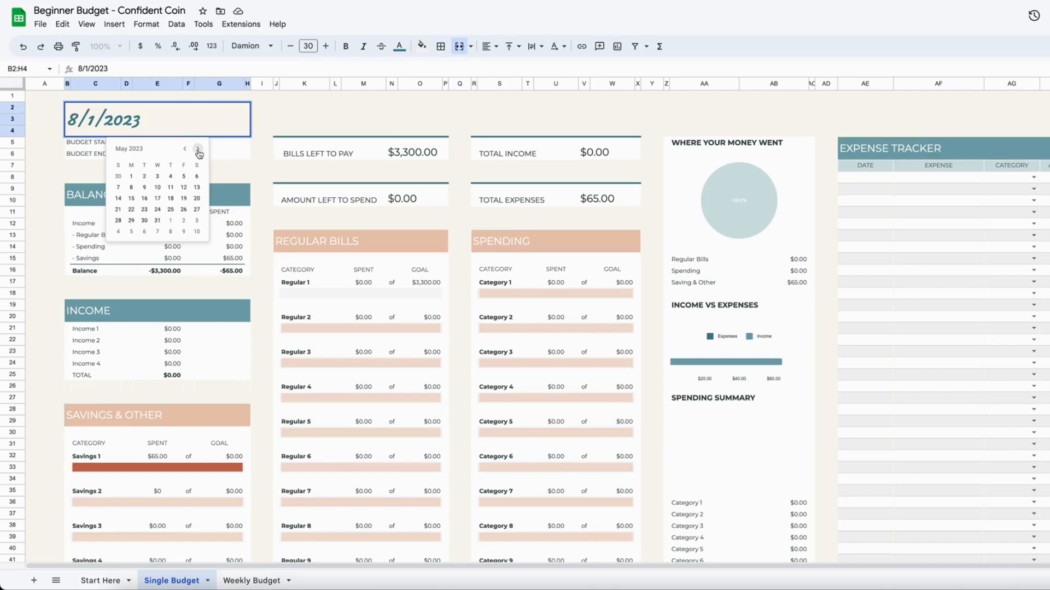
{"action": "left_click", "coordinate": [132, 176]}
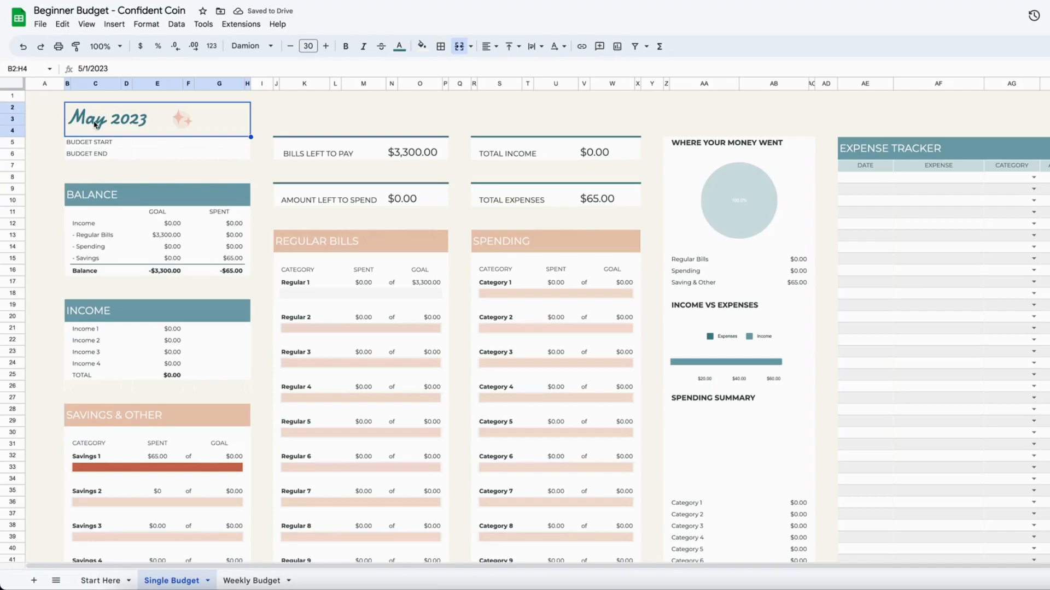
Set the budget start date to 5/1/2023 and the budget end date to 5/7/2023.
{"action": "left_click", "coordinate": [170, 145]}
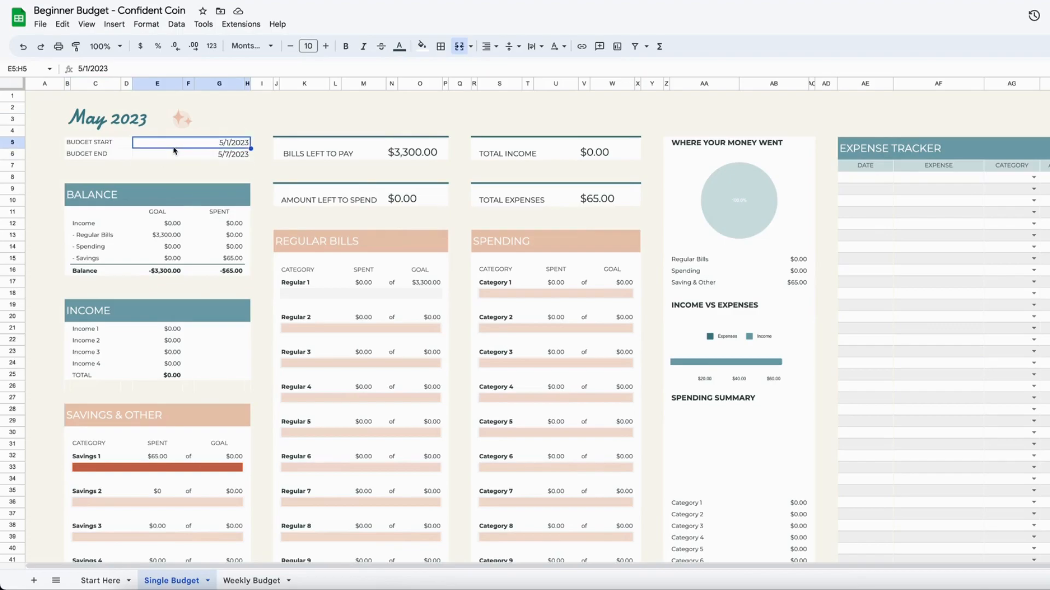
{"action": "double_click", "coordinate": [176, 145]}
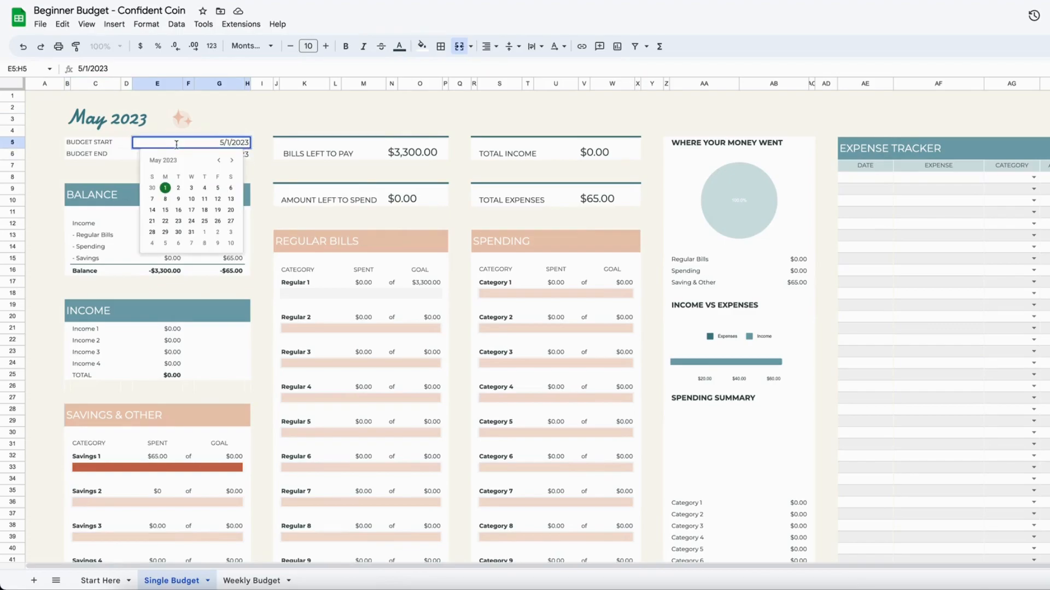
{"action": "left_click", "coordinate": [165, 190]}
{"action": "double_click", "coordinate": [201, 155]}
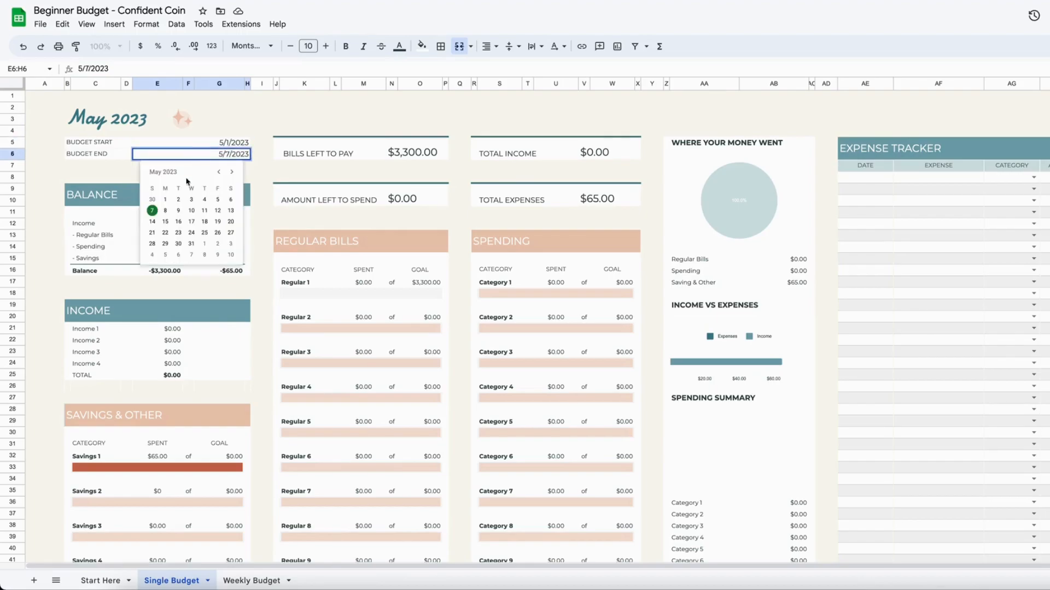
{"action": "left_click", "coordinate": [154, 211]}
{"action": "left_click", "coordinate": [245, 166]}
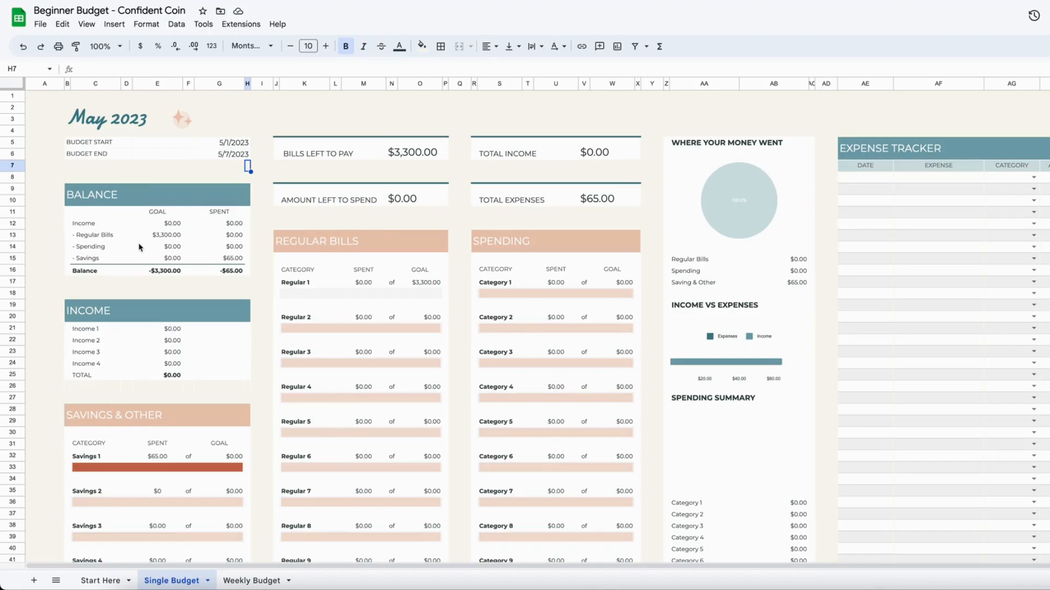
Examine the Income section and its four income source rows.
{"action": "scroll", "coordinate": [139, 247], "scroll_direction": "down", "scroll_amount": 2}
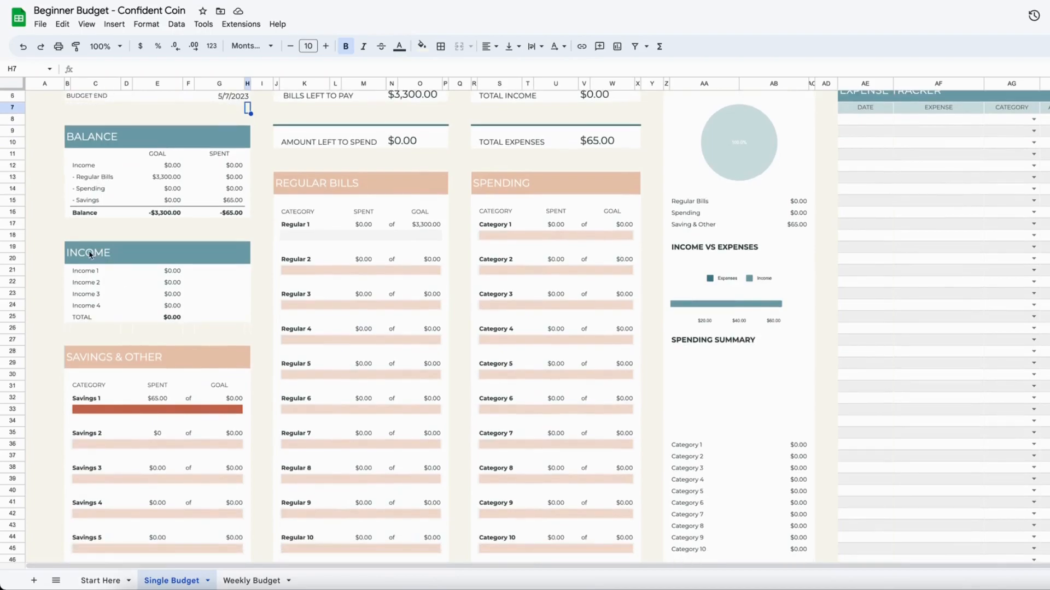
{"action": "left_click", "coordinate": [90, 253]}
{"action": "left_click", "coordinate": [93, 271]}
{"action": "left_click", "coordinate": [85, 285]}
{"action": "left_click", "coordinate": [84, 296]}
{"action": "left_click", "coordinate": [85, 307]}
{"action": "left_click", "coordinate": [98, 273]}
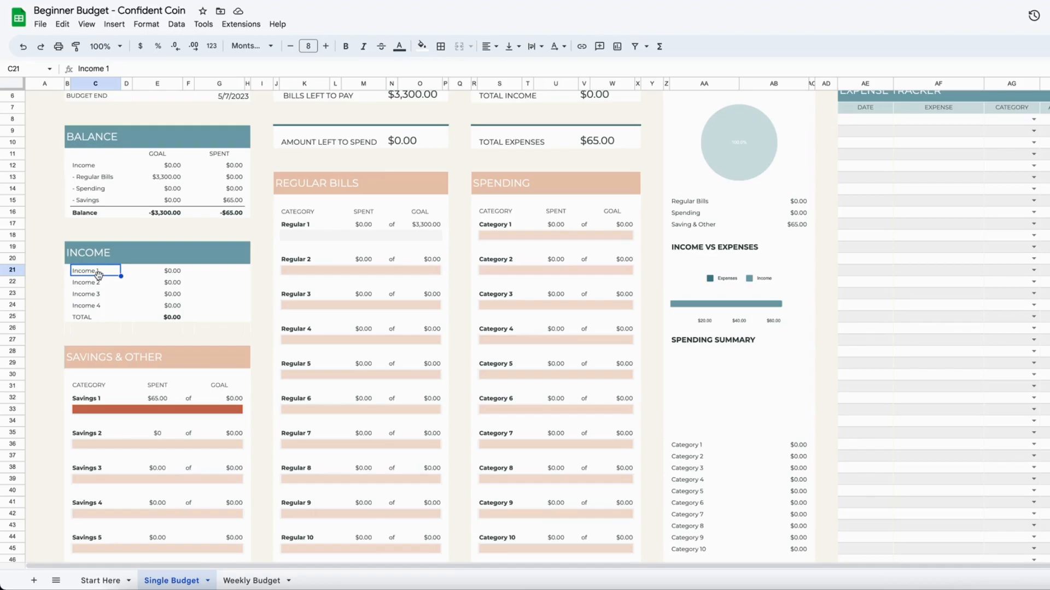
Rename the first two income sources as Main Job and Part Time.
{"action": "double_click", "coordinate": [103, 270]}
{"action": "key", "text": "ctrl+a"}
{"action": "type", "text": "Man"}
{"action": "key", "text": "BackSpace"}
{"action": "type", "text": "in Jon"}
{"action": "key", "text": "Return"}
{"action": "key", "text": "Up"}
{"action": "key", "text": "Return"}
{"action": "key", "text": "BackSpace"}
{"action": "type", "text": "b"}
{"action": "key", "text": "Return"}
{"action": "type", "text": "Part Time"}
{"action": "key", "text": "Return"}
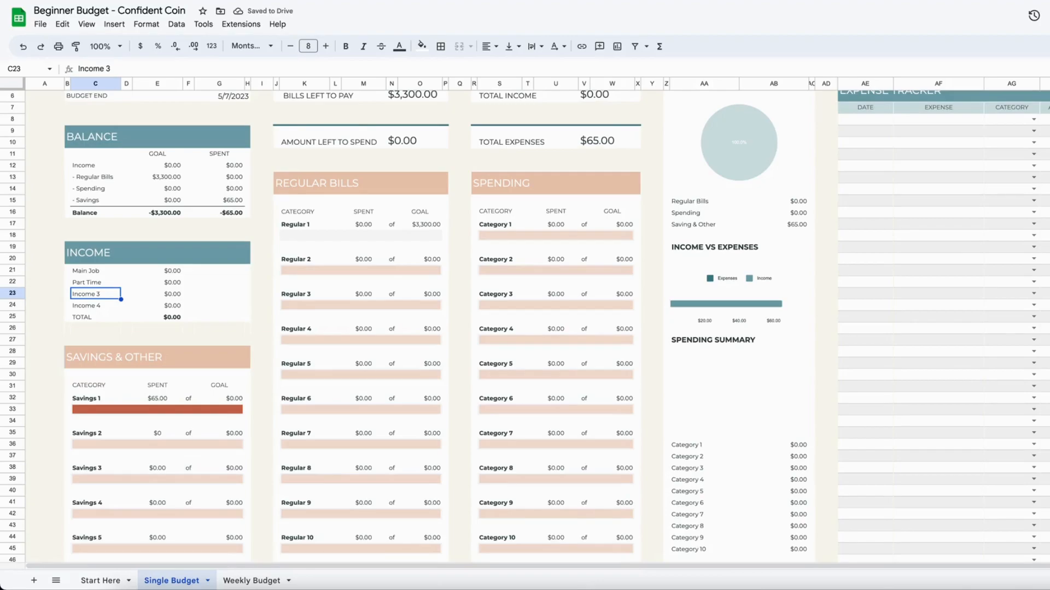
Rename the first two income sources as Paycheck 1 and Paycheck 2.
{"action": "key", "text": "Up"}
{"action": "key", "text": "Up"}
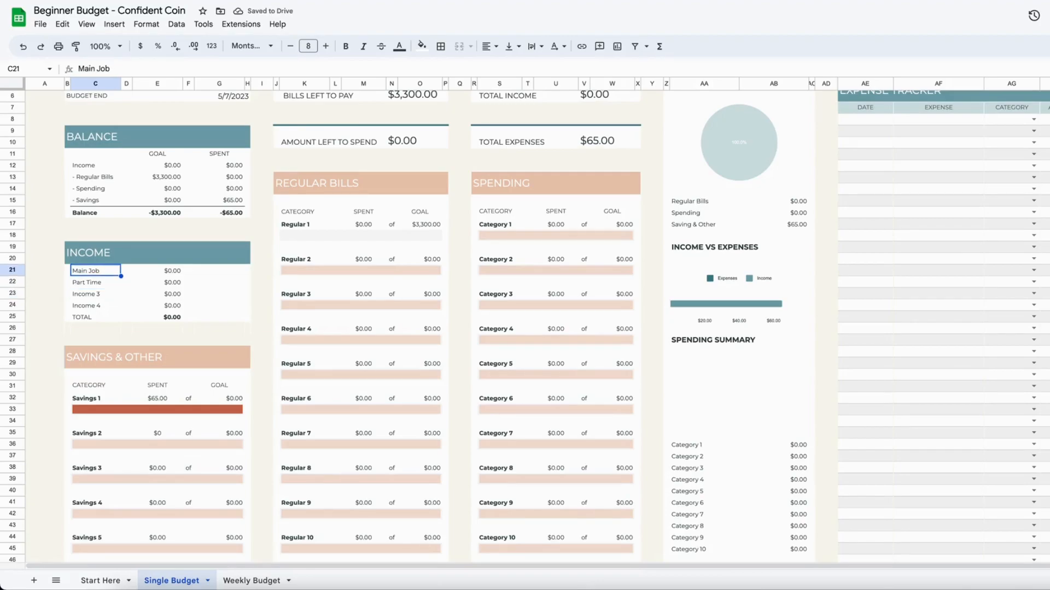
{"action": "type", "text": "Paycheck 1"}
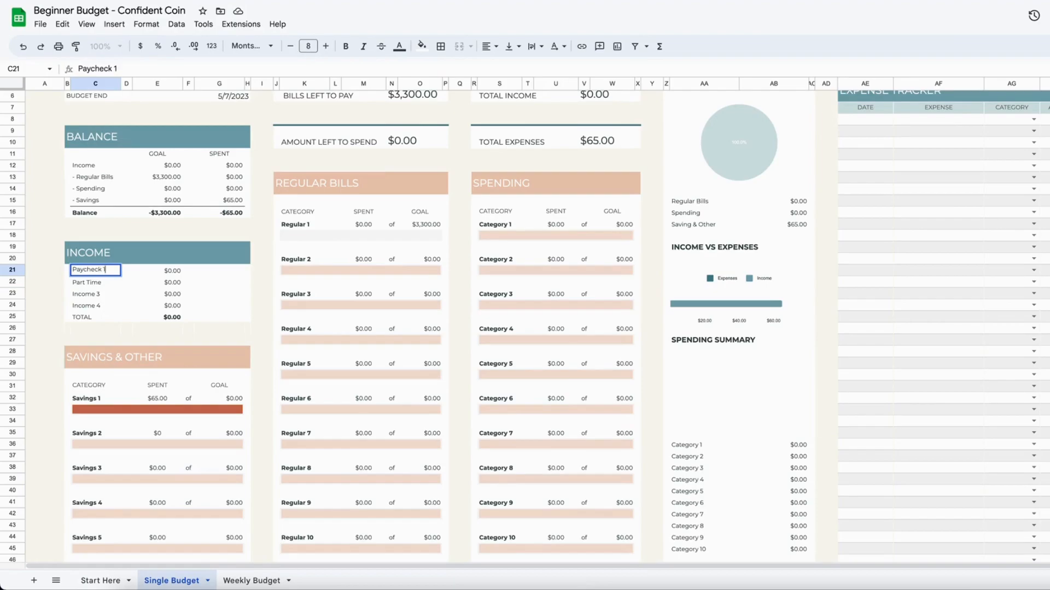
{"action": "key", "text": "Return"}
{"action": "type", "text": "Paycheck "}
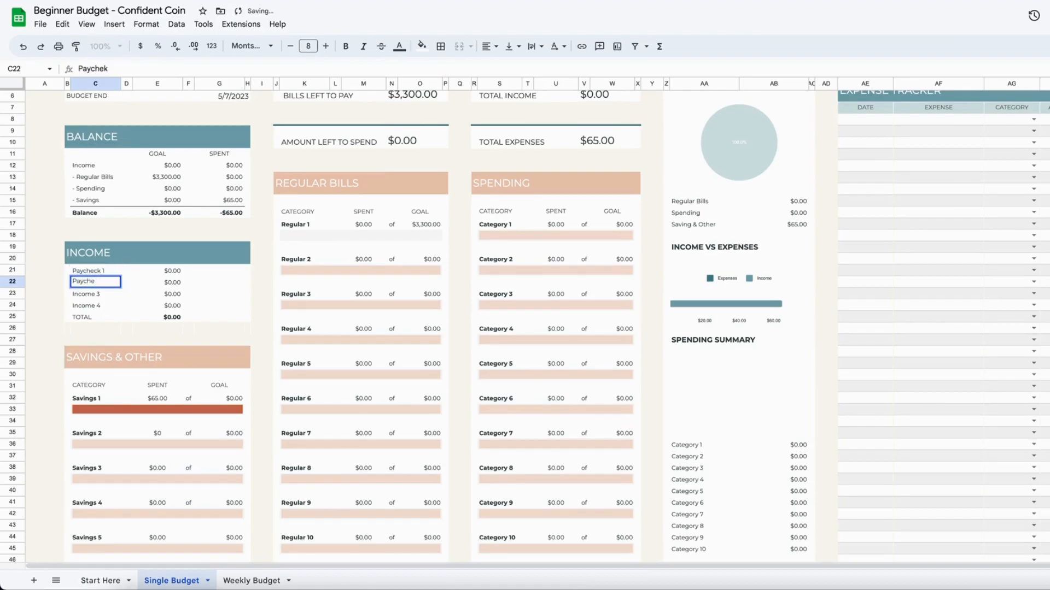
{"action": "type", "text": "2"}
{"action": "key", "text": "Return"}
Rename the third income source as Part time and the fourth as Benefit.
{"action": "type", "text": "Pa"}
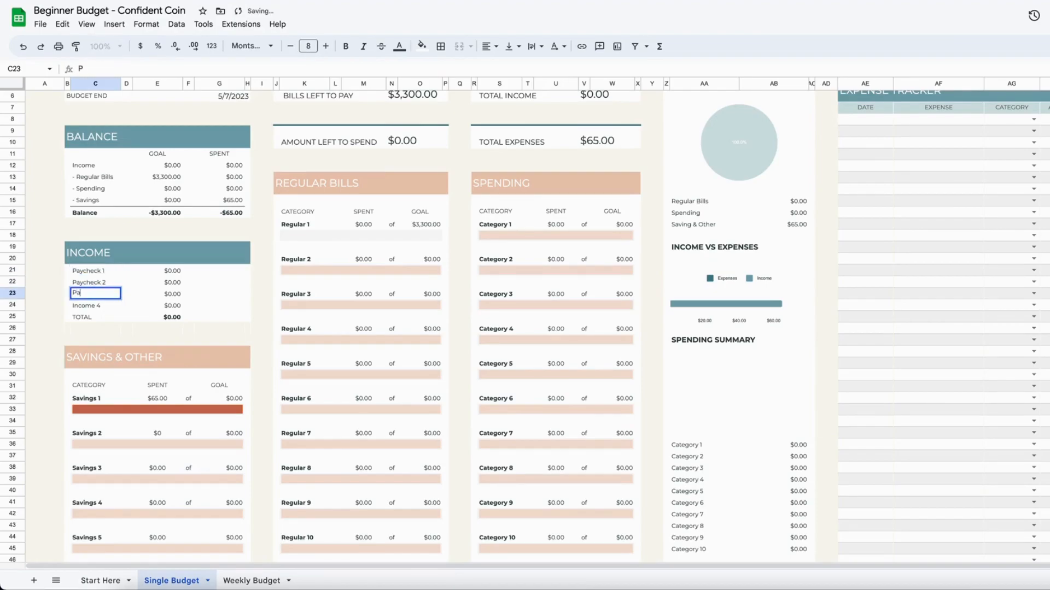
{"action": "type", "text": "rt time"}
{"action": "key", "text": "Return"}
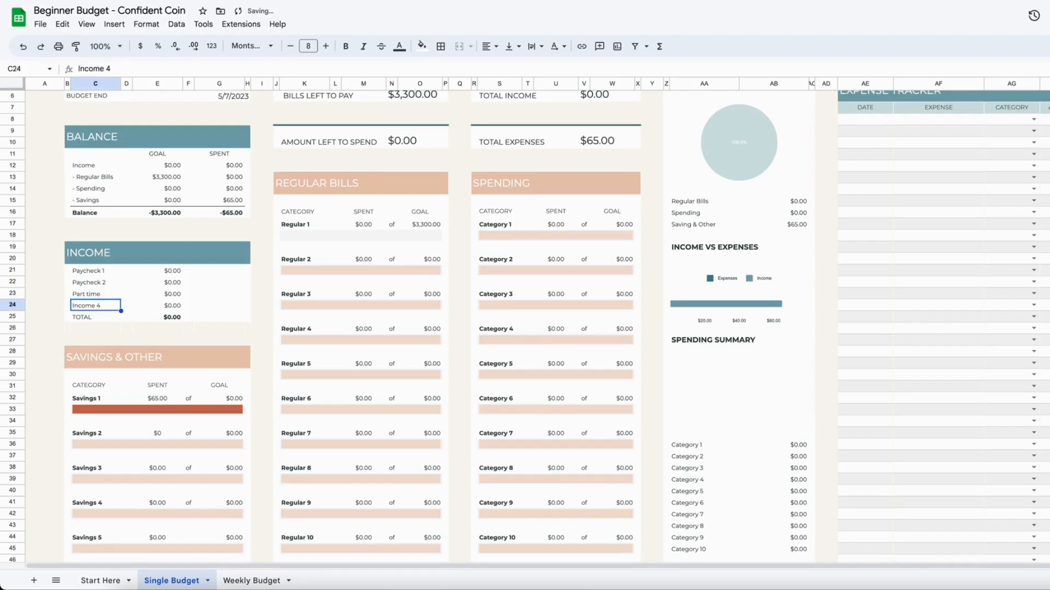
{"action": "type", "text": "Benefit"}
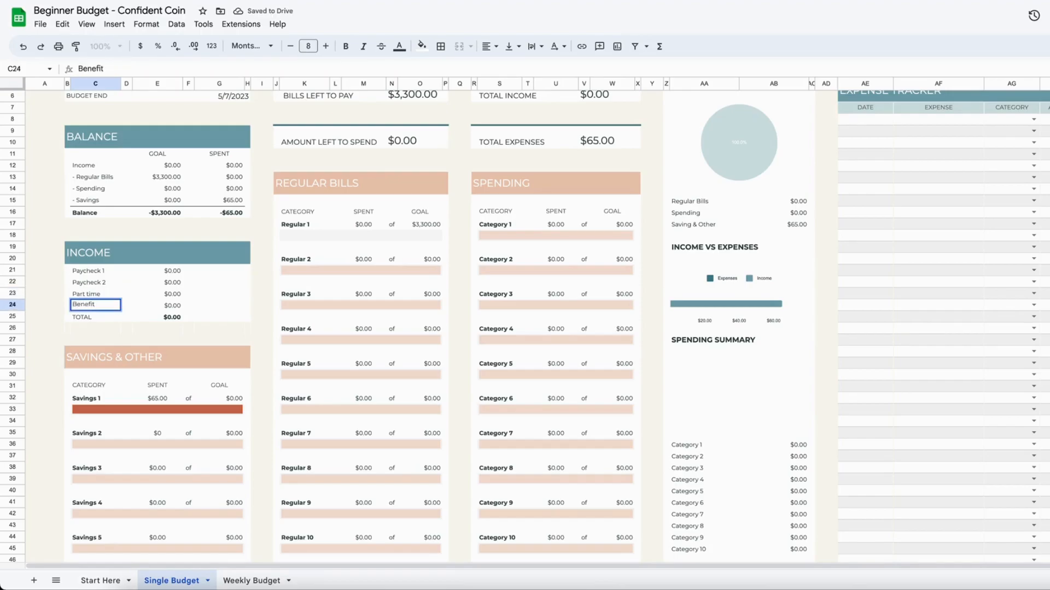
{"action": "key", "text": "Return"}
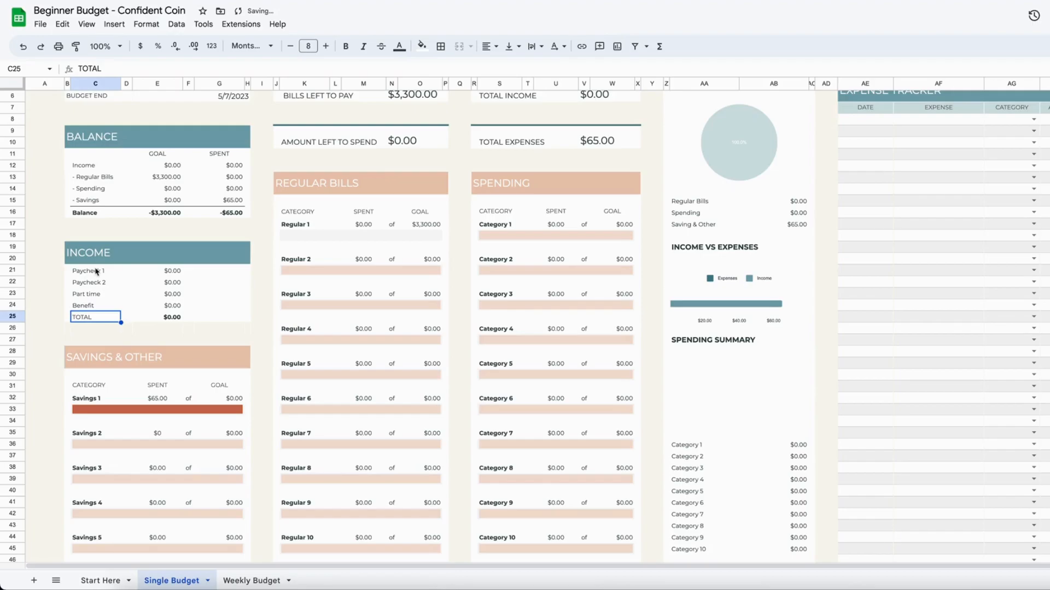
{"action": "left_click", "coordinate": [86, 306]}
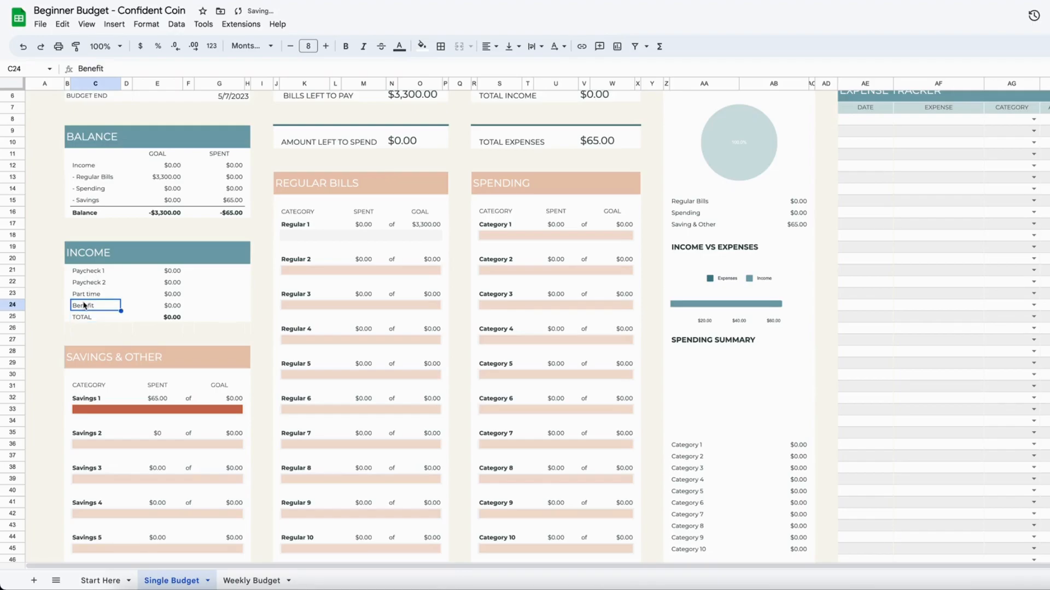
Enter income amounts of 2000 for Paycheck 1, 2000 for Paycheck 2, 250 for Part time and 100 for Benefit.
{"action": "left_click", "coordinate": [178, 272]}
{"action": "type", "text": "2000"}
{"action": "key", "text": "Return"}
{"action": "type", "text": "2000"}
{"action": "key", "text": "Return"}
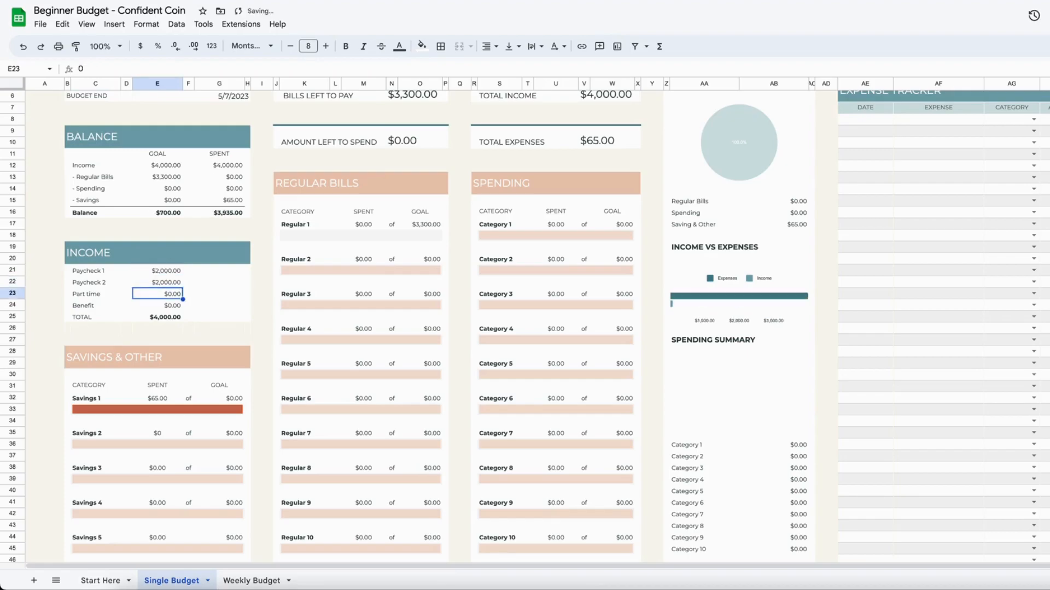
{"action": "type", "text": "250"}
{"action": "key", "text": "Return"}
{"action": "type", "text": "100"}
{"action": "key", "text": "Return"}
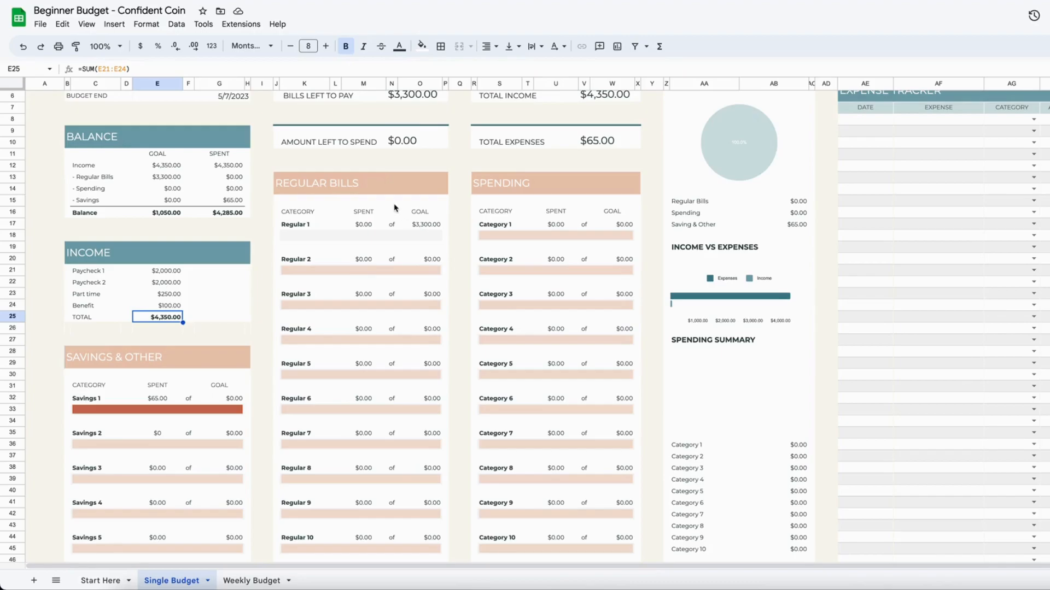
Examine the Regular Bills section and its list of category rows.
{"action": "scroll", "coordinate": [397, 208], "scroll_direction": "up", "scroll_amount": 2}
{"action": "left_click", "coordinate": [298, 240]}
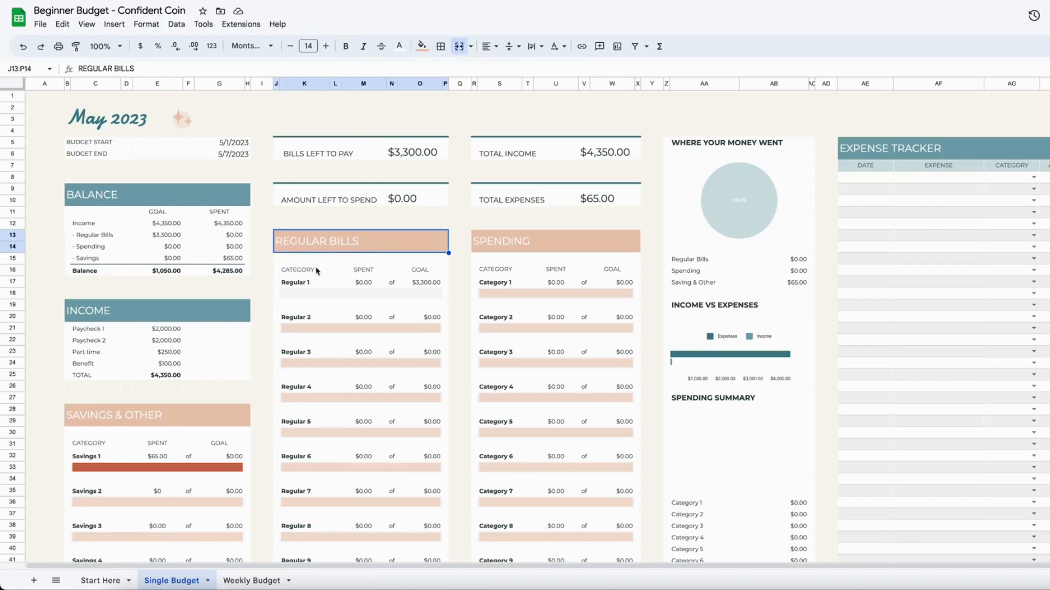
{"action": "left_click", "coordinate": [293, 283]}
{"action": "left_click", "coordinate": [305, 318]}
{"action": "left_click", "coordinate": [308, 353]}
{"action": "left_click", "coordinate": [300, 388]}
{"action": "scroll", "coordinate": [301, 393], "scroll_direction": "down", "scroll_amount": 2}
{"action": "scroll", "coordinate": [290, 502], "scroll_direction": "down", "scroll_amount": 2}
{"action": "scroll", "coordinate": [293, 500], "scroll_direction": "up", "scroll_amount": 4}
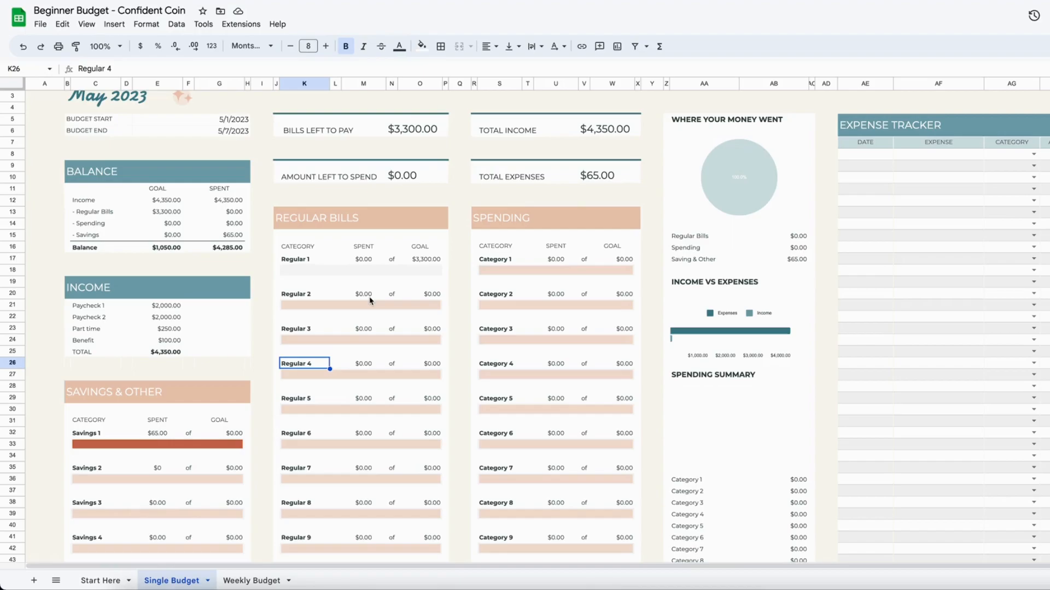
Rename the first three regular bill categories as Housing, Utilities and Cell Phone.
{"action": "left_click", "coordinate": [297, 260]}
{"action": "type", "text": "Housing"}
{"action": "key", "text": "Return"}
{"action": "left_click", "coordinate": [289, 295]}
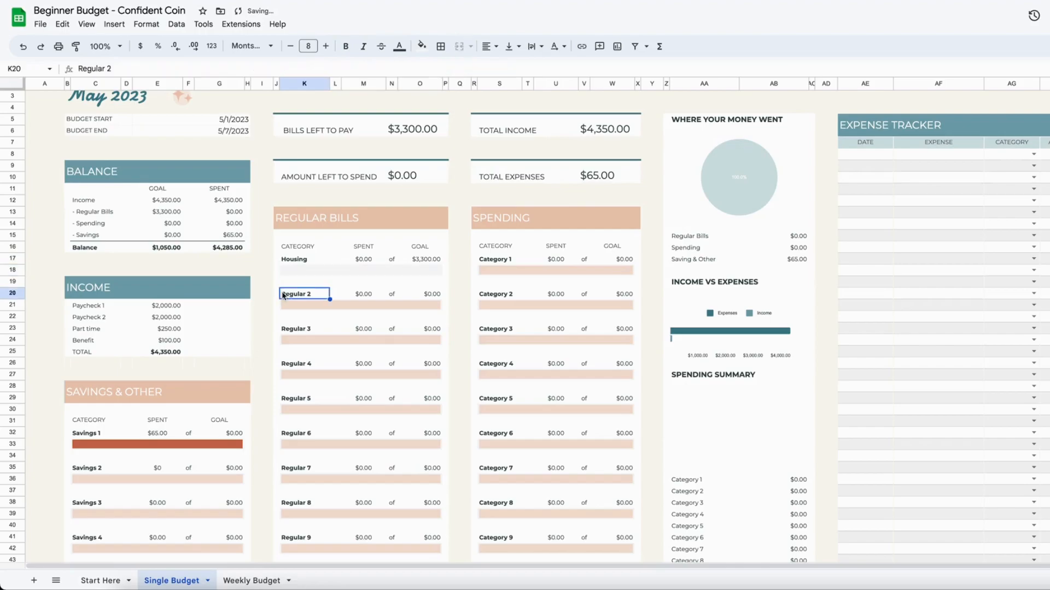
{"action": "type", "text": "Utilities"}
{"action": "left_click", "coordinate": [298, 331]}
{"action": "type", "text": "Cell Phone"}
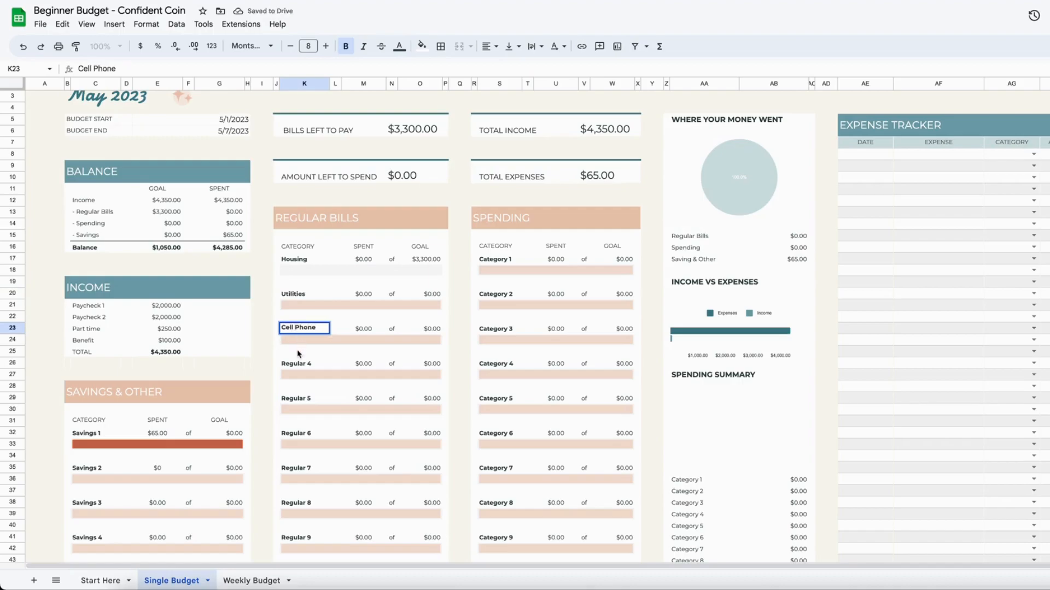
Rename the fourth regular bill category as Car Insurance and the fifth as Insurance.
{"action": "left_click", "coordinate": [292, 366]}
{"action": "type", "text": "Car Insurance"}
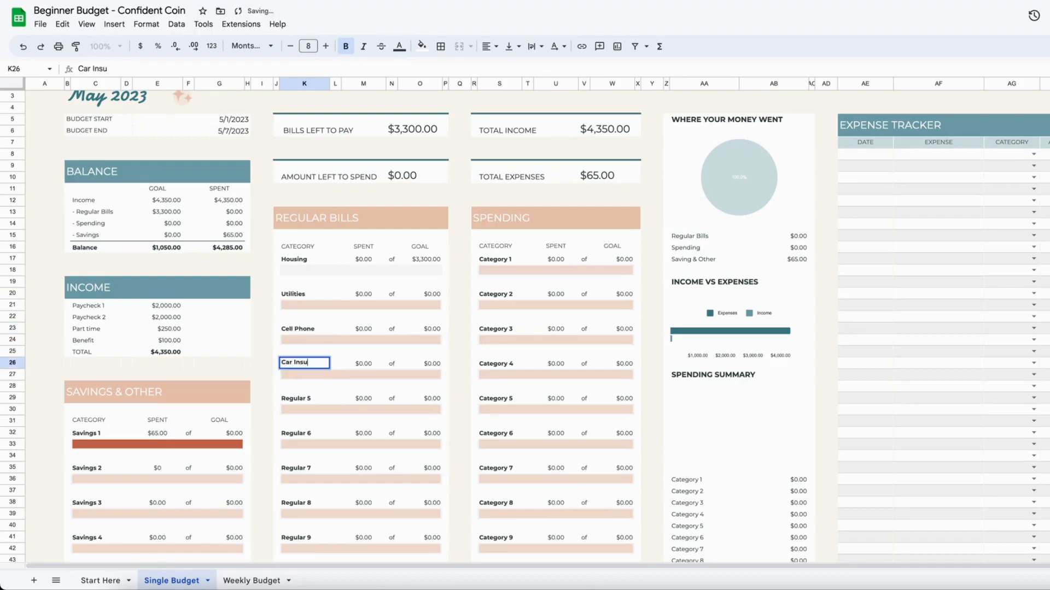
{"action": "left_click", "coordinate": [294, 399]}
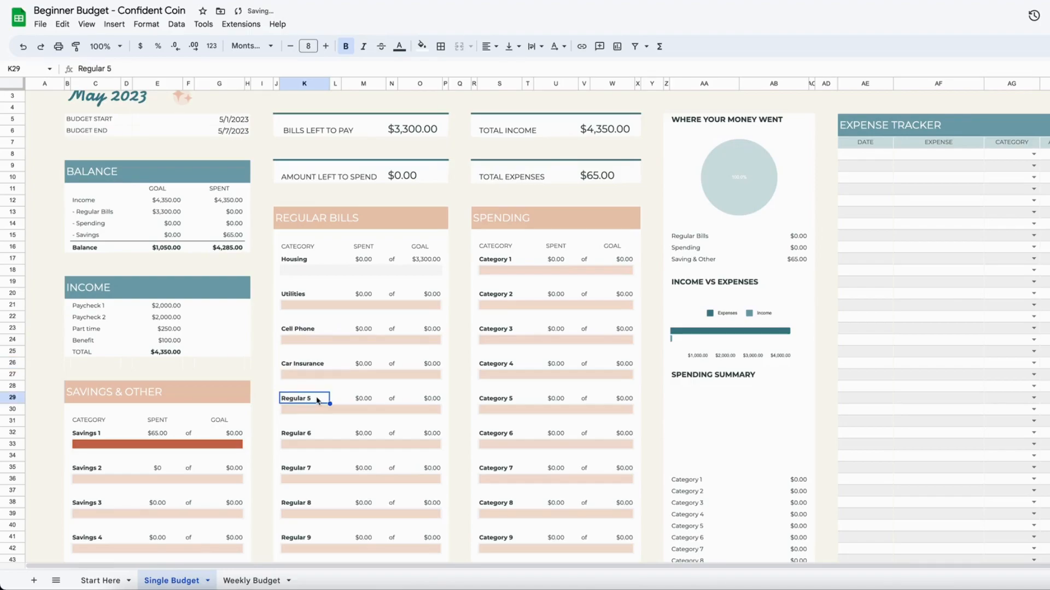
{"action": "type", "text": "Insurance"}
{"action": "key", "text": "Return"}
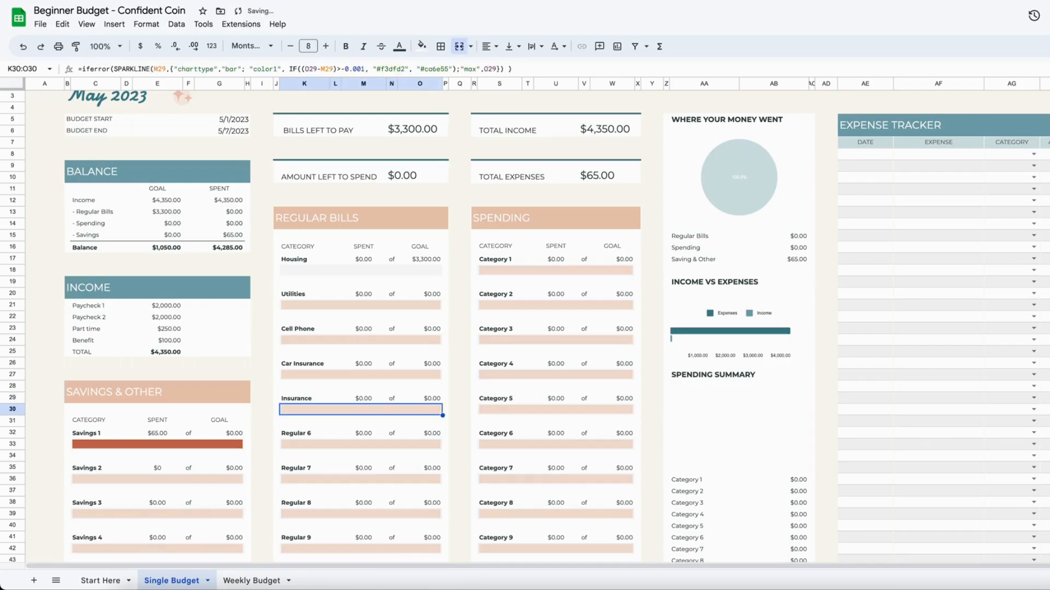
Set the regular bill goals to 1200 for Housing and 125 for Utilities.
{"action": "left_click", "coordinate": [298, 260]}
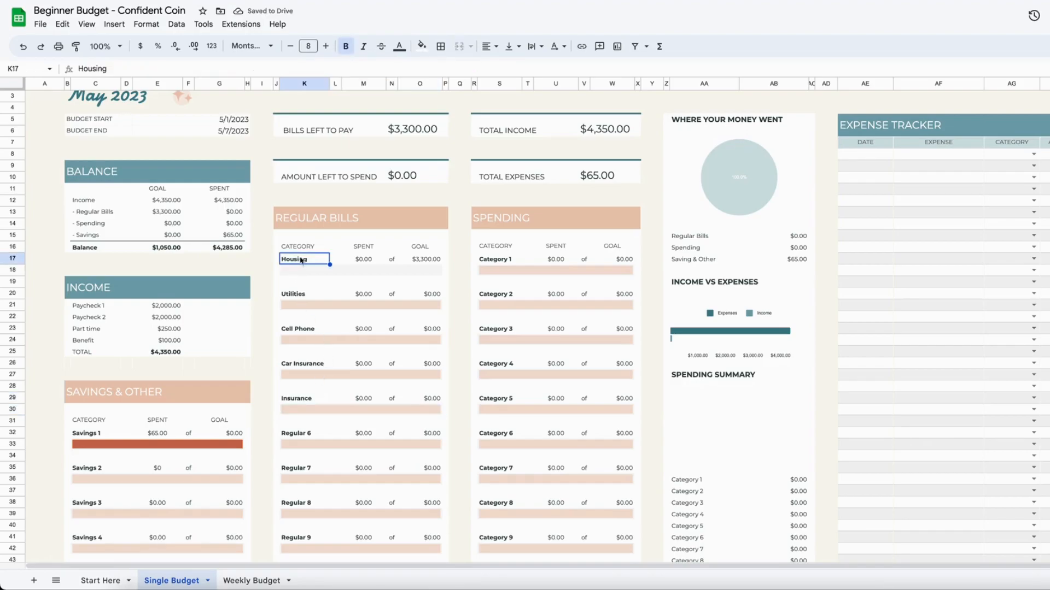
{"action": "left_click", "coordinate": [424, 259]}
{"action": "type", "text": "1200"}
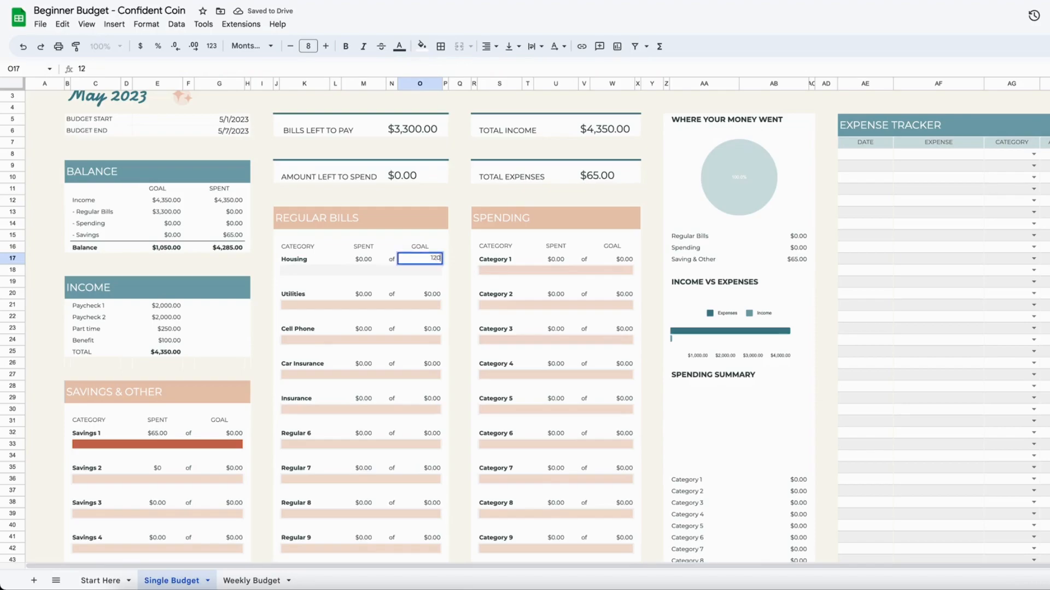
{"action": "key", "text": "Return"}
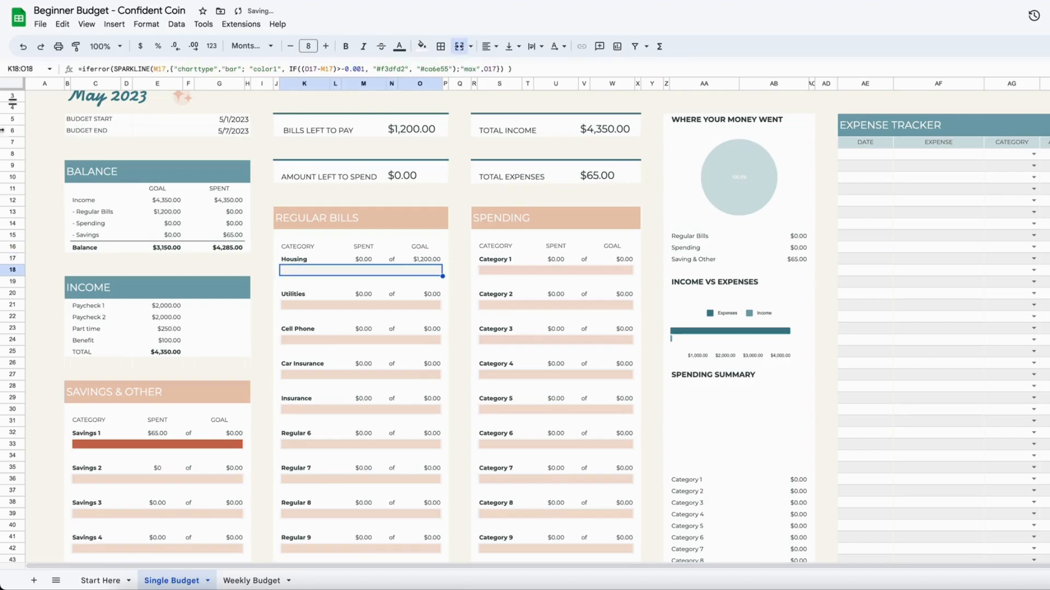
{"action": "left_click", "coordinate": [429, 261]}
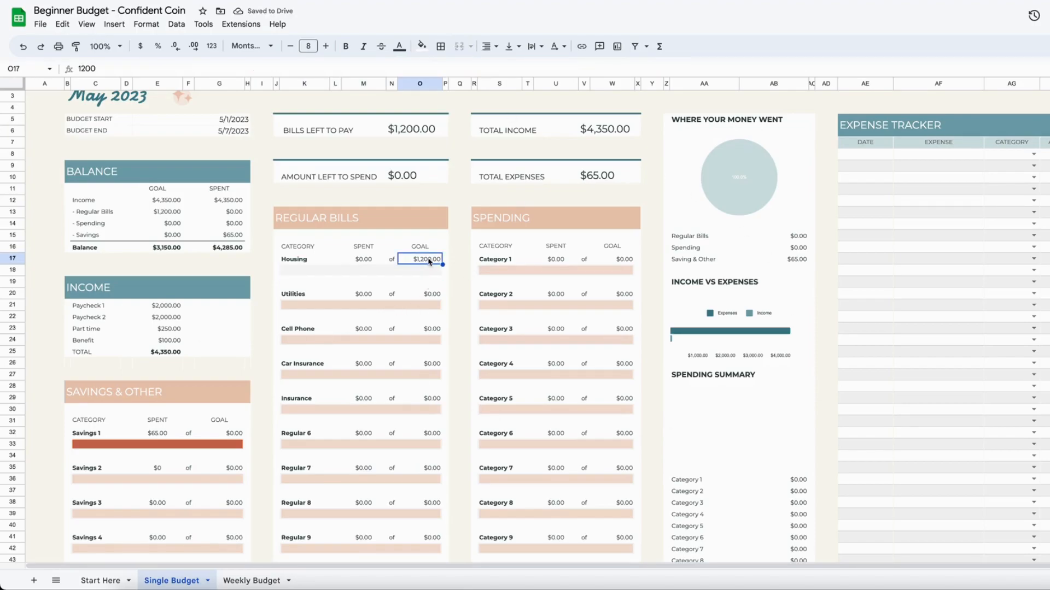
{"action": "left_click", "coordinate": [432, 296]}
{"action": "type", "text": "125"}
{"action": "key", "text": "Return"}
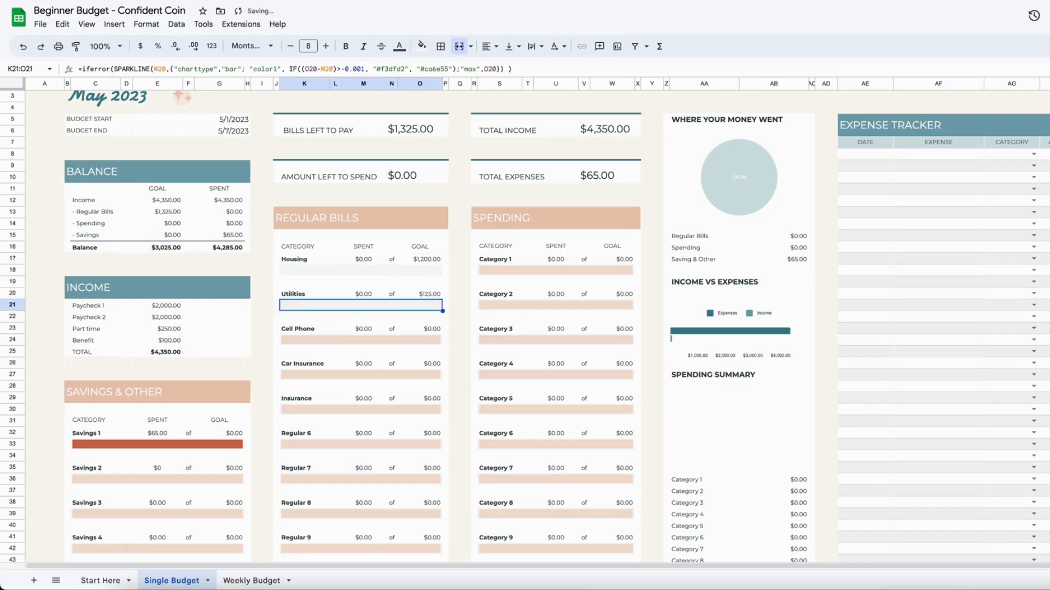
Set the regular bill goals to 150 for Cell Phone, 165 for Car Insurance and 65 for Insurance.
{"action": "left_click", "coordinate": [412, 331]}
{"action": "type", "text": "150"}
{"action": "key", "text": "Return"}
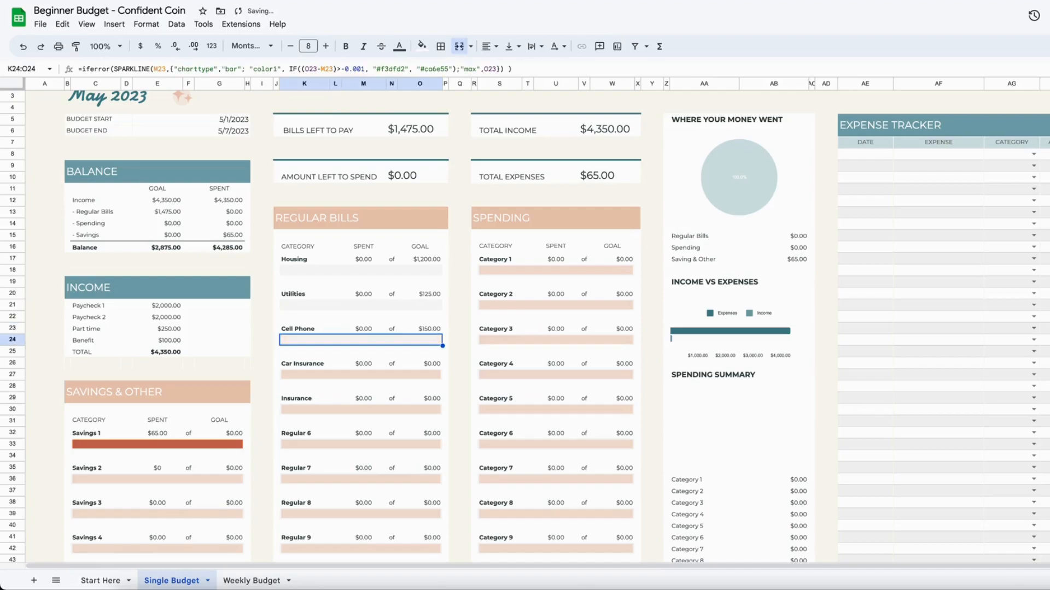
{"action": "left_click", "coordinate": [433, 364]}
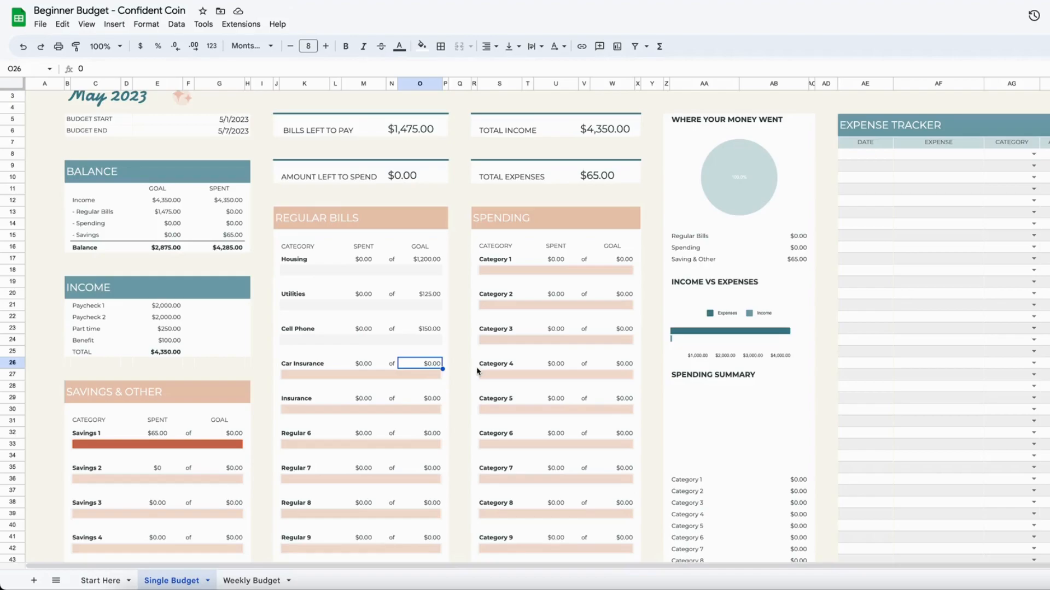
{"action": "type", "text": "165"}
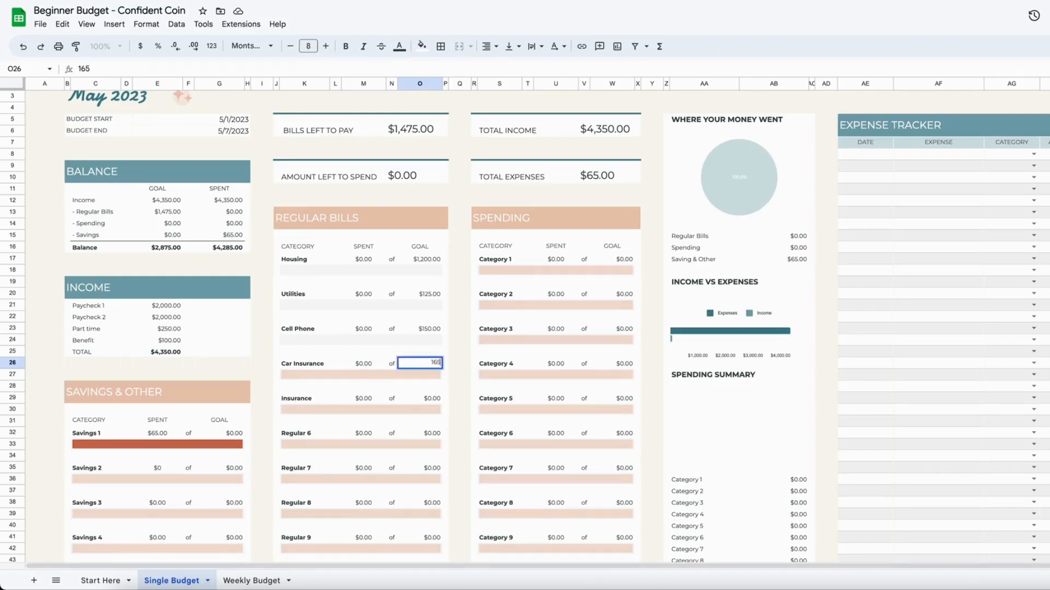
{"action": "key", "text": "Return"}
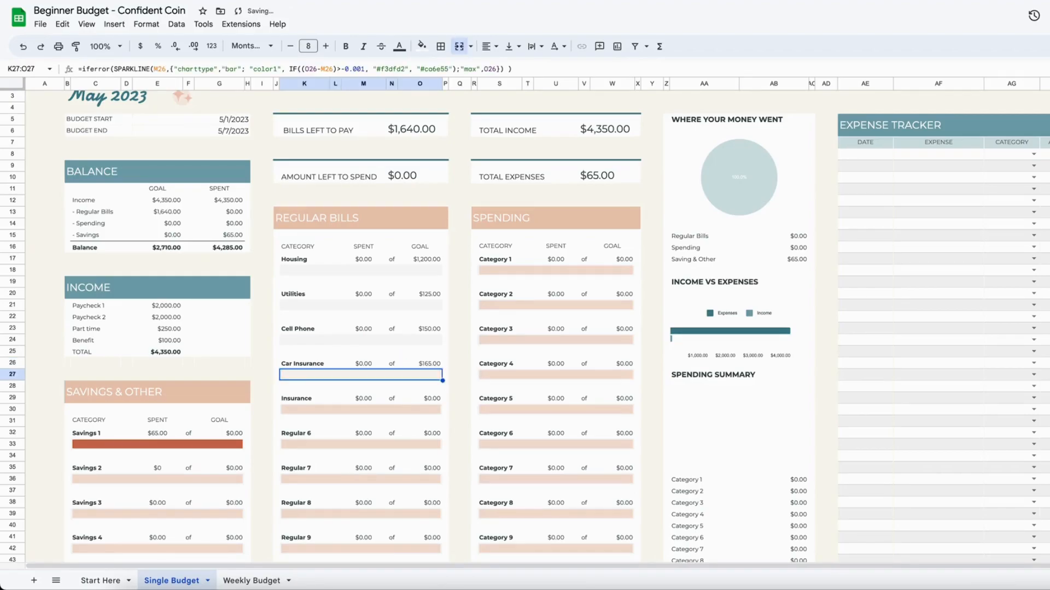
{"action": "left_click", "coordinate": [425, 400]}
{"action": "type", "text": "65"}
{"action": "key", "text": "Return"}
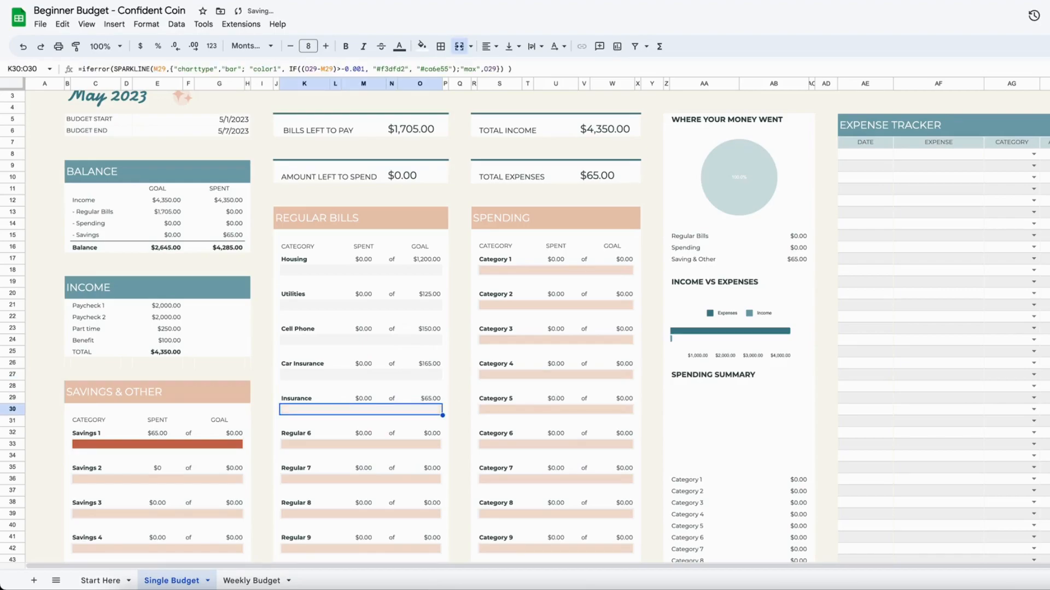
Rename the first two spending categories as Groceries and Dining Out.
{"action": "scroll", "coordinate": [341, 438], "scroll_direction": "down", "scroll_amount": 3}
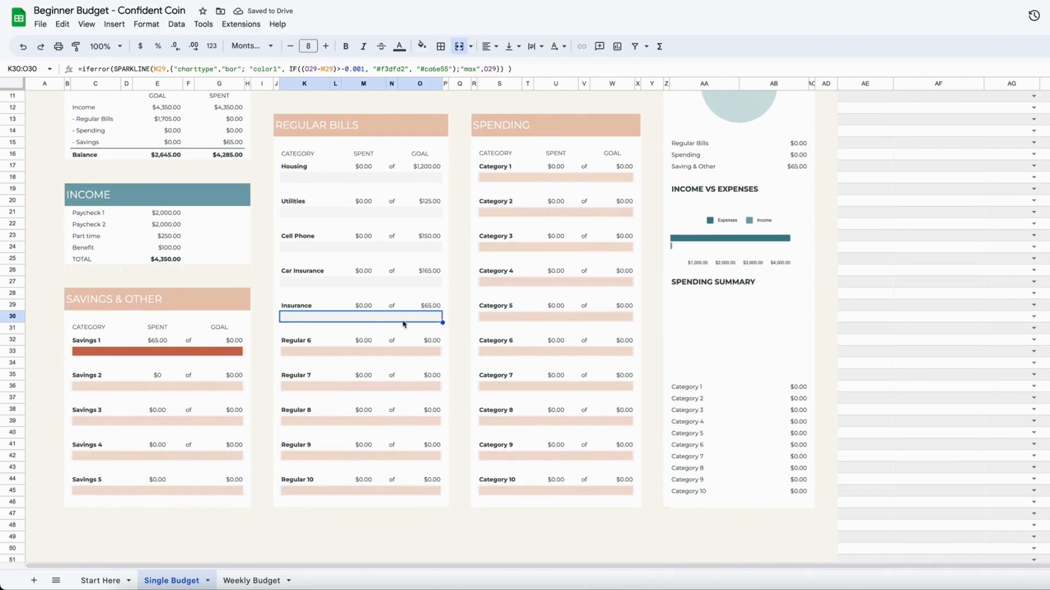
{"action": "scroll", "coordinate": [376, 498], "scroll_direction": "up", "scroll_amount": 2}
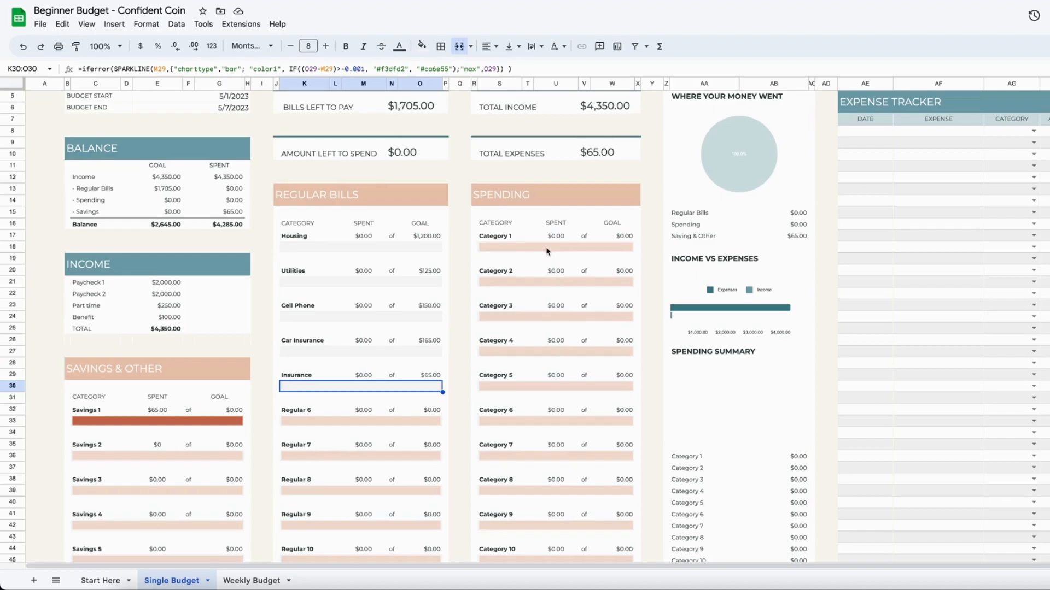
{"action": "left_click", "coordinate": [499, 237]}
{"action": "type", "text": "Groceries"}
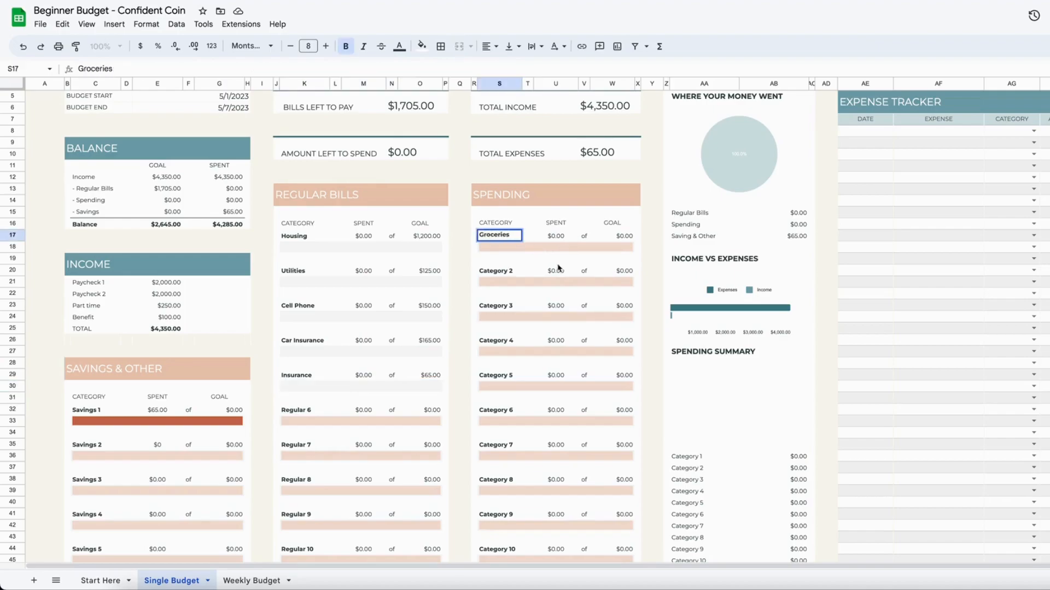
{"action": "left_click", "coordinate": [511, 273]}
{"action": "type", "text": "Dining Out"}
Rename the third spending category as Gym.
{"action": "left_click", "coordinate": [499, 310]}
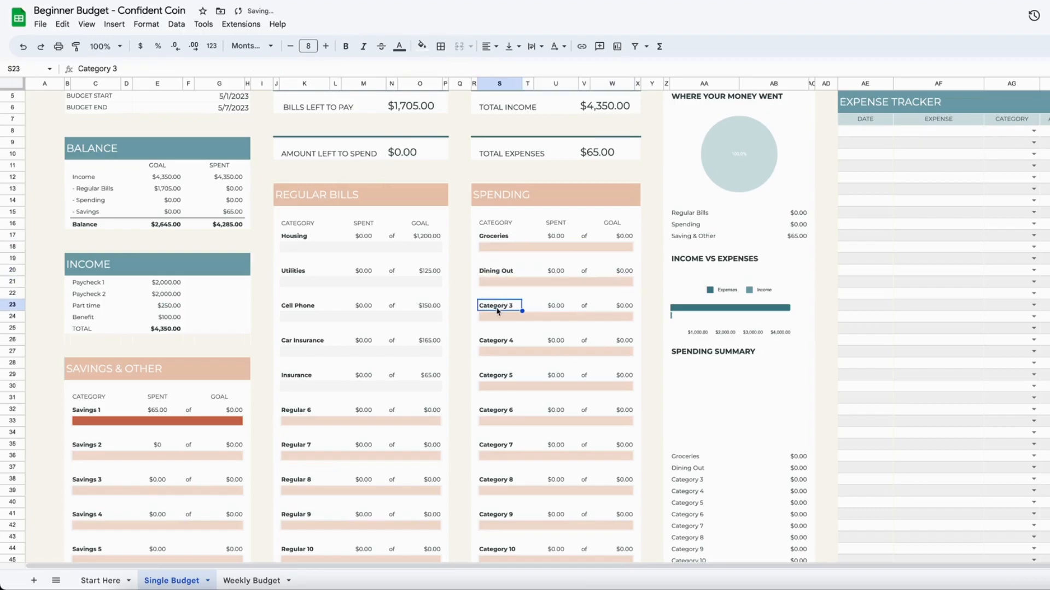
{"action": "type", "text": "Gyn"}
{"action": "key", "text": "Return"}
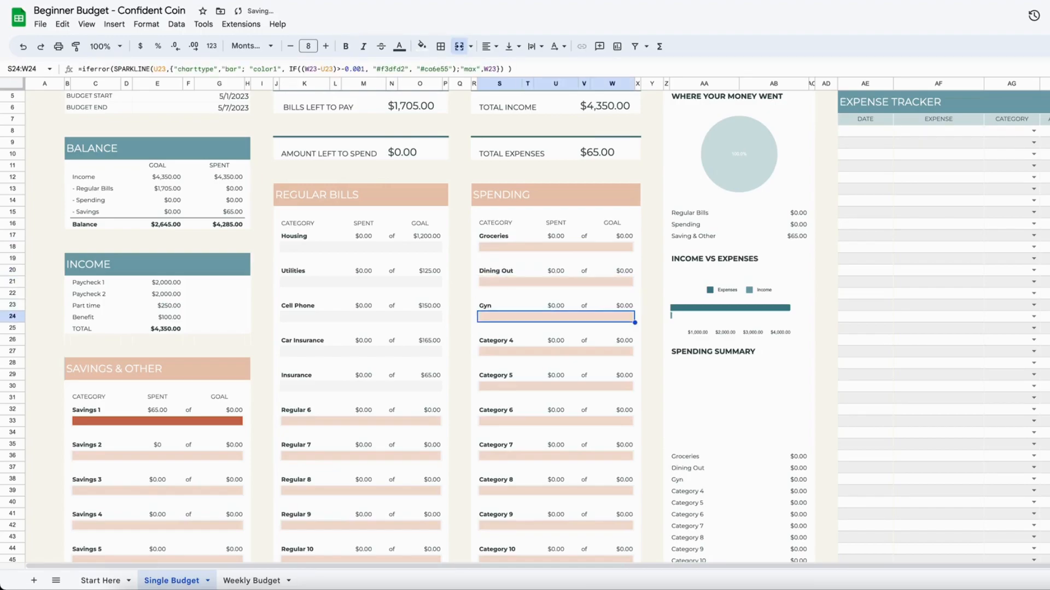
{"action": "double_click", "coordinate": [492, 306]}
{"action": "key", "text": "BackSpace"}
{"action": "type", "text": "m"}
{"action": "key", "text": "Return"}
Rename the fourth spending category as Personal Care and the fifth as Gas.
{"action": "double_click", "coordinate": [493, 340]}
{"action": "type", "text": "Personal"}
{"action": "type", "text": "Care"}
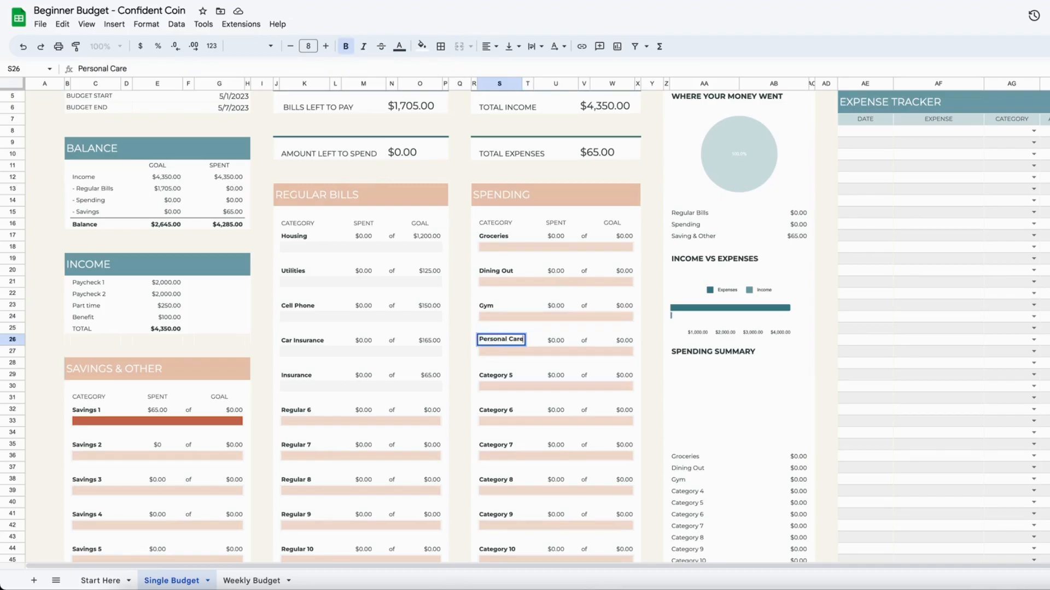
{"action": "left_click", "coordinate": [490, 375]}
{"action": "type", "text": "Gas"}
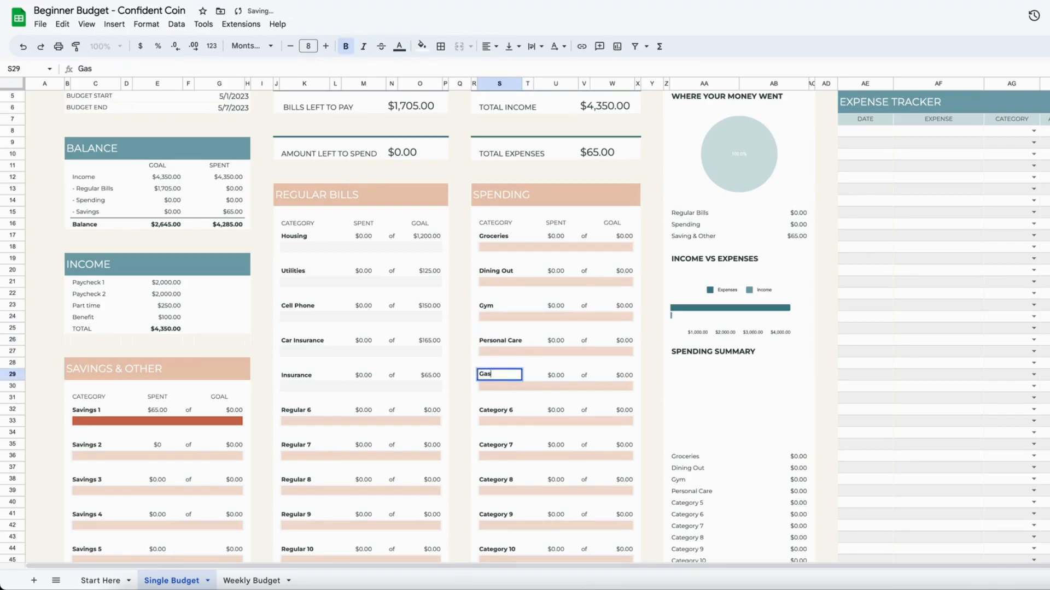
{"action": "left_click", "coordinate": [500, 410]}
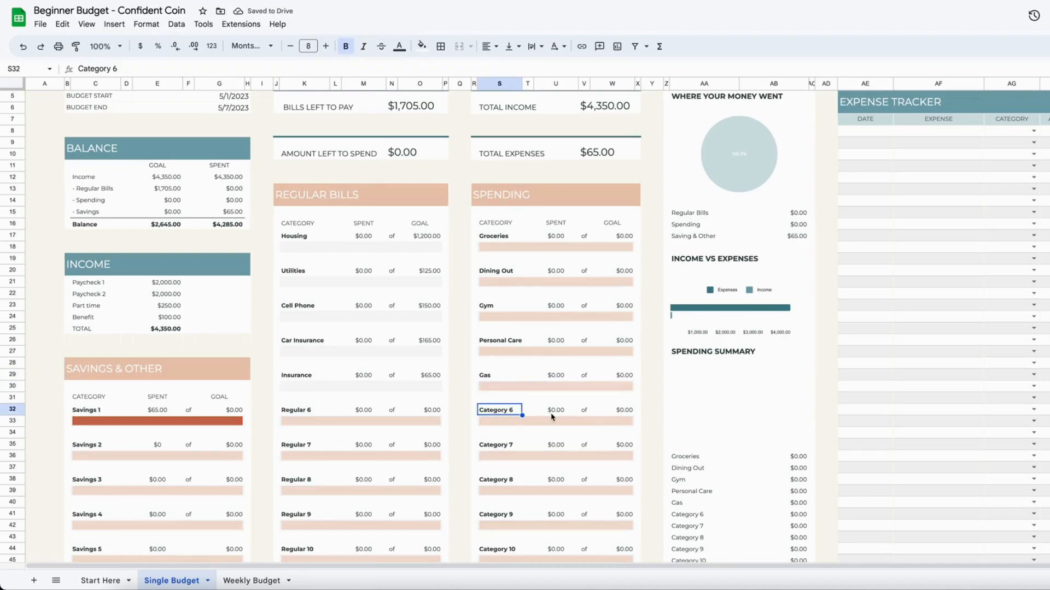
Set the spending goals to 800 for Groceries and 200 for Dining Out.
{"action": "scroll", "coordinate": [522, 505], "scroll_direction": "down", "scroll_amount": 2}
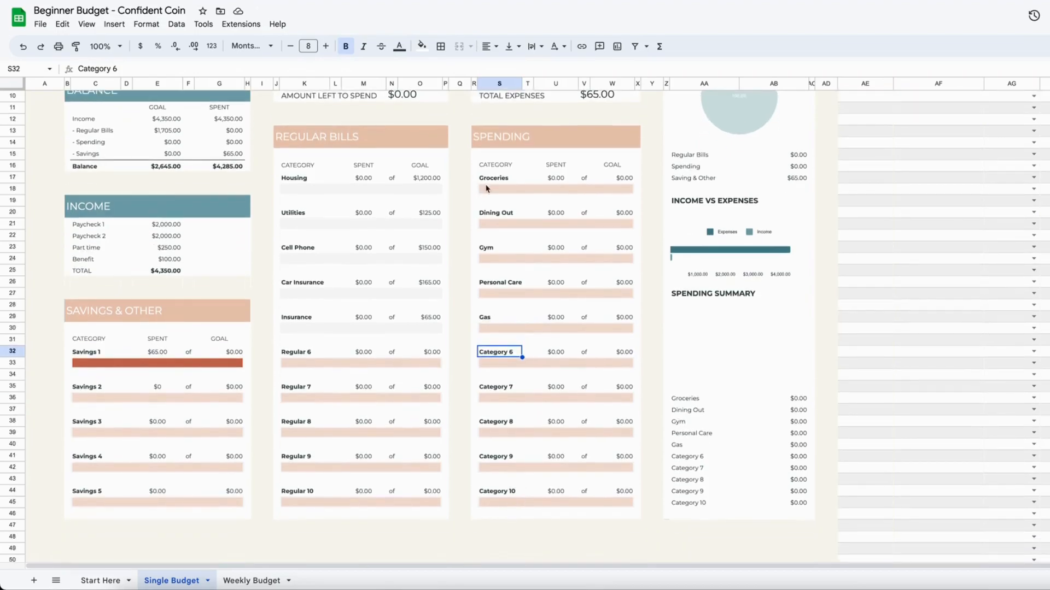
{"action": "scroll", "coordinate": [513, 465], "scroll_direction": "up", "scroll_amount": 4}
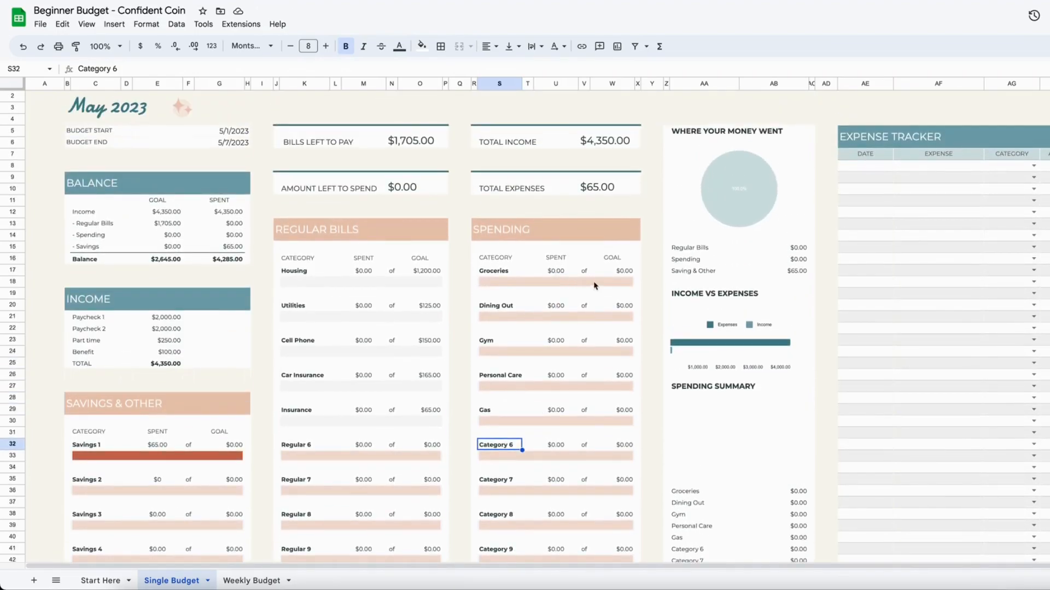
{"action": "left_click_drag", "start_coordinate": [618, 253], "coordinate": [621, 304]}
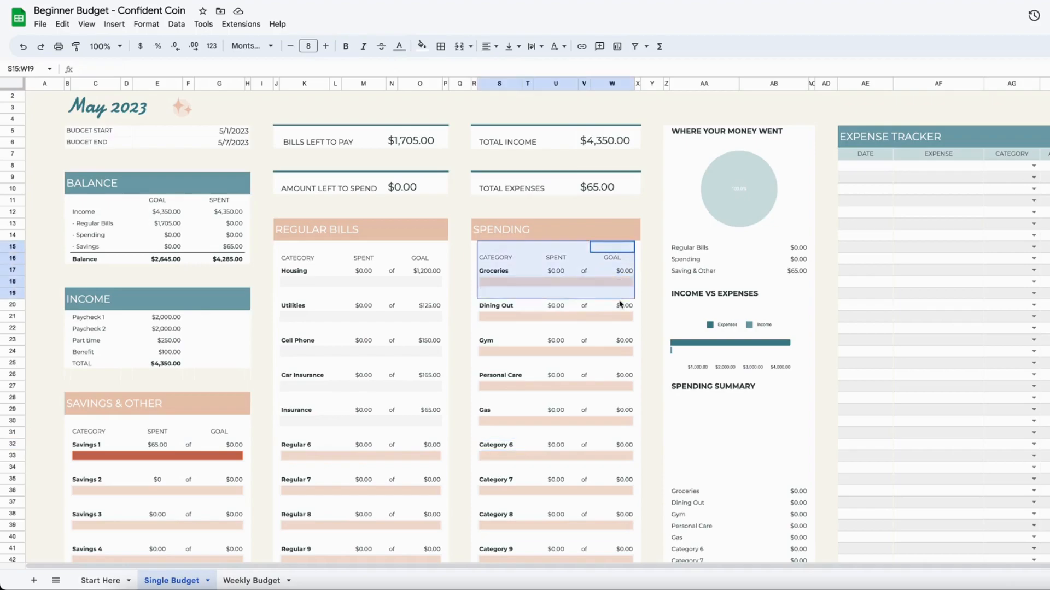
{"action": "left_click", "coordinate": [628, 272]}
{"action": "type", "text": "800"}
{"action": "key", "text": "Return"}
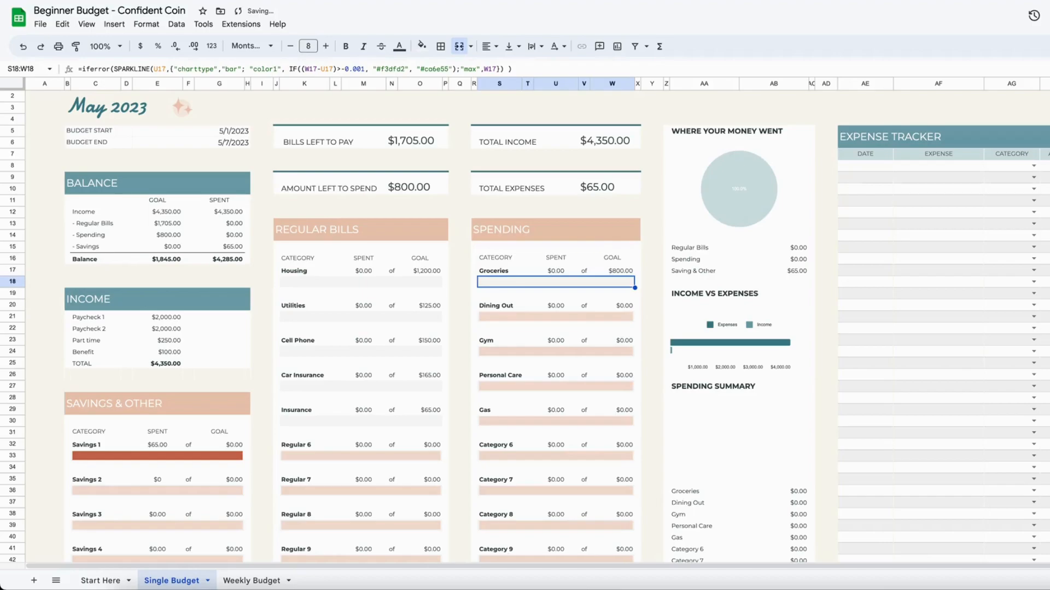
{"action": "left_click", "coordinate": [613, 307]}
{"action": "type", "text": "200"}
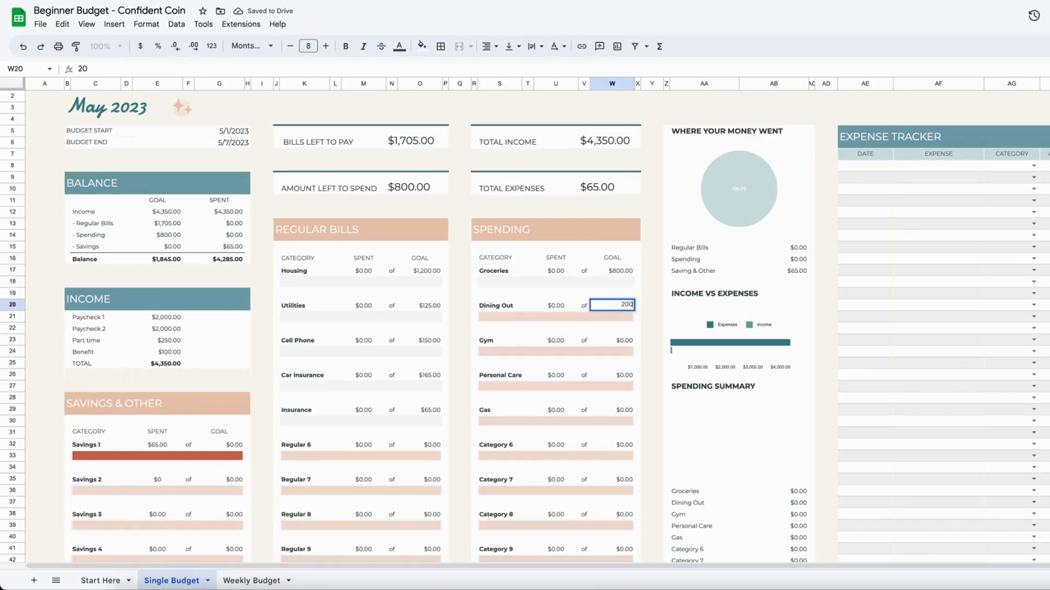
{"action": "key", "text": "Return"}
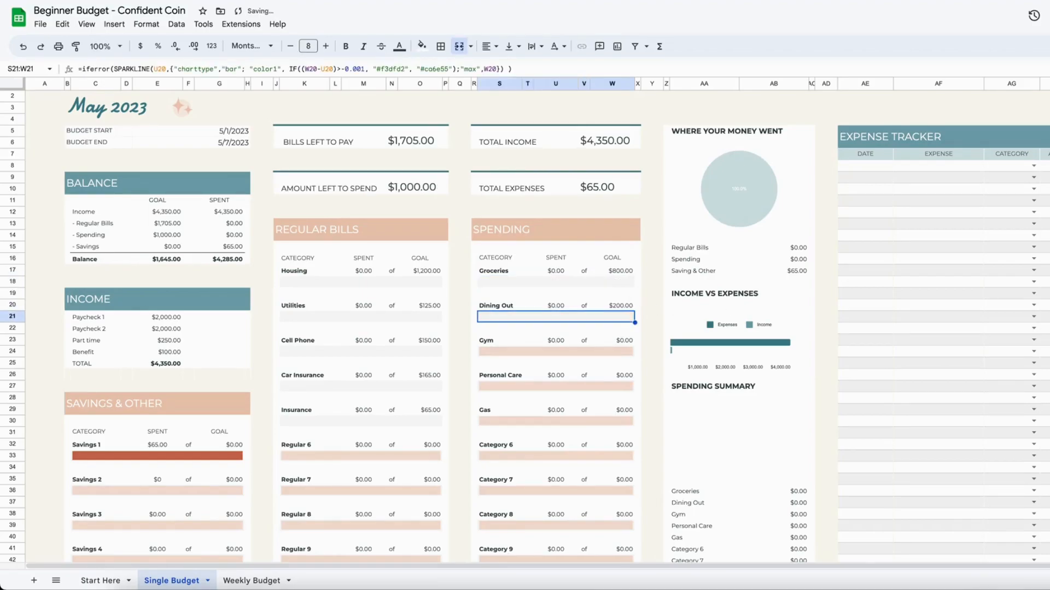
Set the spending goals to 25 for Gym, 125 for Personal Care and 500 for Gas.
{"action": "left_click", "coordinate": [619, 342]}
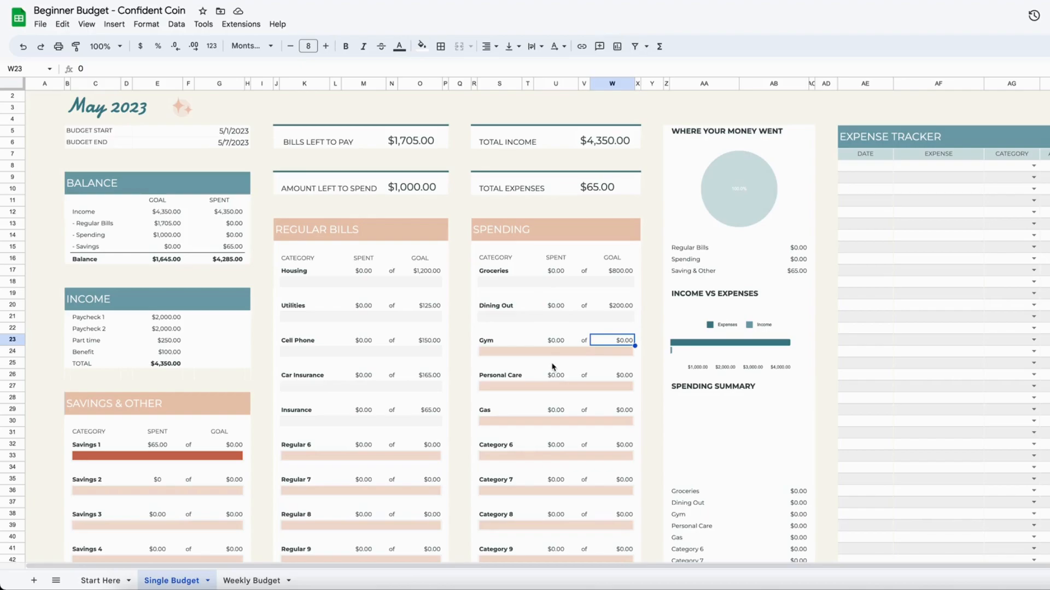
{"action": "type", "text": "25"}
{"action": "key", "text": "Return"}
{"action": "left_click", "coordinate": [621, 375]}
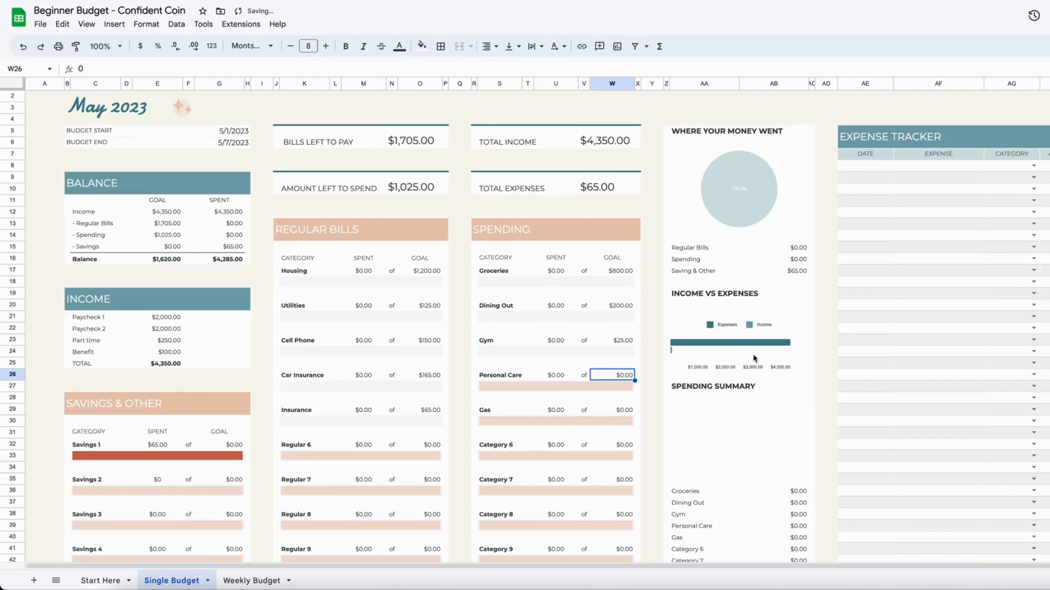
{"action": "type", "text": "125"}
{"action": "key", "text": "Return"}
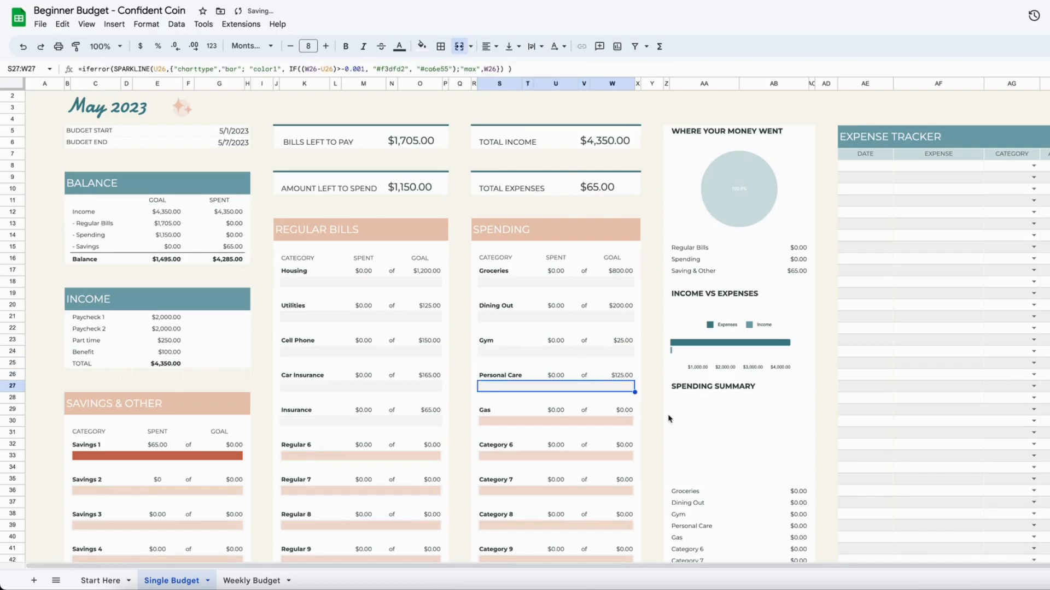
{"action": "left_click", "coordinate": [621, 411]}
{"action": "type", "text": "500"}
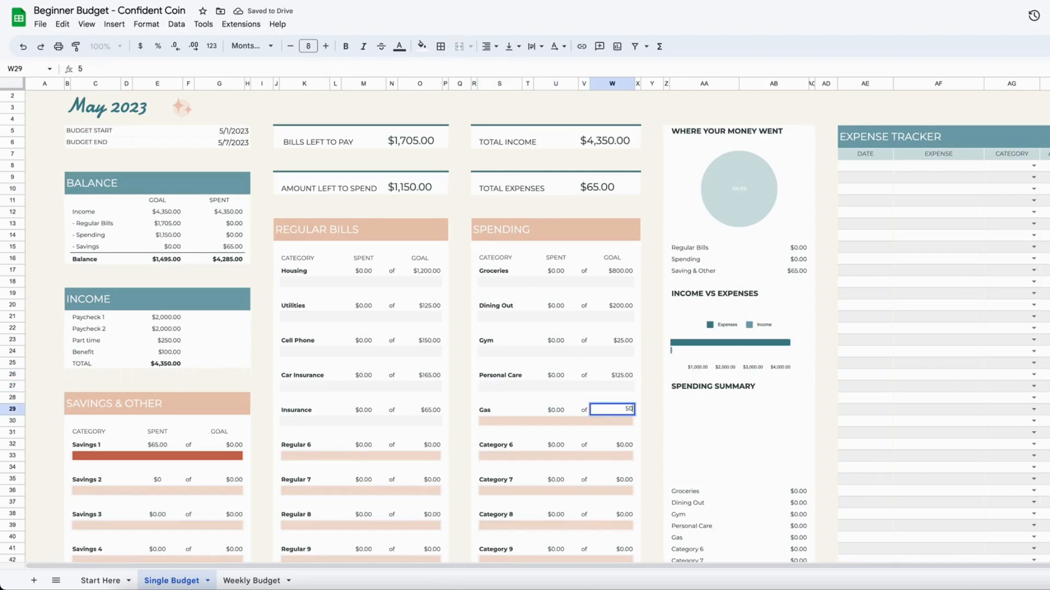
{"action": "key", "text": "Return"}
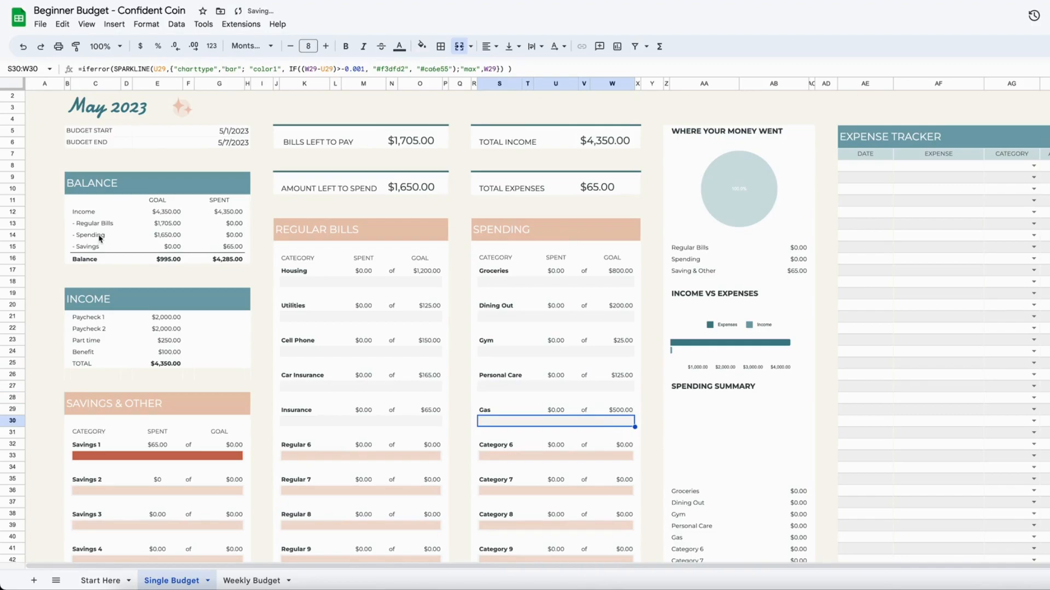
Examine the Balance section's goal amounts for income, regular bills, spending and savings, and the remaining balance.
{"action": "left_click_drag", "start_coordinate": [621, 415], "coordinate": [626, 393]}
{"action": "key", "text": "ctrl+z"}
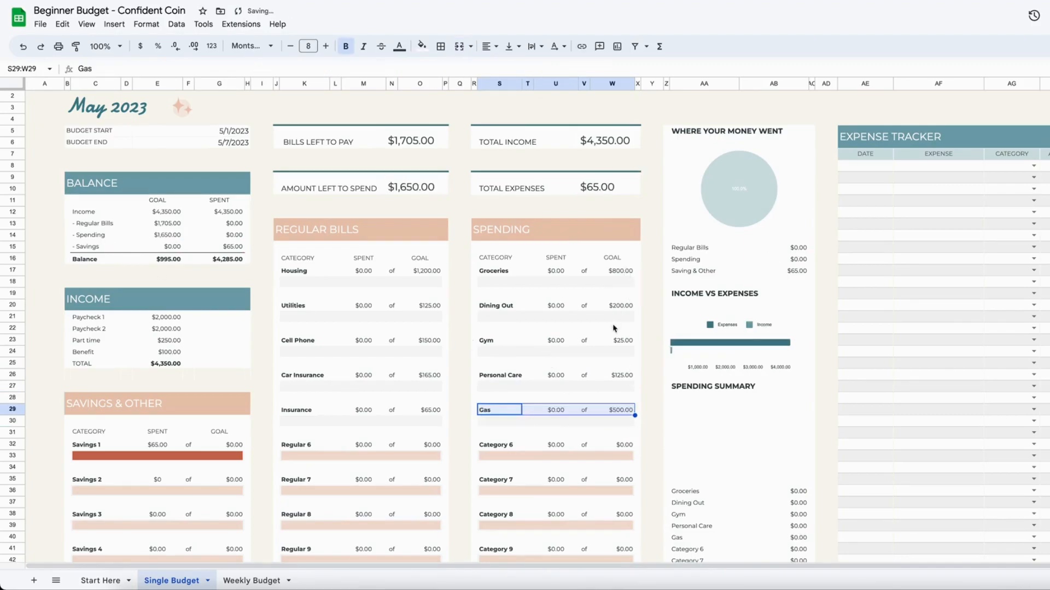
{"action": "left_click_drag", "start_coordinate": [86, 192], "coordinate": [208, 258]}
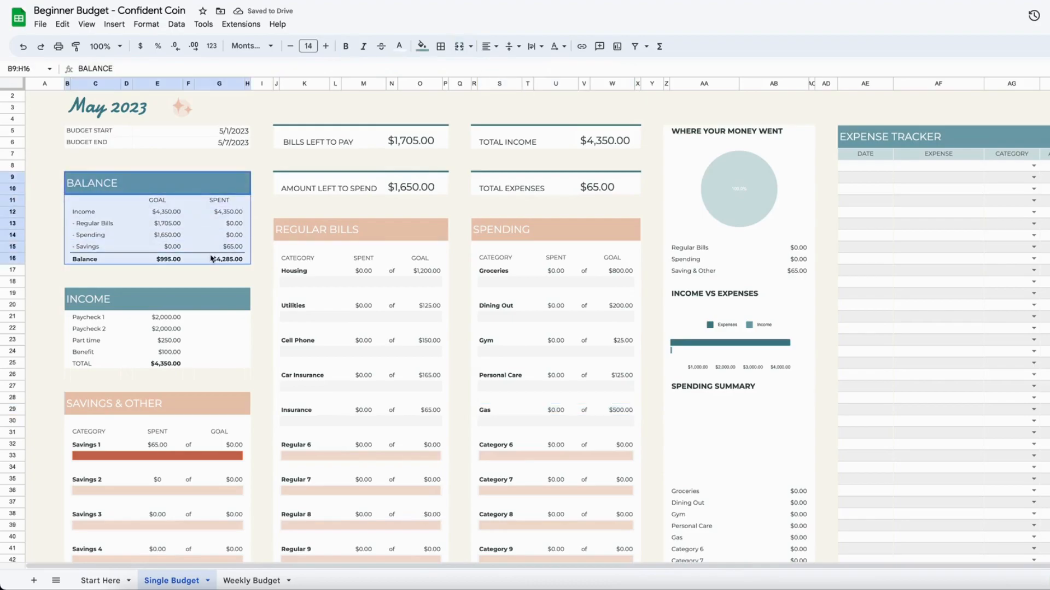
{"action": "left_click", "coordinate": [171, 215]}
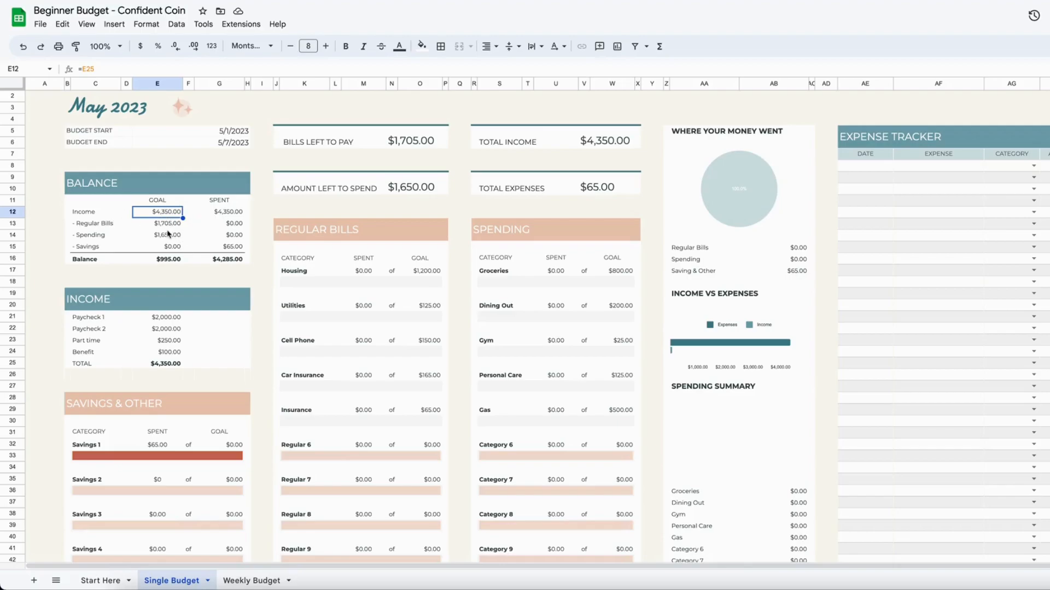
{"action": "left_click", "coordinate": [164, 226]}
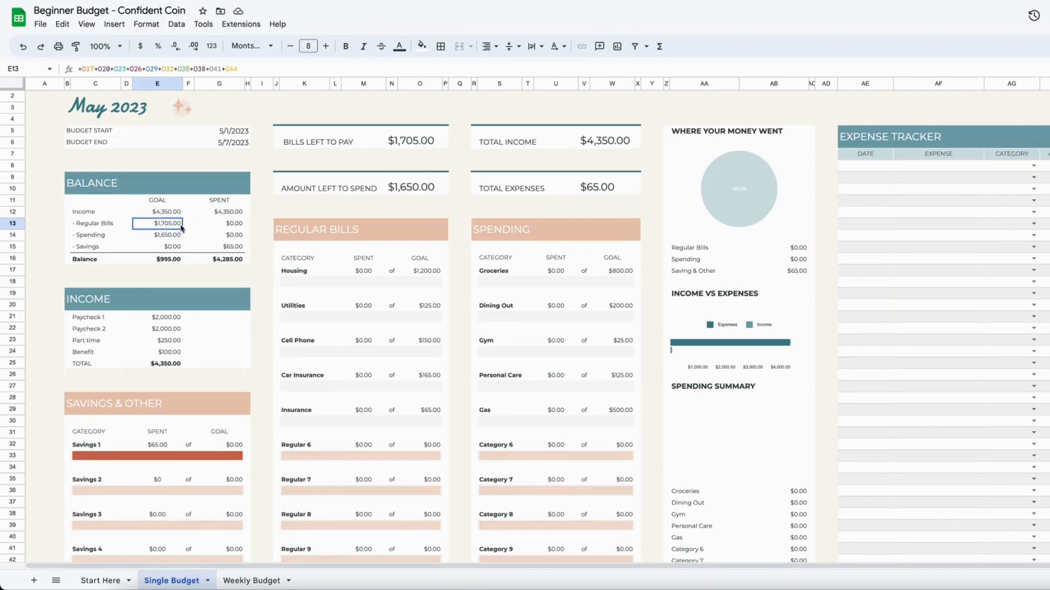
{"action": "left_click", "coordinate": [176, 237]}
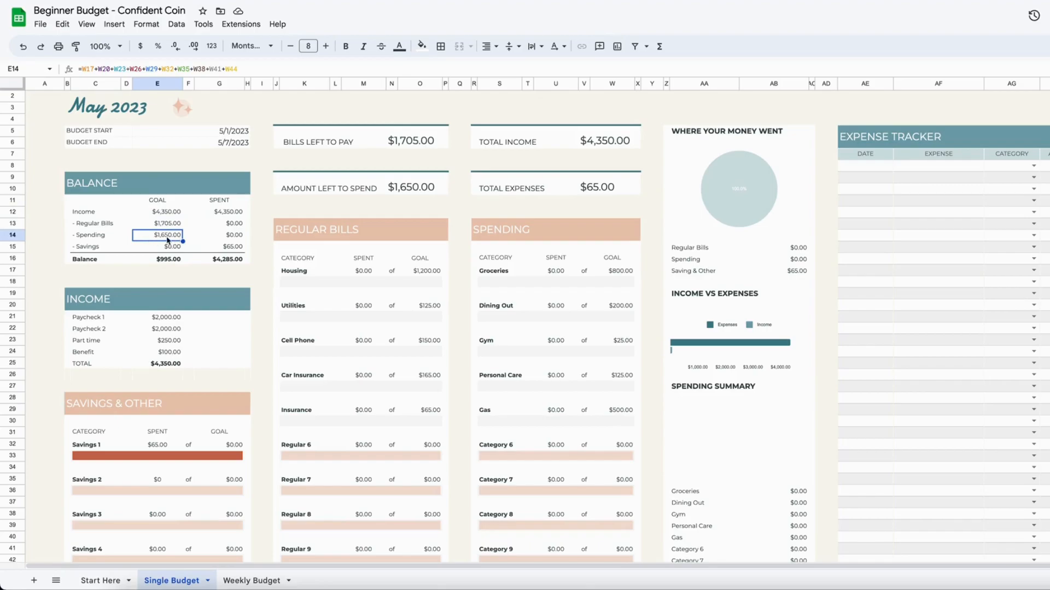
{"action": "left_click", "coordinate": [172, 249]}
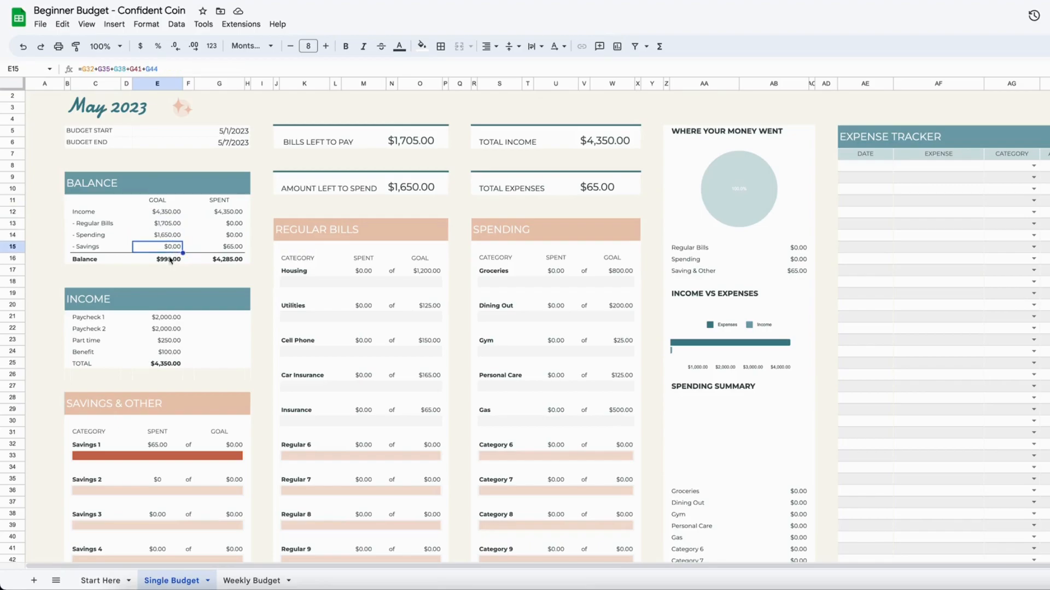
{"action": "left_click", "coordinate": [185, 261]}
{"action": "left_click", "coordinate": [181, 261]}
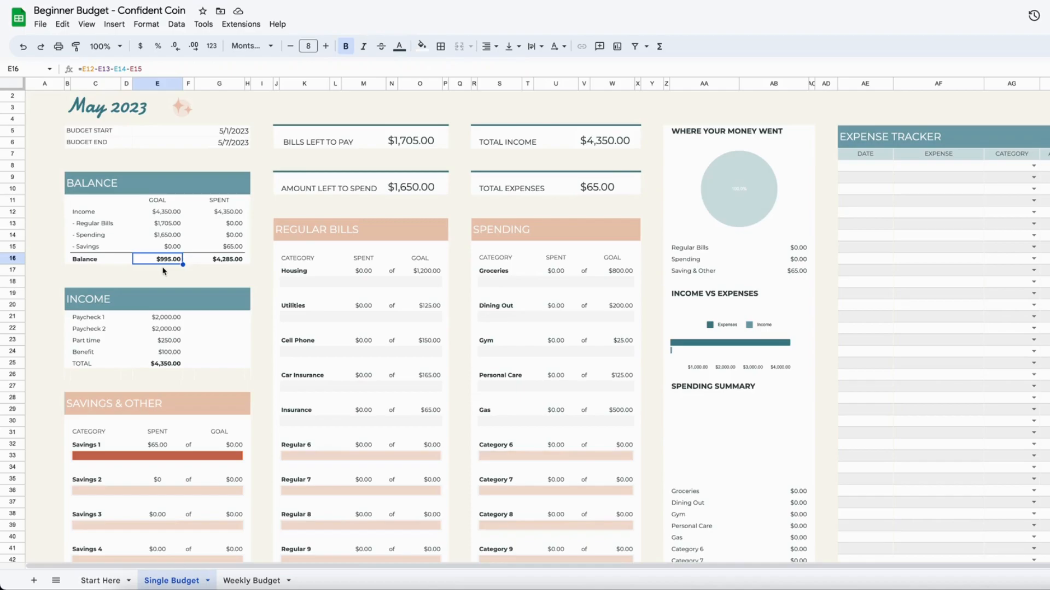
Rename the first category under Savings & Other as Emergency Fund.
{"action": "scroll", "coordinate": [272, 321], "scroll_direction": "down", "scroll_amount": 3}
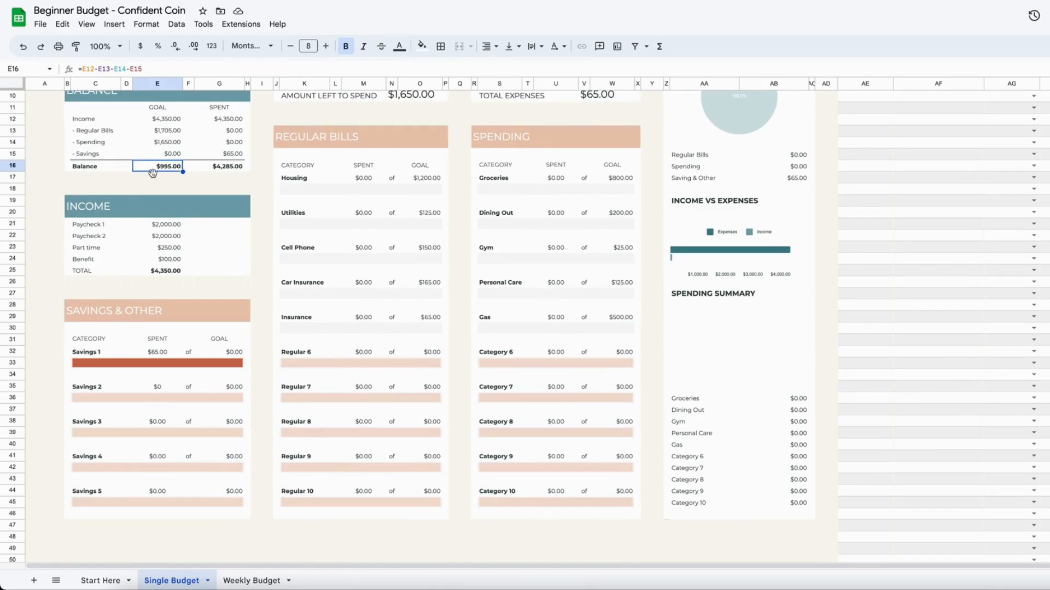
{"action": "left_click", "coordinate": [232, 357]}
{"action": "double_click", "coordinate": [86, 353]}
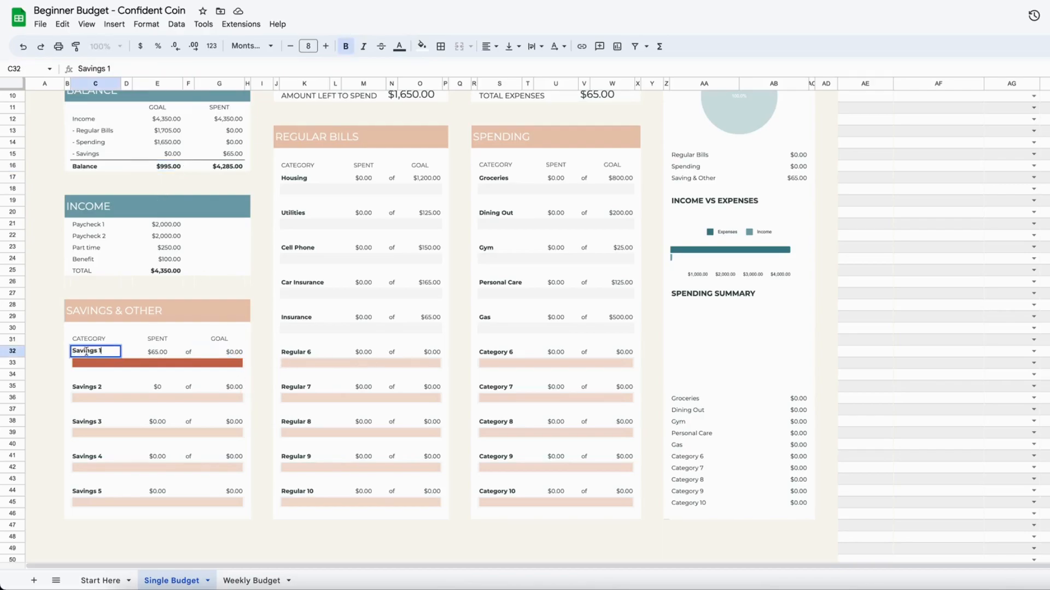
{"action": "triple_click", "coordinate": [87, 353]}
{"action": "type", "text": "Emergency"}
{"action": "key", "text": "Return"}
{"action": "double_click", "coordinate": [93, 355]}
{"action": "type", "text": "Fund"}
{"action": "key", "text": "Return"}
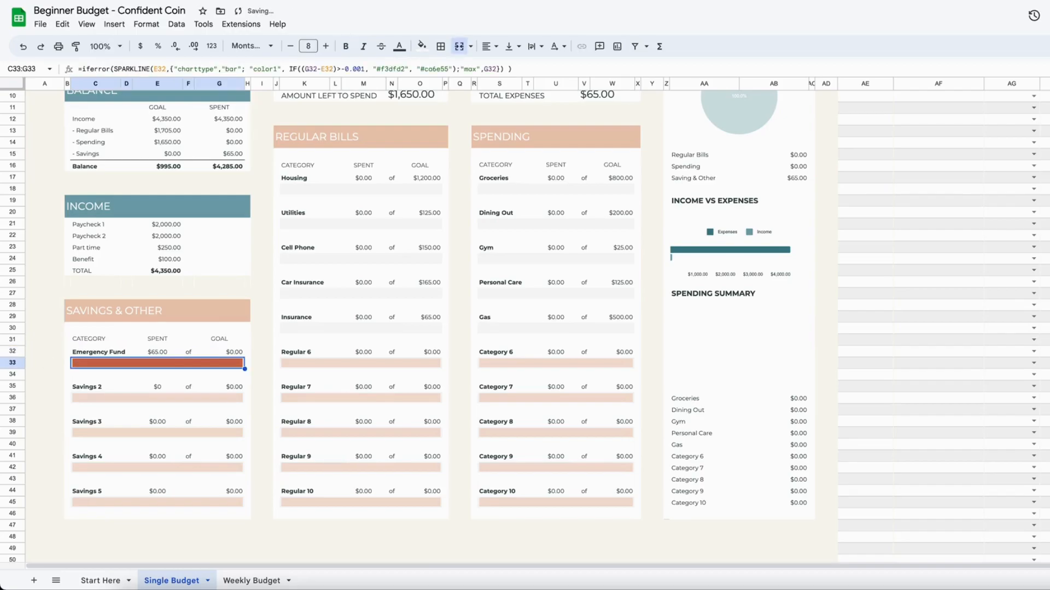
Rename the second and third categories under Savings & Other as Savings - Christmas and Savings - Gifts.
{"action": "left_click", "coordinate": [86, 386]}
{"action": "type", "text": "Sa"}
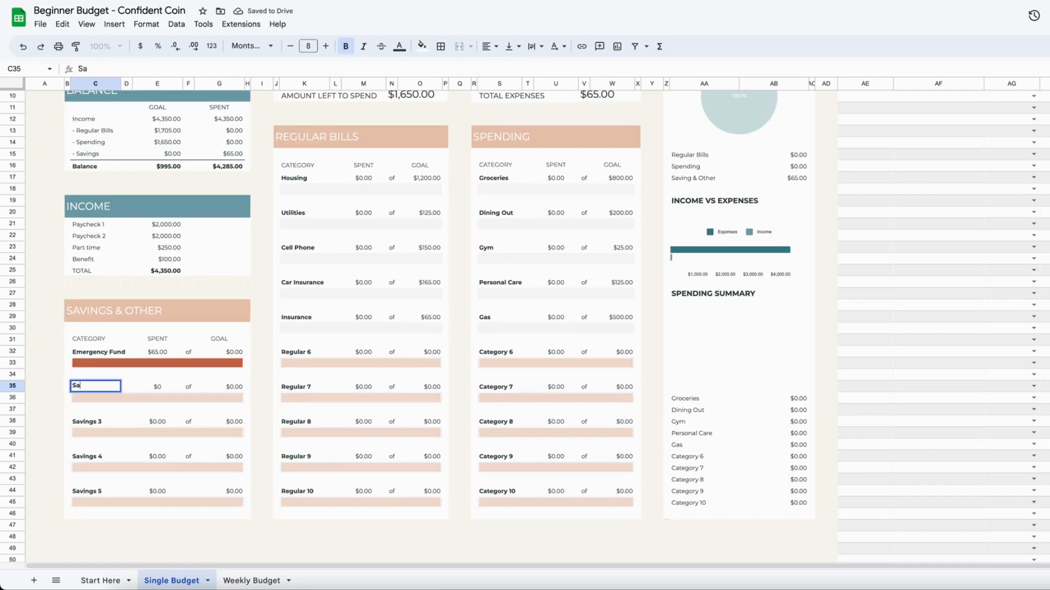
{"action": "type", "text": "cinings - Christmas"}
{"action": "key", "text": "Return"}
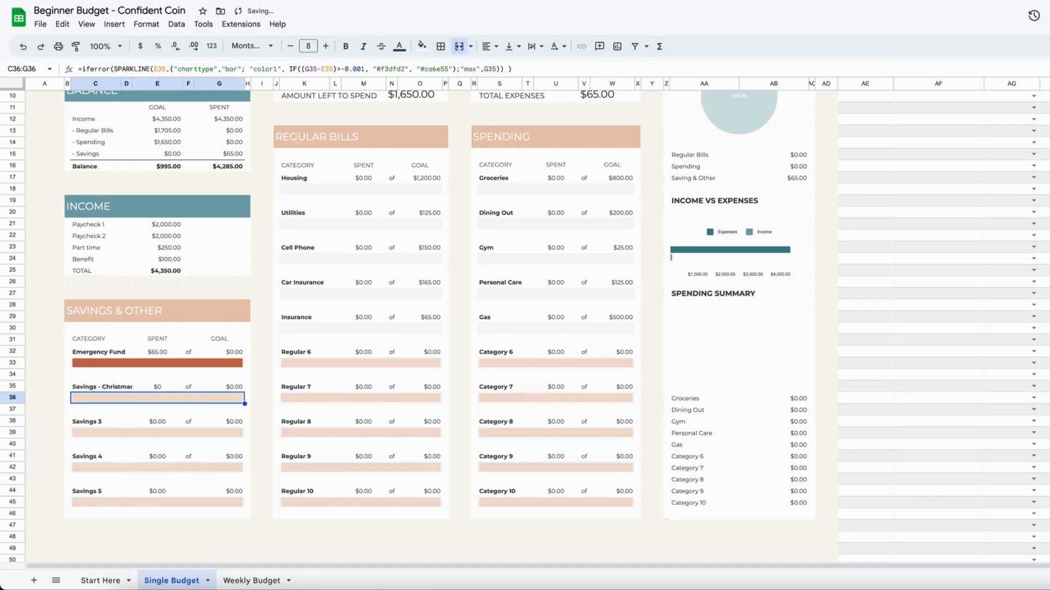
{"action": "double_click", "coordinate": [93, 421]}
{"action": "triple_click", "coordinate": [93, 419]}
{"action": "type", "text": "Savings - G"}
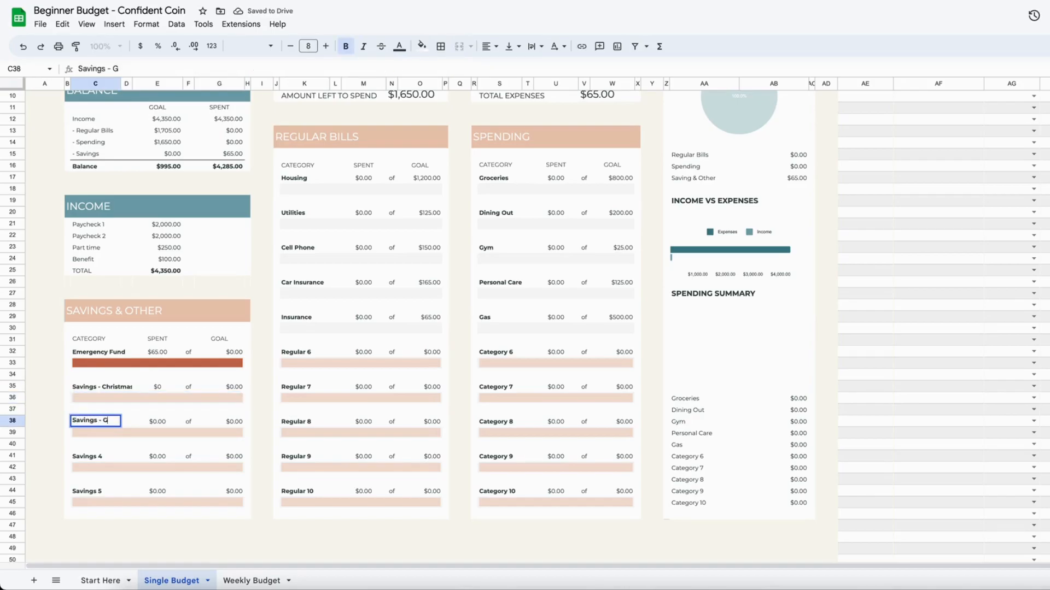
{"action": "type", "text": "ifts"}
{"action": "key", "text": "Return"}
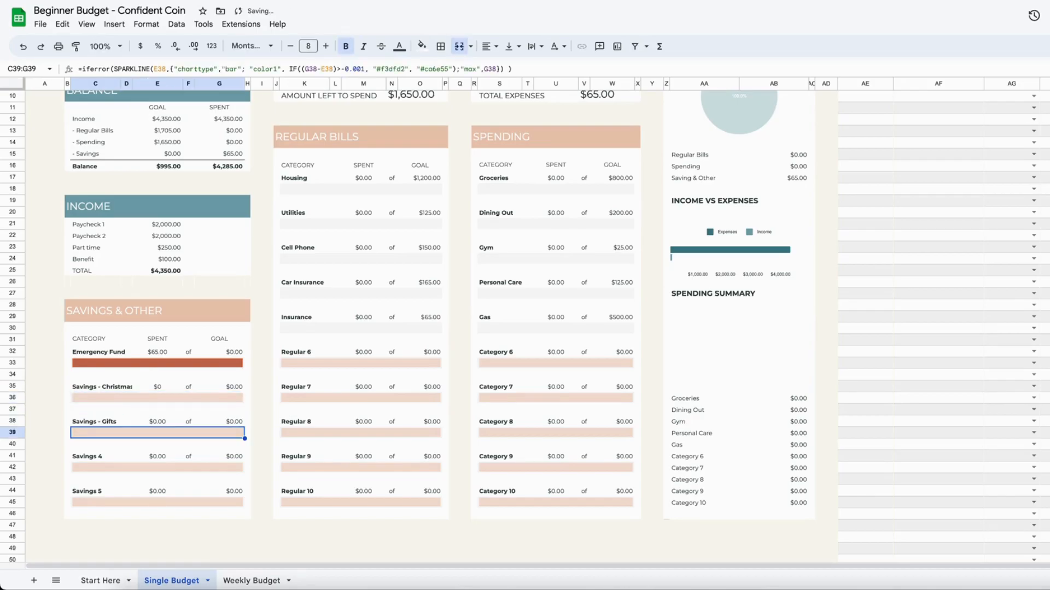
Rename the fourth category under Savings & Other as Savings - Travel.
{"action": "double_click", "coordinate": [90, 455]}
{"action": "key", "text": "ctrl+a"}
{"action": "type", "text": "Savi"}
{"action": "key", "text": "BackSpace"}
{"action": "type", "text": "vings - Travel"}
{"action": "key", "text": "Return"}
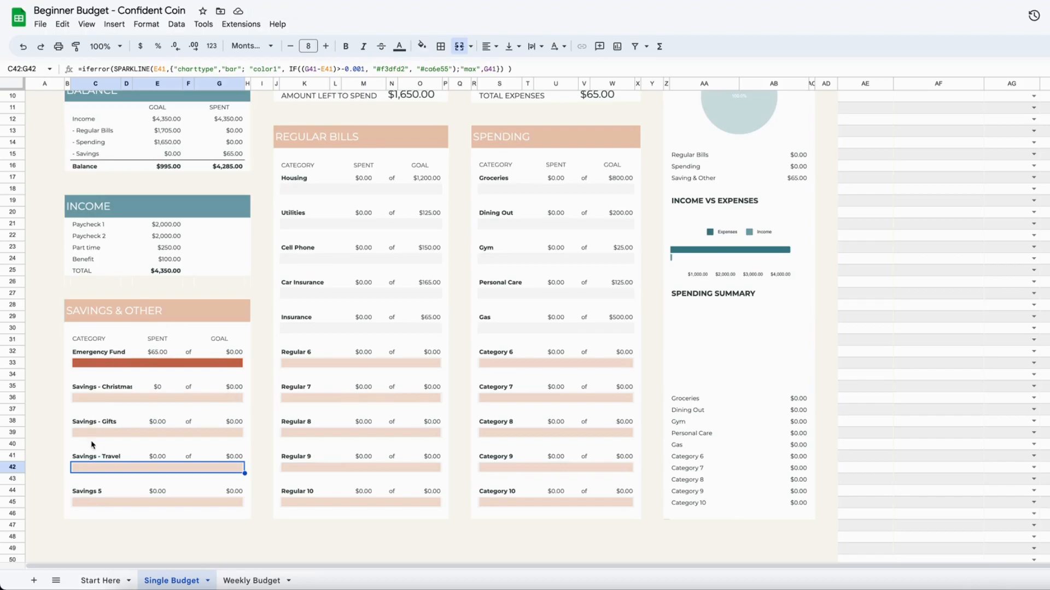
Set the Emergency Fund's spent amount to 0 and its goal to 250.
{"action": "scroll", "coordinate": [92, 444], "scroll_direction": "up", "scroll_amount": 1}
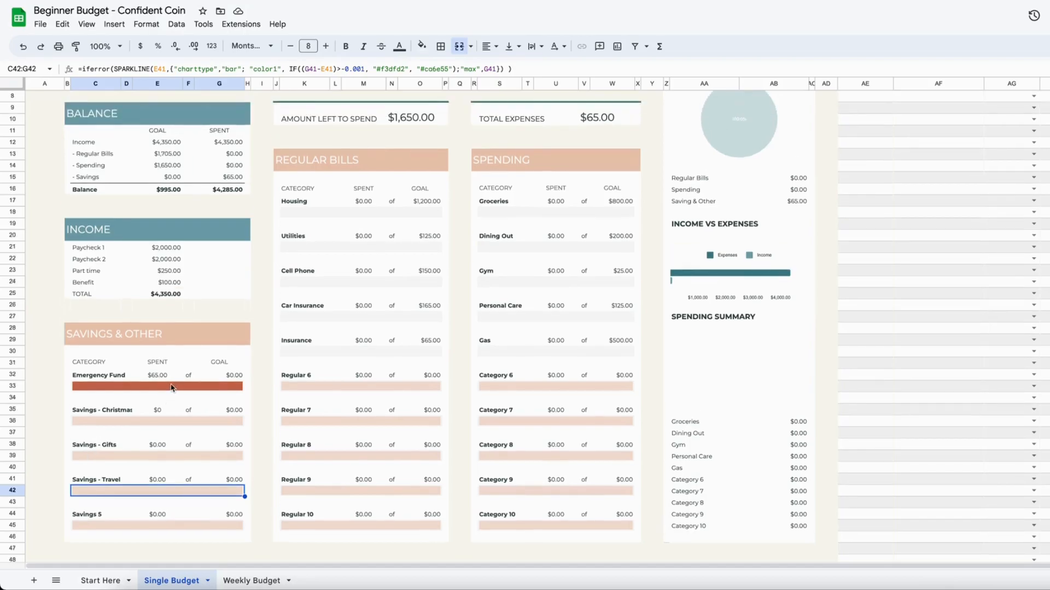
{"action": "left_click", "coordinate": [222, 376]}
{"action": "left_click", "coordinate": [159, 375]}
{"action": "type", "text": "0."}
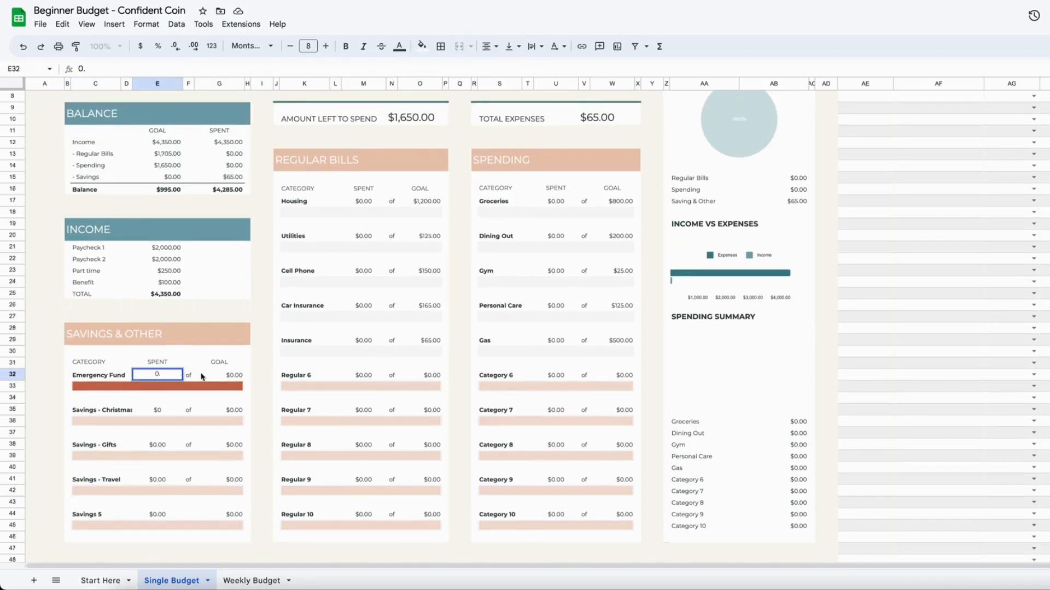
{"action": "key", "text": "Tab"}
{"action": "key", "text": "Tab"}
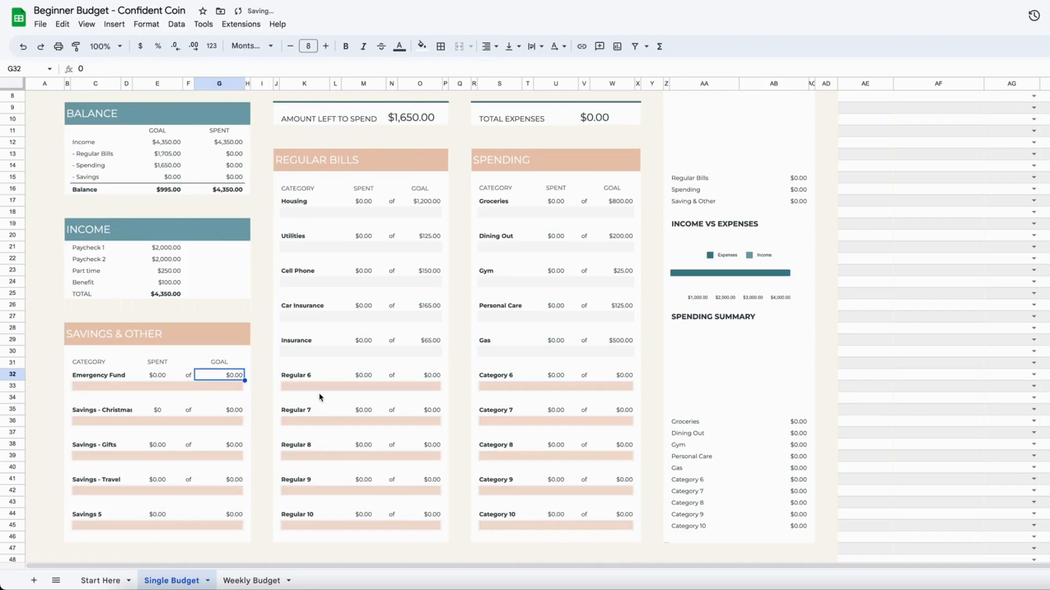
{"action": "type", "text": "250"}
{"action": "key", "text": "Return"}
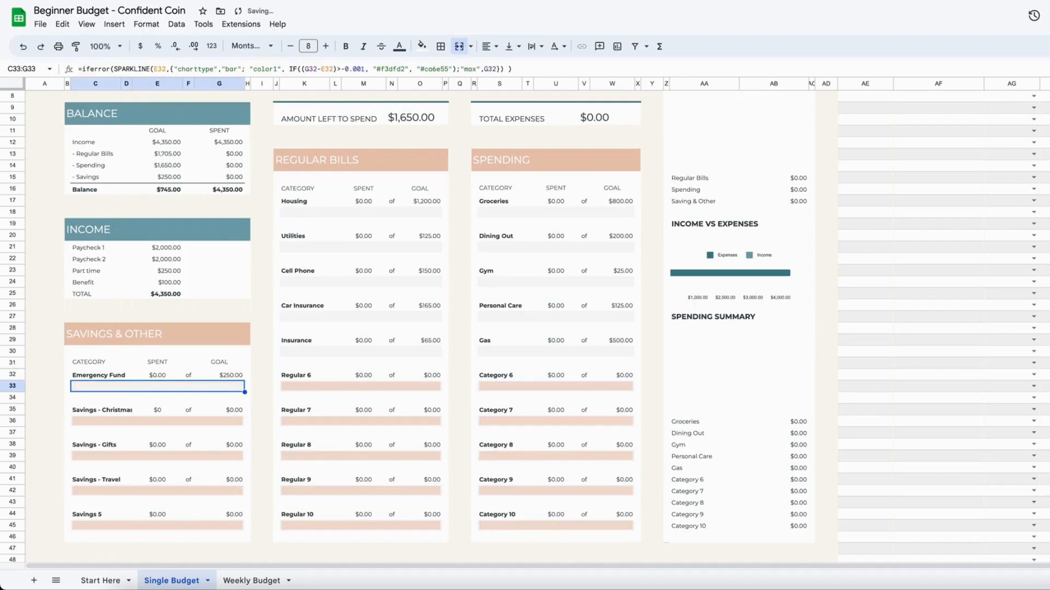
Set the savings goals to 100 for Savings - Christmas and 25 for Savings - Gifts.
{"action": "left_click", "coordinate": [231, 412]}
{"action": "type", "text": "100"}
{"action": "key", "text": "Return"}
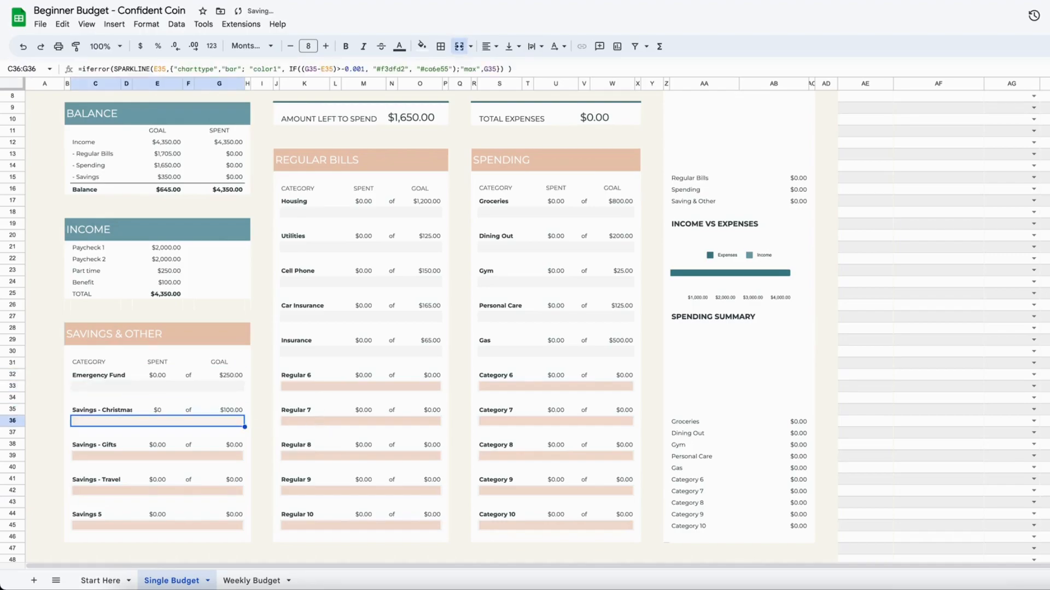
{"action": "left_click", "coordinate": [229, 445]}
{"action": "type", "text": "25"}
{"action": "key", "text": "Return"}
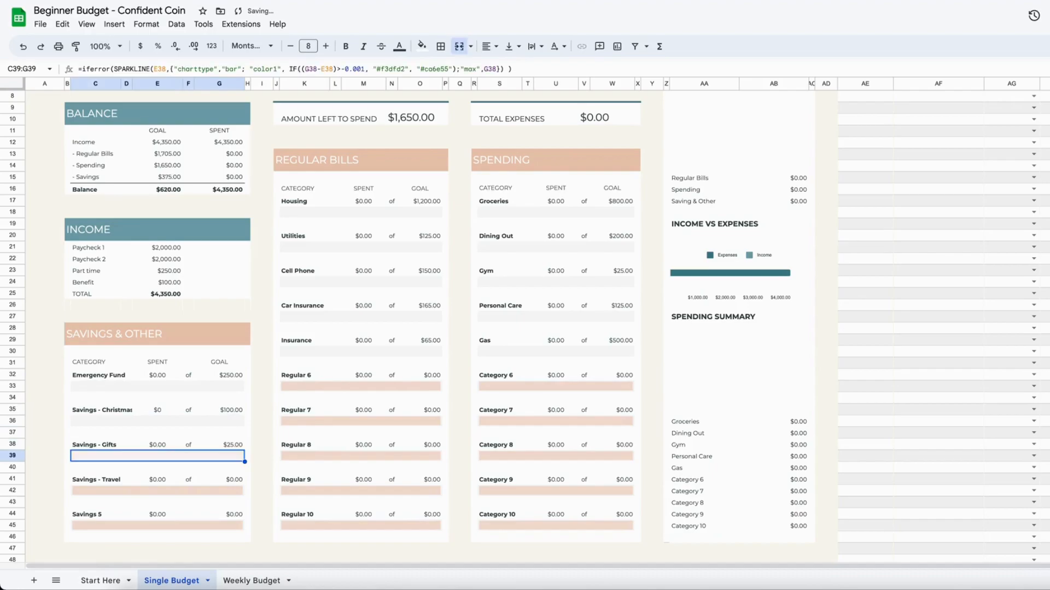
Set the goal for Savings - Travel to 200.
{"action": "left_click", "coordinate": [232, 480]}
{"action": "type", "text": "200"}
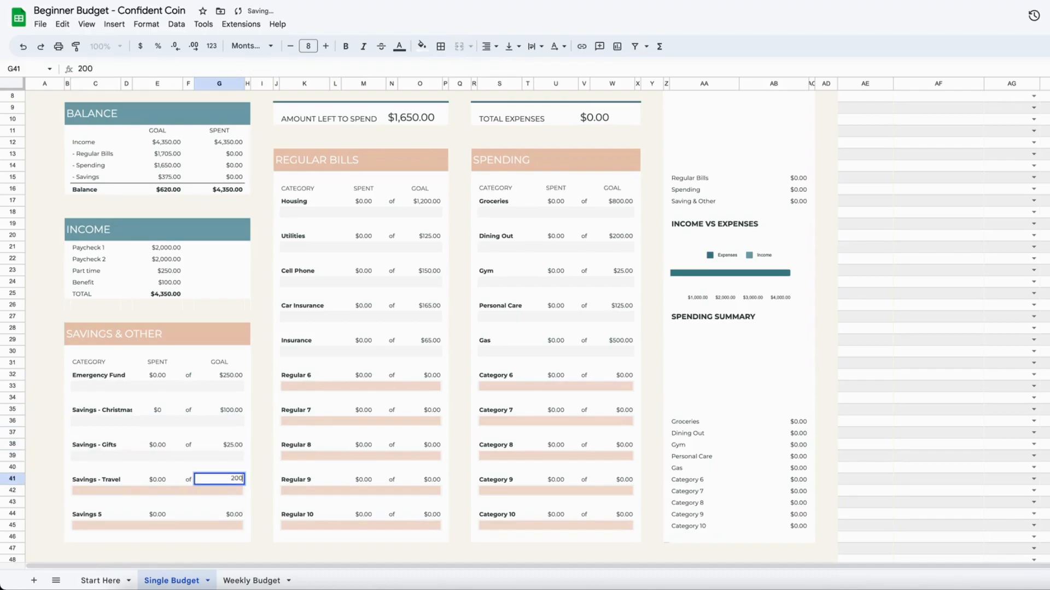
{"action": "key", "text": "Return"}
{"action": "scroll", "coordinate": [223, 495], "scroll_direction": "down", "scroll_amount": 1}
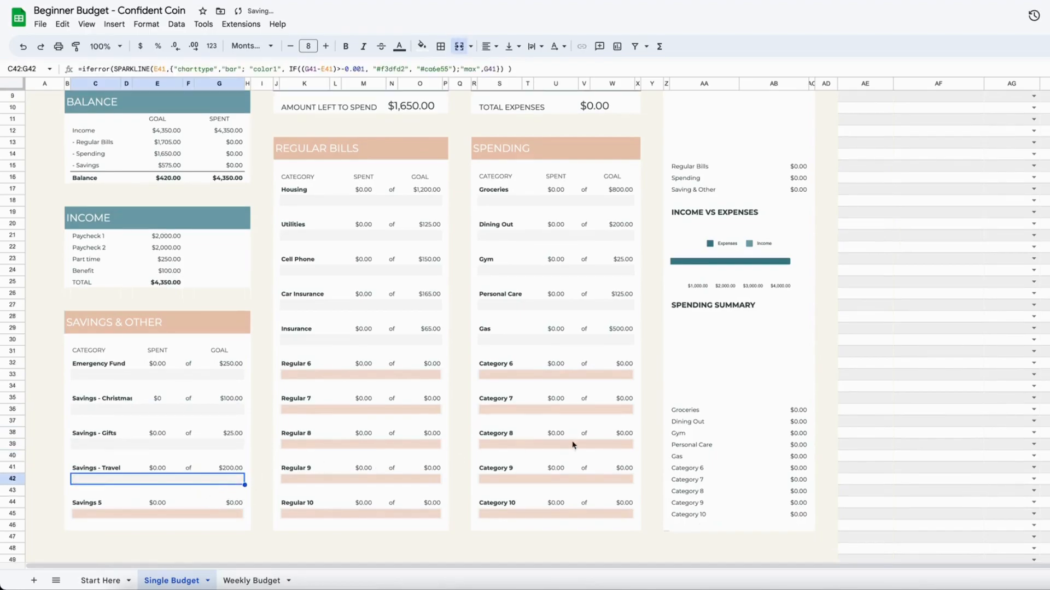
Check the remaining goal balance, rename the fifth savings category as Rollover and set its goal to 420.
{"action": "left_click", "coordinate": [165, 180]}
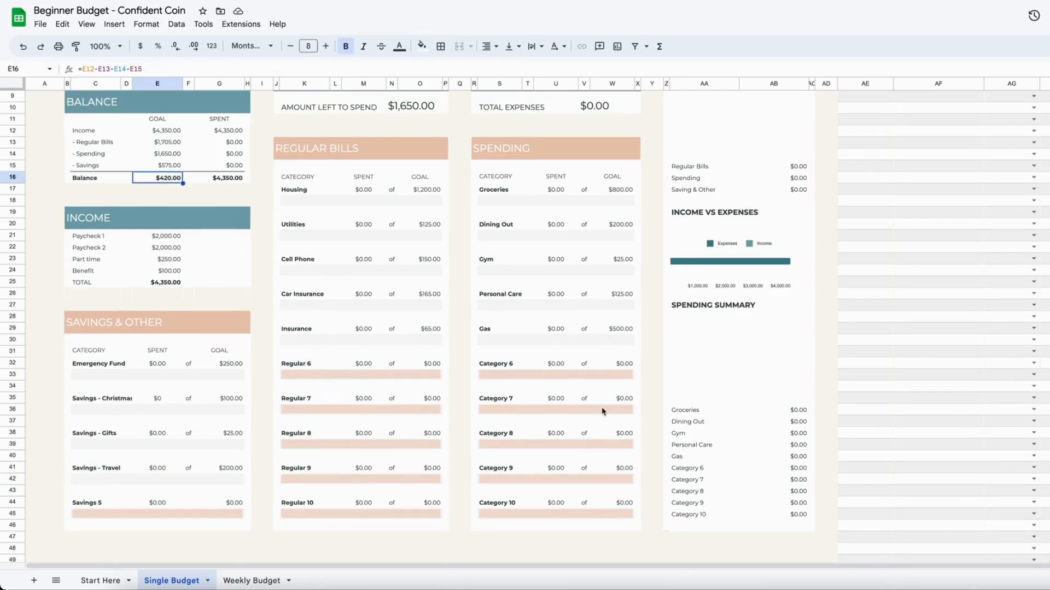
{"action": "scroll", "coordinate": [607, 408], "scroll_direction": "up", "scroll_amount": 3}
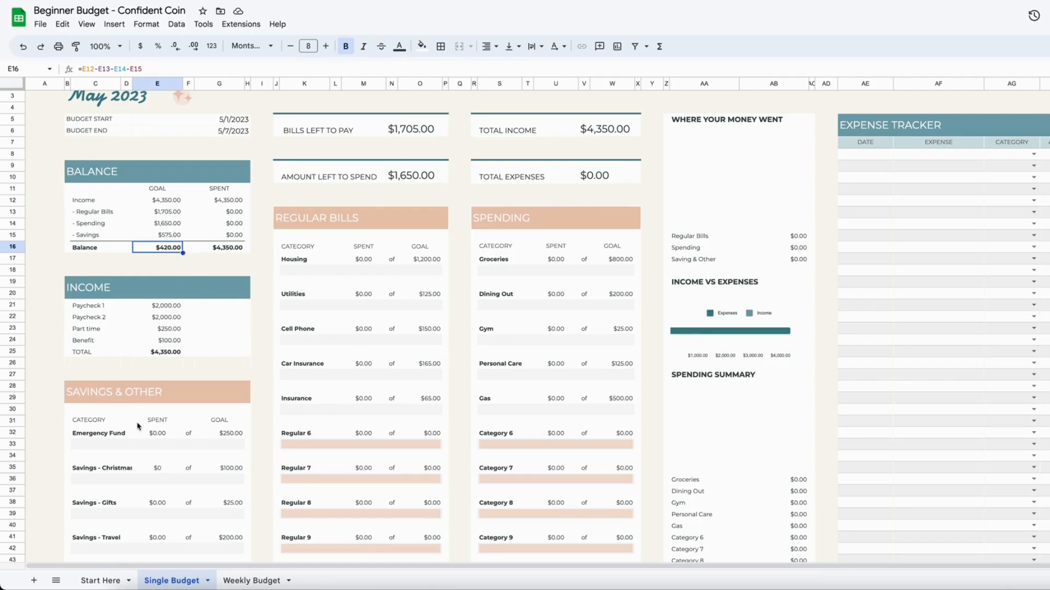
{"action": "scroll", "coordinate": [119, 455], "scroll_direction": "down", "scroll_amount": 2}
{"action": "left_click", "coordinate": [91, 526]}
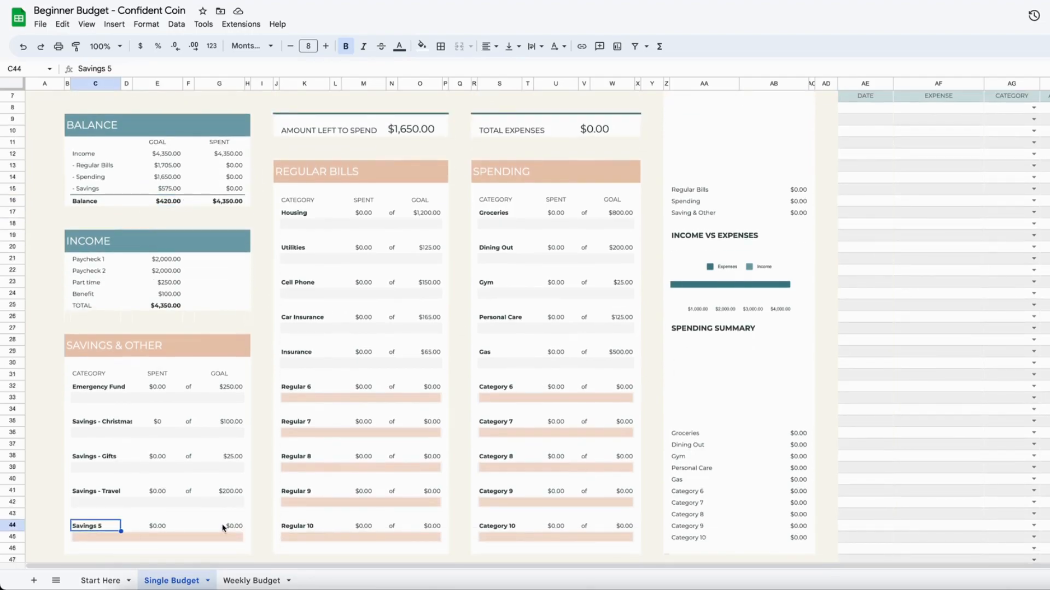
{"action": "type", "text": "Leftover"}
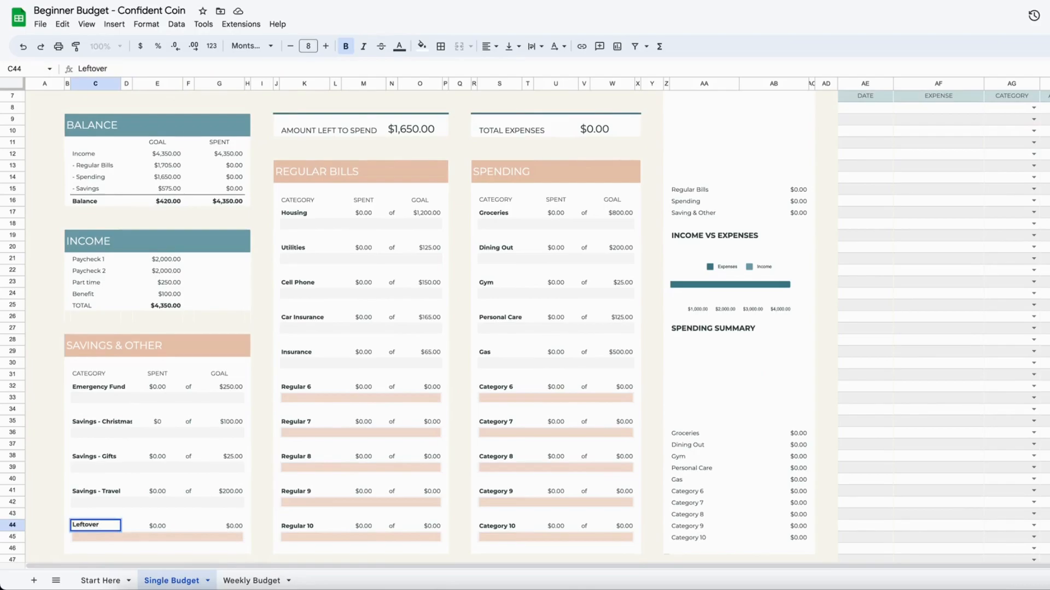
{"action": "key", "text": "ctrl+a"}
{"action": "type", "text": "Rollover"}
{"action": "key", "text": "Return"}
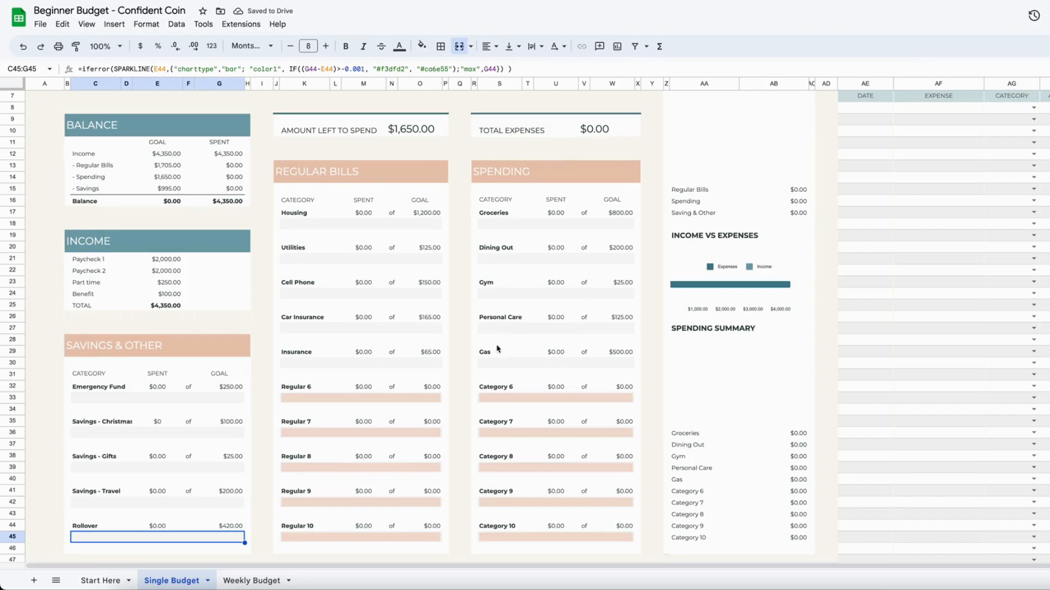
Review the summary boxes for bills left to pay, amount left to spend, total income and total expenses.
{"action": "scroll", "coordinate": [509, 366], "scroll_direction": "up", "scroll_amount": 3}
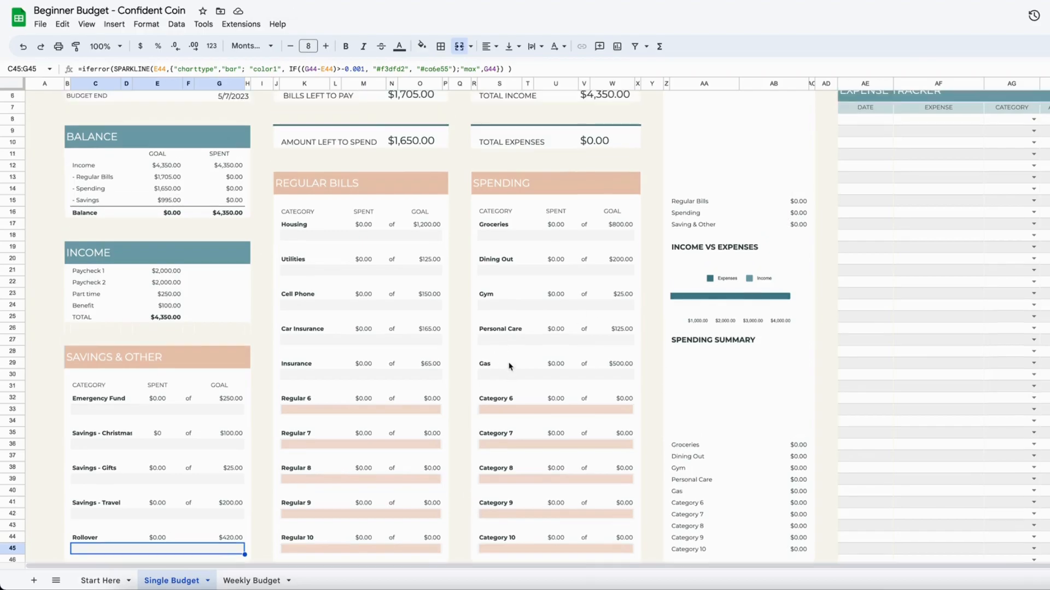
{"action": "scroll", "coordinate": [465, 390], "scroll_direction": "up", "scroll_amount": 1}
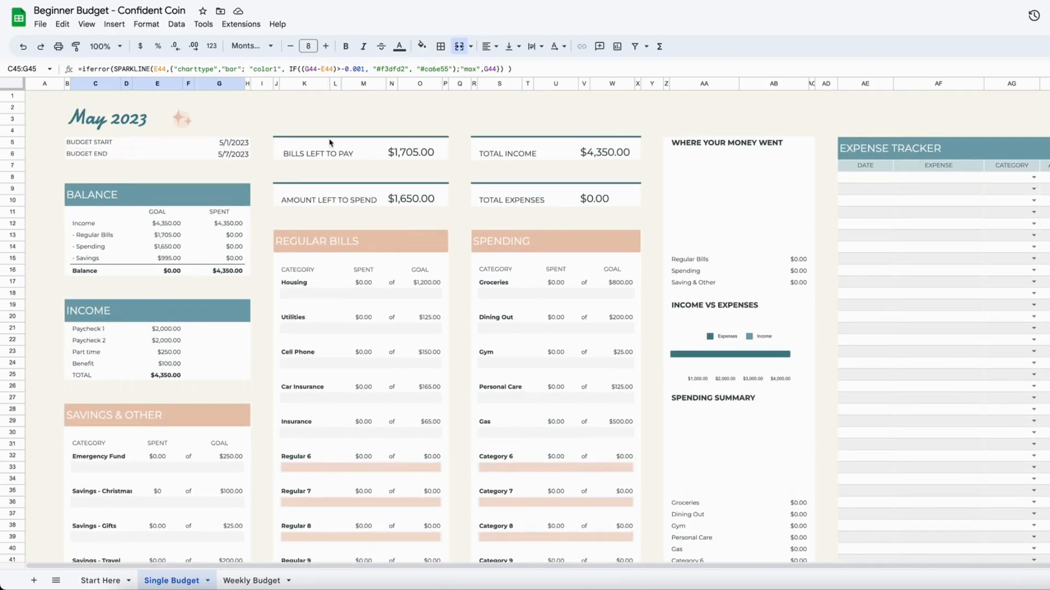
{"action": "left_click", "coordinate": [299, 156]}
{"action": "left_click", "coordinate": [456, 161]}
{"action": "left_click", "coordinate": [327, 202]}
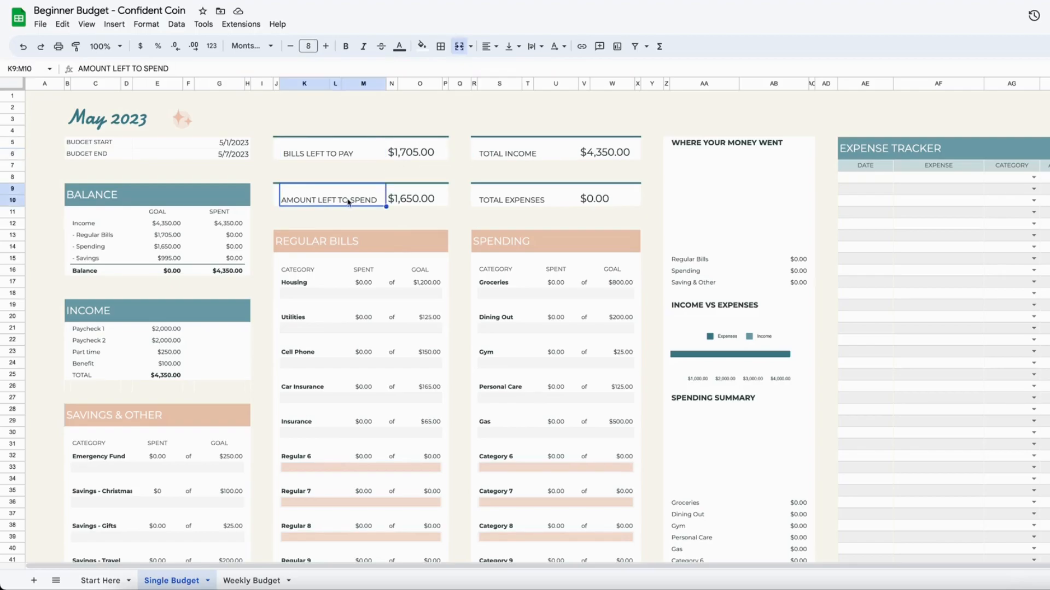
{"action": "left_click", "coordinate": [516, 157]}
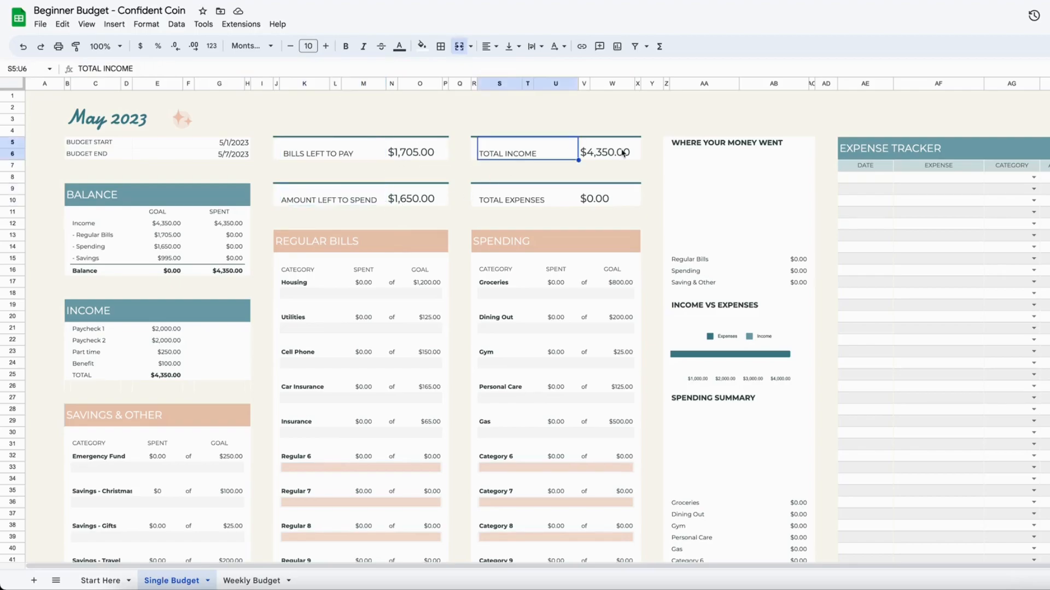
{"action": "left_click", "coordinate": [516, 205]}
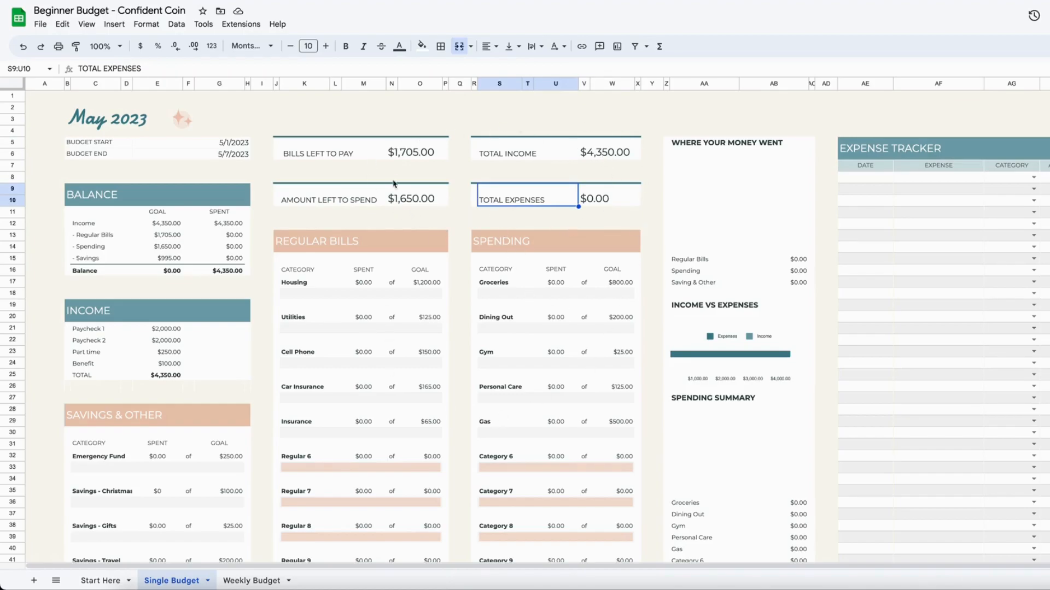
Examine how Total Income and Total Expenses draw on the income total and the savings, regular bills and spending sections.
{"action": "left_click", "coordinate": [588, 158]}
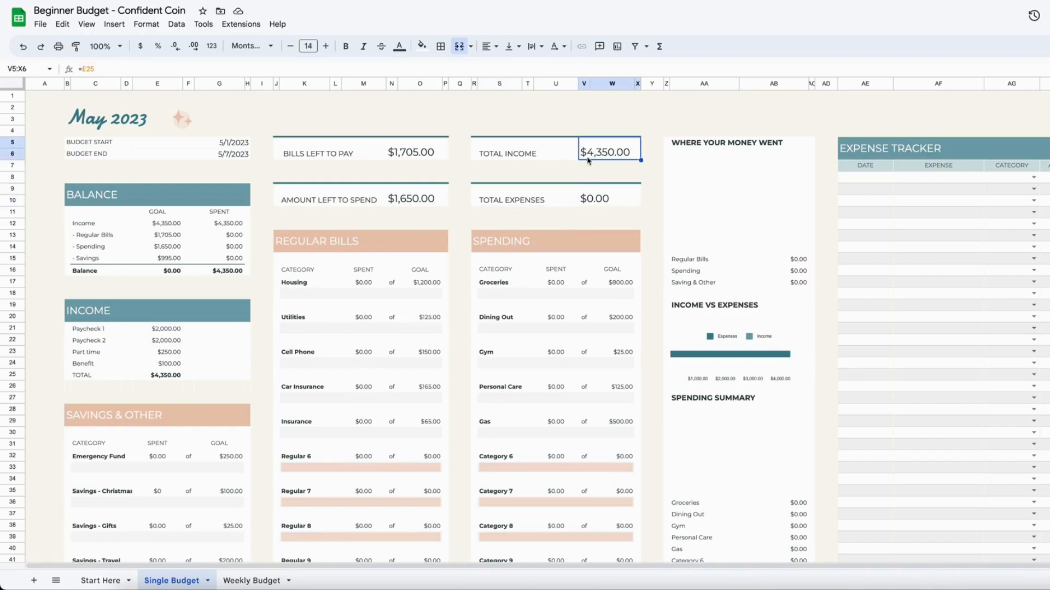
{"action": "left_click", "coordinate": [166, 377]}
{"action": "left_click", "coordinate": [588, 203]}
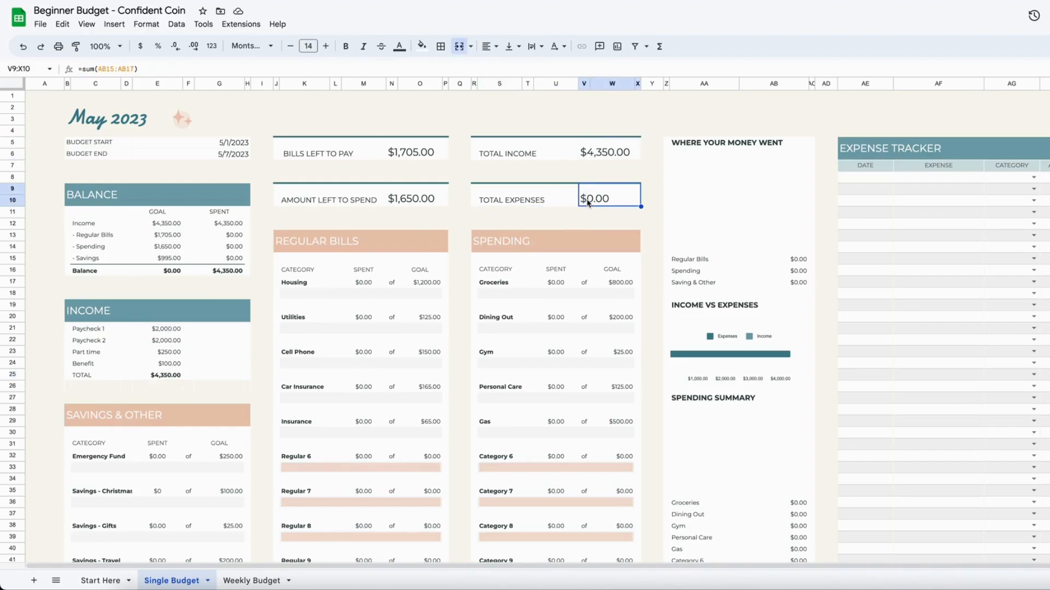
{"action": "left_click", "coordinate": [142, 421]}
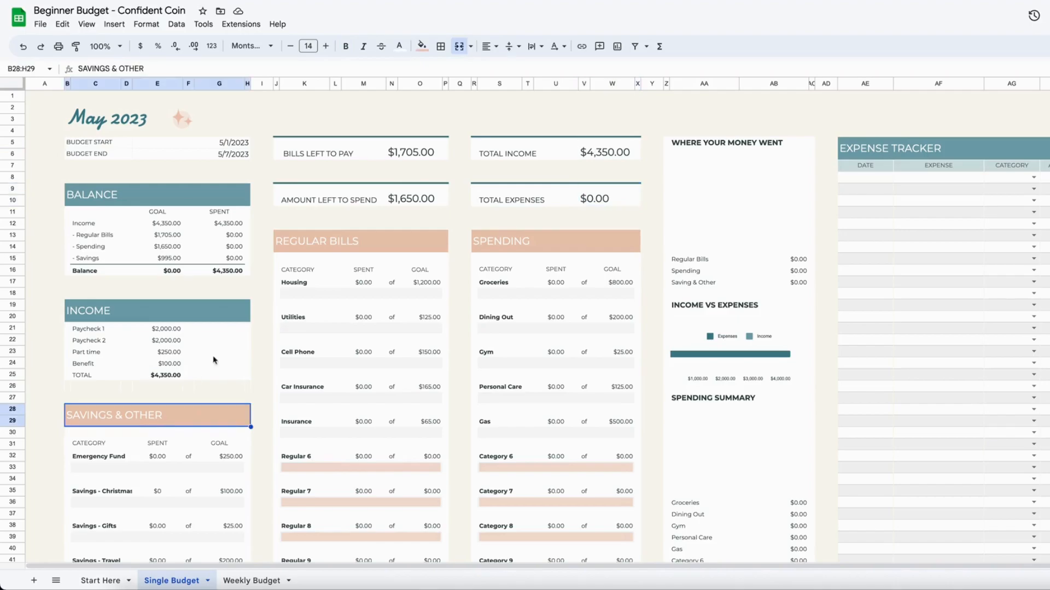
{"action": "left_click", "coordinate": [320, 245]}
{"action": "left_click", "coordinate": [499, 243]}
{"action": "left_click_drag", "start_coordinate": [678, 259], "coordinate": [784, 283]}
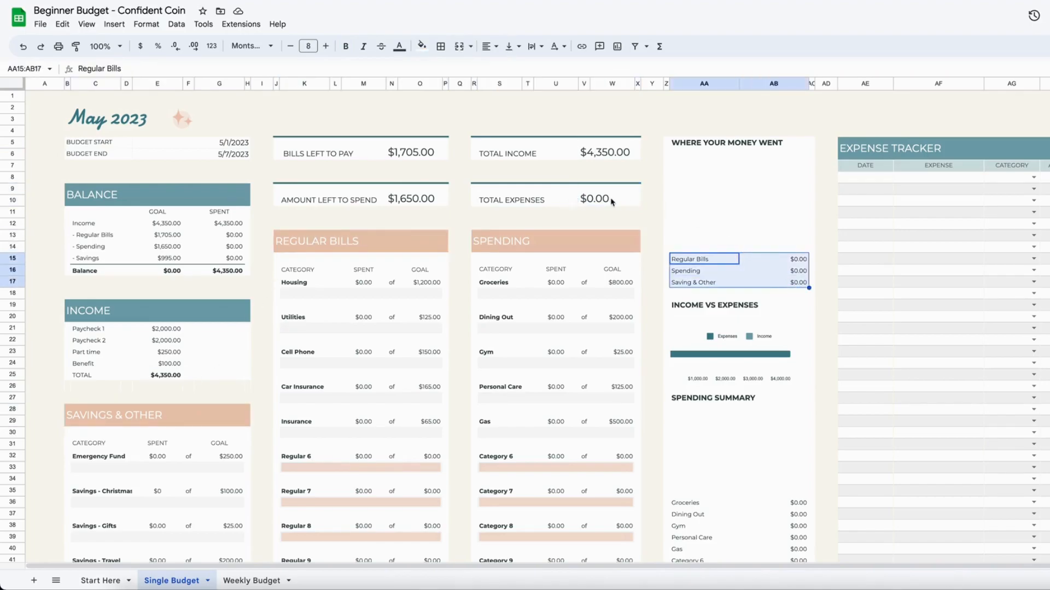
Examine the Amount Left to Spend formula against the Spending categories, and look over the Expense Tracker.
{"action": "left_click", "coordinate": [438, 207]}
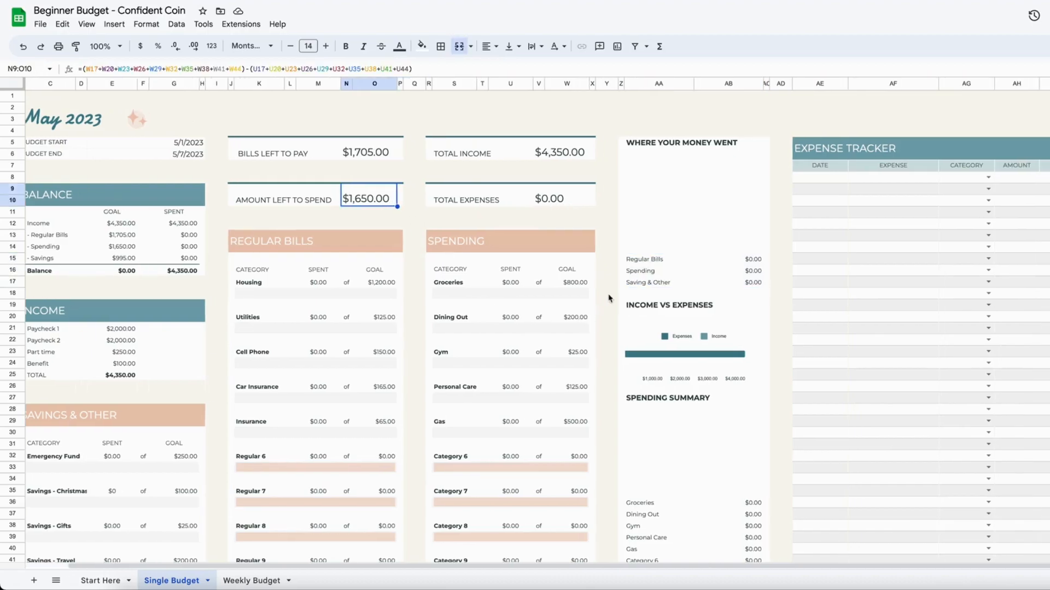
{"action": "scroll", "coordinate": [582, 306], "scroll_direction": "down", "scroll_amount": 3}
{"action": "scroll", "coordinate": [581, 306], "scroll_direction": "right", "scroll_amount": 1}
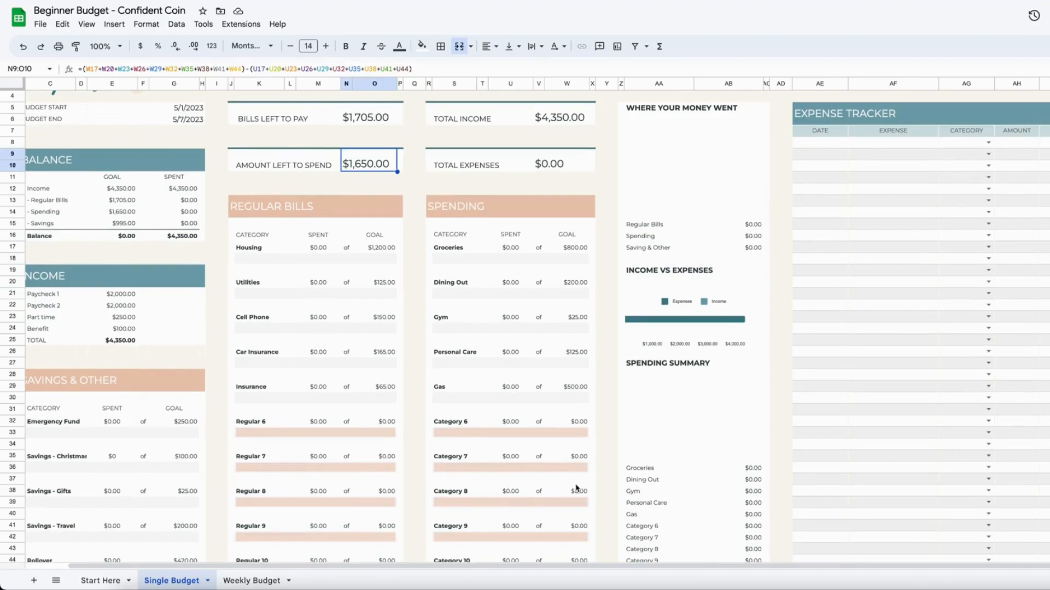
{"action": "scroll", "coordinate": [582, 422], "scroll_direction": "down", "scroll_amount": 3}
{"action": "scroll", "coordinate": [536, 265], "scroll_direction": "up", "scroll_amount": 2}
{"action": "left_click", "coordinate": [512, 240]}
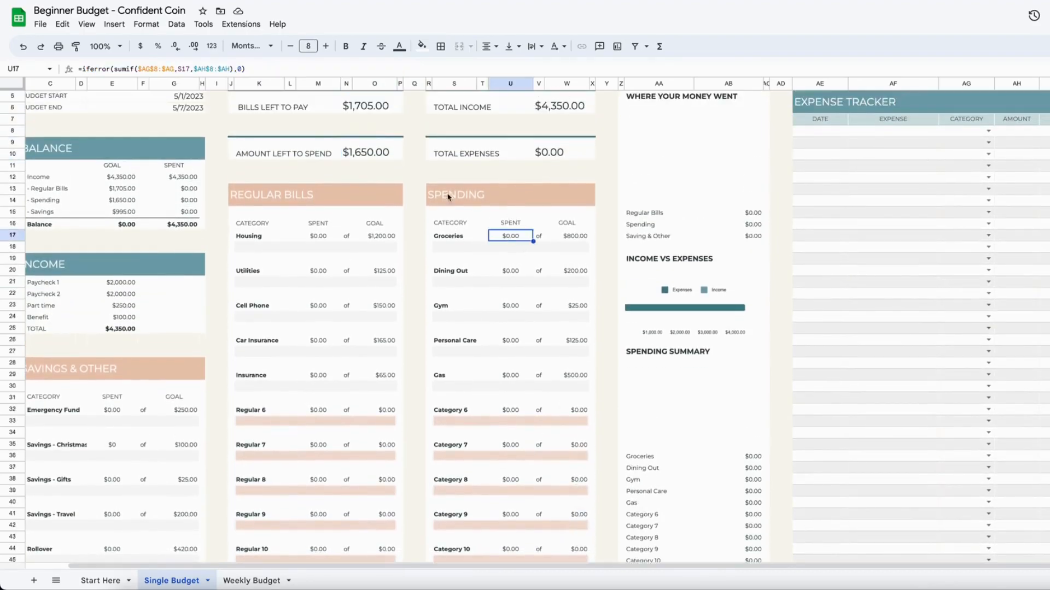
{"action": "left_click", "coordinate": [384, 155]}
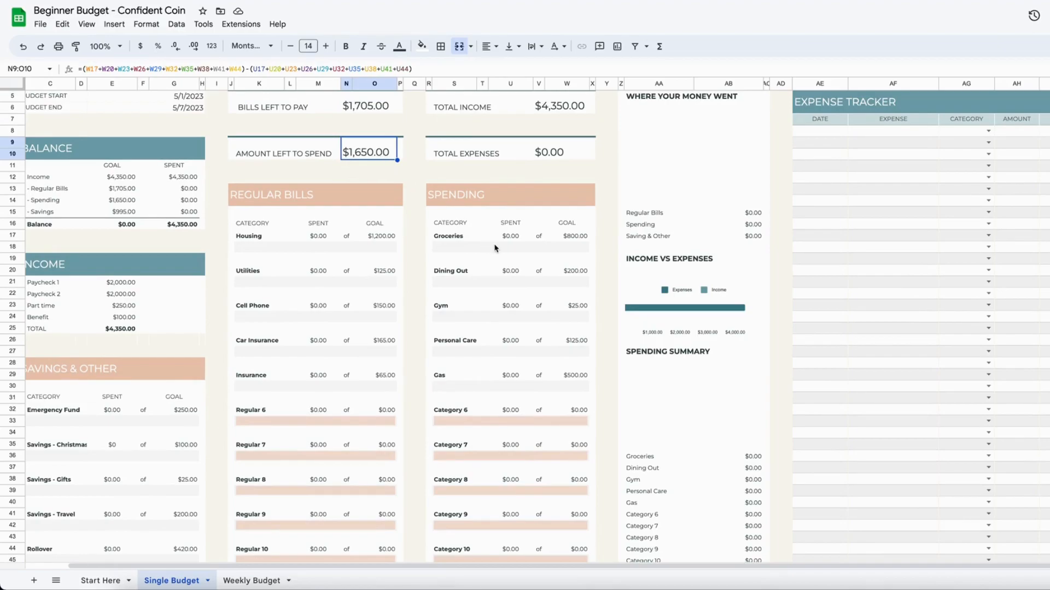
{"action": "scroll", "coordinate": [360, 198], "scroll_direction": "right", "scroll_amount": 1}
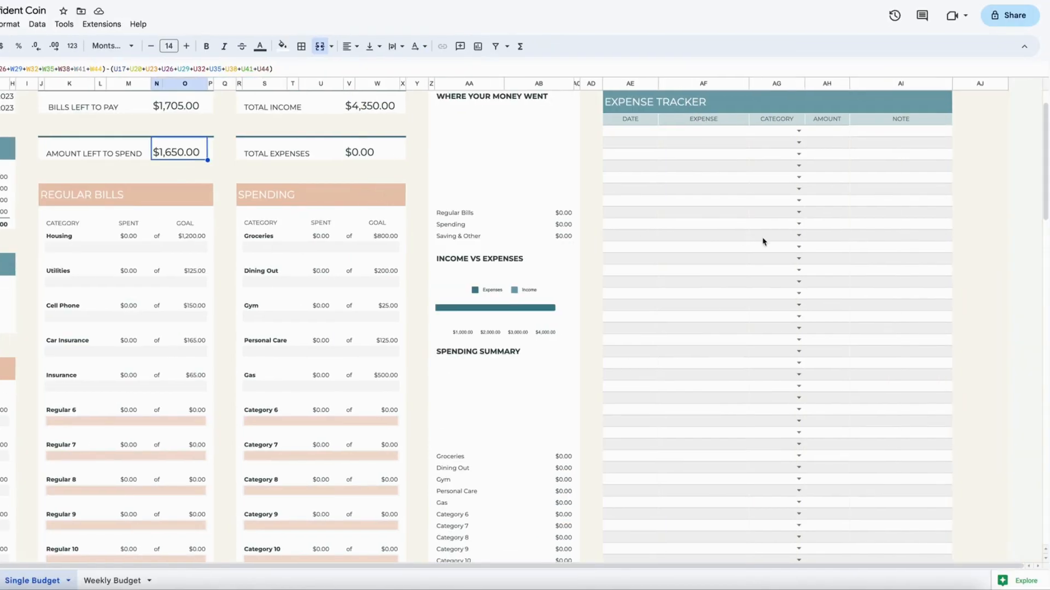
{"action": "scroll", "coordinate": [765, 235], "scroll_direction": "up", "scroll_amount": 1}
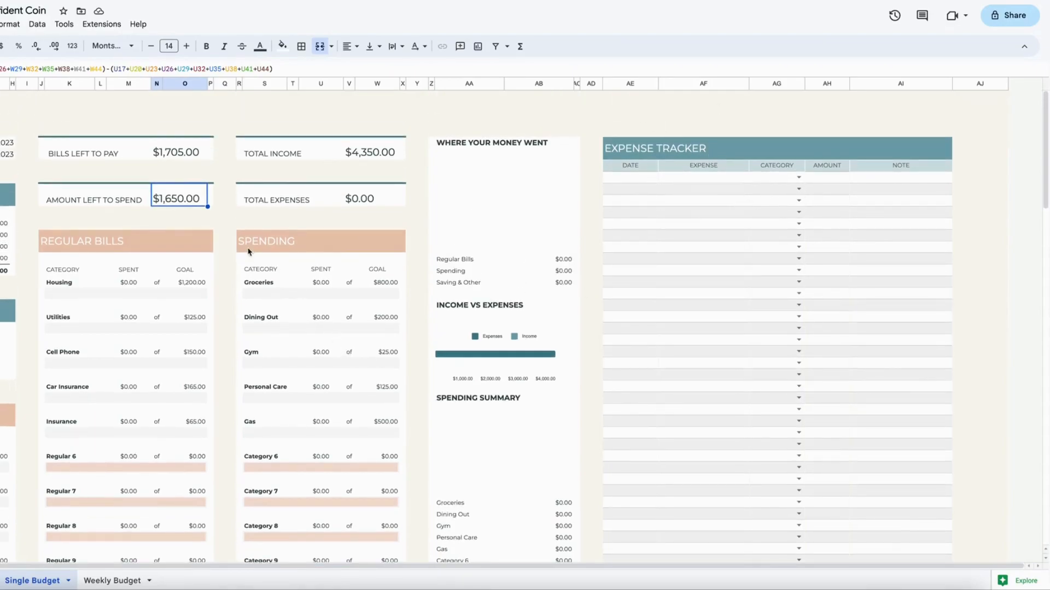
{"action": "left_click_drag", "start_coordinate": [257, 246], "coordinate": [334, 519]}
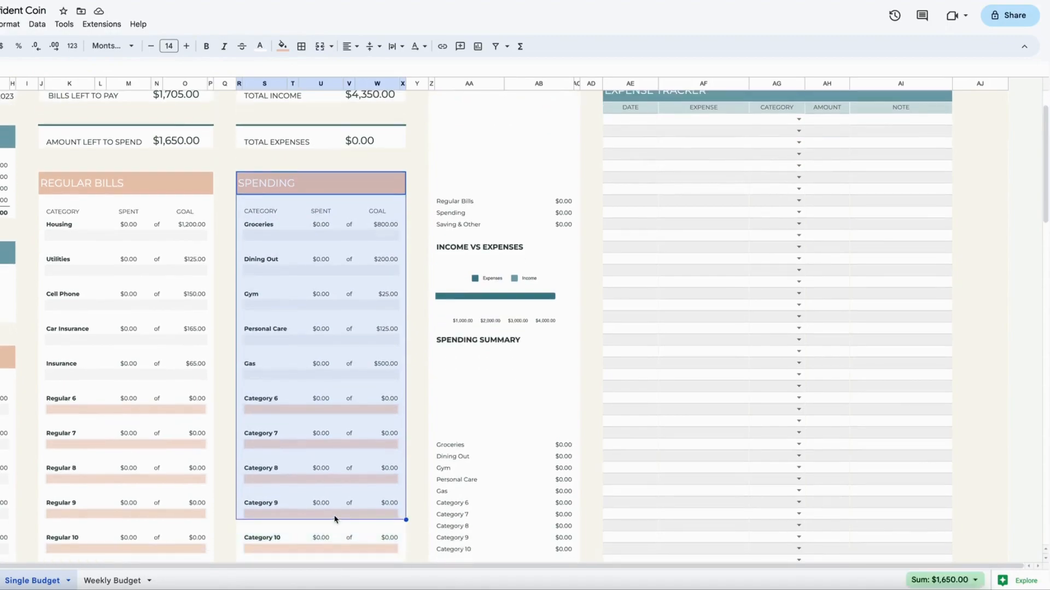
{"action": "scroll", "coordinate": [244, 389], "scroll_direction": "up", "scroll_amount": 1}
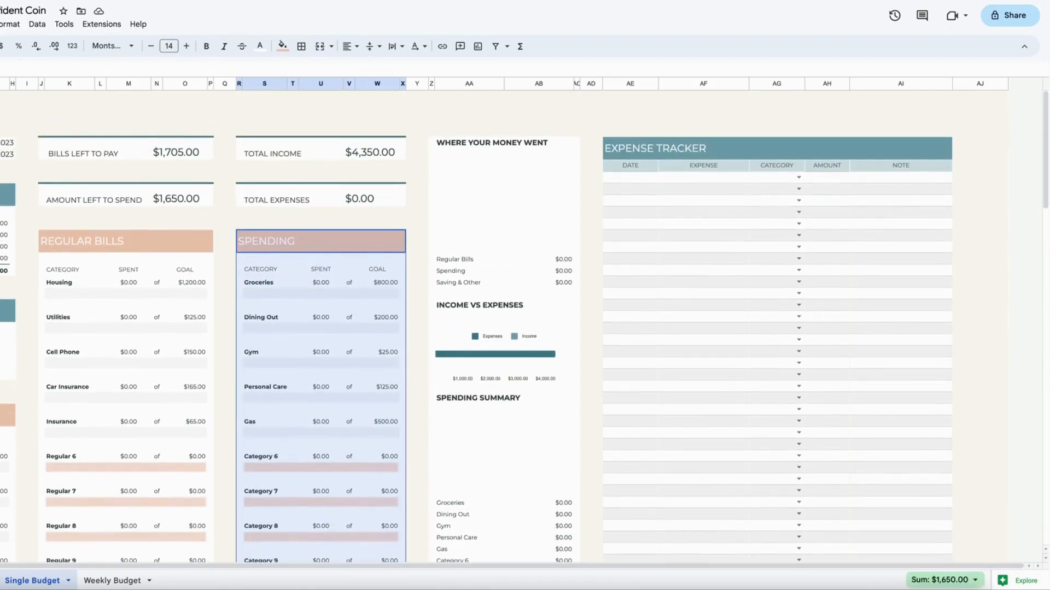
Start the first Expense Tracker entry with the date 5/1/2023 and Safeway as the expense.
{"action": "left_click", "coordinate": [421, 247]}
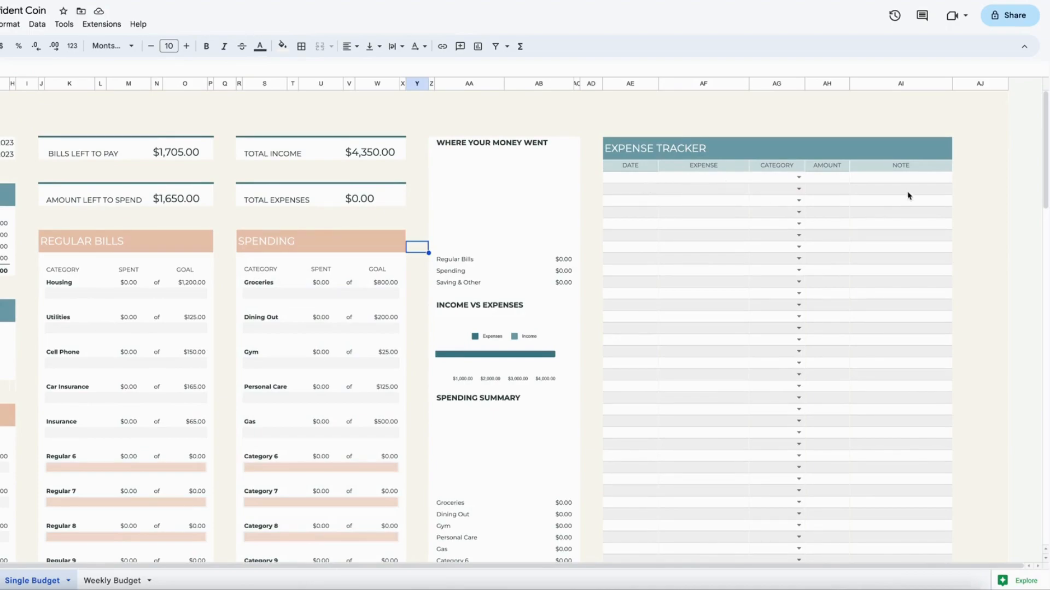
{"action": "double_click", "coordinate": [628, 179]}
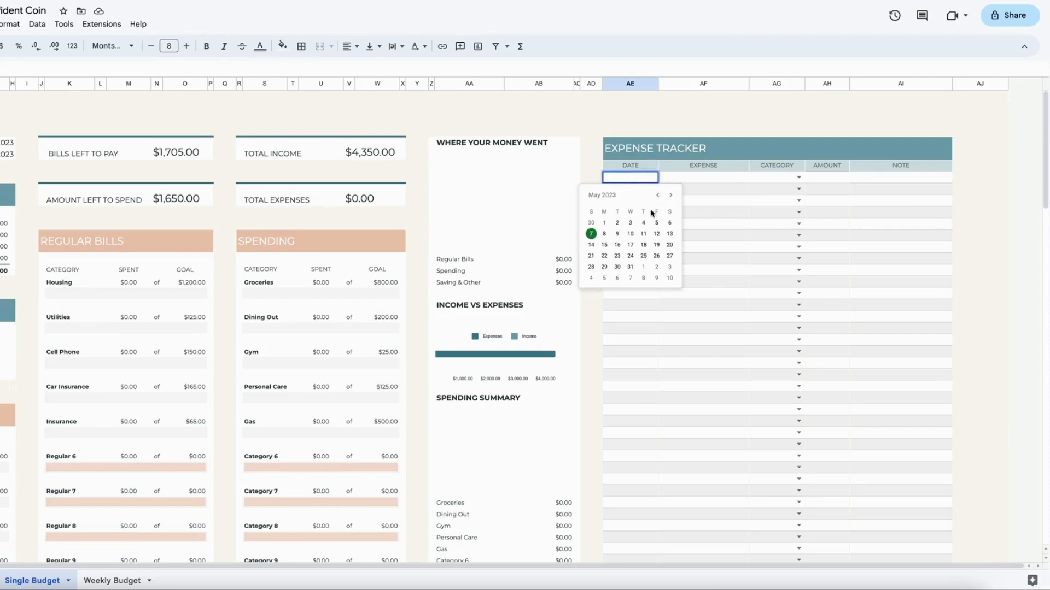
{"action": "left_click", "coordinate": [612, 224]}
{"action": "left_click", "coordinate": [738, 180]}
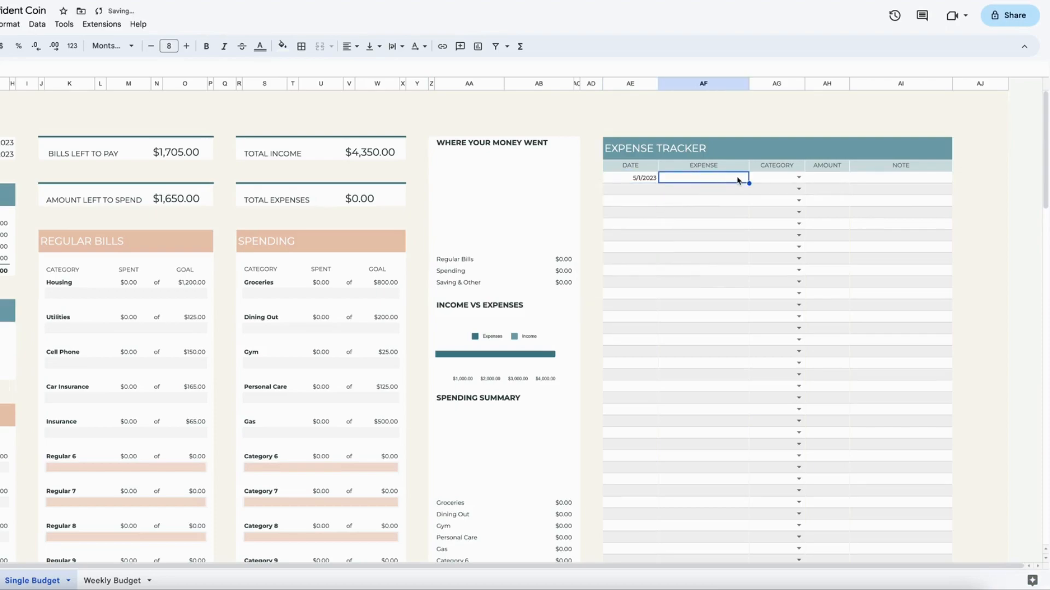
{"action": "type", "text": "Safeway"}
{"action": "key", "text": "Return"}
Categorize the Safeway expense as Groceries and enter an amount of $67.28.
{"action": "left_click", "coordinate": [798, 177]}
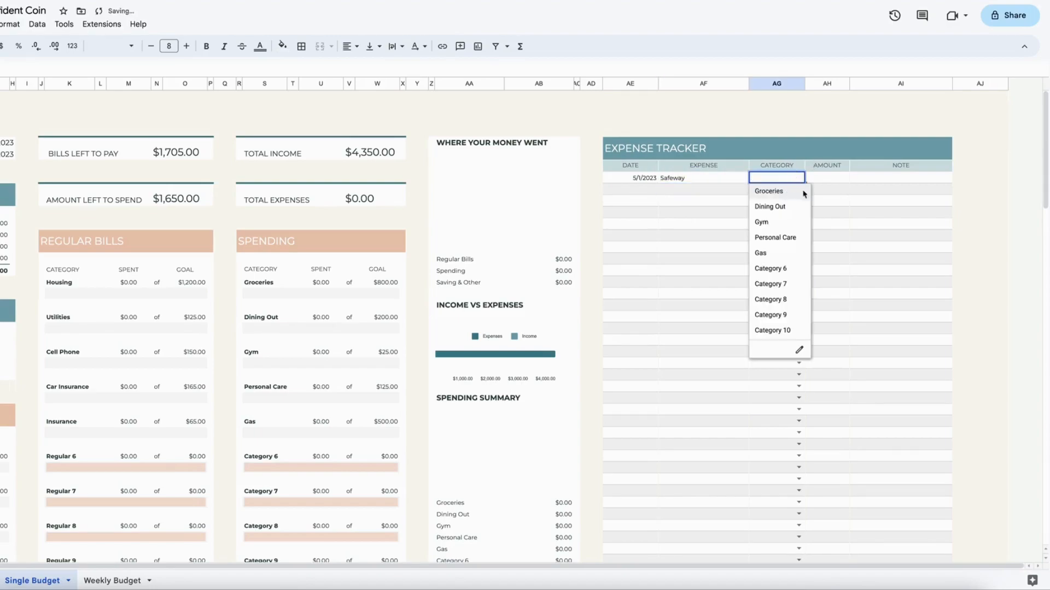
{"action": "left_click", "coordinate": [769, 190]}
{"action": "key", "text": "Tab"}
{"action": "type", "text": "67"}
{"action": "key", "text": "Return"}
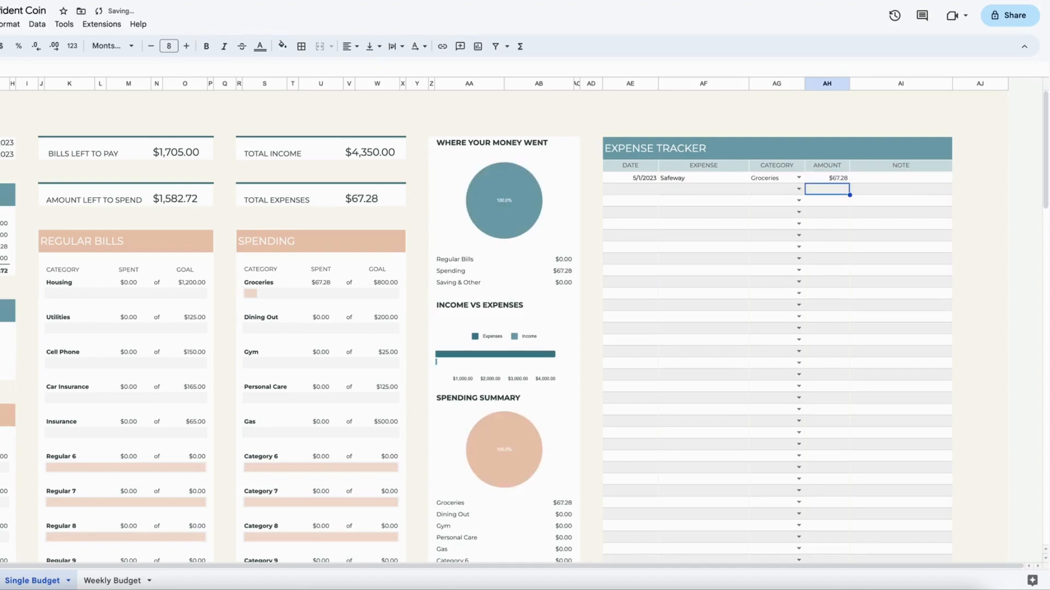
Add the note "checking acct" to the Safeway expense.
{"action": "left_click", "coordinate": [898, 180]}
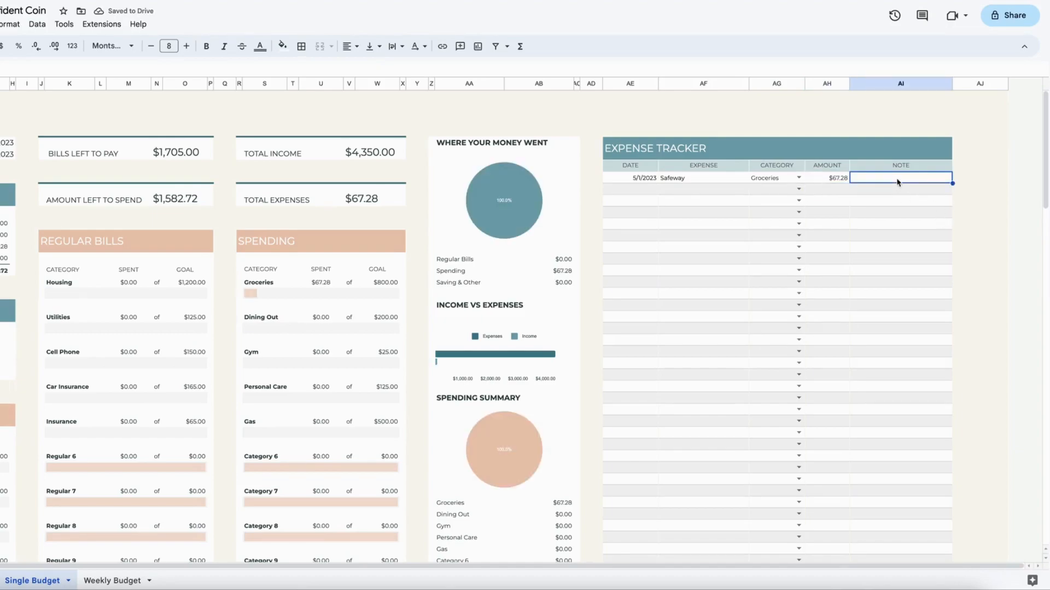
{"action": "double_click", "coordinate": [918, 182]}
{"action": "type", "text": "checking acct"}
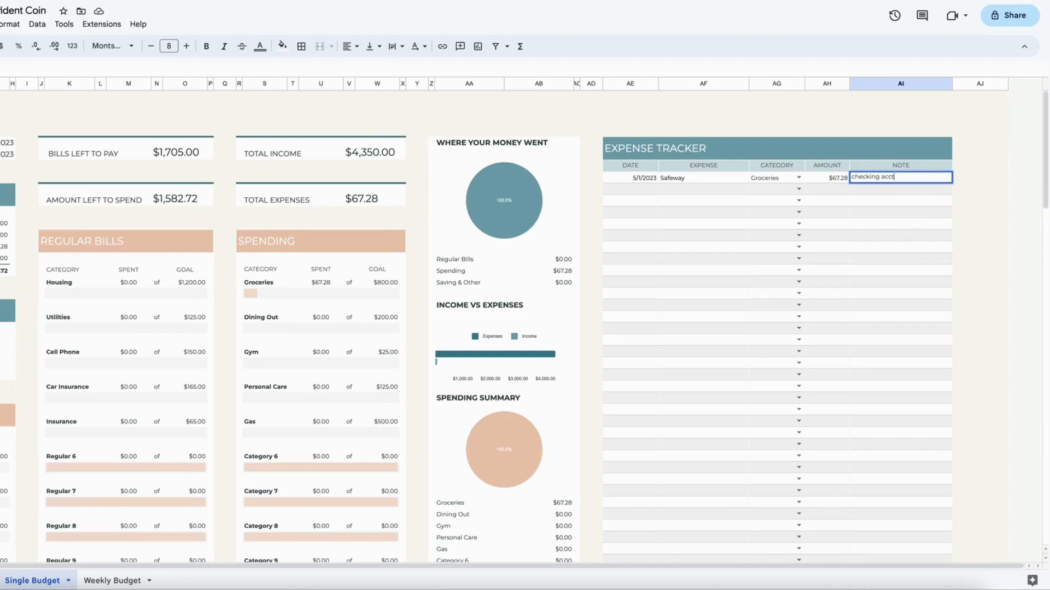
{"action": "key", "text": "Return"}
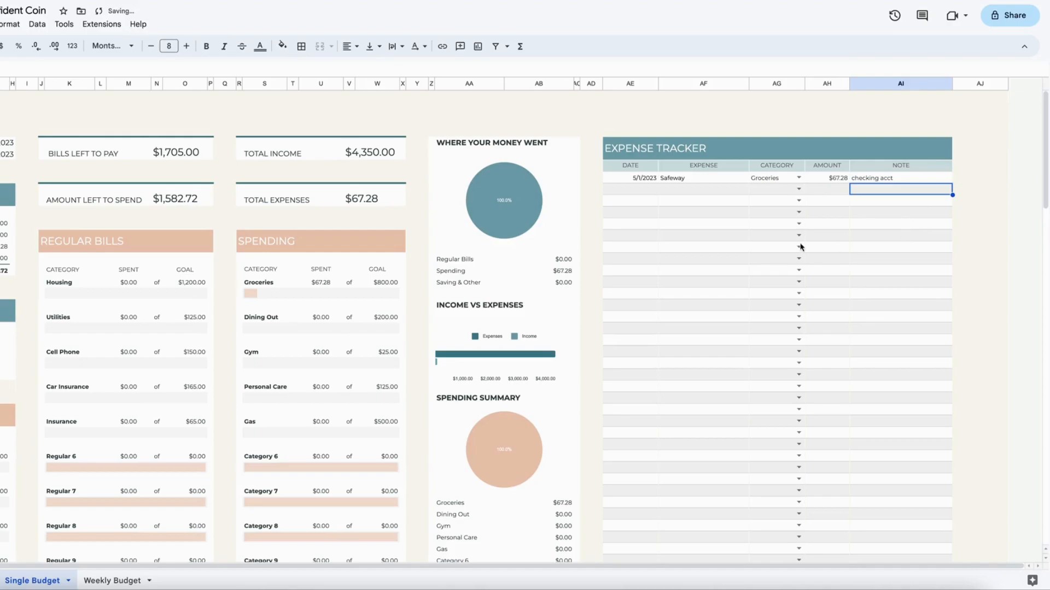
Date the second Expense Tracker entry 5/2/2023 and review the Spending categories available for it.
{"action": "double_click", "coordinate": [639, 188]}
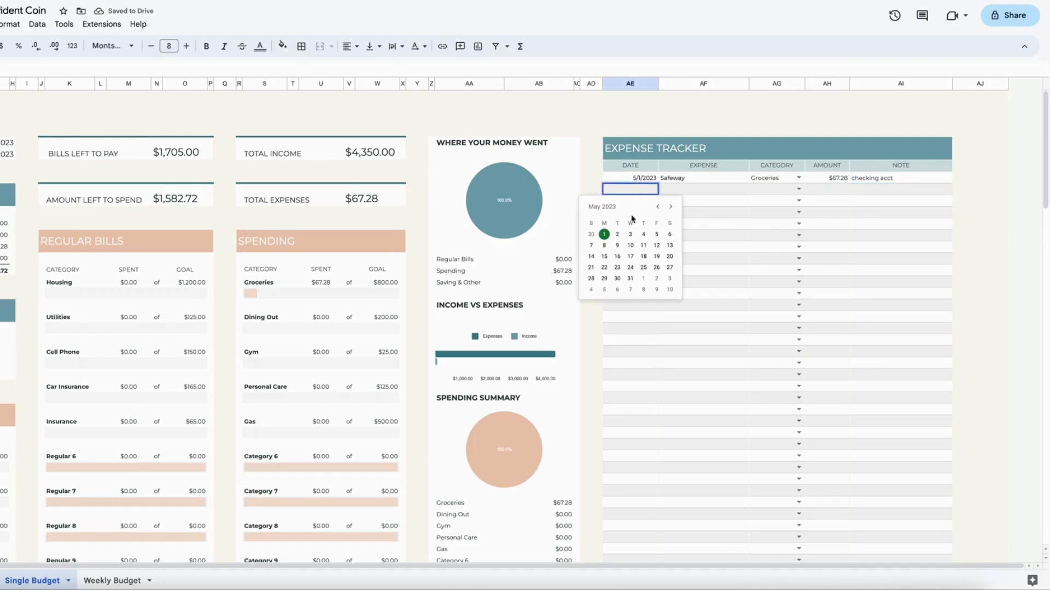
{"action": "left_click", "coordinate": [618, 234]}
{"action": "left_click", "coordinate": [704, 191]}
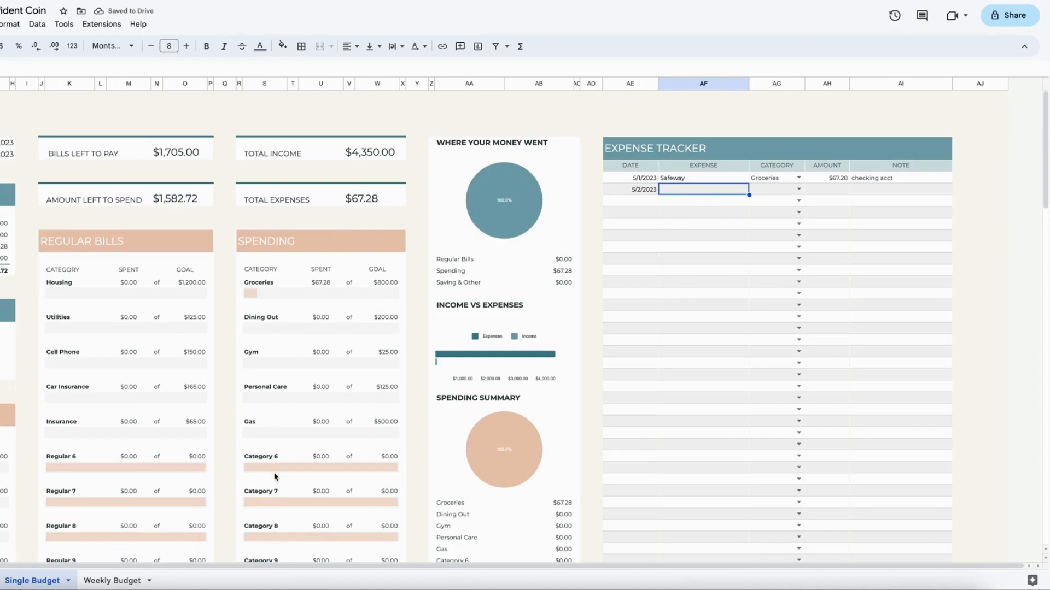
{"action": "left_click_drag", "start_coordinate": [262, 244], "coordinate": [281, 518]}
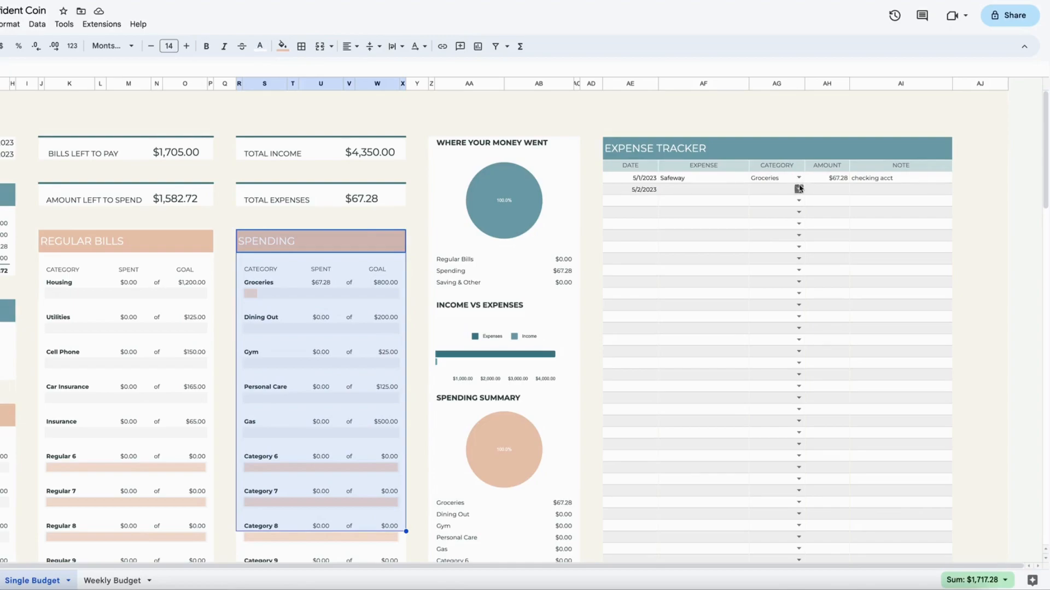
{"action": "left_click", "coordinate": [699, 191]}
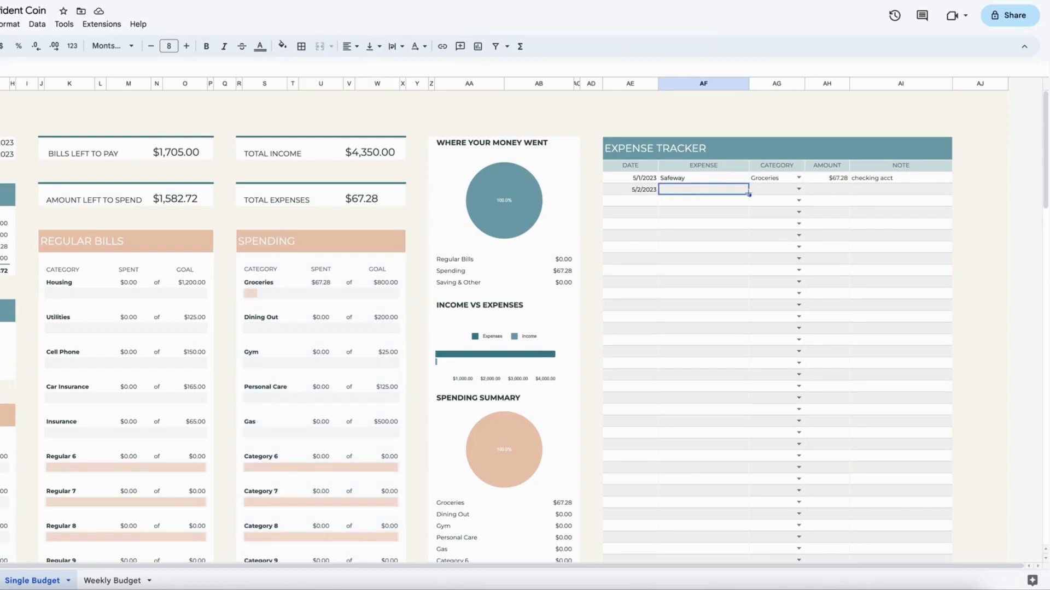
Categorize the 5/2/2023 expense as Dining Out and enter an amount of 82.33.
{"action": "left_click", "coordinate": [798, 190]}
{"action": "left_click", "coordinate": [772, 219]}
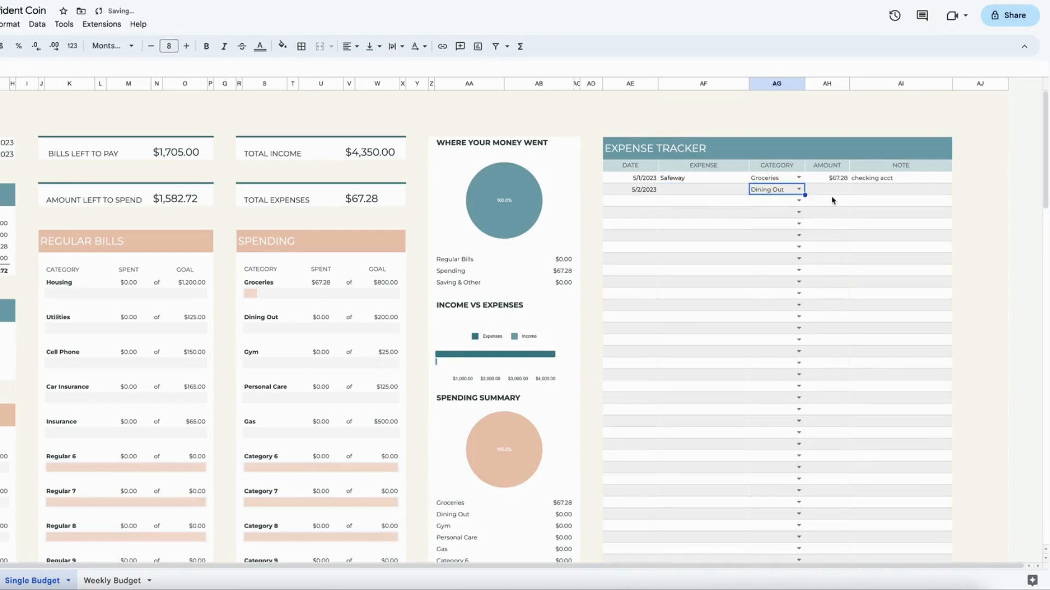
{"action": "left_click", "coordinate": [837, 192]}
{"action": "type", "text": "82.33"}
{"action": "key", "text": "Return"}
Describe the Dining Out expense as "Dinner with" followed by the companion's first name.
{"action": "left_click", "coordinate": [679, 187]}
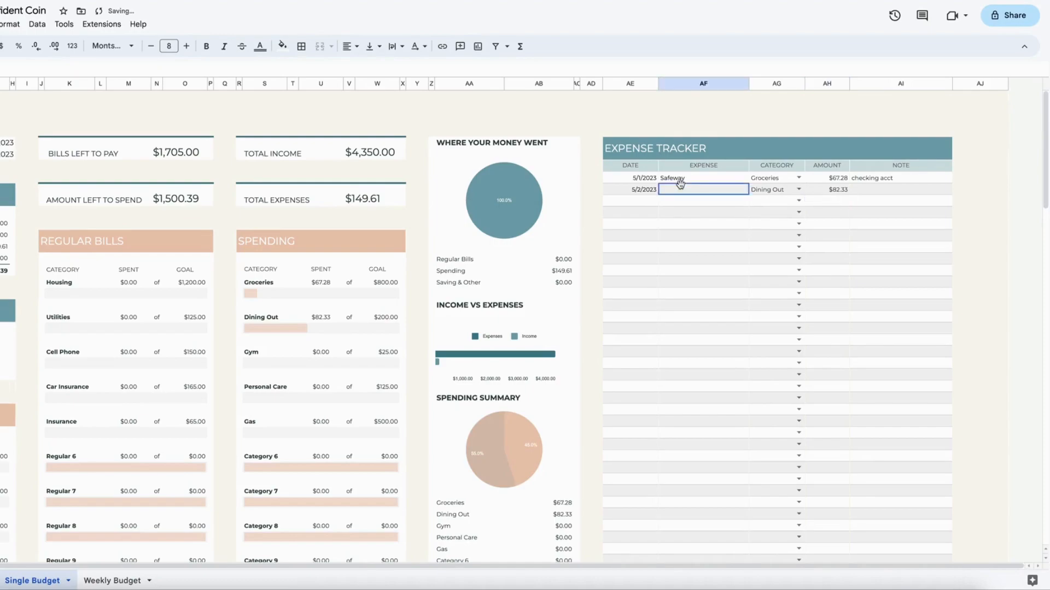
{"action": "type", "text": "Dinner wit"}
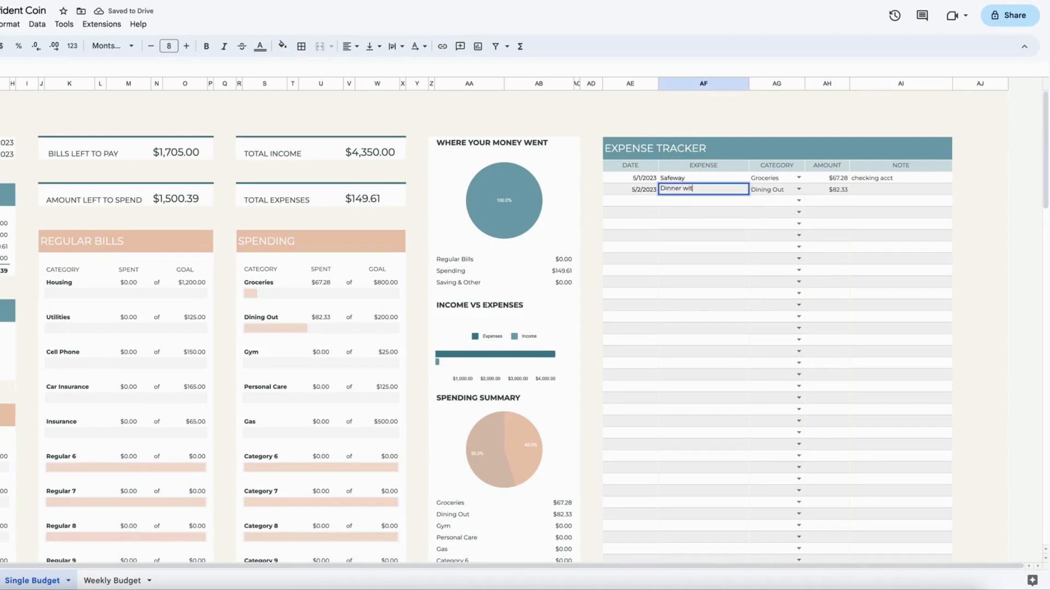
{"action": "type", "text": "h Sarah"}
{"action": "key", "text": "Return"}
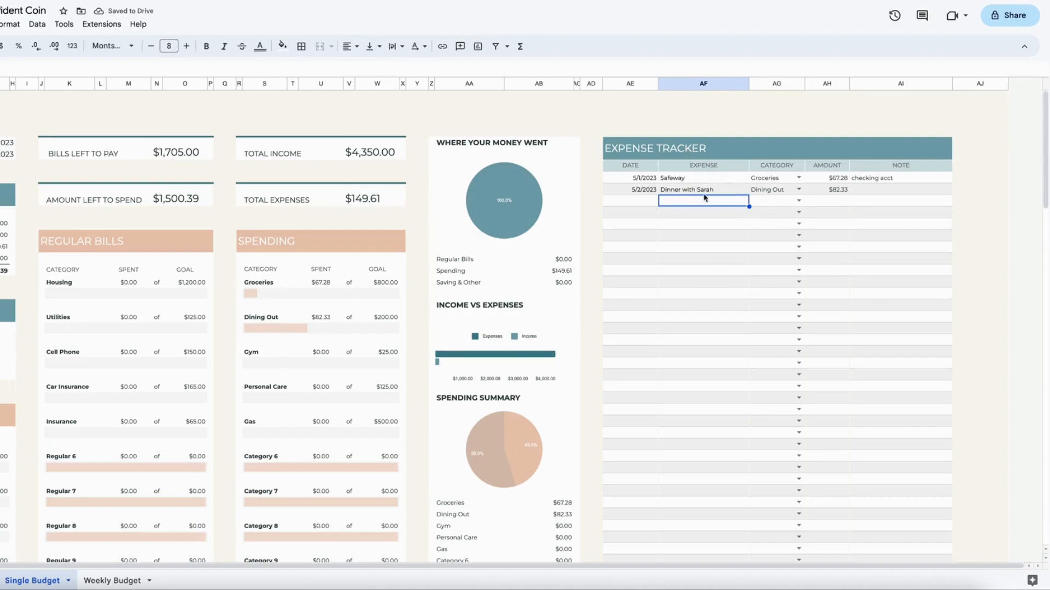
Examine the Groceries spent formula and goal in the Spending section, and look over the Regular Bills and Savings & Other sections.
{"action": "left_click_drag", "start_coordinate": [262, 270], "coordinate": [354, 476]}
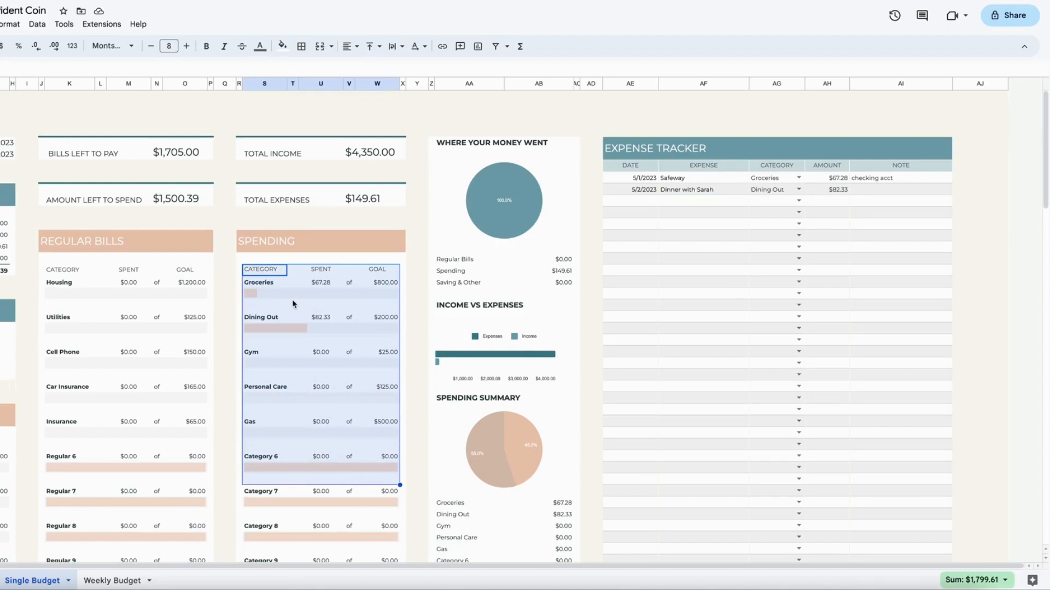
{"action": "left_click", "coordinate": [293, 305]}
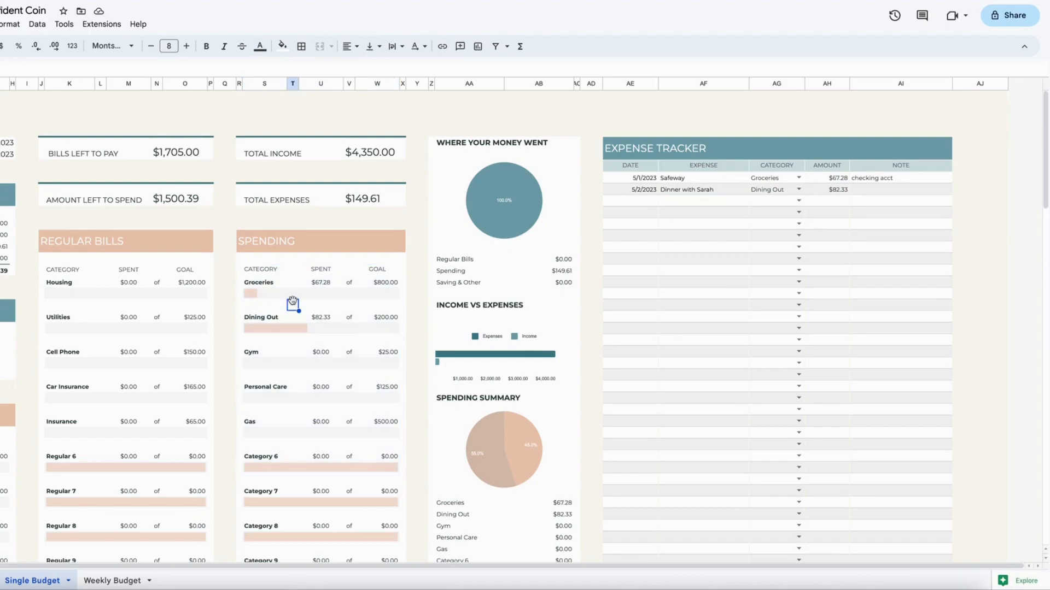
{"action": "left_click", "coordinate": [258, 284]}
{"action": "left_click", "coordinate": [327, 284]}
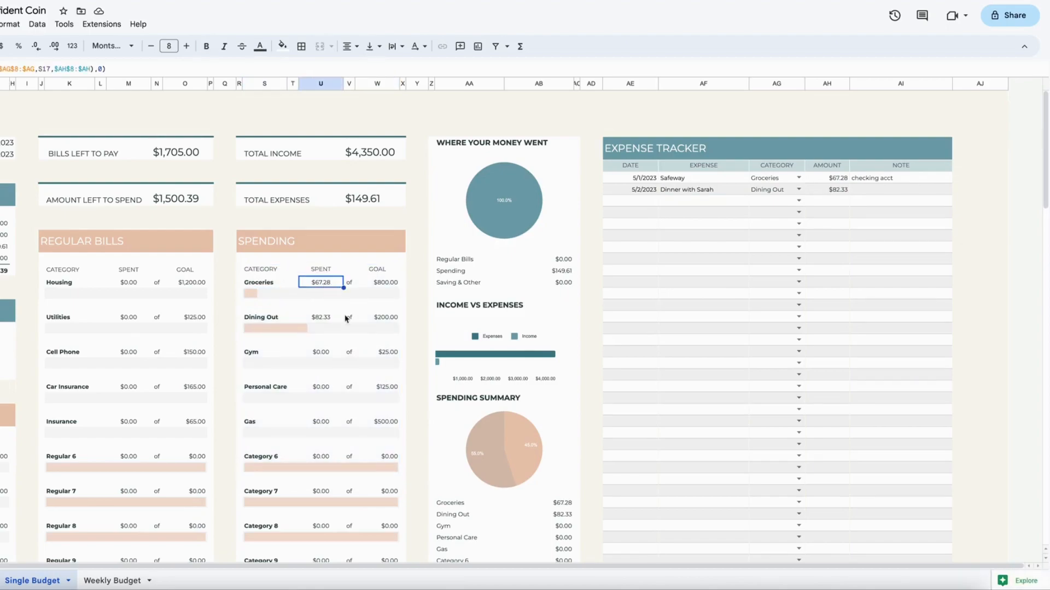
{"action": "left_click", "coordinate": [398, 283]}
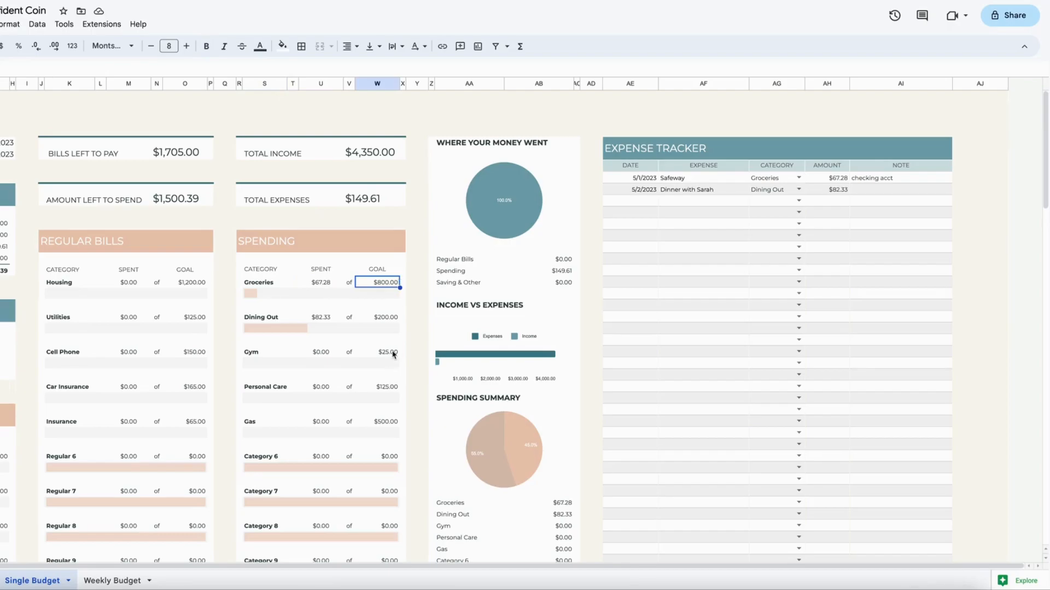
{"action": "scroll", "coordinate": [528, 347], "scroll_direction": "left", "scroll_amount": 2}
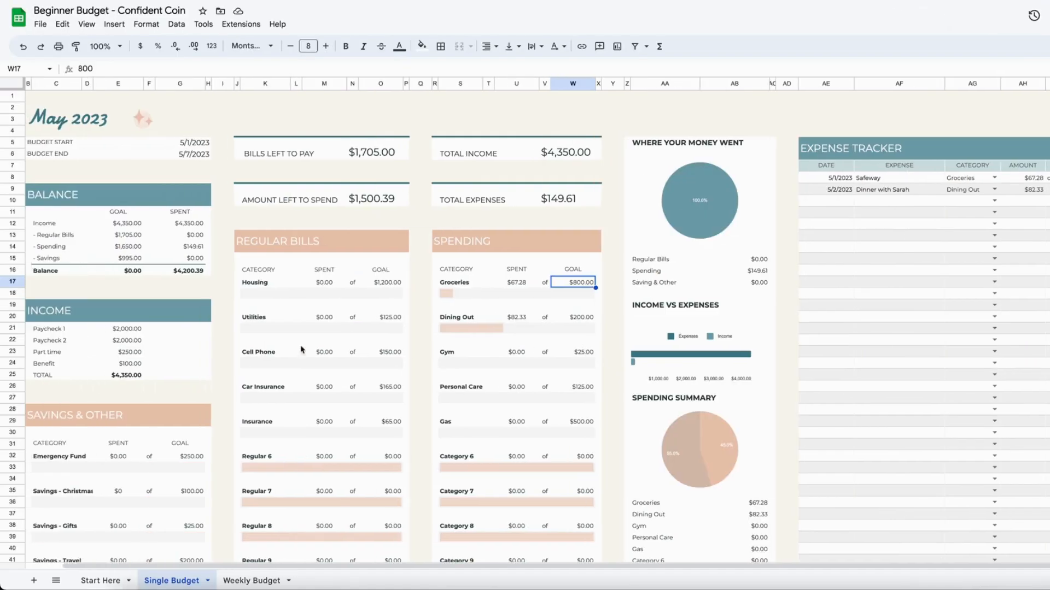
{"action": "left_click", "coordinate": [271, 252]}
{"action": "left_click", "coordinate": [90, 429]}
{"action": "scroll", "coordinate": [90, 428], "scroll_direction": "left", "scroll_amount": 1}
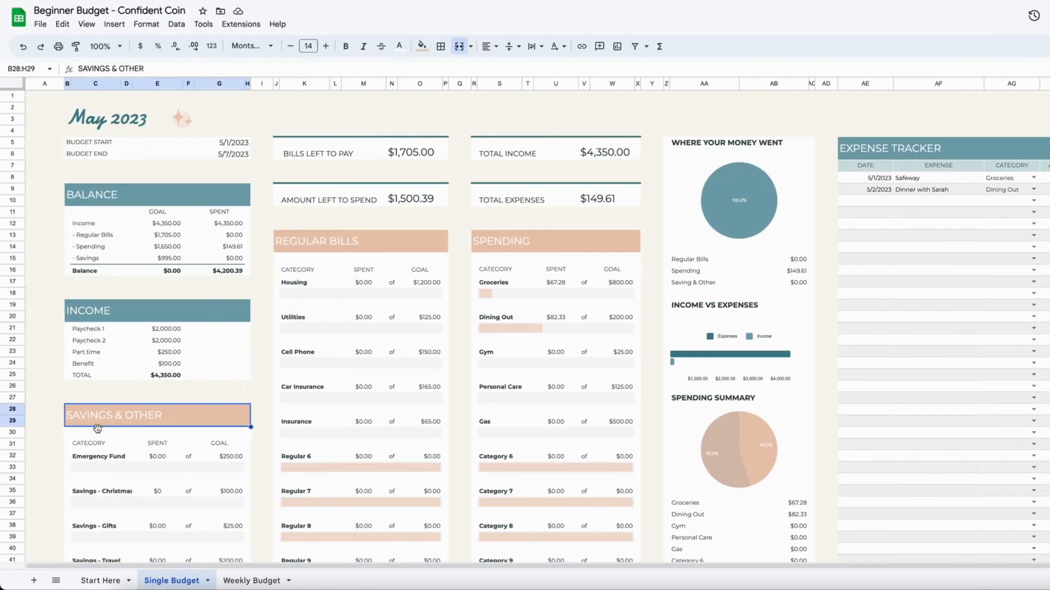
{"action": "scroll", "coordinate": [251, 463], "scroll_direction": "down", "scroll_amount": 2}
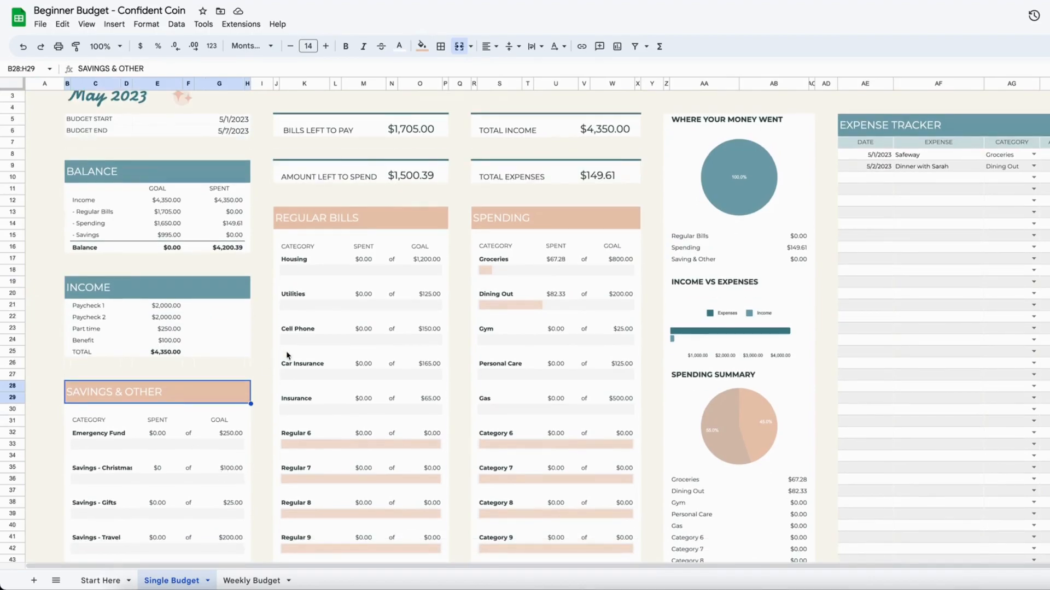
Record 1200 as the amount spent on Housing in Regular Bills.
{"action": "left_click", "coordinate": [364, 259]}
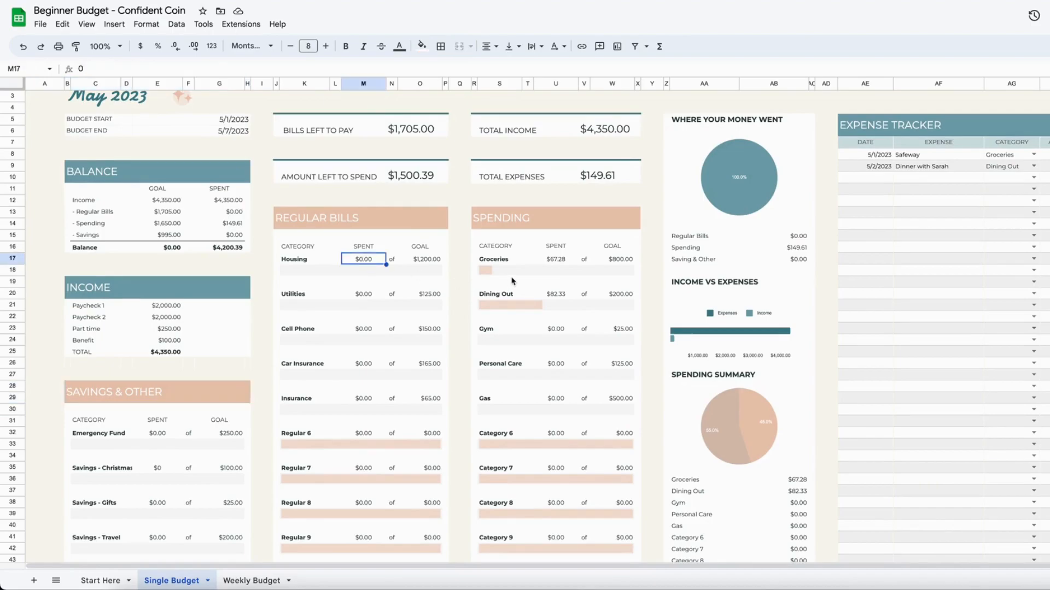
{"action": "left_click", "coordinate": [302, 265]}
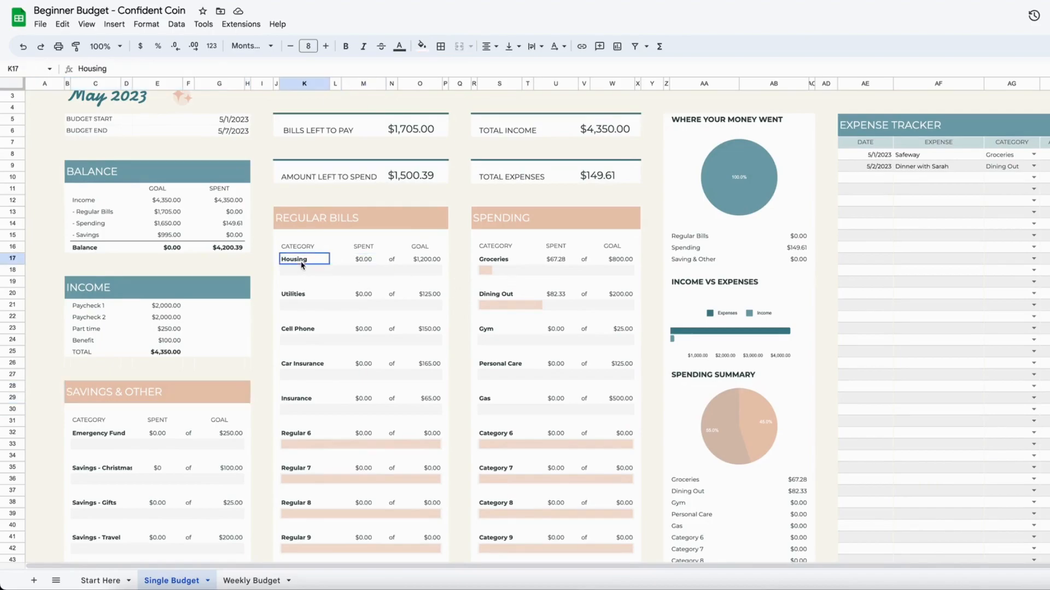
{"action": "left_click", "coordinate": [358, 260]}
{"action": "type", "text": "1200"}
{"action": "key", "text": "Return"}
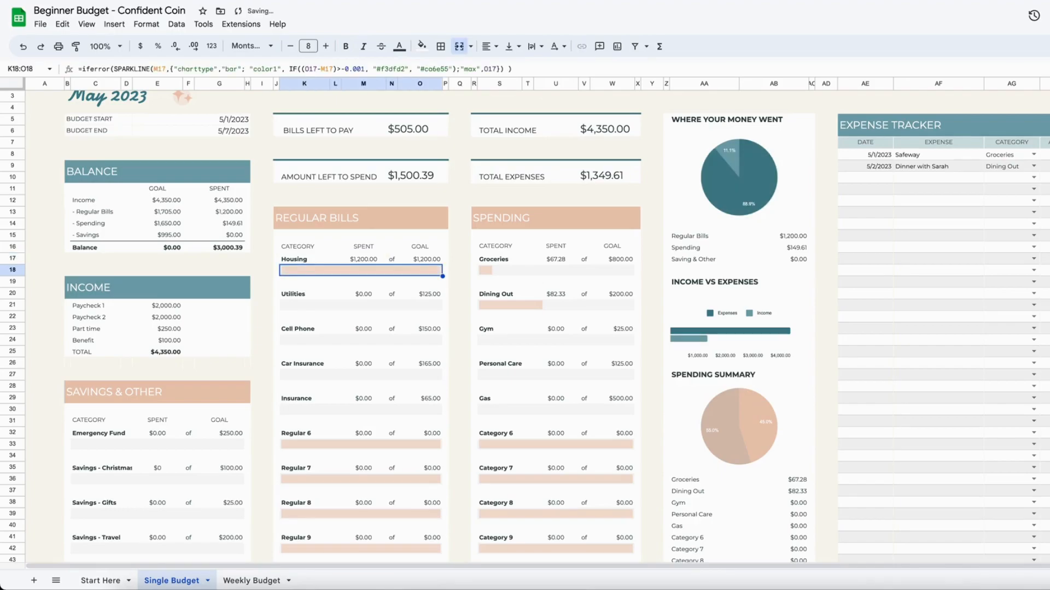
Record 117 as the amount spent on Utilities and set the Utilities goal to 117 as well.
{"action": "left_click", "coordinate": [374, 297]}
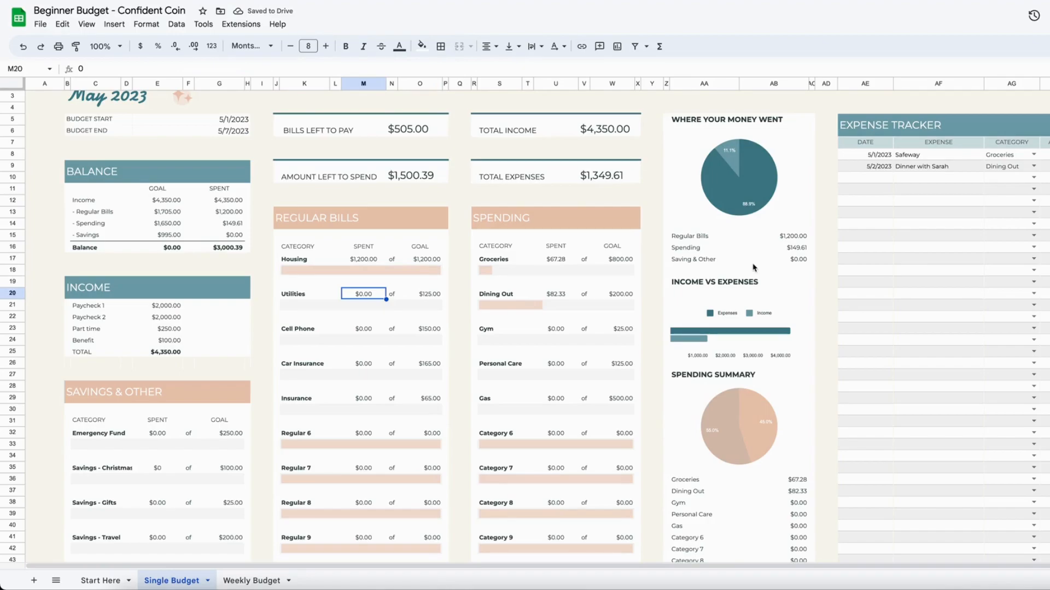
{"action": "type", "text": "117"}
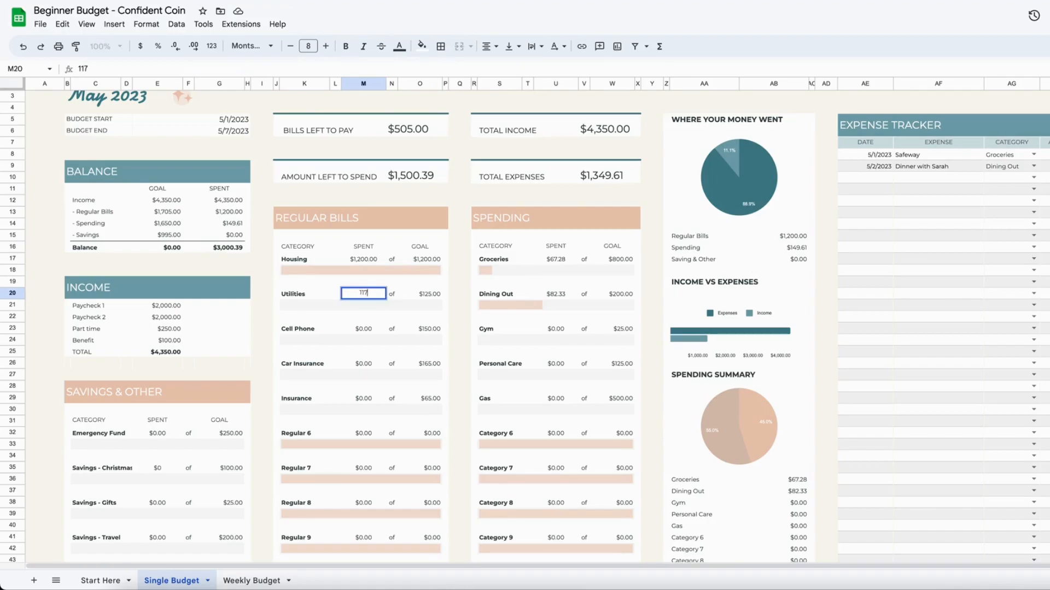
{"action": "key", "text": "Return"}
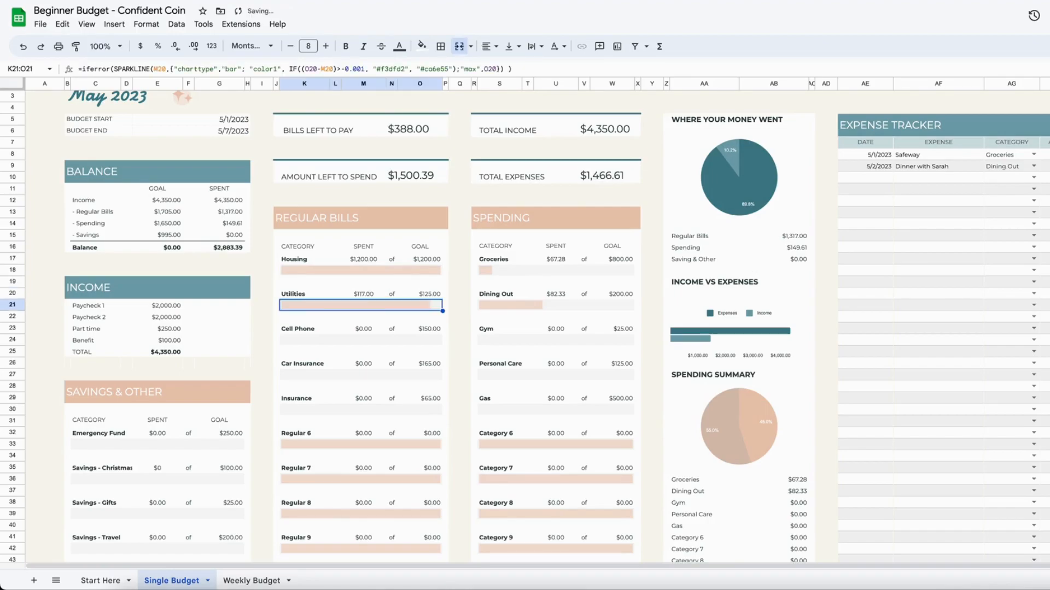
{"action": "key", "text": "Up"}
{"action": "key", "text": "Right"}
{"action": "key", "text": "Right"}
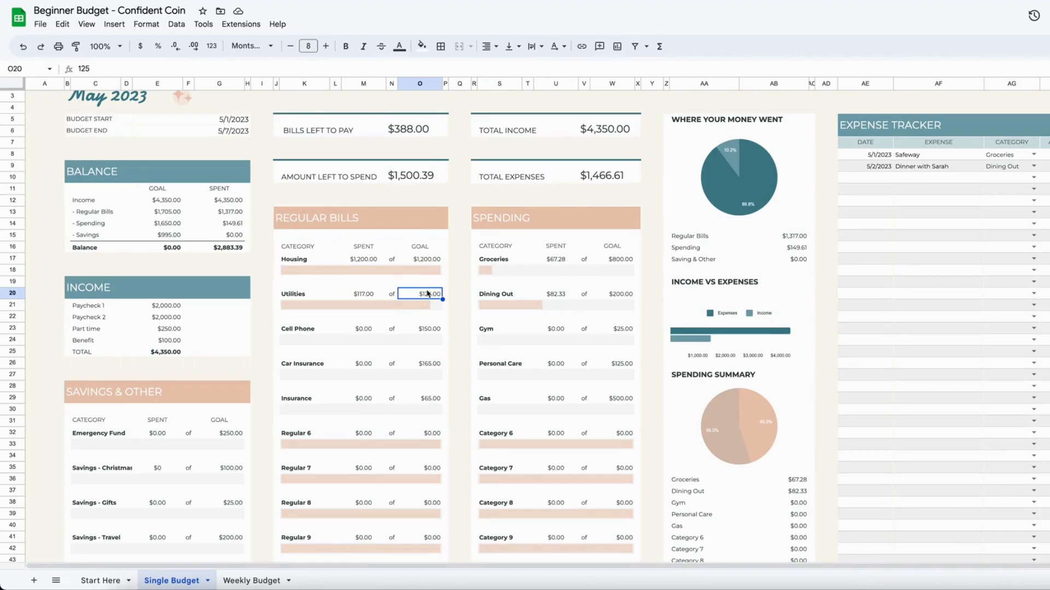
{"action": "type", "text": "117"}
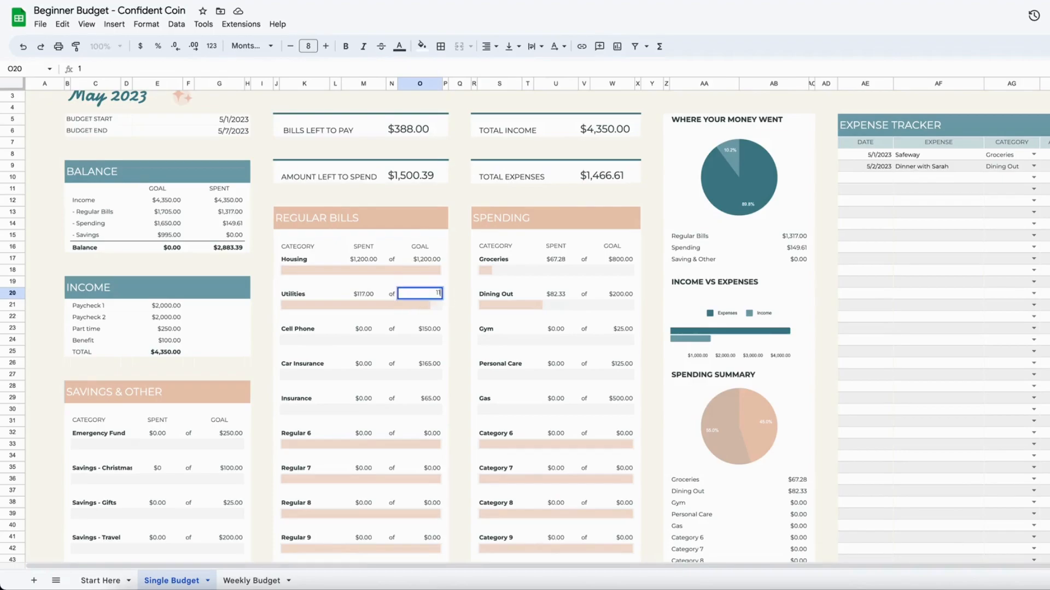
{"action": "key", "text": "Return"}
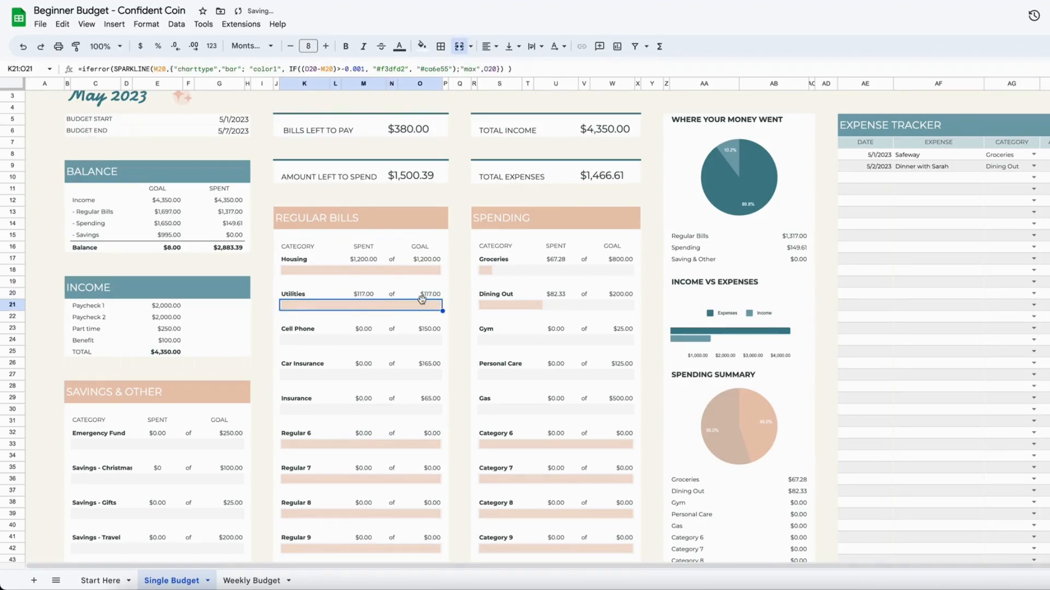
Record 150 as the amount spent on Cell Phone in Regular Bills.
{"action": "scroll", "coordinate": [345, 336], "scroll_direction": "down", "scroll_amount": 1}
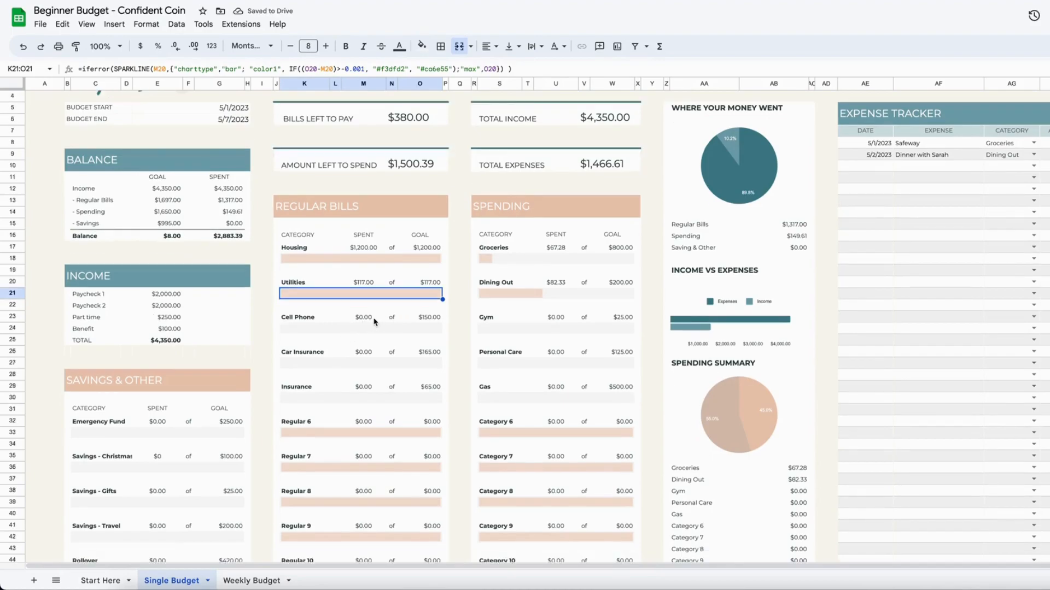
{"action": "left_click", "coordinate": [363, 318]}
{"action": "type", "text": "1"}
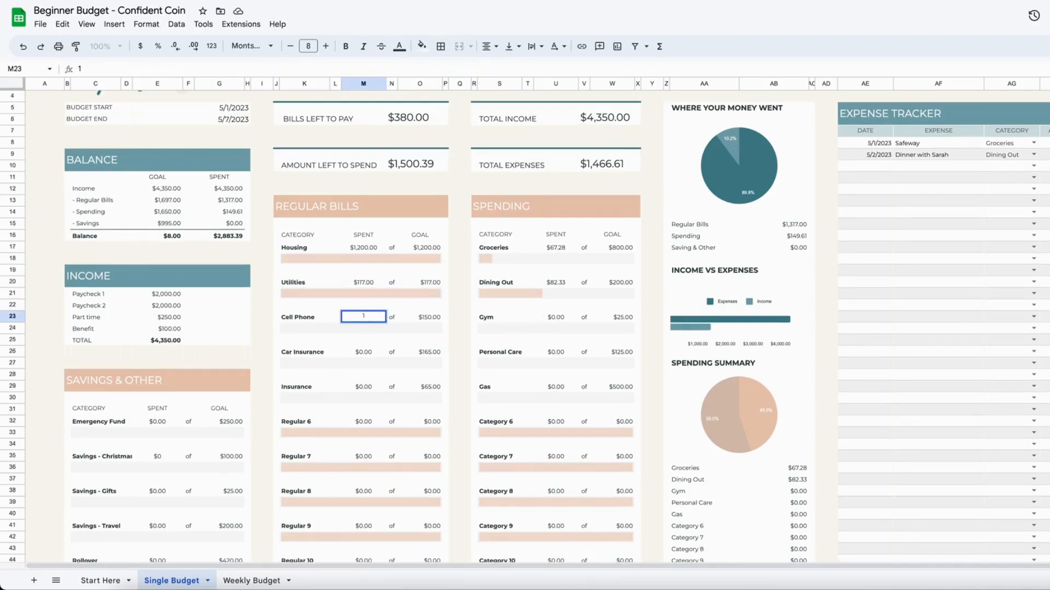
{"action": "type", "text": "50."}
{"action": "key", "text": "Return"}
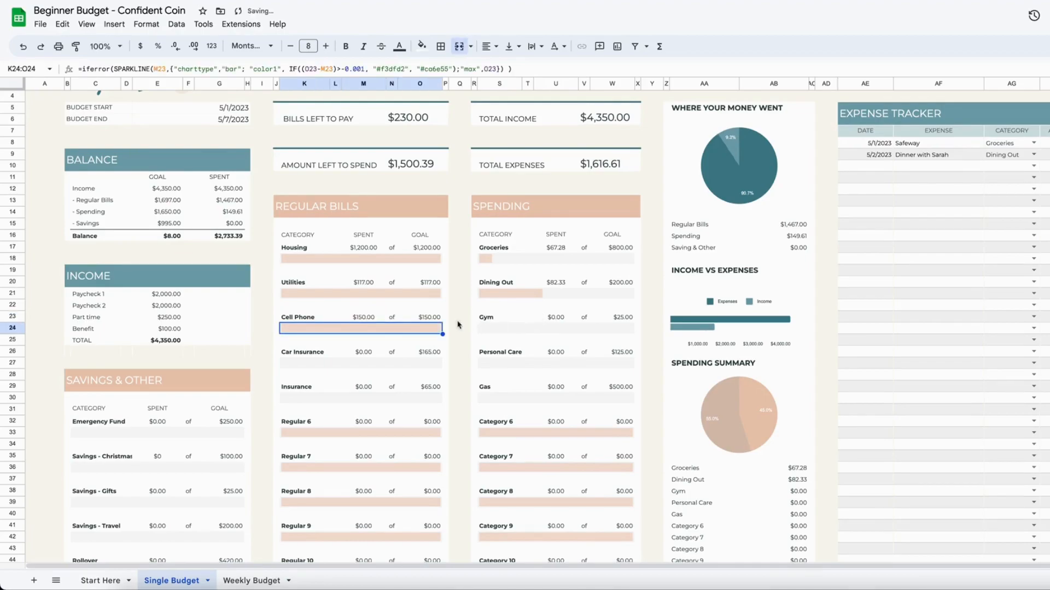
Record 165 as the amount spent on Car Insurance and 65 as the amount spent on Insurance in Regular Bills.
{"action": "left_click", "coordinate": [364, 352]}
{"action": "type", "text": "165"}
{"action": "key", "text": "Return"}
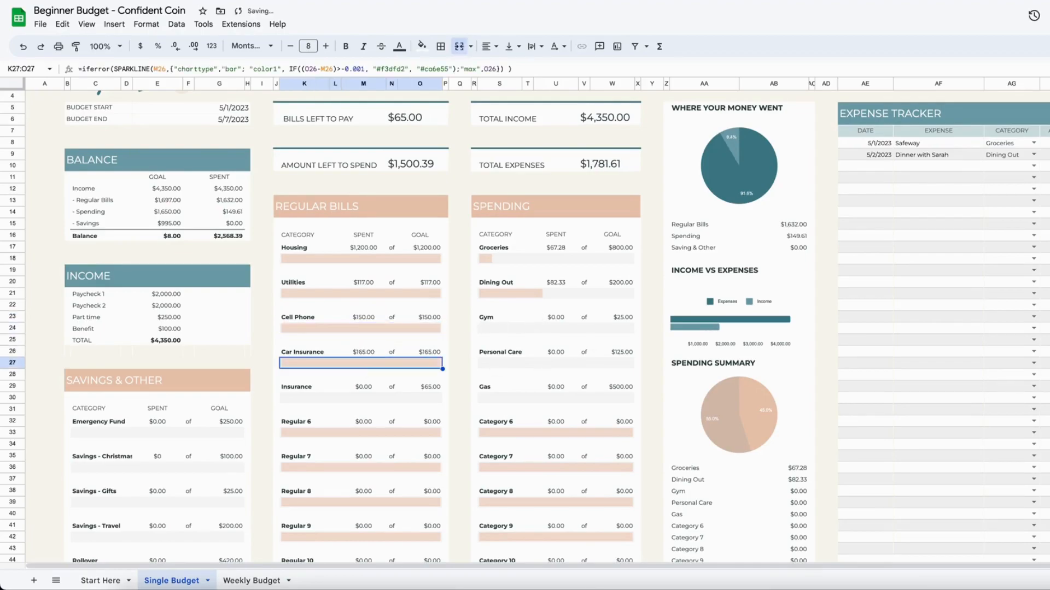
{"action": "left_click", "coordinate": [359, 388]}
{"action": "type", "text": "65"}
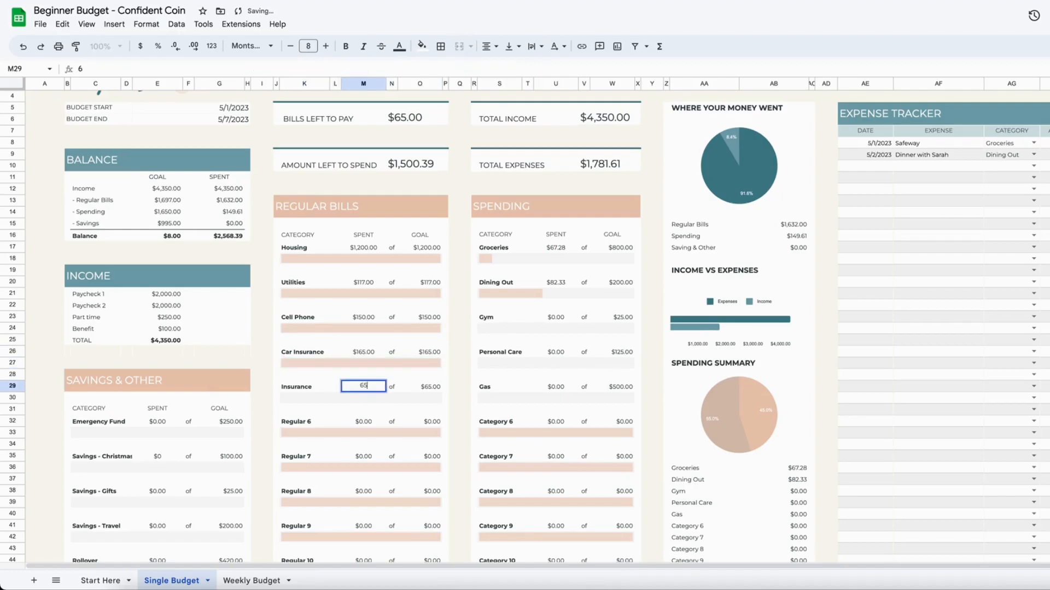
{"action": "key", "text": "Return"}
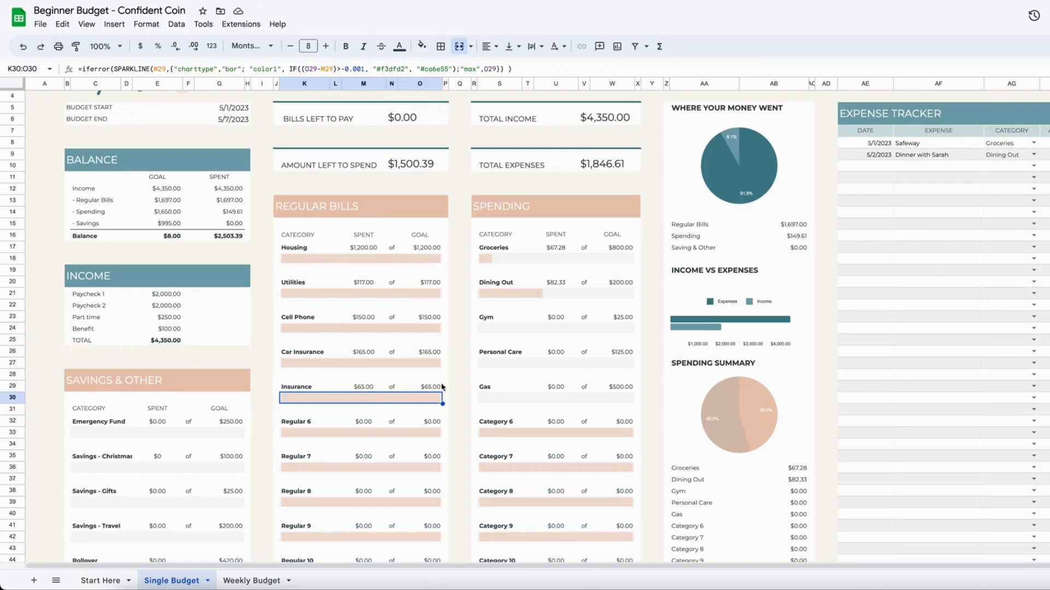
Log a Dining Out expense of 150 in the third row of the Expense Tracker.
{"action": "scroll", "coordinate": [696, 323], "scroll_direction": "right", "scroll_amount": 3}
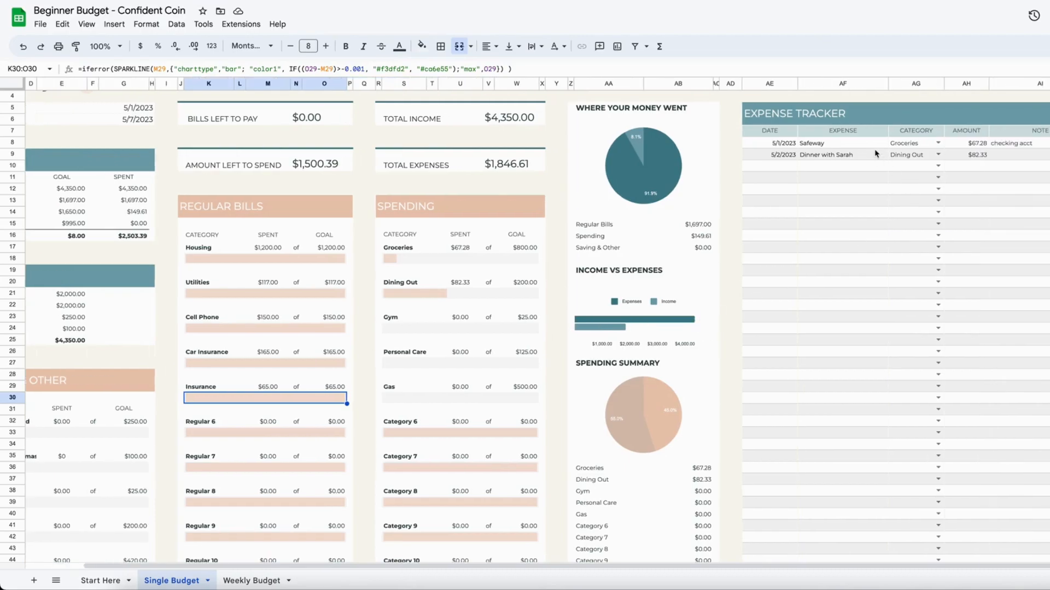
{"action": "left_click", "coordinate": [938, 166]}
{"action": "left_click", "coordinate": [930, 195]}
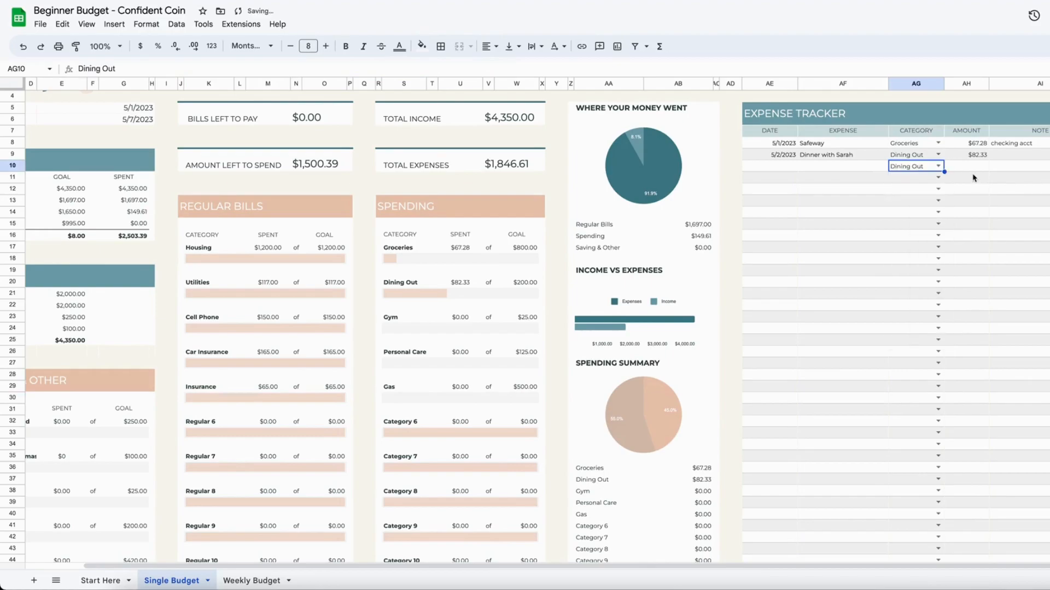
{"action": "key", "text": "Tab"}
{"action": "type", "text": "150"}
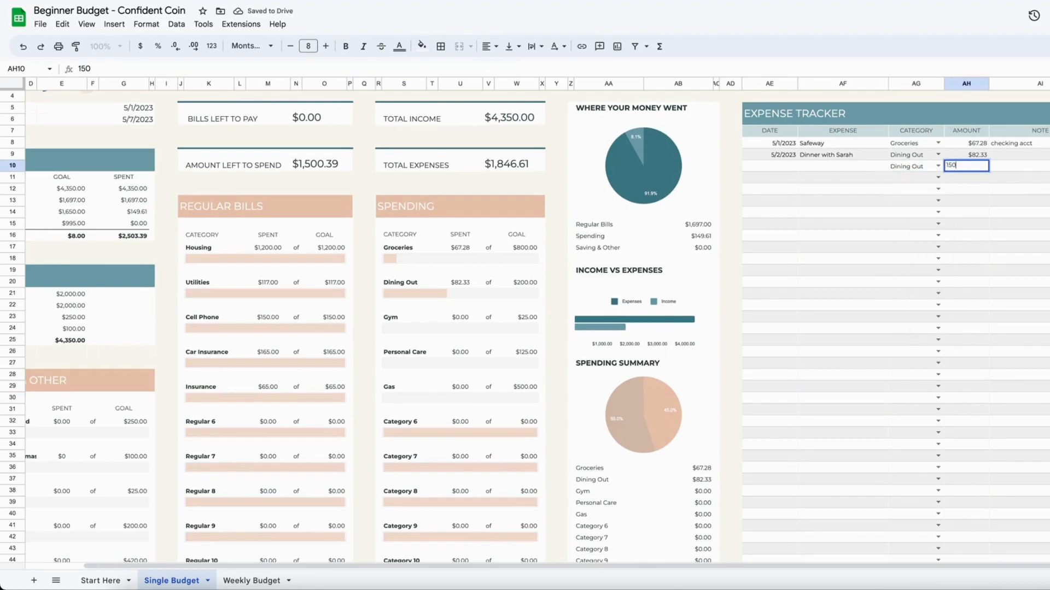
{"action": "key", "text": "Return"}
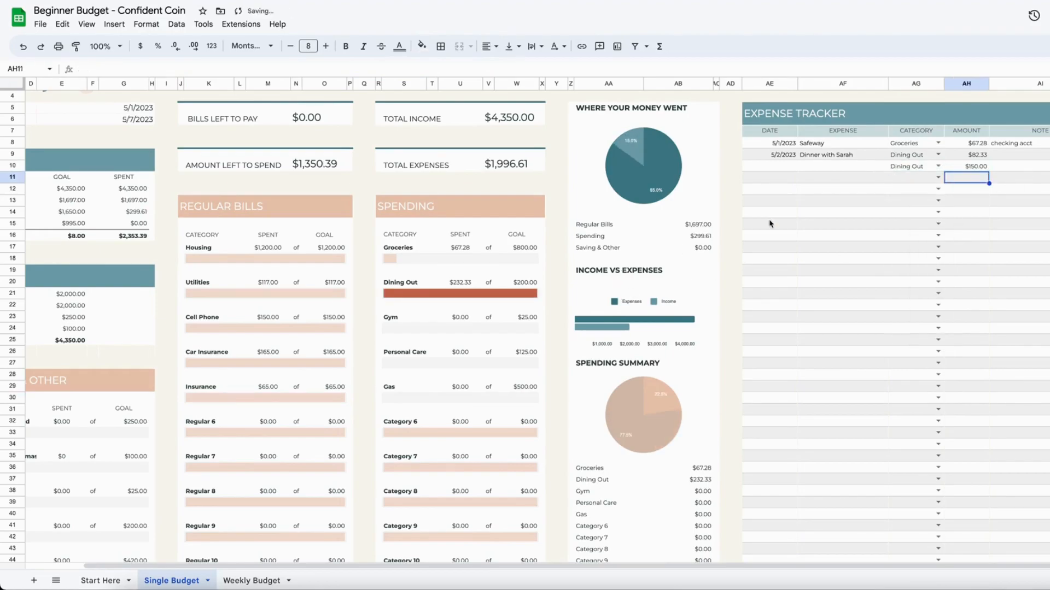
Examine the Dining Out spent amount, goal and progress bar, and check the Bills Left to Pay and Amount Left to Spend figures.
{"action": "left_click", "coordinate": [467, 288]}
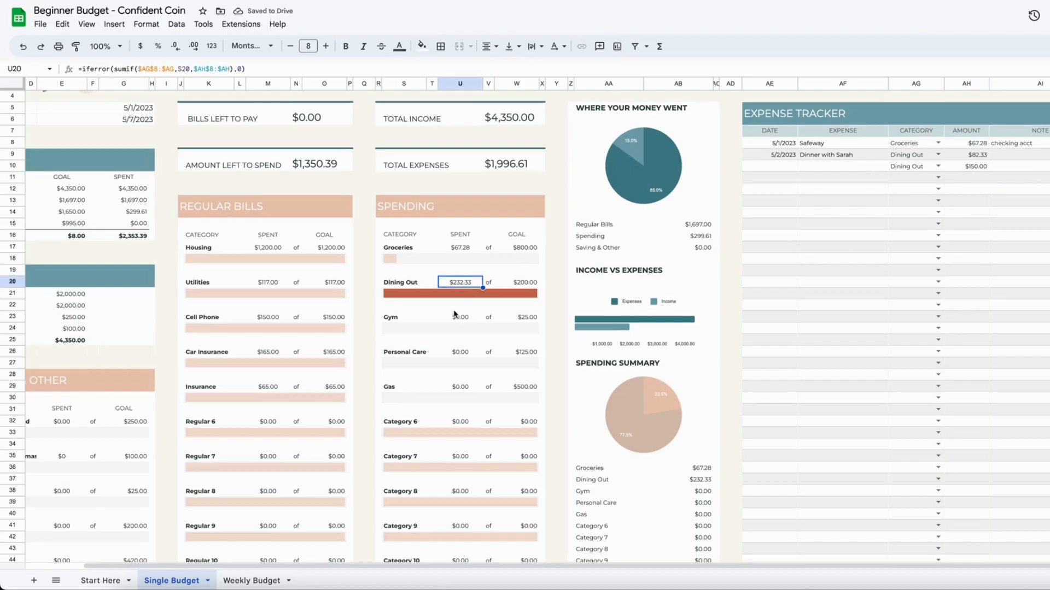
{"action": "left_click", "coordinate": [531, 285]}
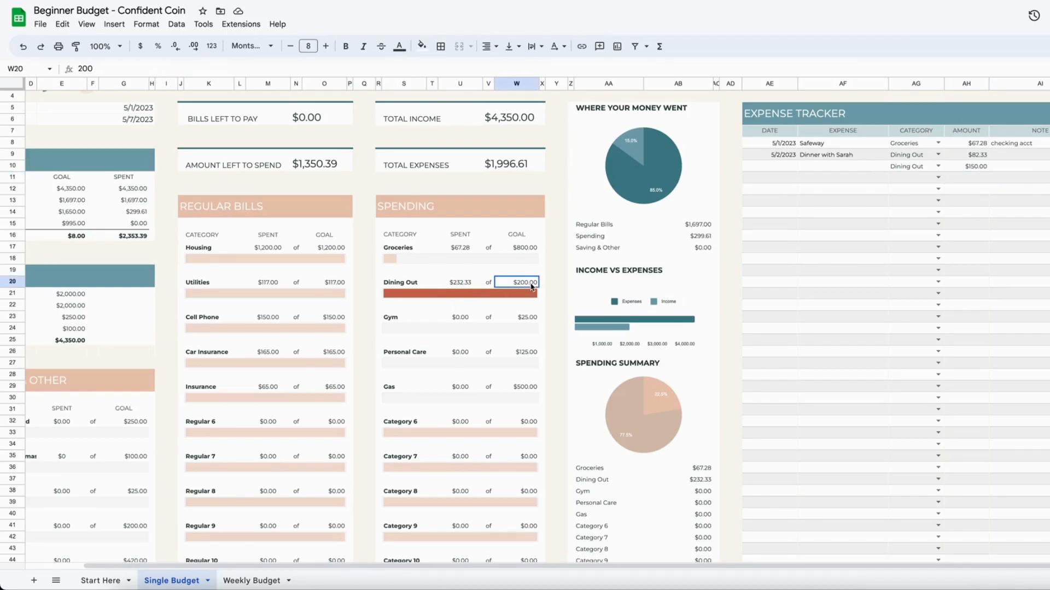
{"action": "left_click", "coordinate": [512, 301]}
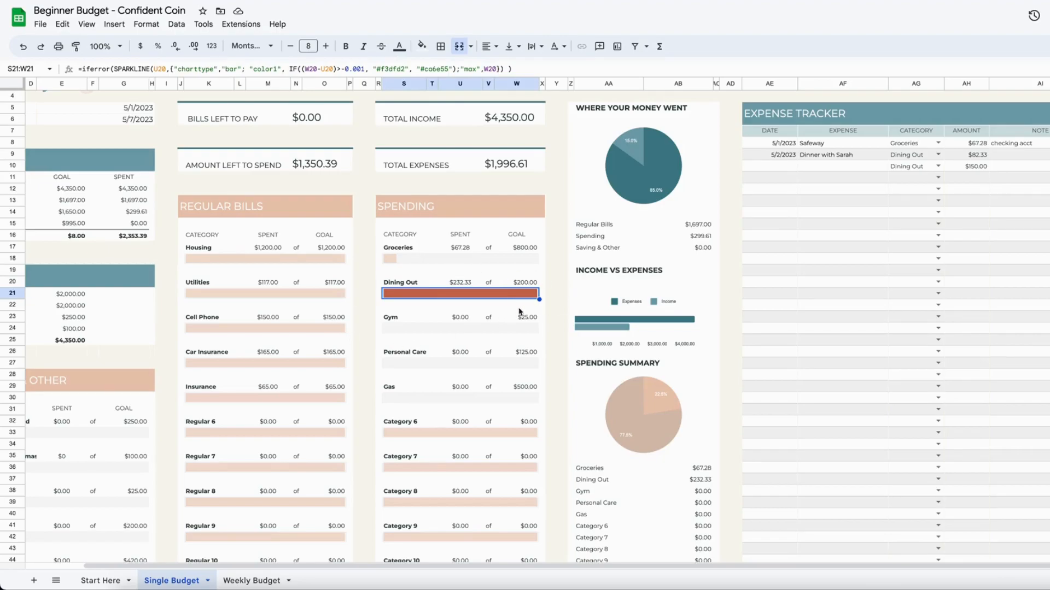
{"action": "scroll", "coordinate": [348, 331], "scroll_direction": "up", "scroll_amount": 1}
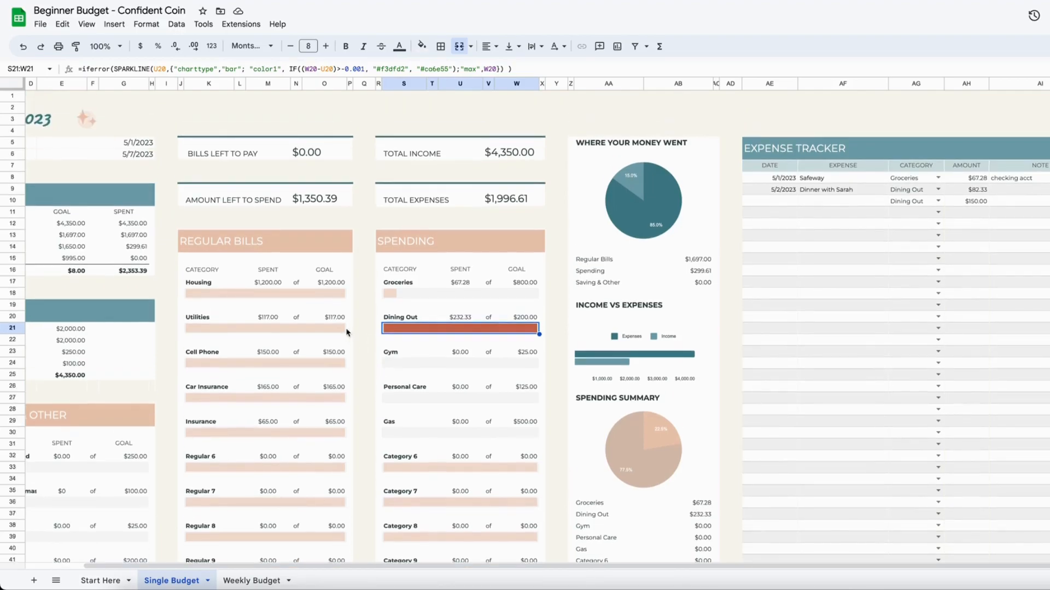
{"action": "scroll", "coordinate": [345, 330], "scroll_direction": "left", "scroll_amount": 2}
{"action": "left_click", "coordinate": [357, 159]}
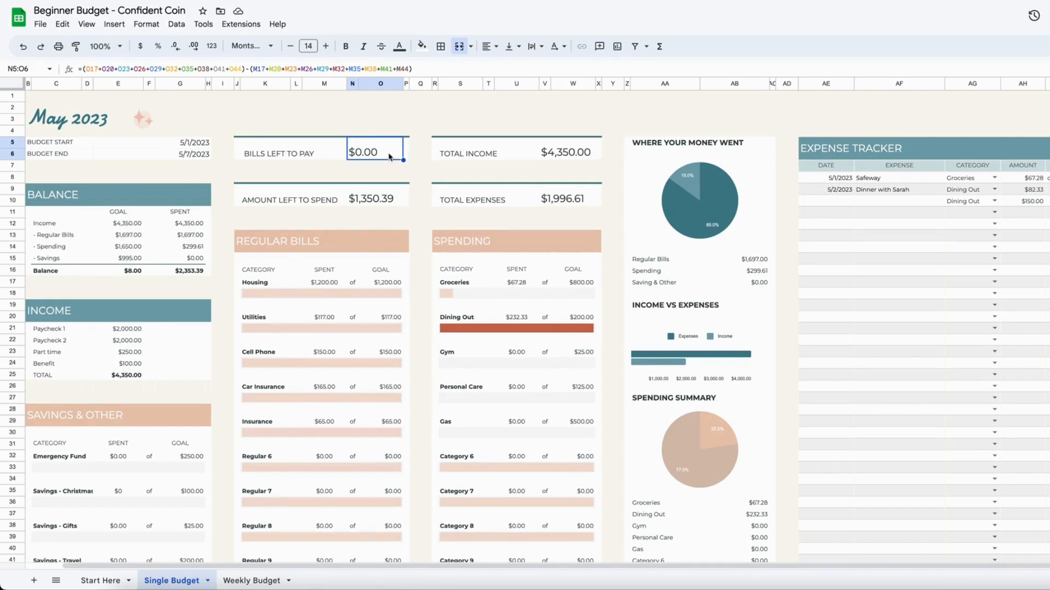
{"action": "left_click", "coordinate": [373, 204]}
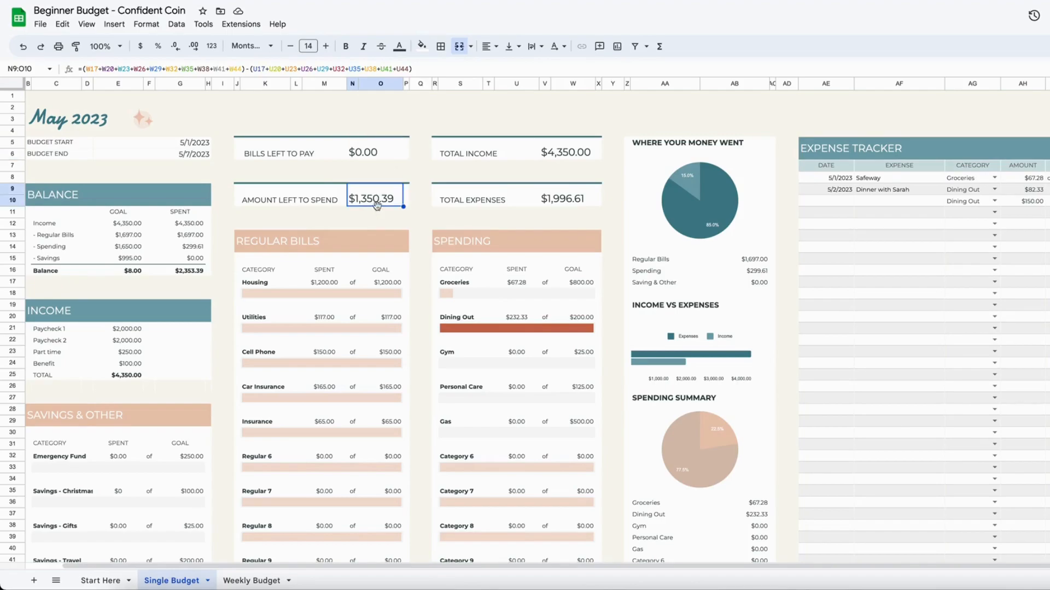
Look through the spent cells in the Spending section from Groceries down to Gas.
{"action": "scroll", "coordinate": [550, 273], "scroll_direction": "down", "scroll_amount": 2}
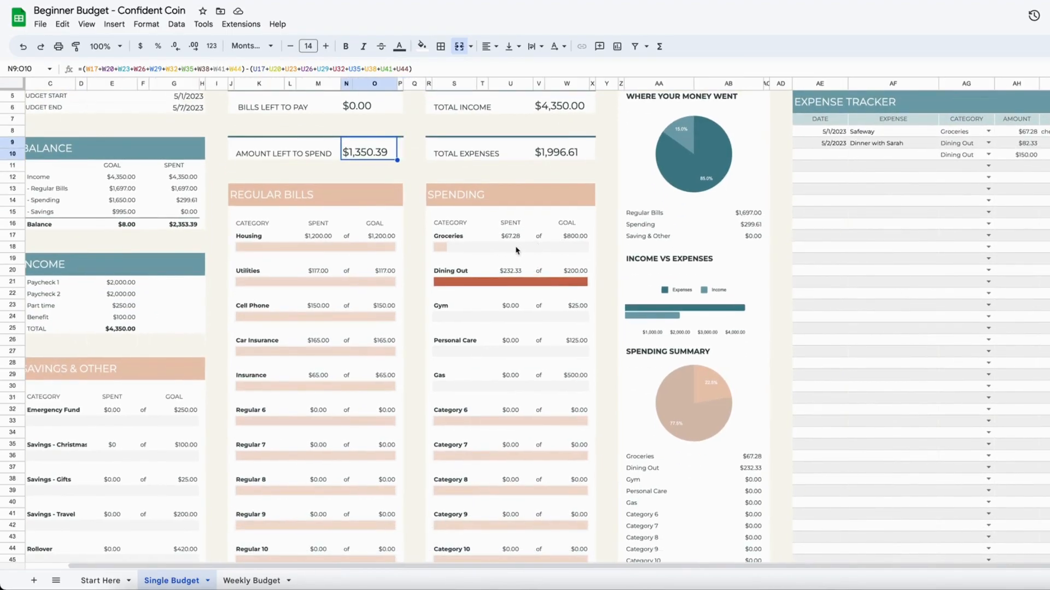
{"action": "left_click", "coordinate": [516, 239]}
{"action": "left_click", "coordinate": [511, 270]}
{"action": "left_click", "coordinate": [511, 305]}
{"action": "left_click", "coordinate": [512, 340]}
{"action": "left_click", "coordinate": [512, 376]}
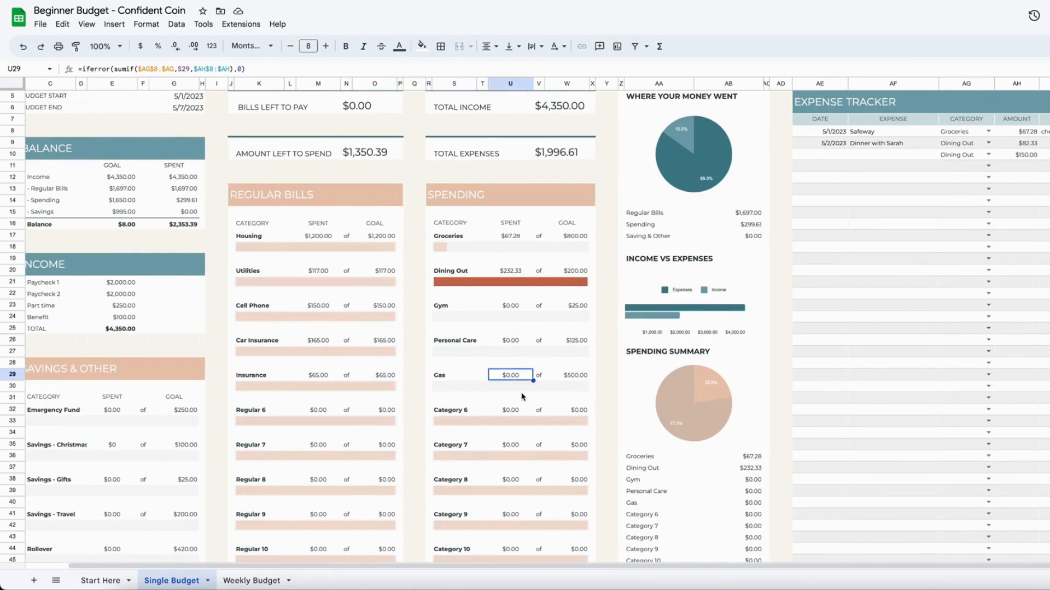
Log a Gas expense of 25 in the fourth row of the Expense Tracker.
{"action": "left_click", "coordinate": [988, 166]}
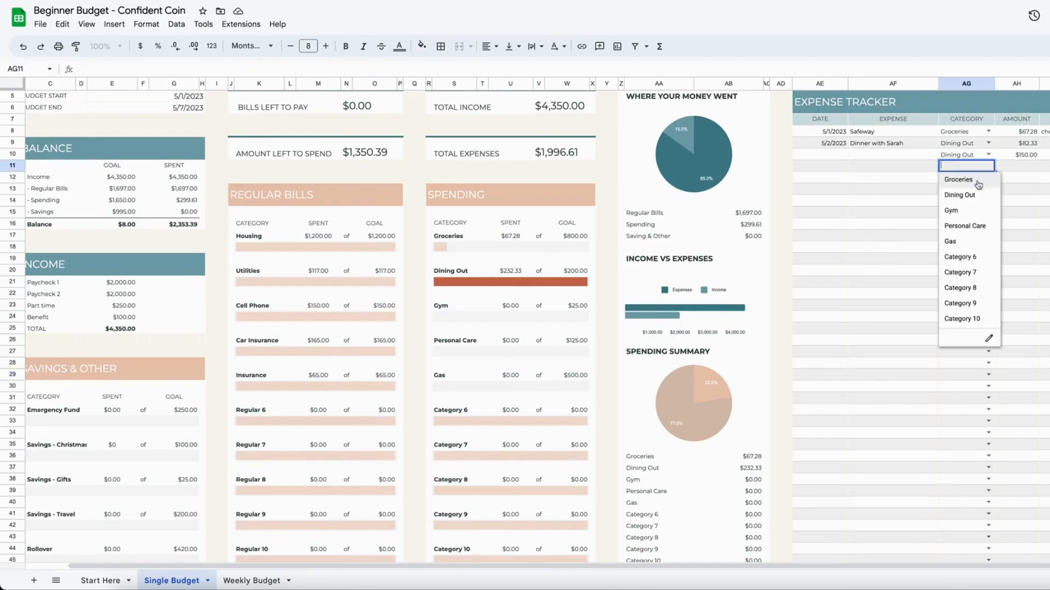
{"action": "left_click", "coordinate": [952, 241]}
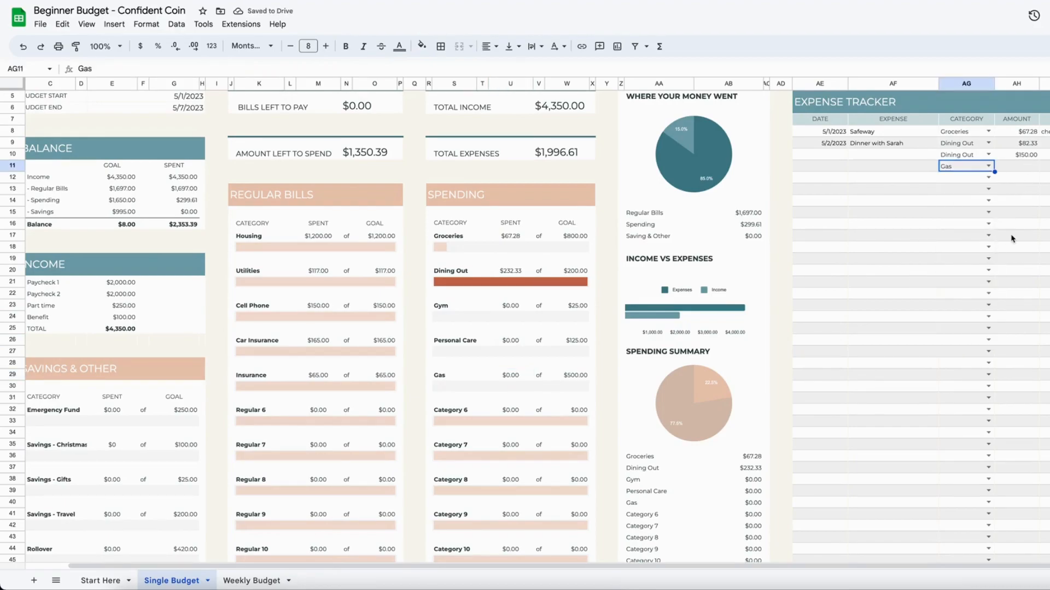
{"action": "scroll", "coordinate": [1011, 239], "scroll_direction": "up", "scroll_amount": 1}
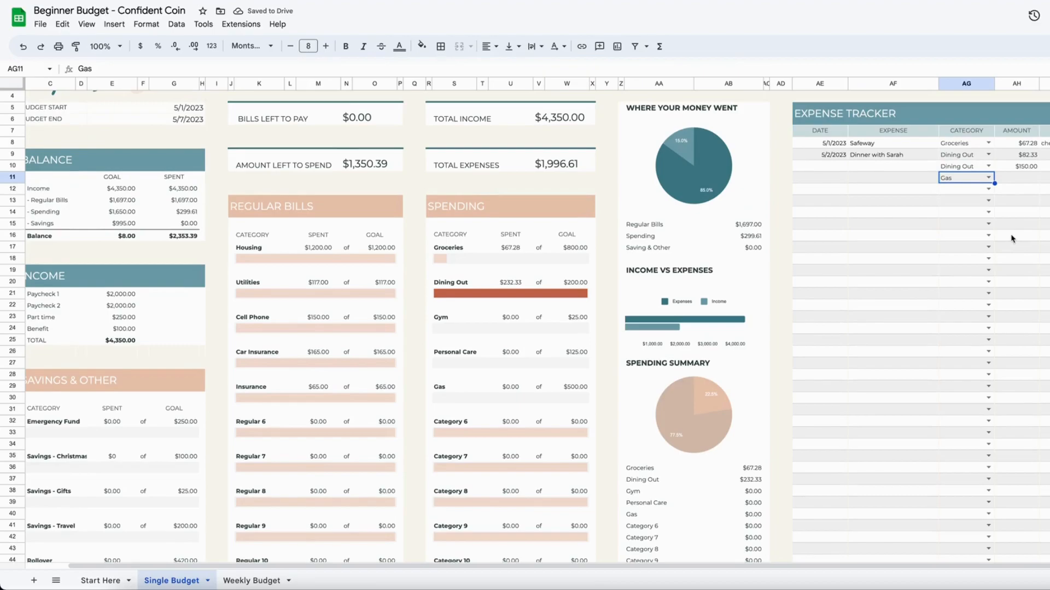
{"action": "left_click", "coordinate": [1026, 182]}
{"action": "type", "text": "25"}
{"action": "key", "text": "Return"}
Log a Personal Care expense of 115 and a Gas expense of 65 in the next two tracker rows.
{"action": "left_click", "coordinate": [988, 189]}
{"action": "left_click", "coordinate": [967, 250]}
{"action": "left_click", "coordinate": [1026, 189]}
{"action": "type", "text": "115"}
{"action": "key", "text": "Return"}
{"action": "left_click", "coordinate": [989, 201]}
{"action": "left_click", "coordinate": [951, 276]}
{"action": "left_click", "coordinate": [1027, 201]}
{"action": "type", "text": "65.00"}
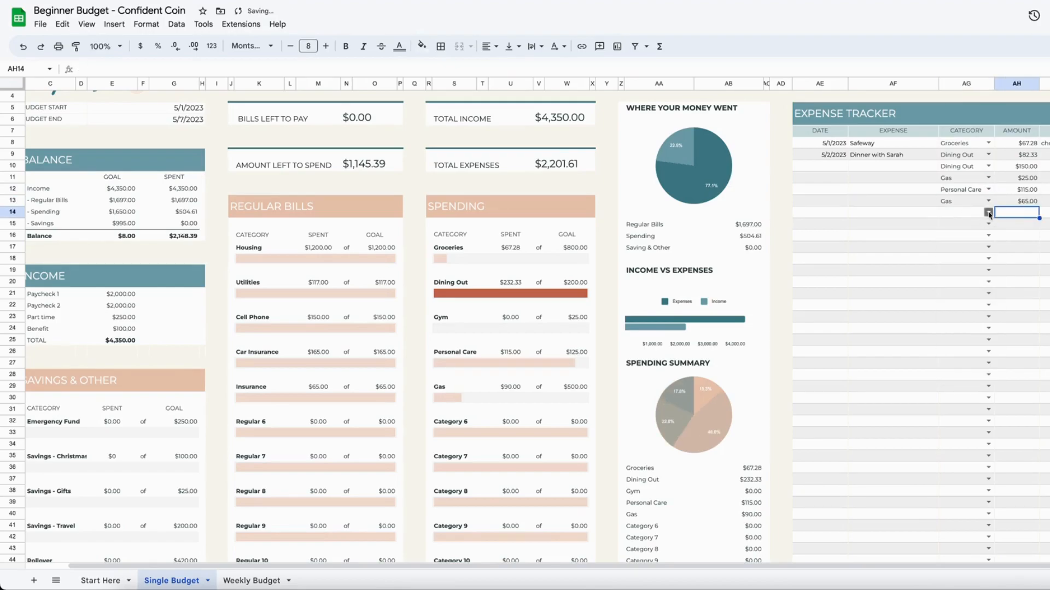
Log a Dining Out expense of 15 and a Groceries expense of 175 in the following tracker rows.
{"action": "left_click", "coordinate": [988, 213]}
{"action": "left_click", "coordinate": [984, 243]}
{"action": "key", "text": "Tab"}
{"action": "type", "text": "1"}
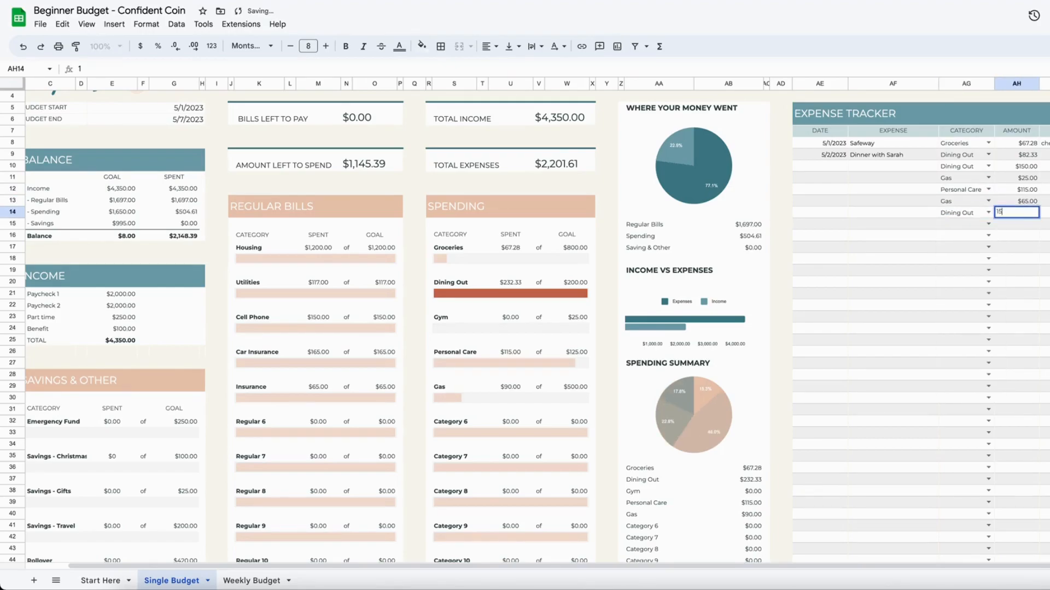
{"action": "type", "text": "5"}
{"action": "key", "text": "Return"}
{"action": "left_click", "coordinate": [988, 224]}
{"action": "left_click", "coordinate": [962, 233]}
{"action": "left_click", "coordinate": [1030, 230]}
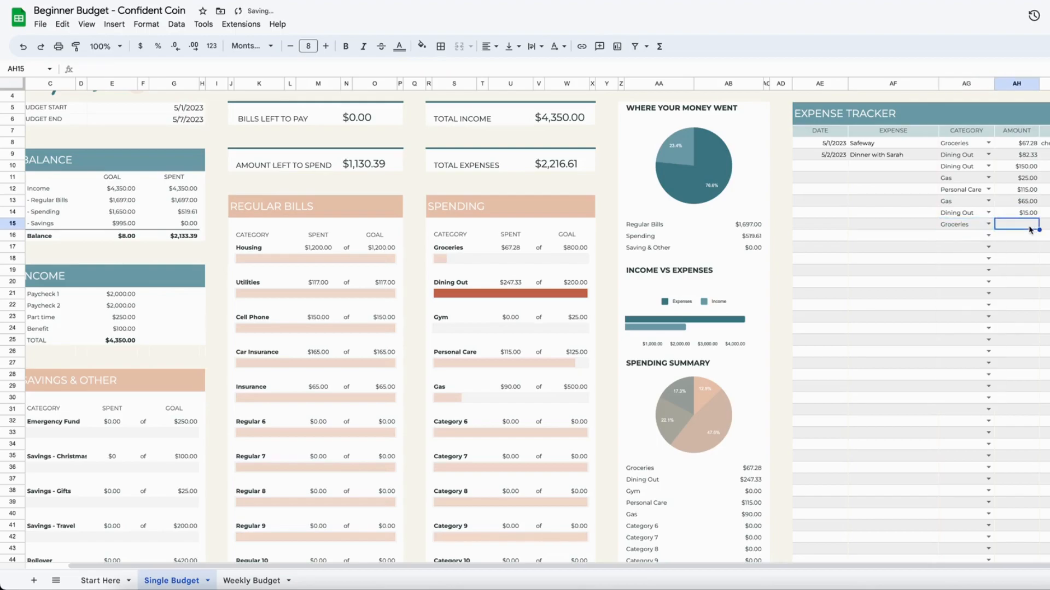
{"action": "type", "text": "175"}
{"action": "key", "text": "Return"}
Log a Gym expense of 25 in the row below the 175 Groceries entry.
{"action": "left_click", "coordinate": [989, 236]}
{"action": "left_click", "coordinate": [957, 268]}
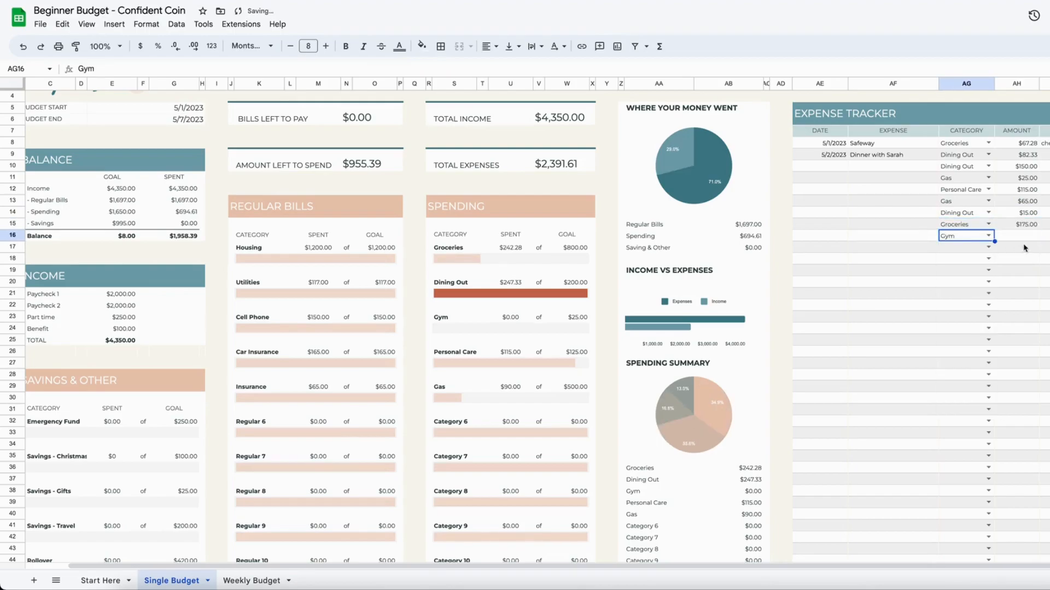
{"action": "left_click", "coordinate": [1022, 238]}
{"action": "type", "text": "25"}
{"action": "key", "text": "Return"}
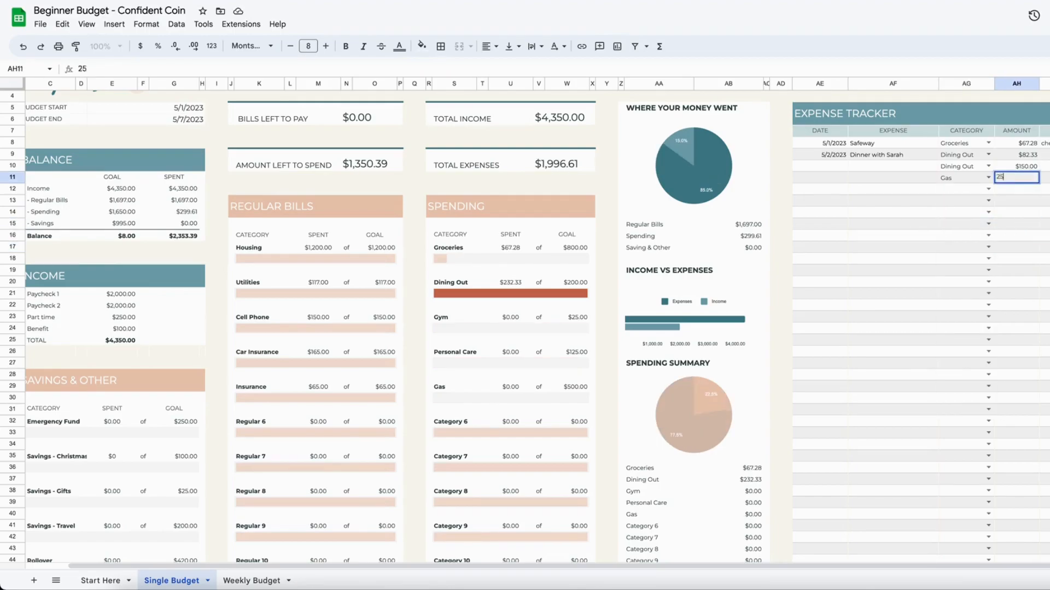
Finish the 25 Gas entry and log a Personal Care expense of 115 in the row below it.
{"action": "key", "text": "Return"}
{"action": "left_click", "coordinate": [989, 188]}
{"action": "left_click", "coordinate": [961, 247]}
{"action": "left_click", "coordinate": [1015, 189]}
{"action": "type", "text": "115"}
{"action": "key", "text": "Return"}
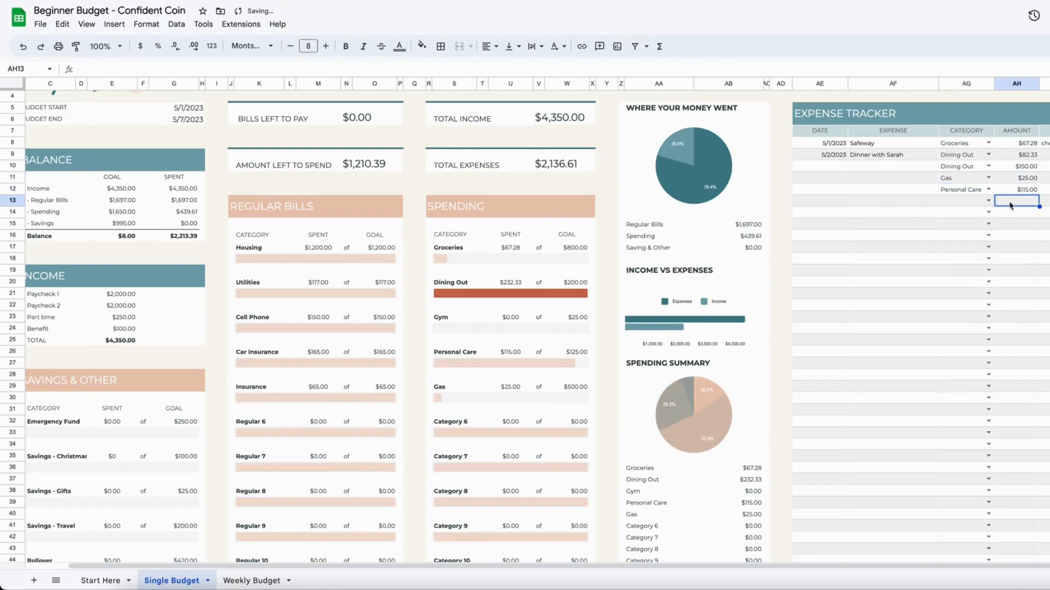
Log a Gas expense of 65 and a Dining Out expense of 15 below the Personal Care entry.
{"action": "left_click", "coordinate": [989, 201]}
{"action": "left_click", "coordinate": [957, 274]}
{"action": "left_click", "coordinate": [1018, 200]}
{"action": "type", "text": "65"}
{"action": "key", "text": "Return"}
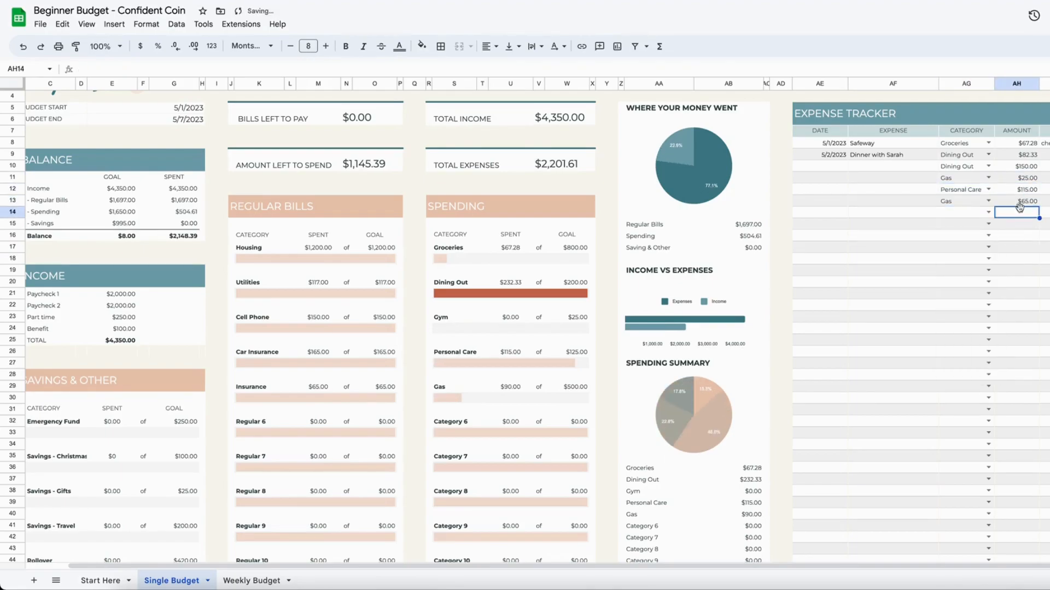
{"action": "left_click", "coordinate": [989, 212]}
{"action": "left_click", "coordinate": [958, 239]}
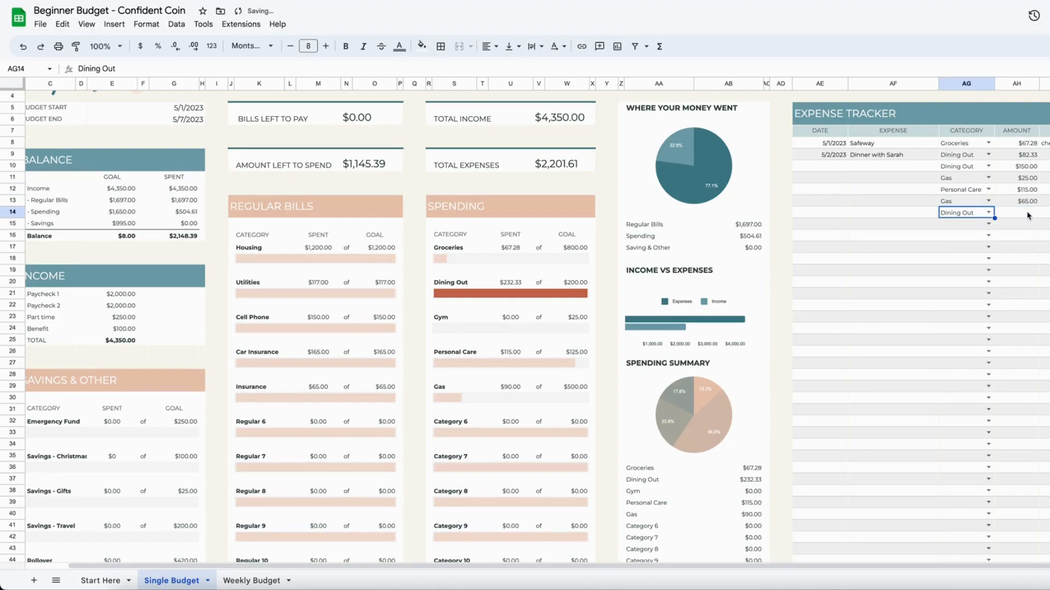
{"action": "left_click", "coordinate": [1027, 213]}
{"action": "type", "text": "15"}
{"action": "key", "text": "Return"}
Log a Groceries expense of 175 and a Gym expense of 25 in the next two rows of the Expense Tracker.
{"action": "left_click", "coordinate": [988, 224]}
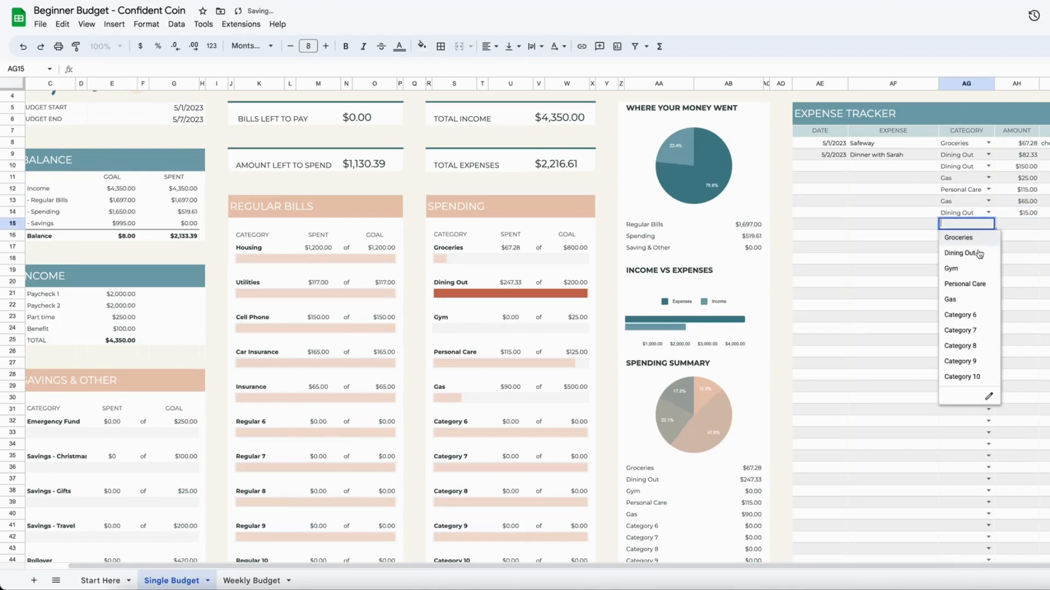
{"action": "left_click", "coordinate": [958, 238]}
{"action": "left_click", "coordinate": [1018, 223]}
{"action": "type", "text": "175"}
{"action": "key", "text": "Return"}
{"action": "left_click", "coordinate": [989, 236]}
{"action": "left_click", "coordinate": [957, 280]}
{"action": "left_click", "coordinate": [1016, 235]}
{"action": "type", "text": "25"}
{"action": "key", "text": "Return"}
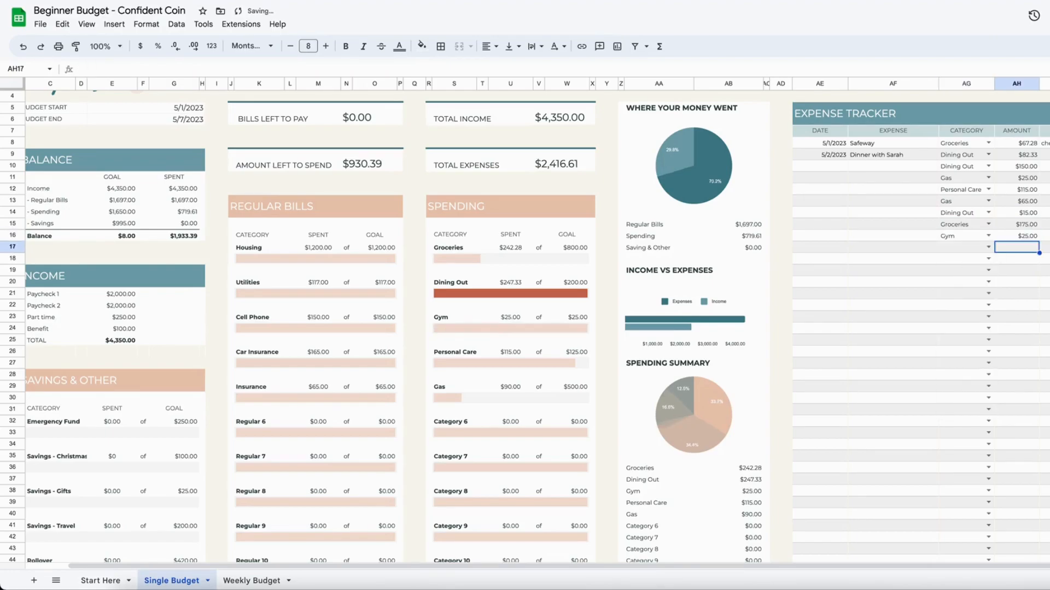
Examine the Where Your Money Went amounts and the Spending Summary pie chart with its category list.
{"action": "scroll", "coordinate": [812, 398], "scroll_direction": "up", "scroll_amount": 1}
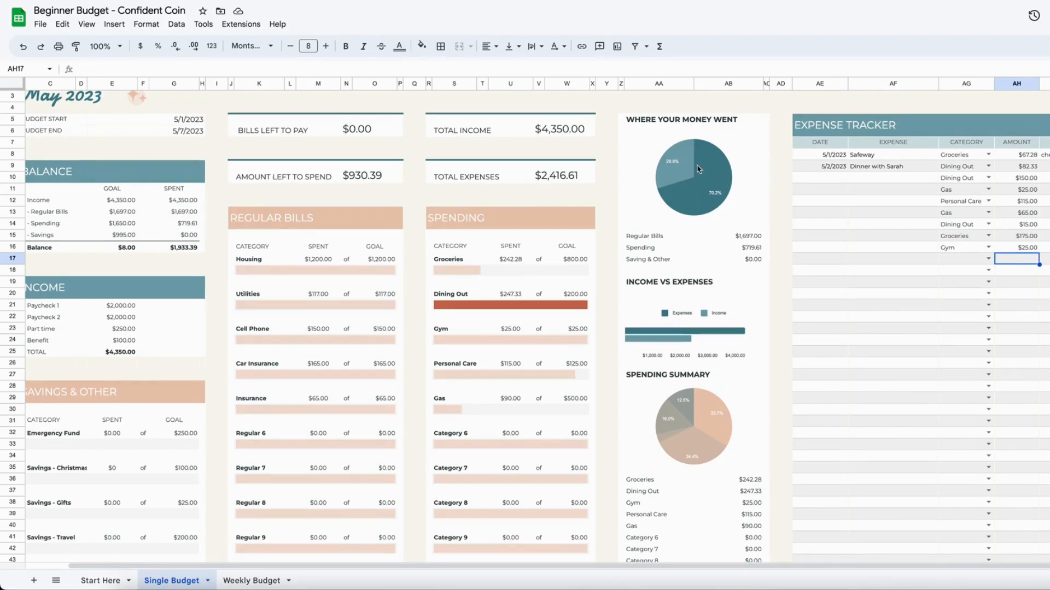
{"action": "left_click", "coordinate": [762, 239]}
{"action": "left_click", "coordinate": [762, 250]}
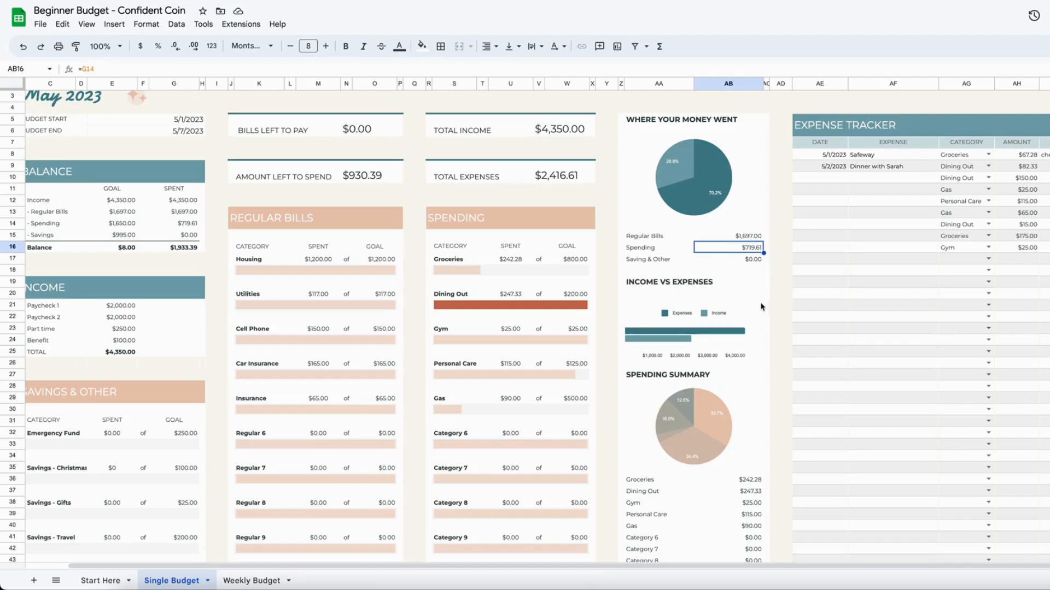
{"action": "left_click", "coordinate": [755, 259]}
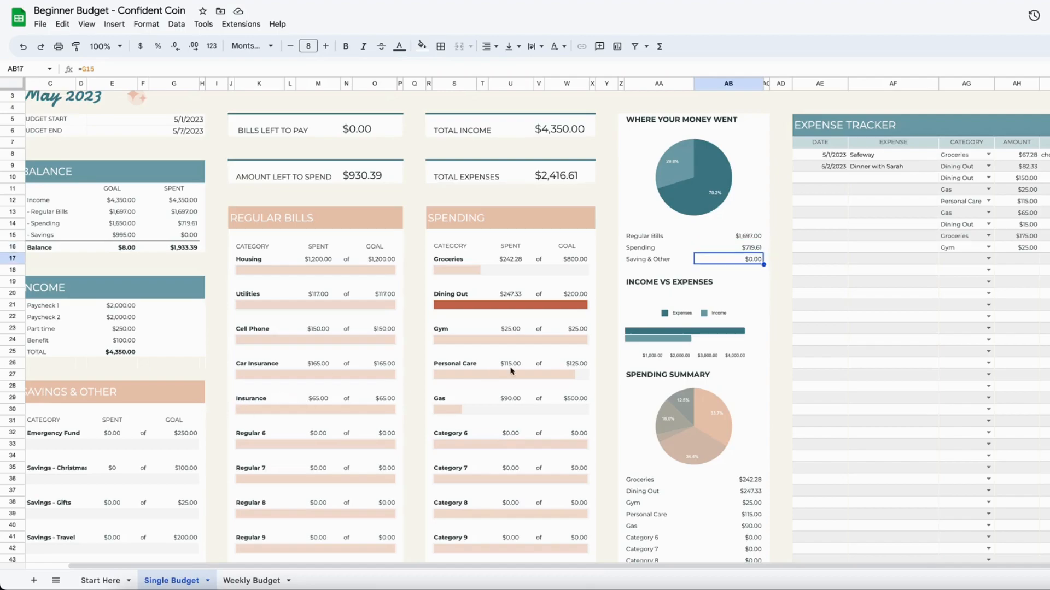
{"action": "scroll", "coordinate": [719, 331], "scroll_direction": "down", "scroll_amount": 2}
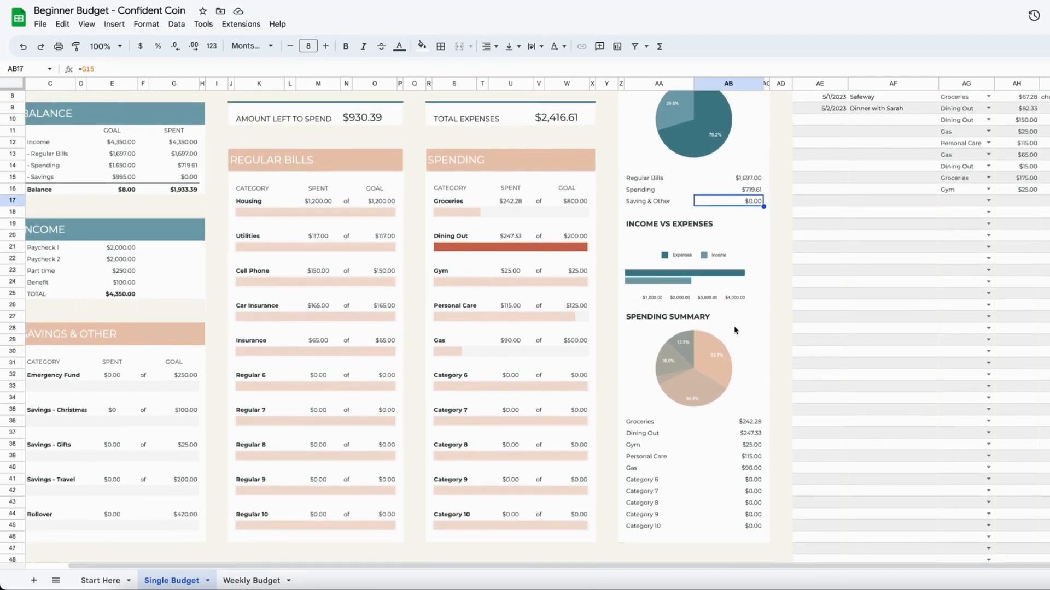
{"action": "left_click", "coordinate": [665, 321]}
{"action": "left_click_drag", "start_coordinate": [665, 321], "coordinate": [692, 525]}
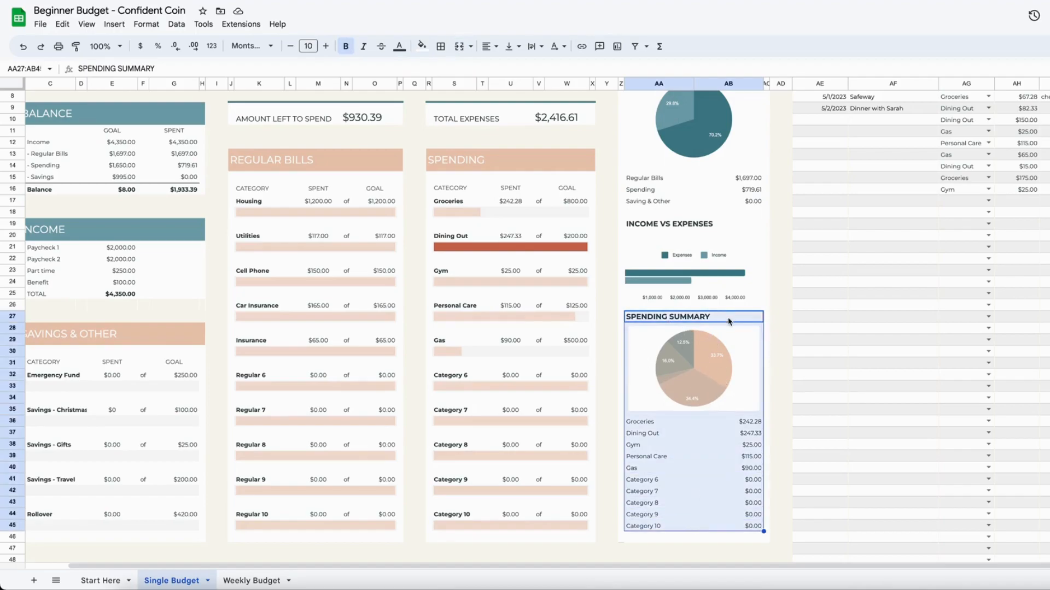
{"action": "left_click", "coordinate": [781, 328]}
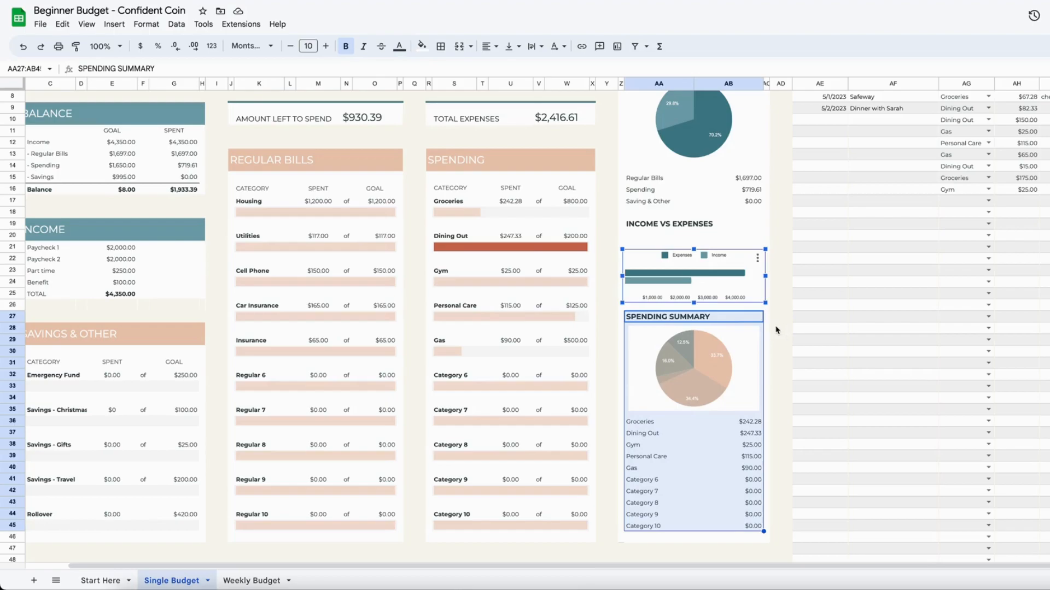
{"action": "left_click", "coordinate": [715, 360]}
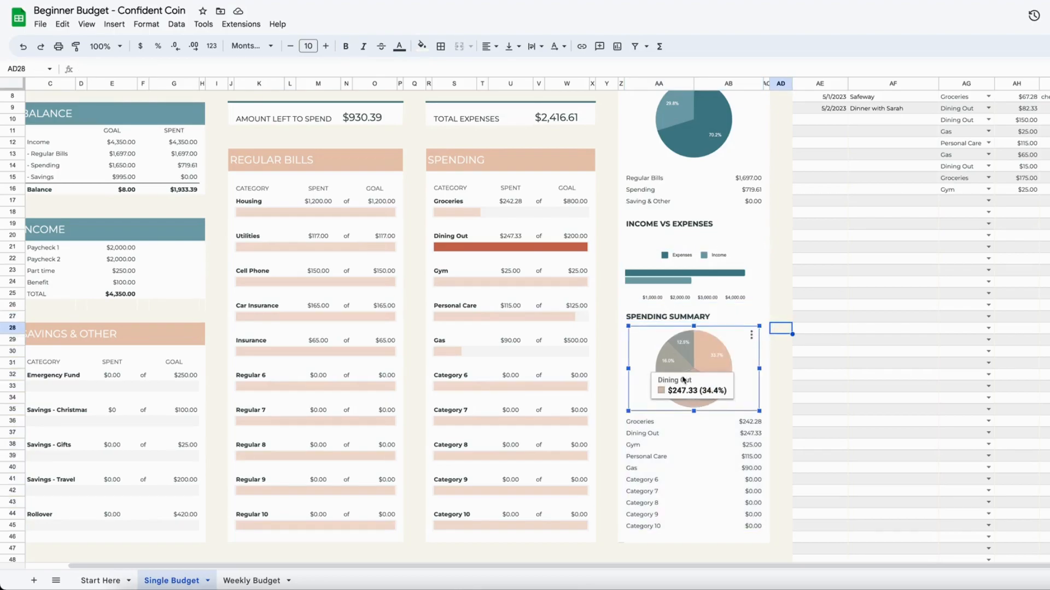
Record 250 as the amount spent on the Emergency Fund in the Savings & Other section.
{"action": "mouse_move", "coordinate": [682, 358]}
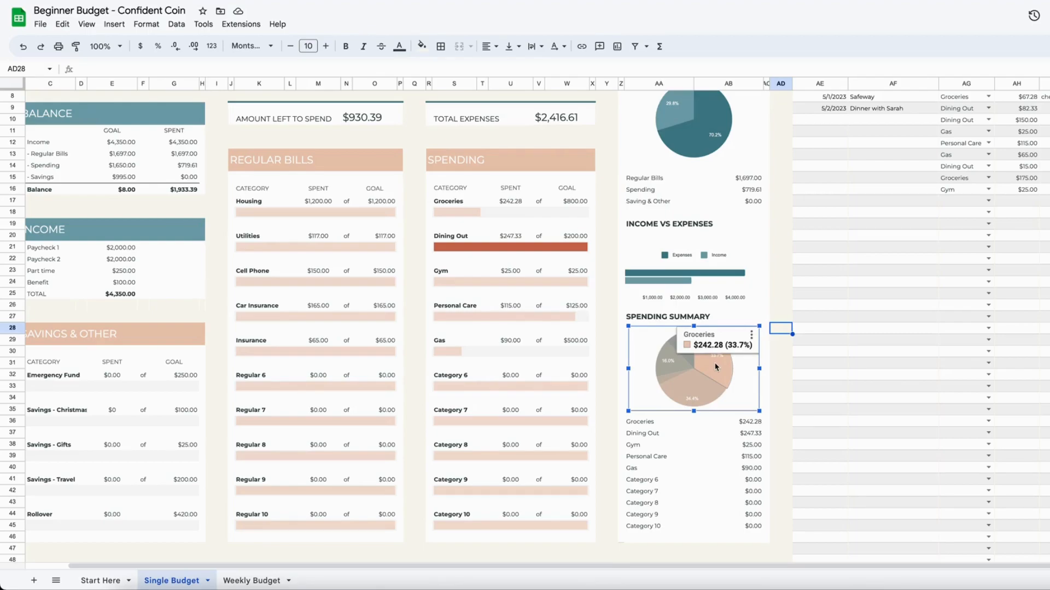
{"action": "scroll", "coordinate": [715, 367], "scroll_direction": "left", "scroll_amount": 2}
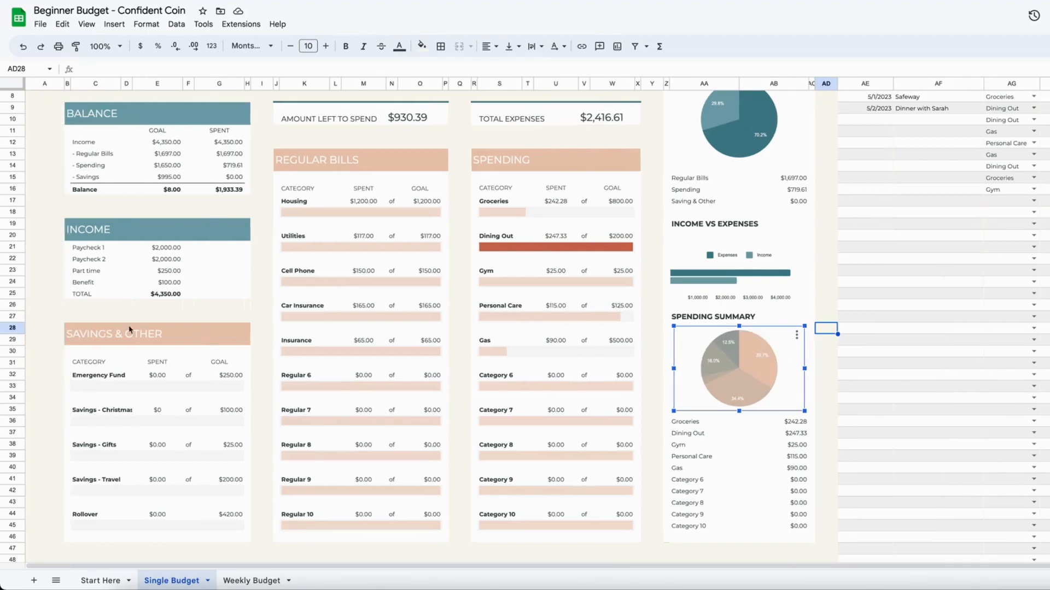
{"action": "left_click", "coordinate": [160, 376]}
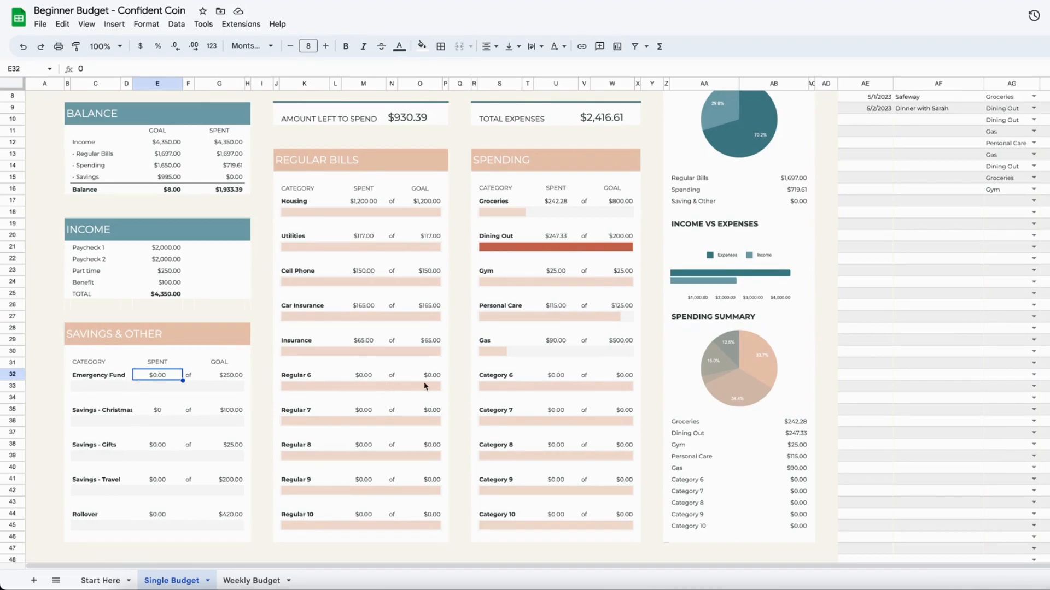
{"action": "type", "text": "250"}
{"action": "key", "text": "Return"}
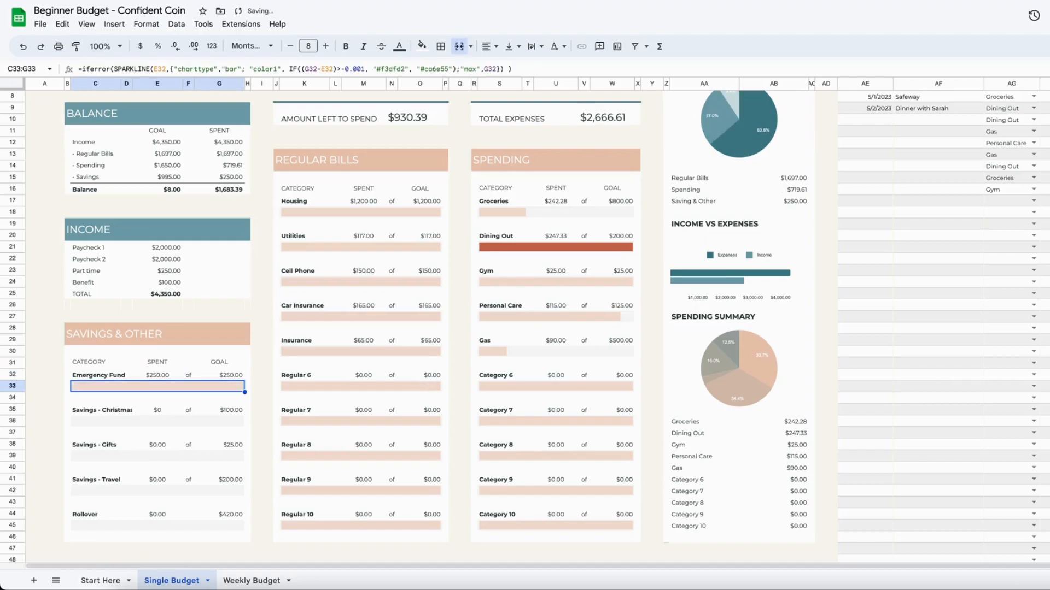
Change the Emergency Fund's spent amount to 125 and set it back to 250.
{"action": "key", "text": "Up"}
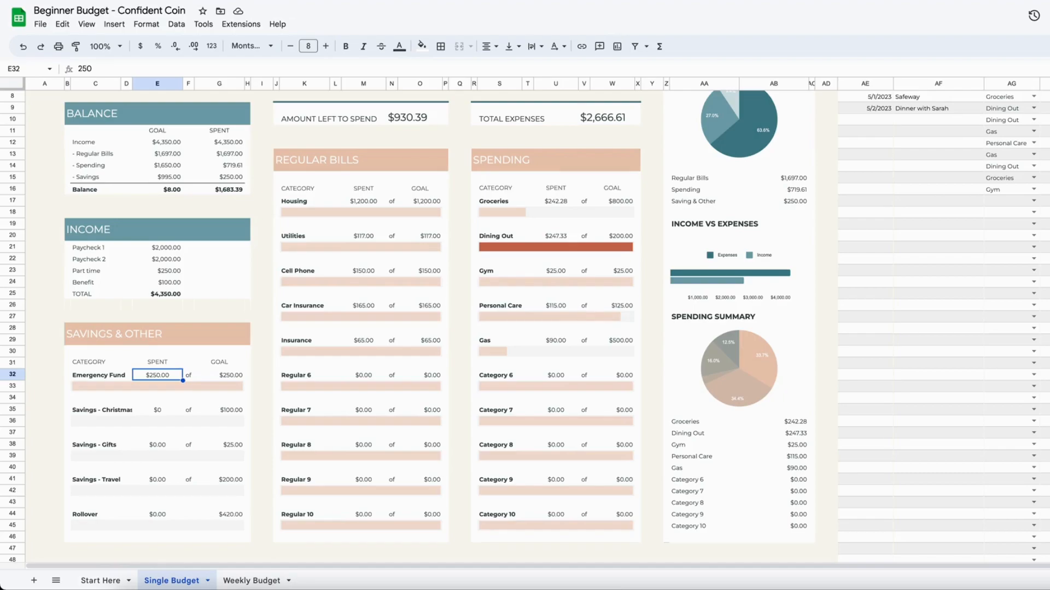
{"action": "type", "text": "125"}
{"action": "key", "text": "Return"}
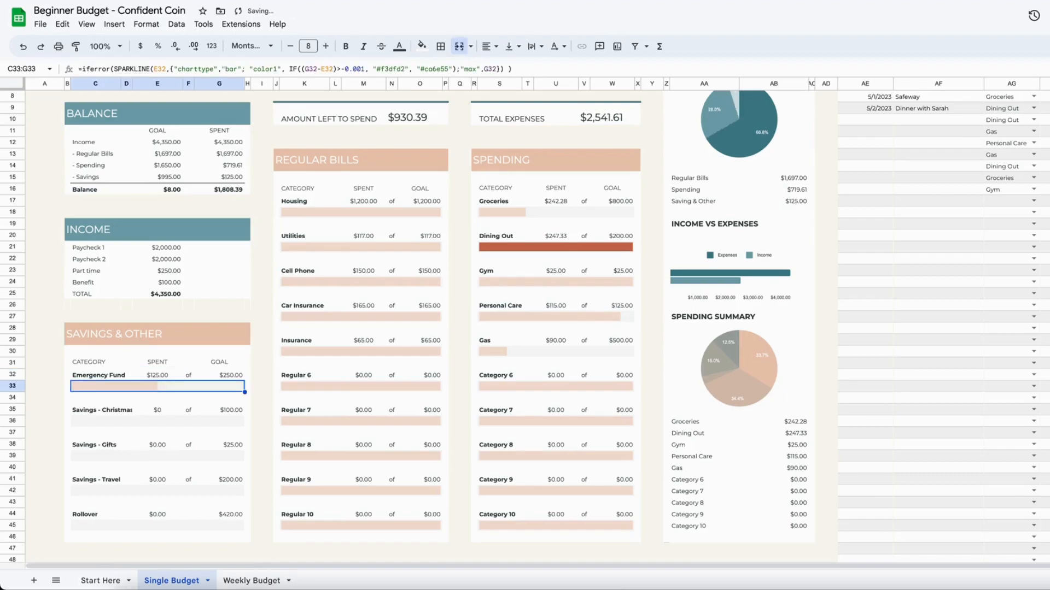
{"action": "left_click", "coordinate": [158, 375]}
{"action": "type", "text": "125"}
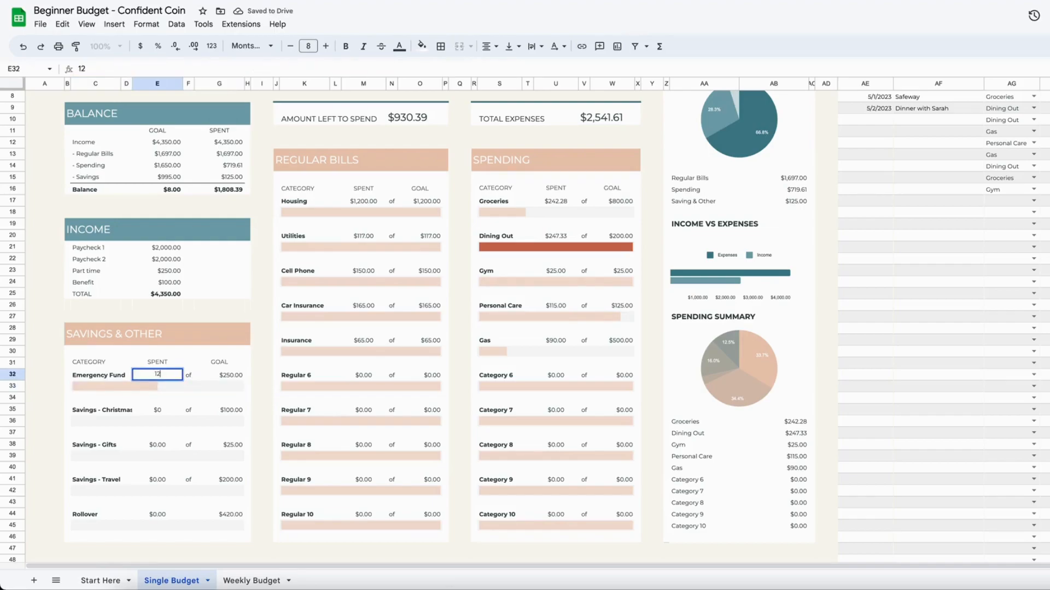
{"action": "key", "text": "Return"}
{"action": "left_click", "coordinate": [157, 376]}
{"action": "type", "text": "250"}
{"action": "key", "text": "Return"}
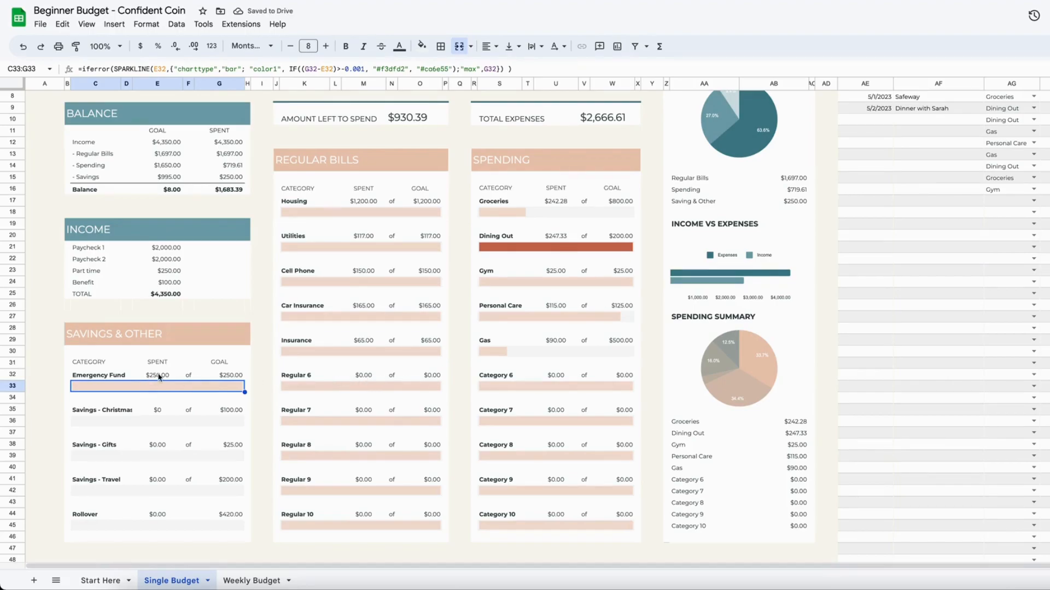
{"action": "left_click", "coordinate": [158, 377]}
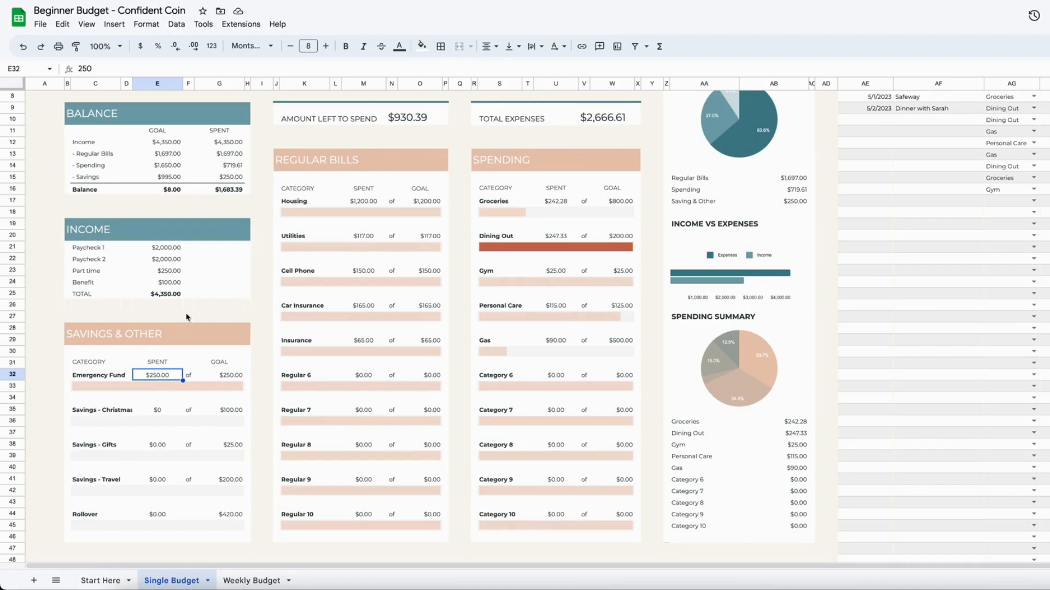
Enter the formula =50 as the spent amount for the Christmas savings category.
{"action": "left_click", "coordinate": [155, 414]}
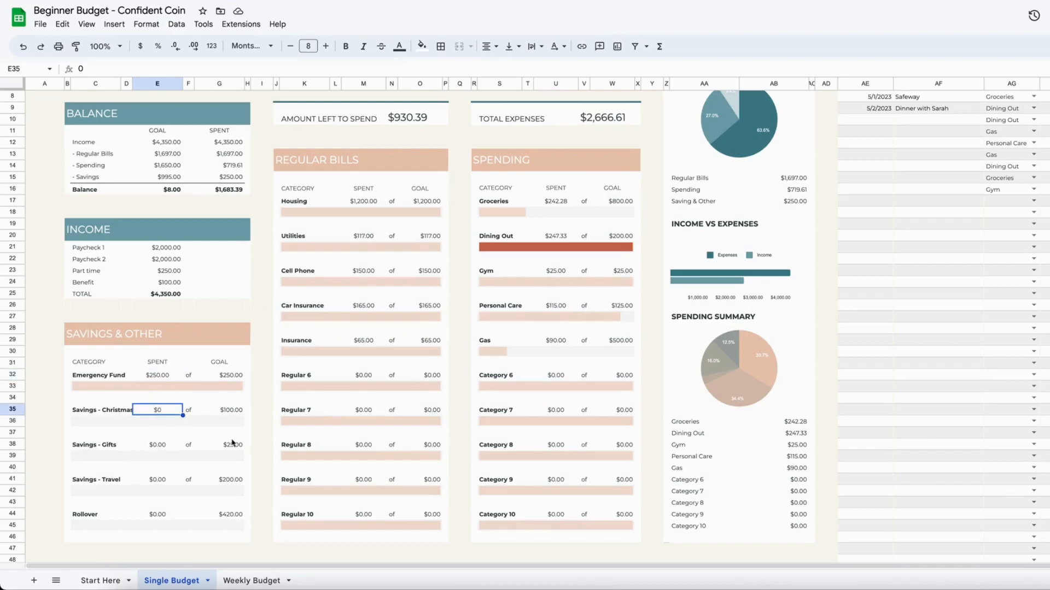
{"action": "type", "text": "="}
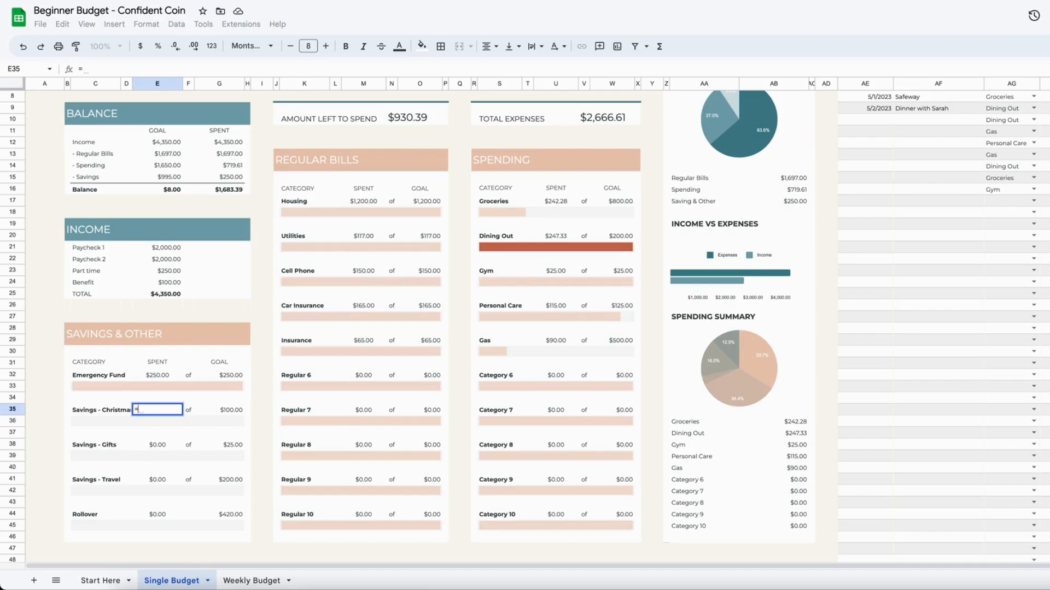
{"action": "type", "text": "50"}
{"action": "key", "text": "Return"}
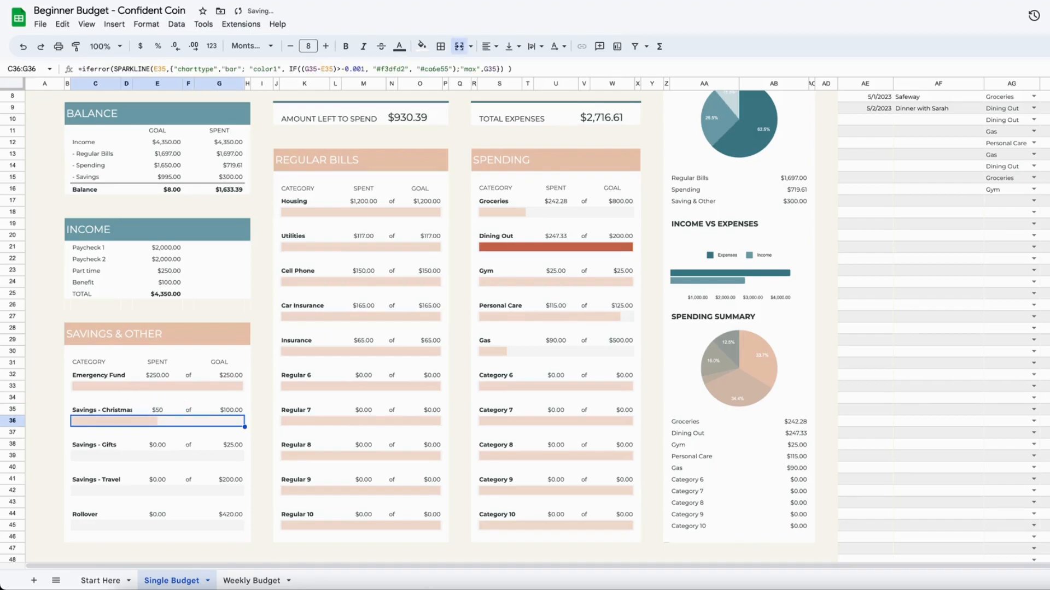
Add a second contribution to the Christmas savings so its spent formula reads =50+50.
{"action": "key", "text": "Up"}
{"action": "key", "text": "Return"}
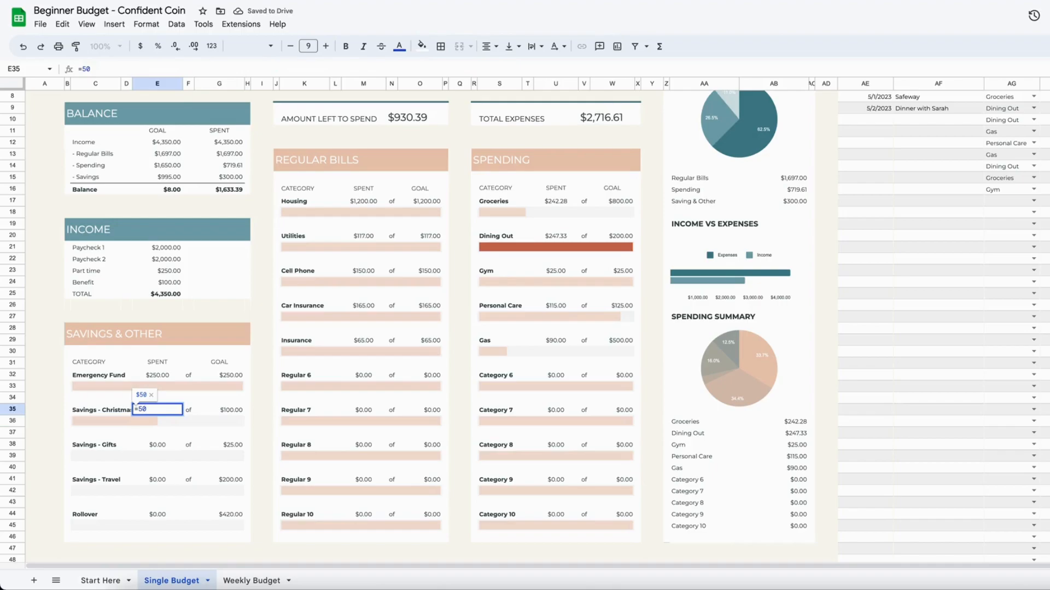
{"action": "type", "text": "+"}
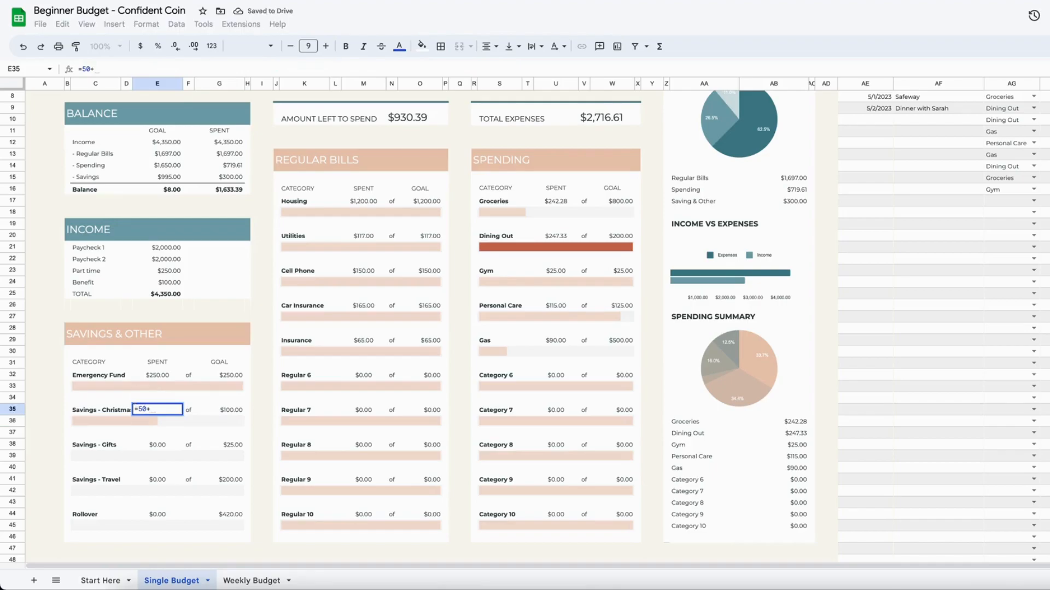
{"action": "type", "text": "50"}
{"action": "key", "text": "Return"}
{"action": "key", "text": "Up"}
Enter the formula =10+15 as the spent amount for the Gifts savings category.
{"action": "key", "text": "Down"}
{"action": "key", "text": "Down"}
{"action": "key", "text": "Down"}
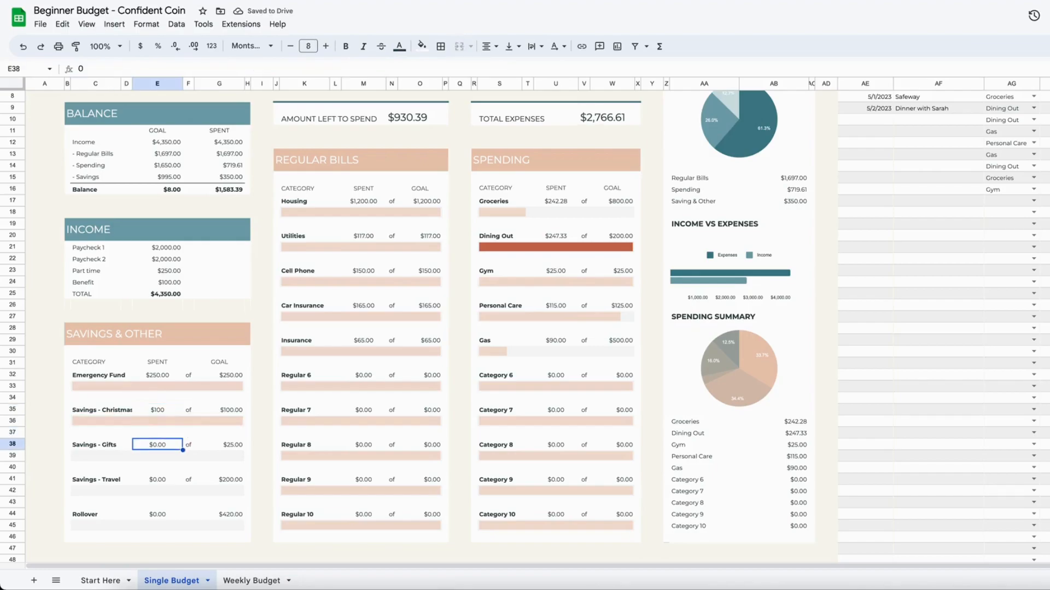
{"action": "type", "text": "="}
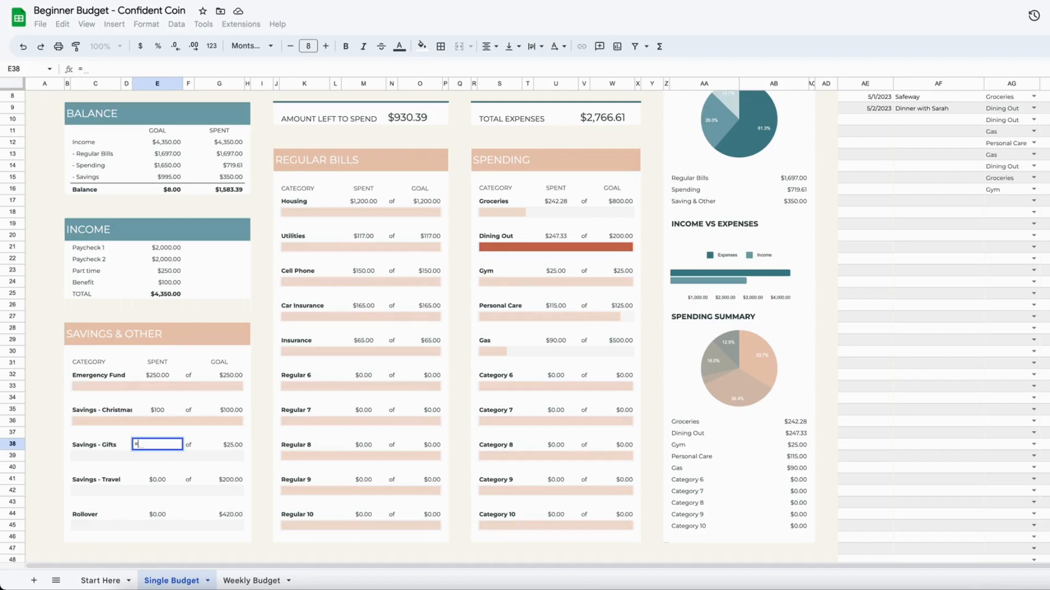
{"action": "type", "text": "10"}
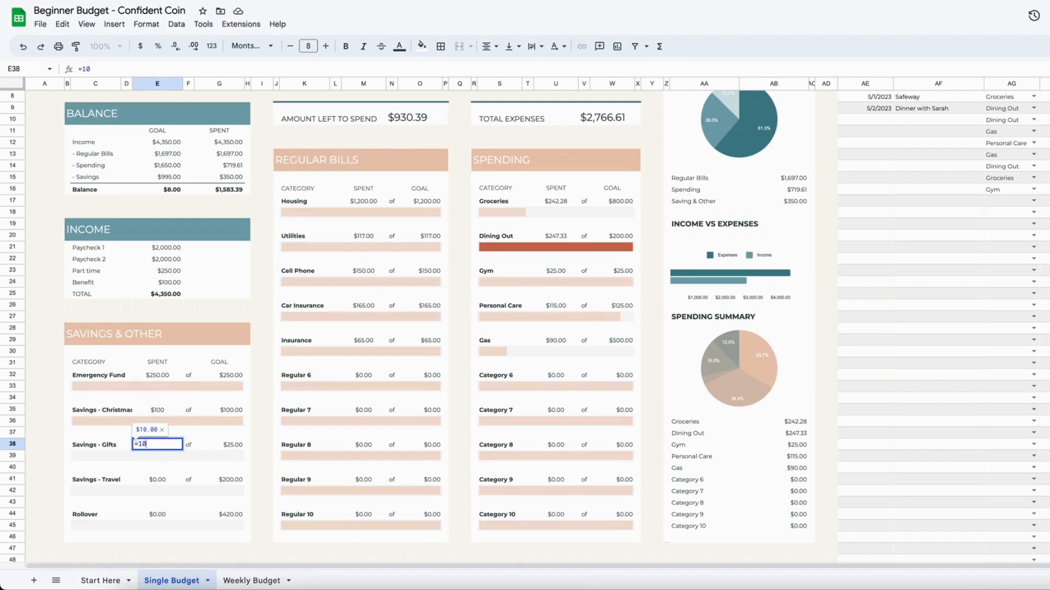
{"action": "type", "text": "+15"}
{"action": "key", "text": "Return"}
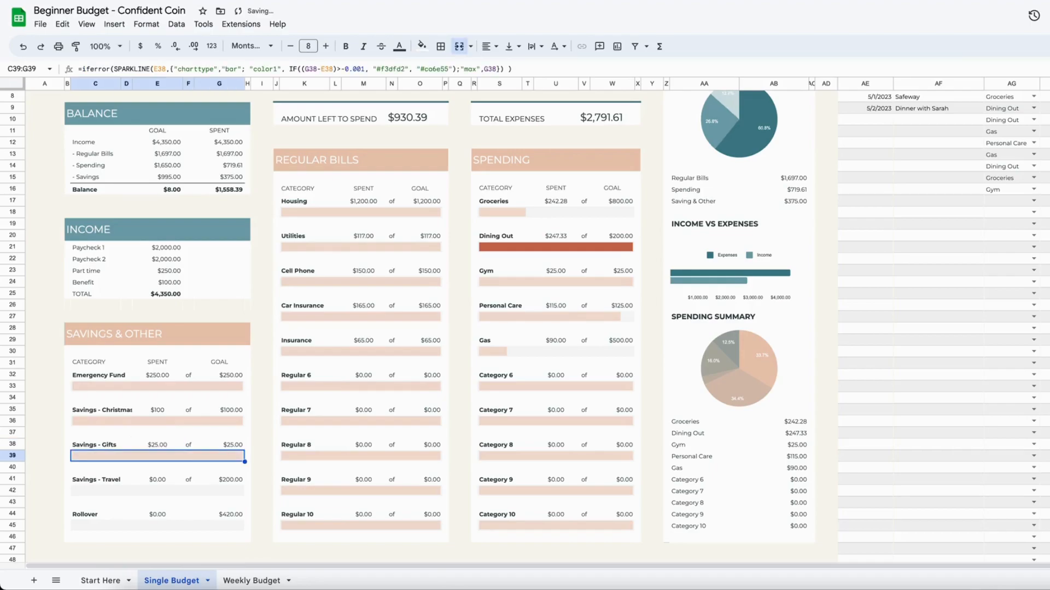
{"action": "left_click", "coordinate": [171, 449]}
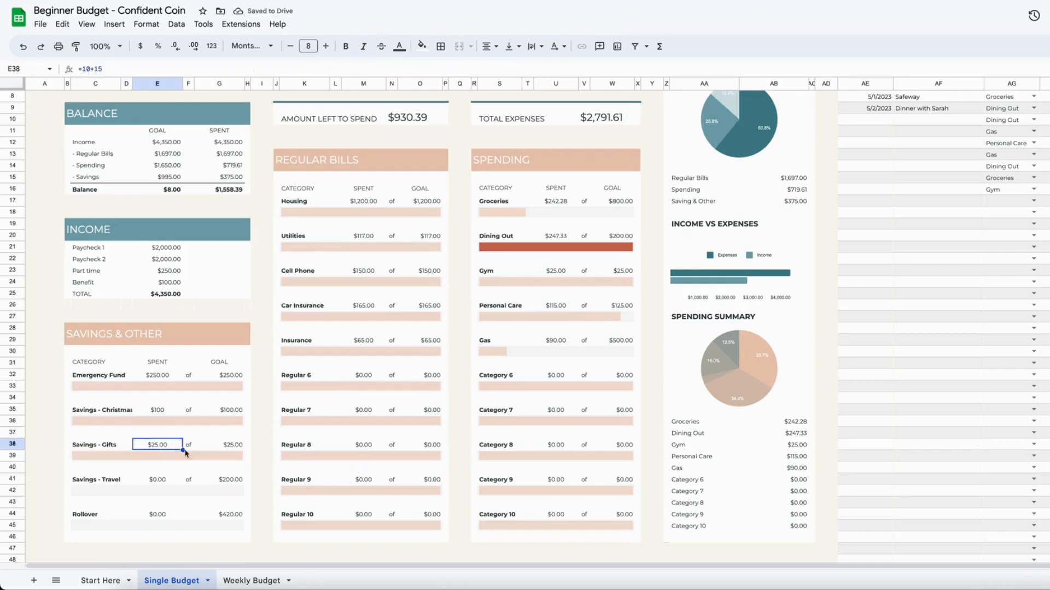
Record 200 as the spent amount for the Travel savings category.
{"action": "left_click", "coordinate": [157, 481]}
{"action": "type", "text": "200"}
{"action": "key", "text": "Return"}
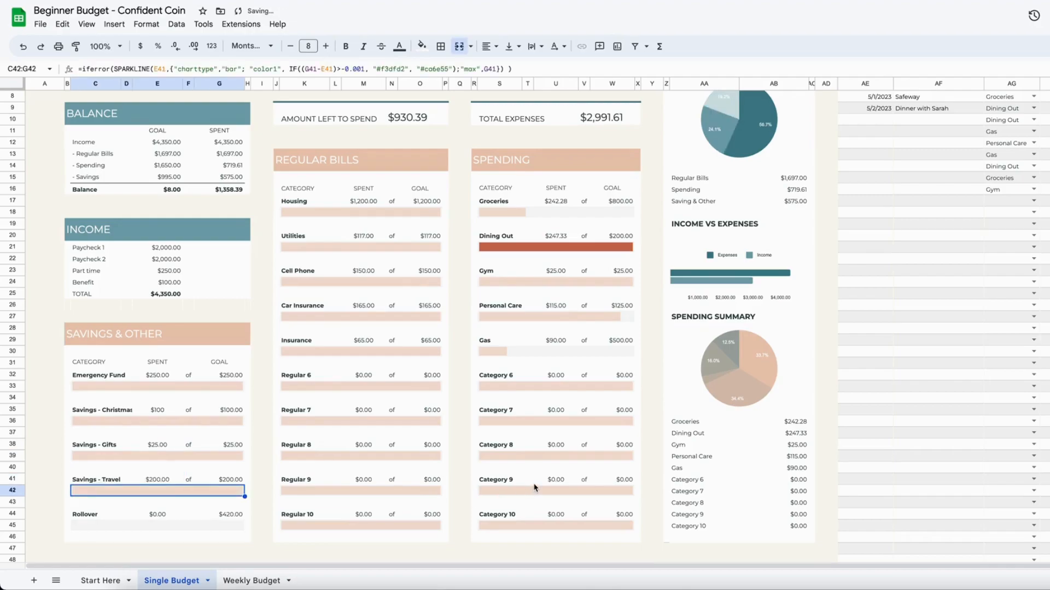
Examine the Where Your Money Went pie chart and its category amounts, the Income vs Expenses chart, and the Spending Summary.
{"action": "scroll", "coordinate": [534, 486], "scroll_direction": "up", "scroll_amount": 3}
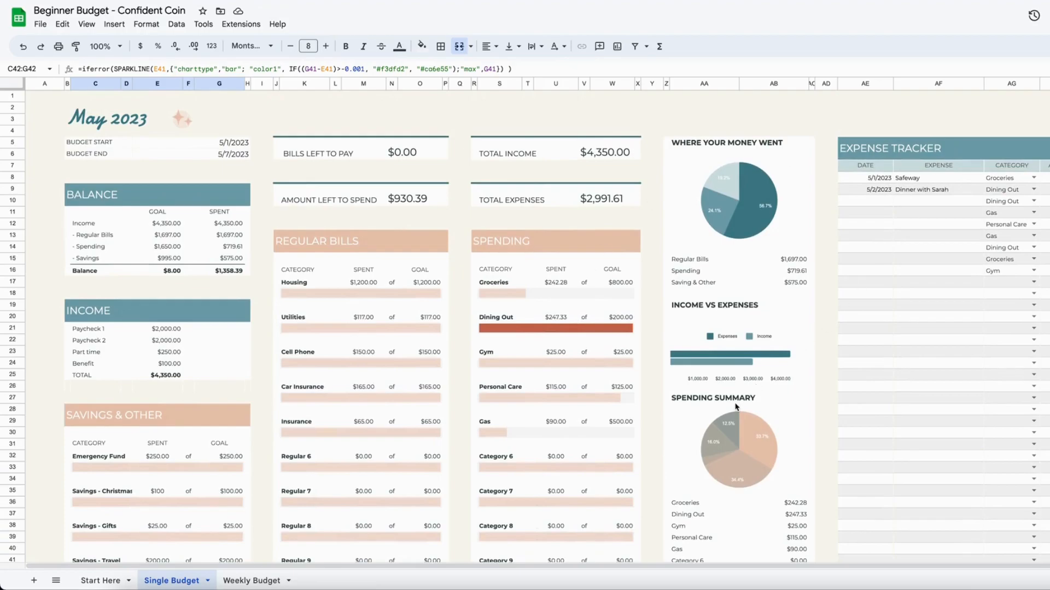
{"action": "left_click", "coordinate": [799, 147]}
{"action": "scroll", "coordinate": [799, 147], "scroll_direction": "down", "scroll_amount": 1}
{"action": "scroll", "coordinate": [799, 146], "scroll_direction": "down", "scroll_amount": 3}
{"action": "scroll", "coordinate": [799, 147], "scroll_direction": "up", "scroll_amount": 4}
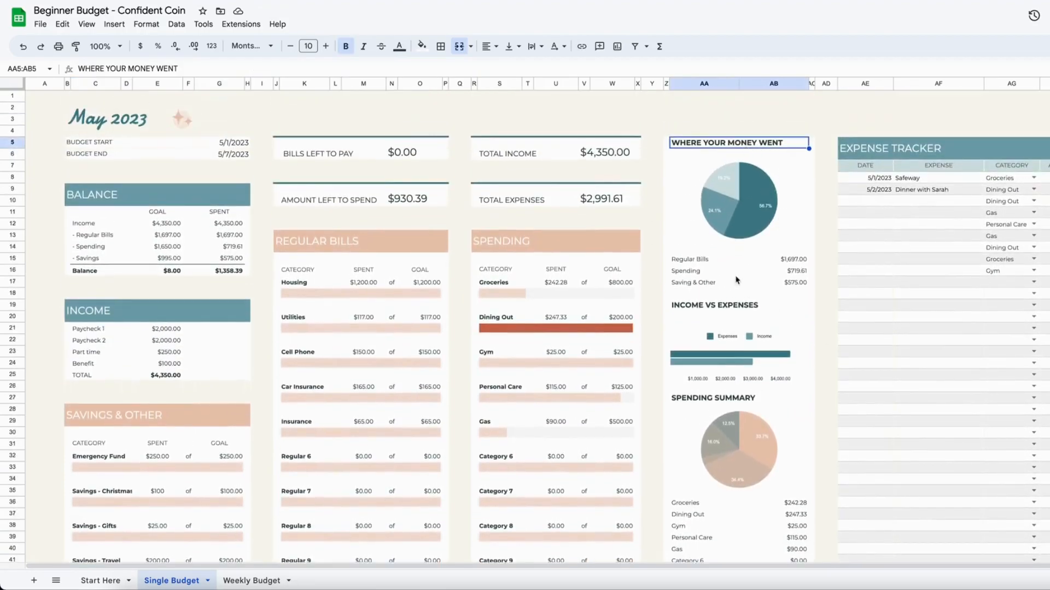
{"action": "left_click", "coordinate": [798, 262]}
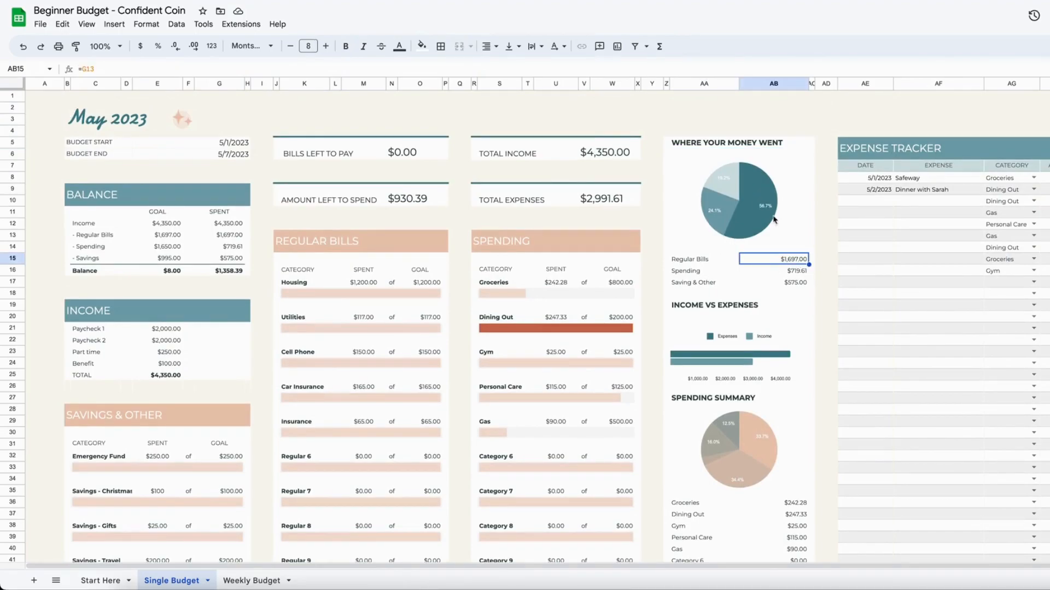
{"action": "left_click", "coordinate": [788, 272]}
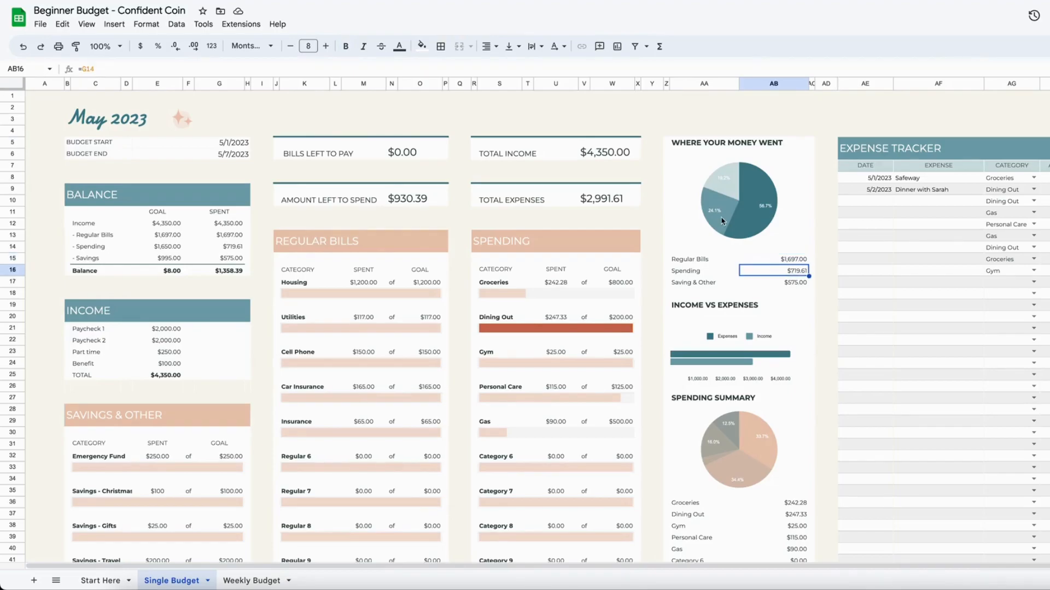
{"action": "left_click", "coordinate": [795, 283]}
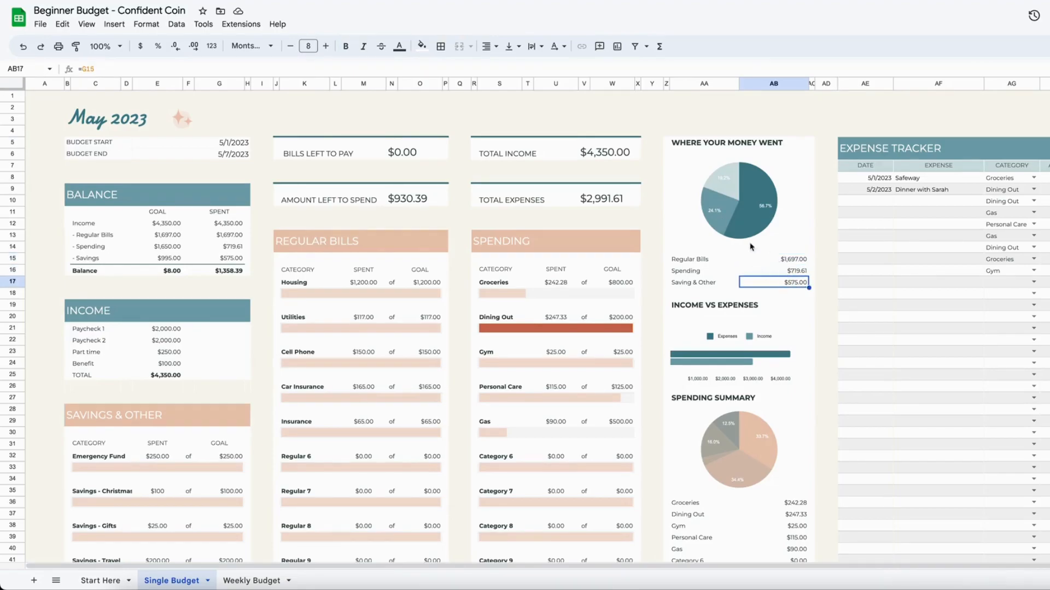
{"action": "left_click", "coordinate": [735, 202]}
{"action": "mouse_move", "coordinate": [750, 220]}
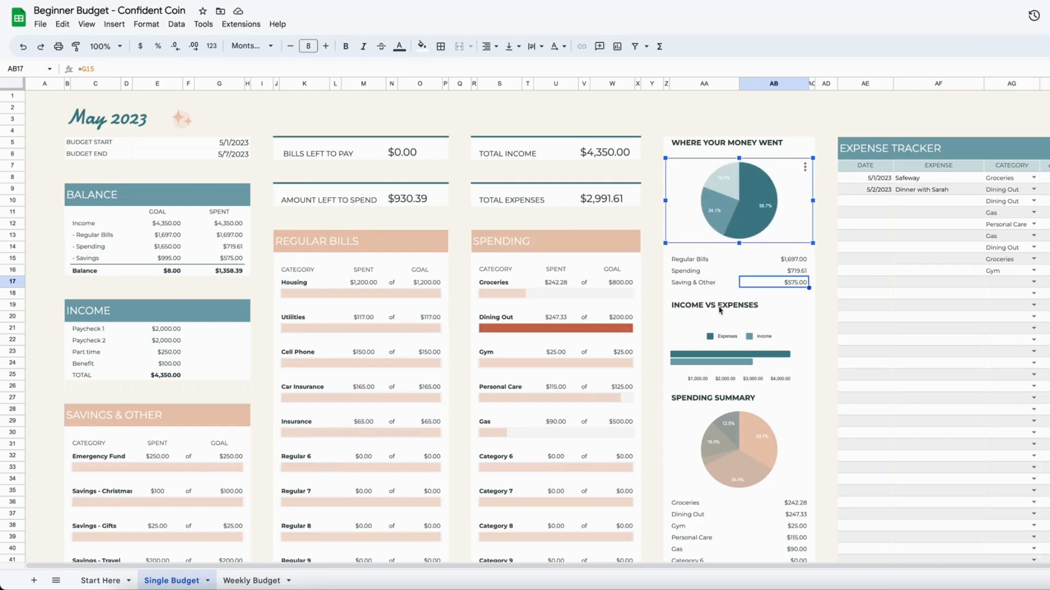
{"action": "scroll", "coordinate": [720, 310], "scroll_direction": "down", "scroll_amount": 2}
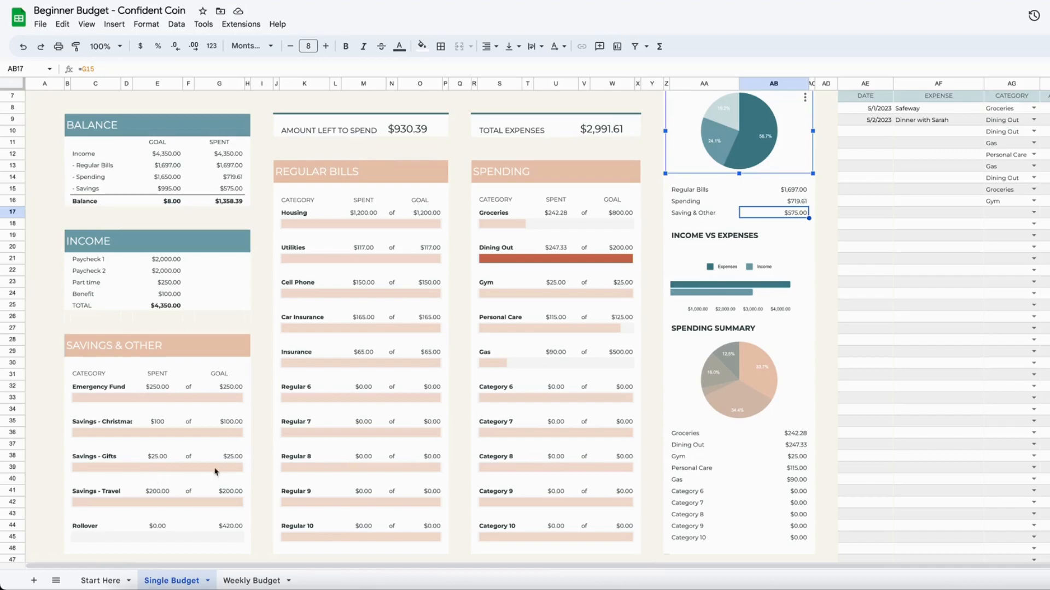
{"action": "scroll", "coordinate": [769, 432], "scroll_direction": "down", "scroll_amount": 2}
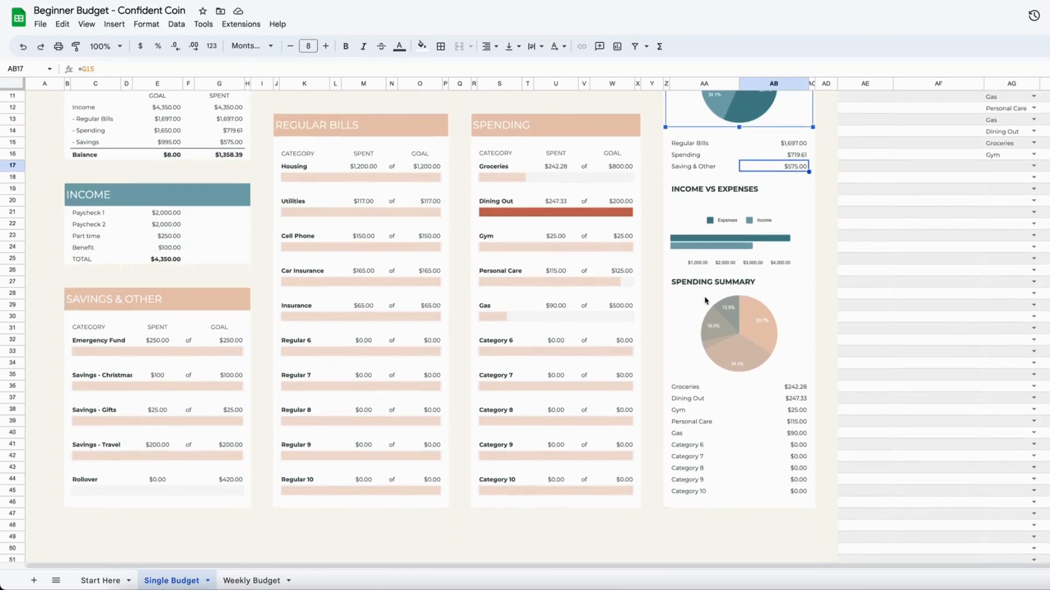
{"action": "scroll", "coordinate": [739, 473], "scroll_direction": "up", "scroll_amount": 1}
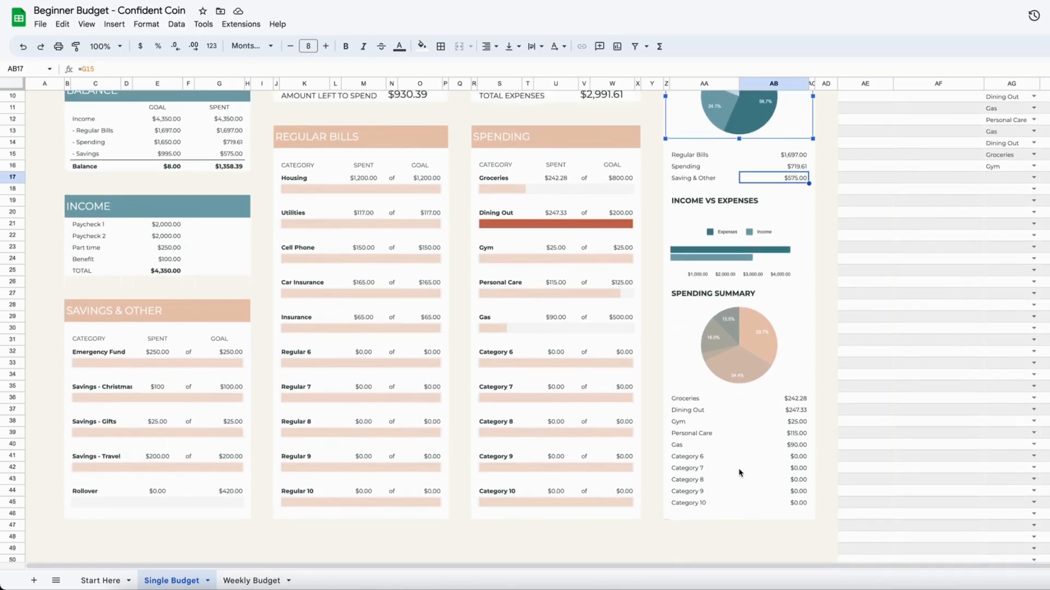
Open the Weekly Budget sheet and look through its April 2023 budget sections down to the Planner.
{"action": "scroll", "coordinate": [739, 474], "scroll_direction": "up", "scroll_amount": 4}
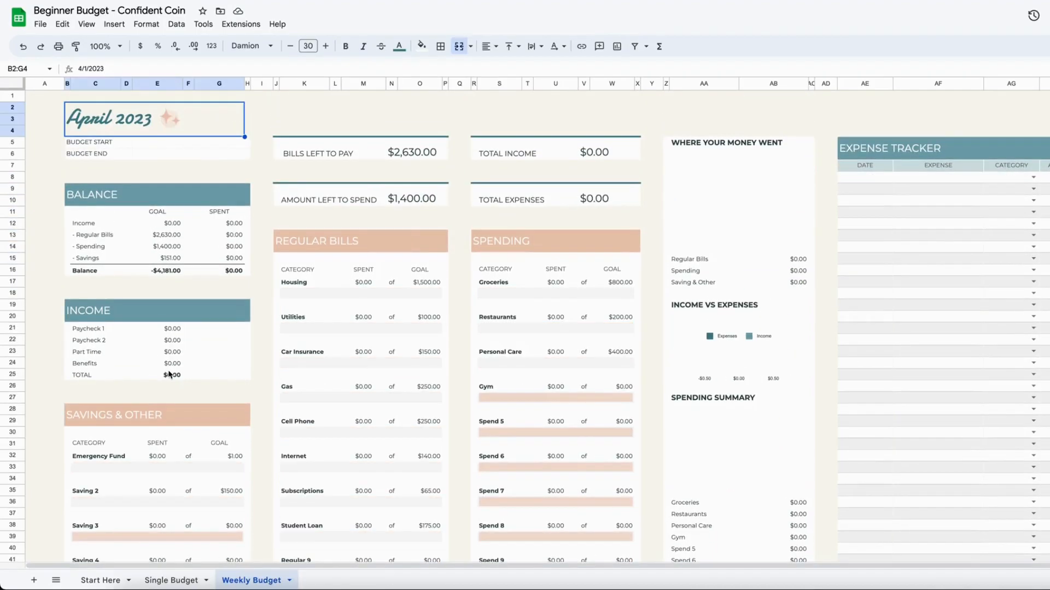
{"action": "scroll", "coordinate": [169, 375], "scroll_direction": "down", "scroll_amount": 1}
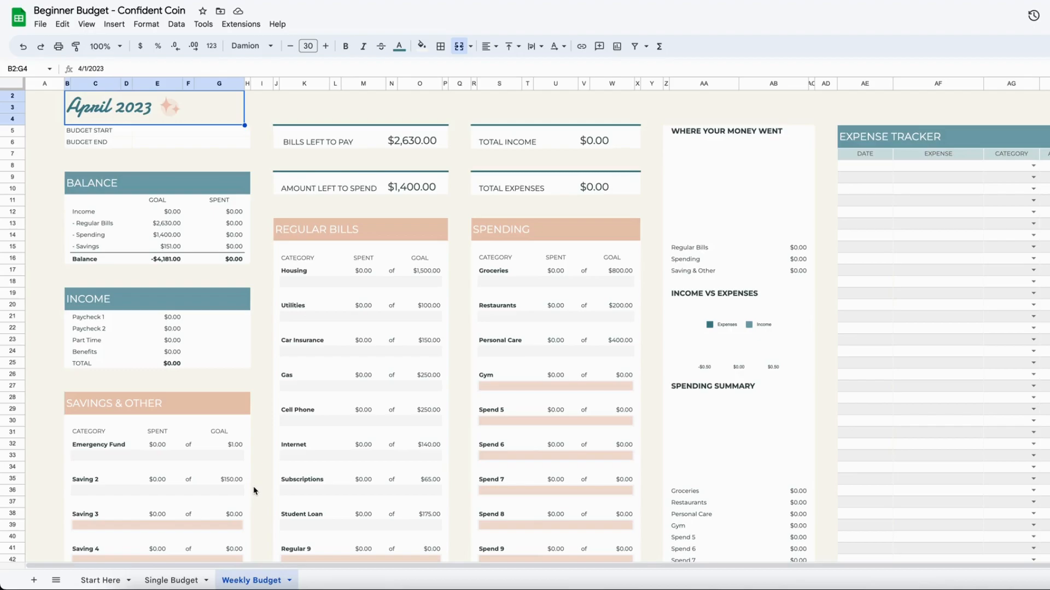
{"action": "scroll", "coordinate": [253, 491], "scroll_direction": "down", "scroll_amount": 1}
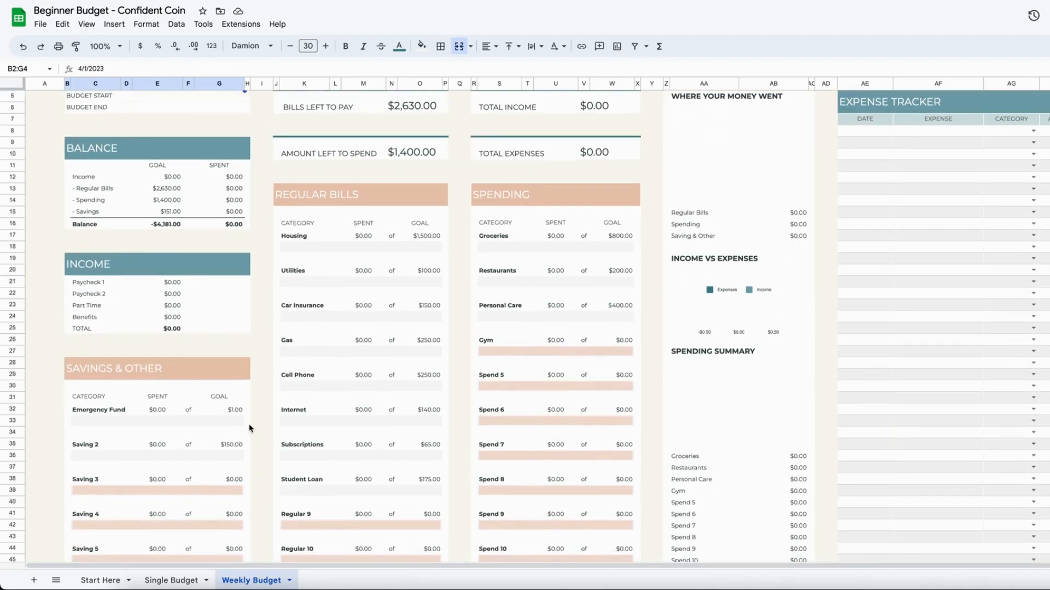
{"action": "scroll", "coordinate": [243, 419], "scroll_direction": "up", "scroll_amount": 1}
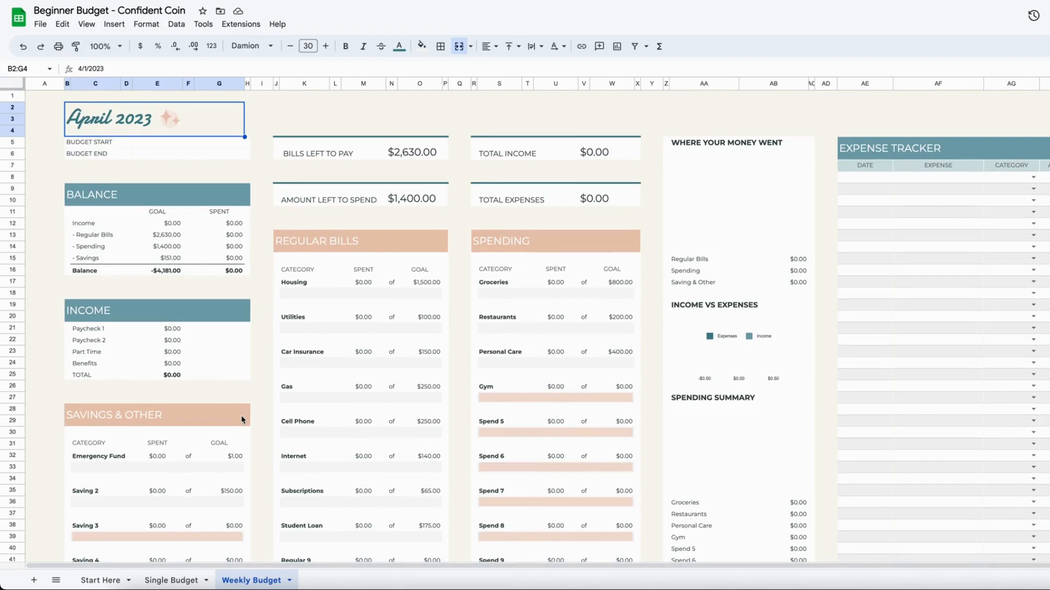
{"action": "scroll", "coordinate": [242, 419], "scroll_direction": "down", "scroll_amount": 1}
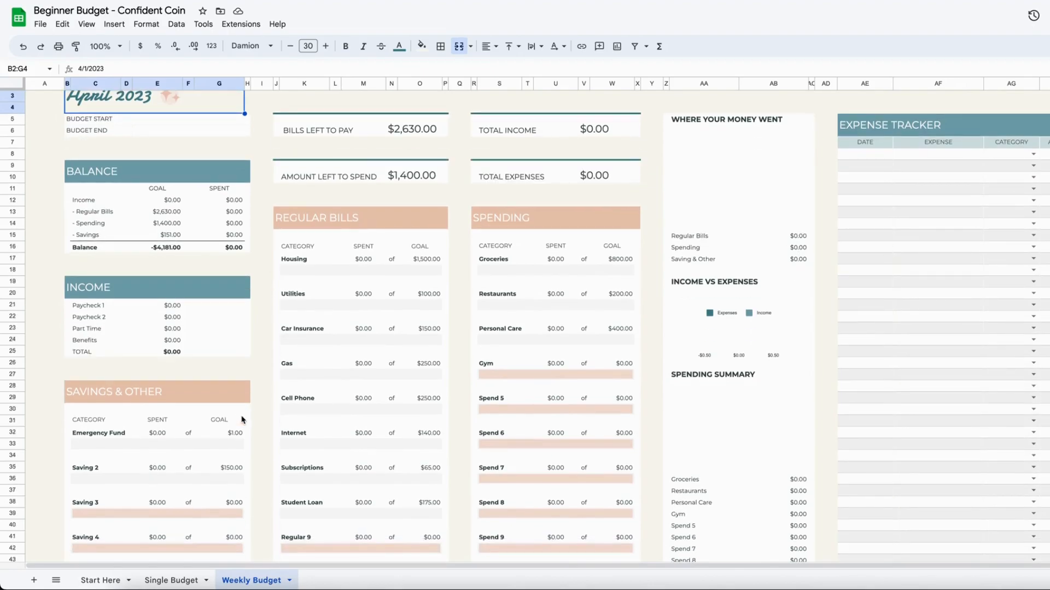
{"action": "scroll", "coordinate": [243, 419], "scroll_direction": "down", "scroll_amount": 12}
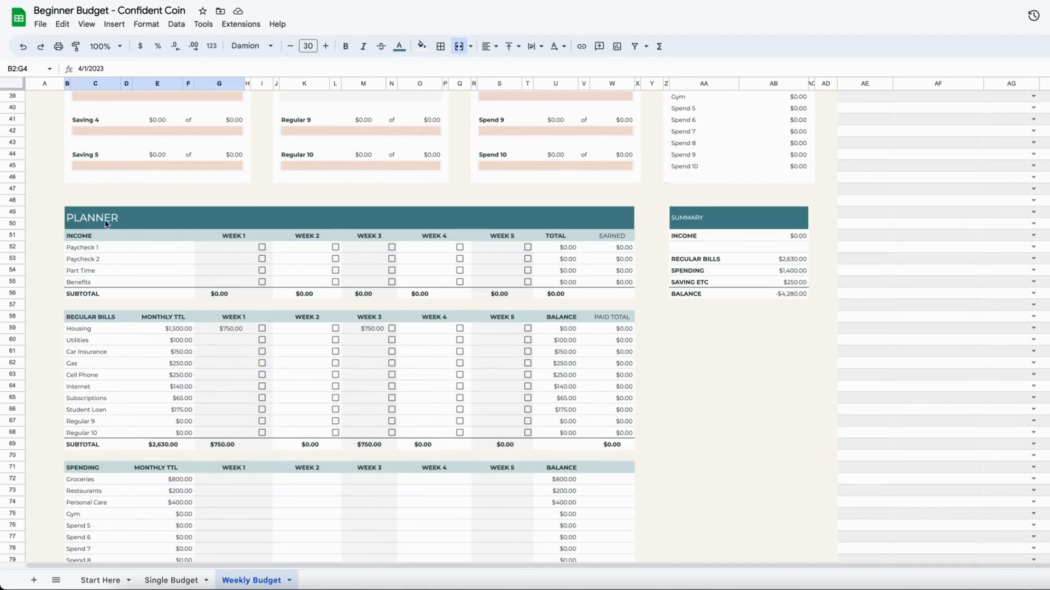
Compare the category name cells in the Income and Savings & Other sections with the Planner rows they reference.
{"action": "scroll", "coordinate": [168, 334], "scroll_direction": "down", "scroll_amount": 1}
{"action": "scroll", "coordinate": [169, 334], "scroll_direction": "down", "scroll_amount": 1}
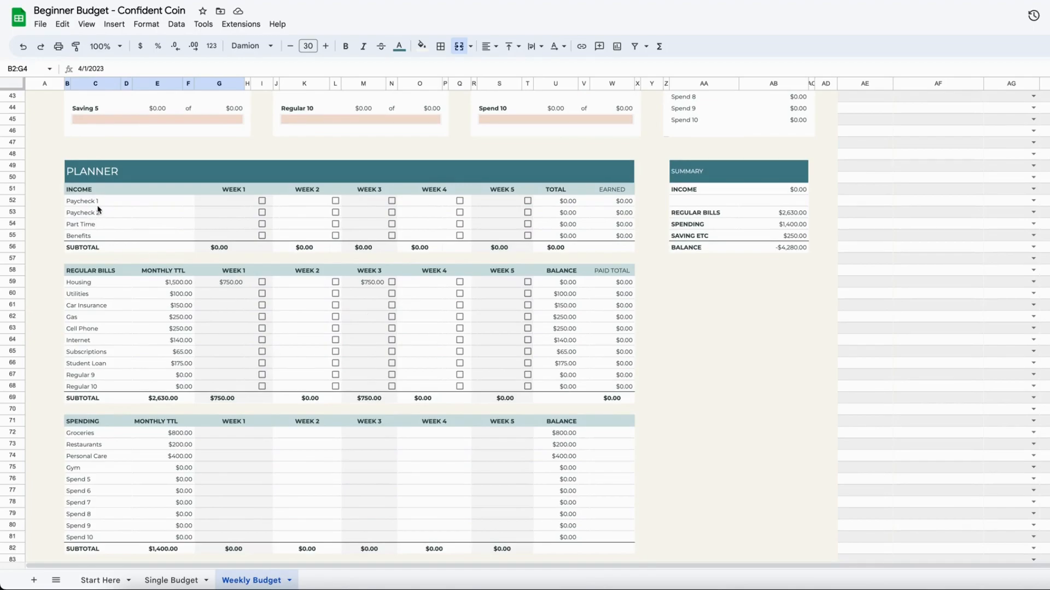
{"action": "scroll", "coordinate": [98, 210], "scroll_direction": "up", "scroll_amount": 3}
{"action": "scroll", "coordinate": [91, 114], "scroll_direction": "up", "scroll_amount": 6}
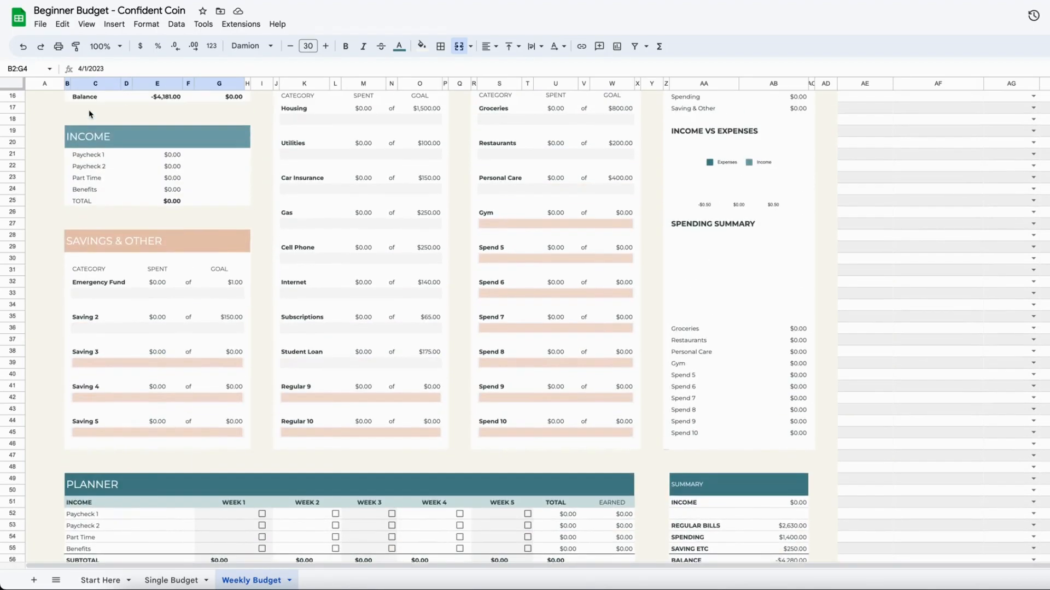
{"action": "left_click", "coordinate": [91, 155]}
{"action": "left_click", "coordinate": [90, 166]}
{"action": "scroll", "coordinate": [96, 257], "scroll_direction": "down", "scroll_amount": 2}
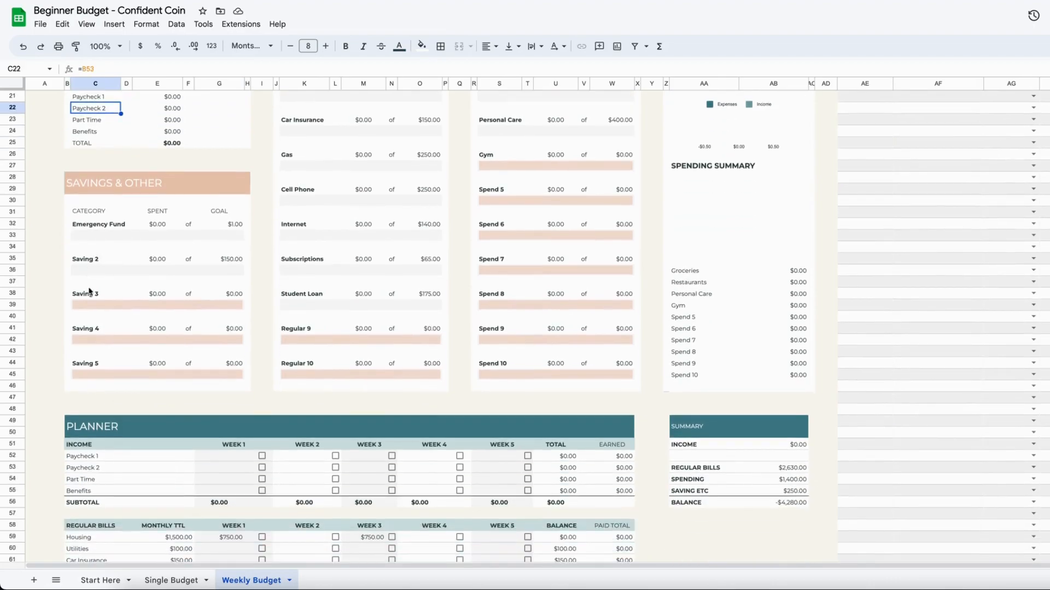
{"action": "left_click", "coordinate": [84, 225]}
{"action": "left_click", "coordinate": [83, 259]}
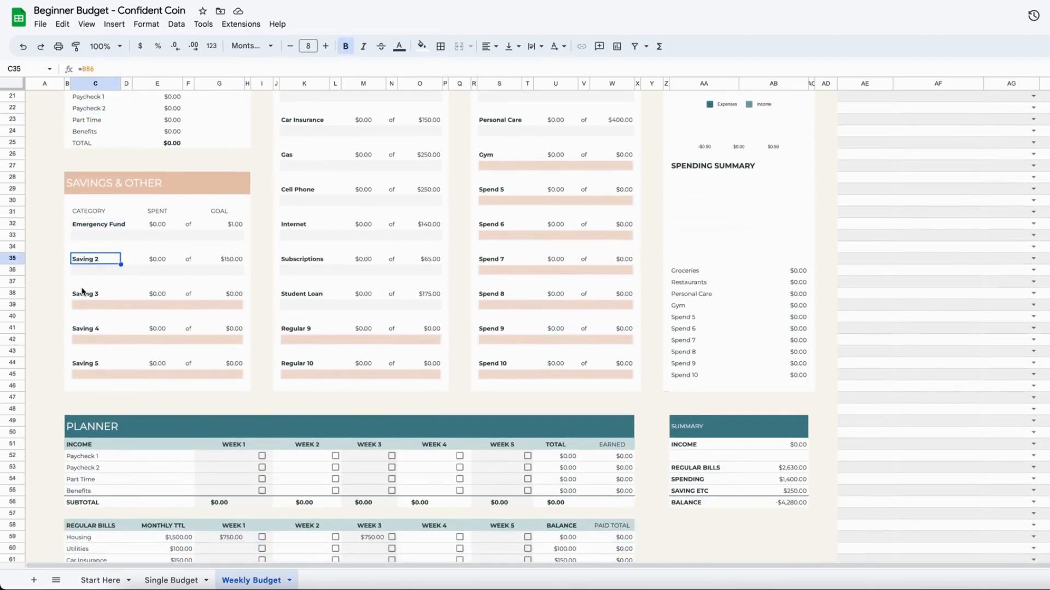
{"action": "scroll", "coordinate": [82, 293], "scroll_direction": "down", "scroll_amount": 7}
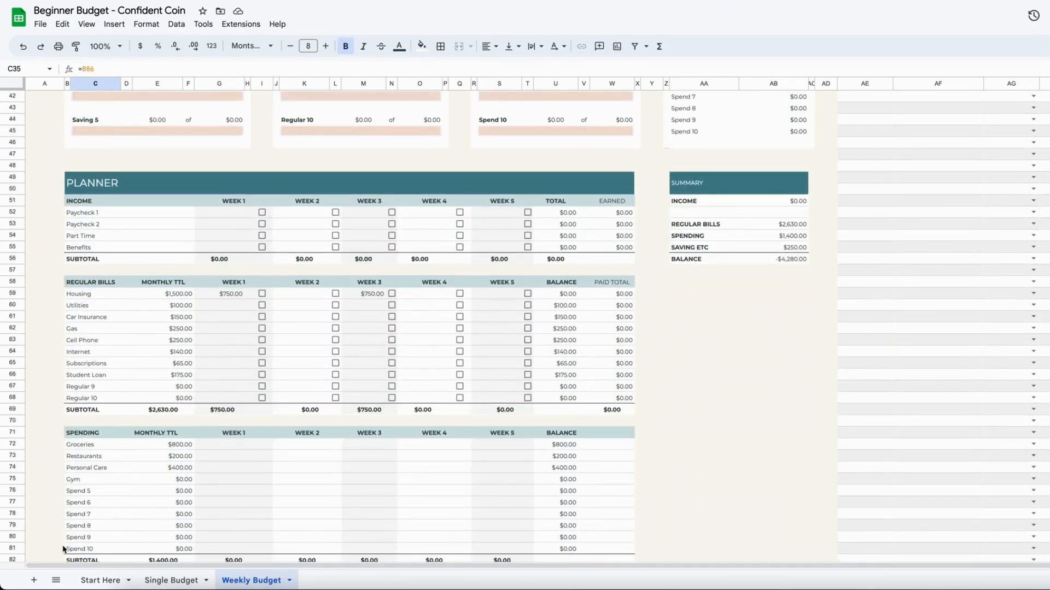
{"action": "scroll", "coordinate": [113, 290], "scroll_direction": "down", "scroll_amount": 1}
{"action": "scroll", "coordinate": [113, 290], "scroll_direction": "down", "scroll_amount": 1}
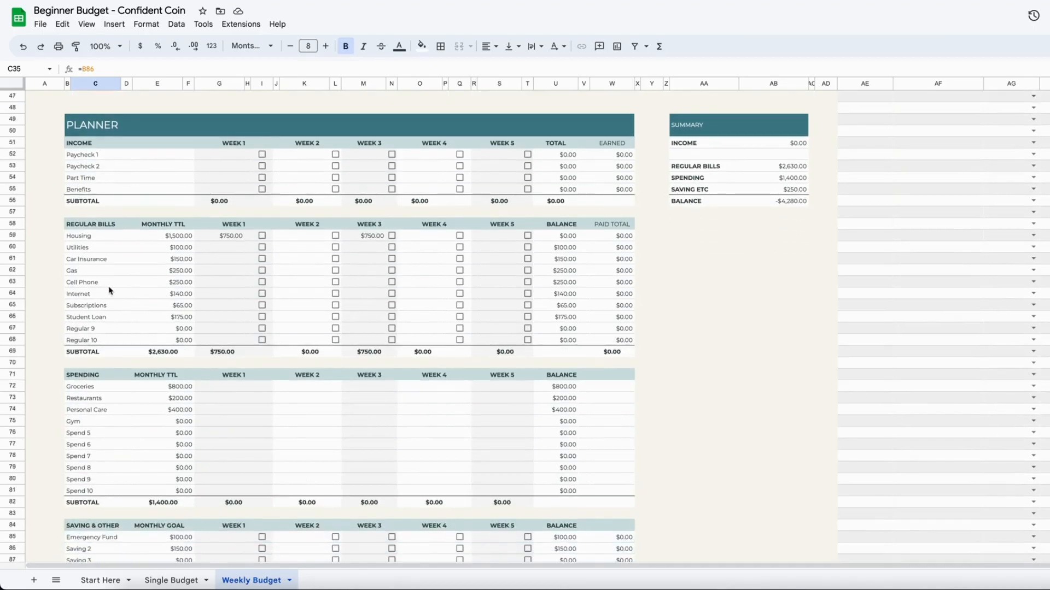
Review the Planner's category names in its Income, Regular Bills, Spending, and Saving & Other tables.
{"action": "left_click", "coordinate": [99, 157]}
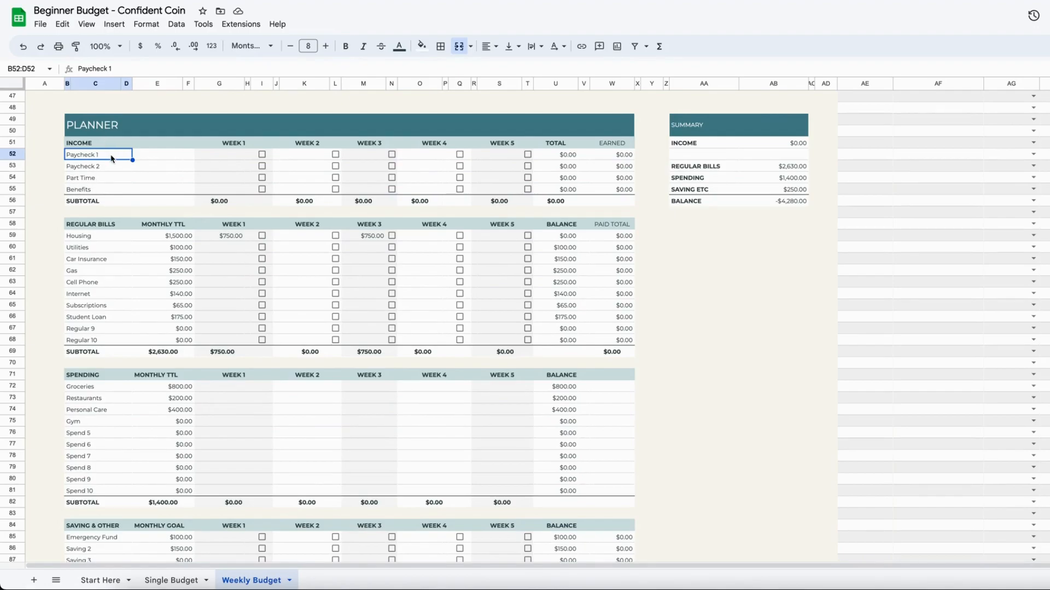
{"action": "left_click", "coordinate": [96, 239]}
{"action": "left_click_drag", "start_coordinate": [95, 238], "coordinate": [97, 329]}
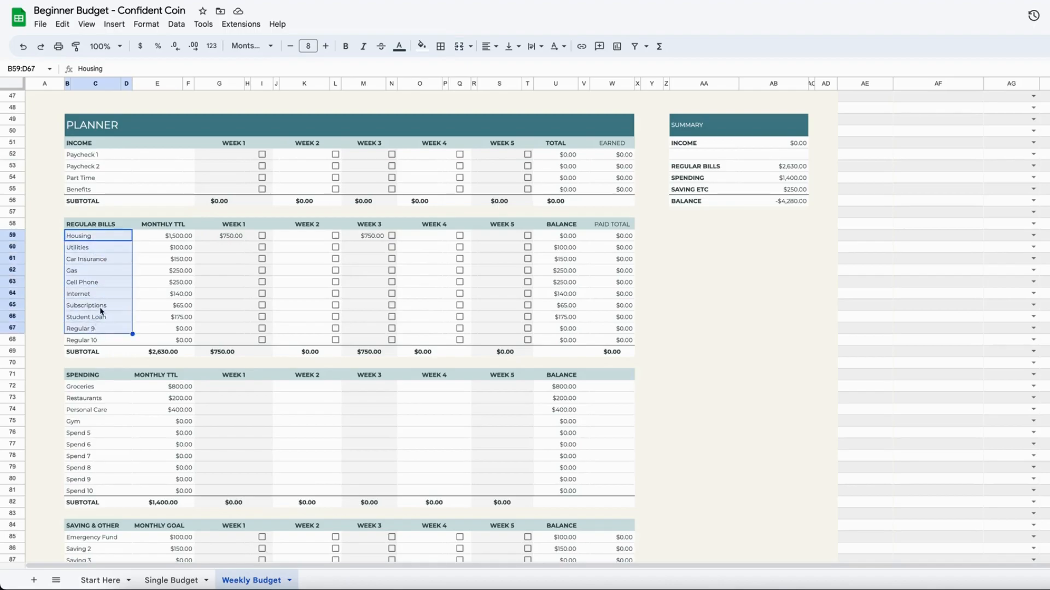
{"action": "scroll", "coordinate": [99, 309], "scroll_direction": "down", "scroll_amount": 4}
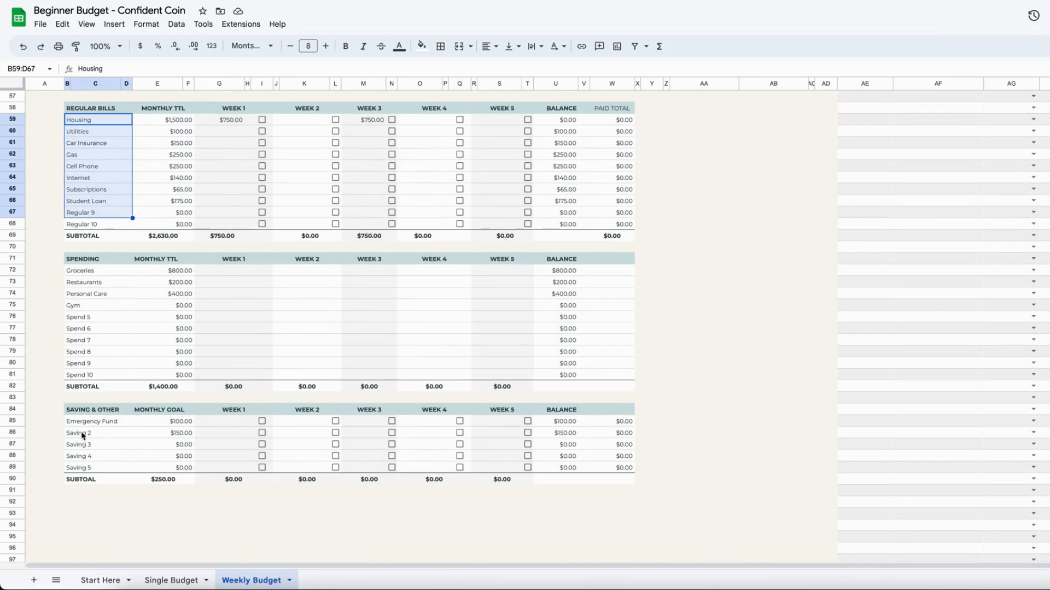
{"action": "scroll", "coordinate": [112, 434], "scroll_direction": "up", "scroll_amount": 2}
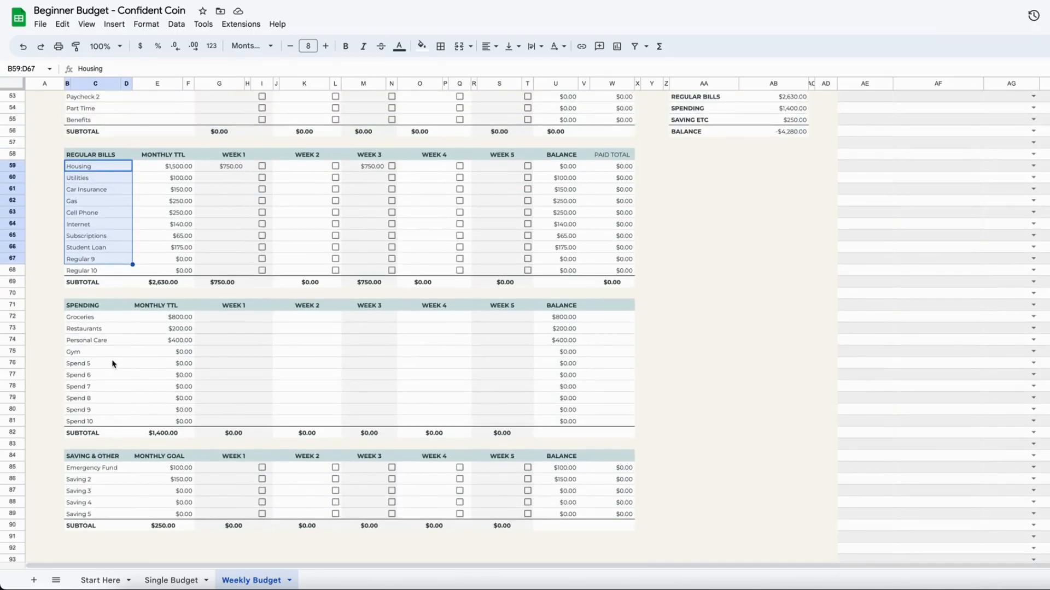
{"action": "scroll", "coordinate": [108, 364], "scroll_direction": "up", "scroll_amount": 5}
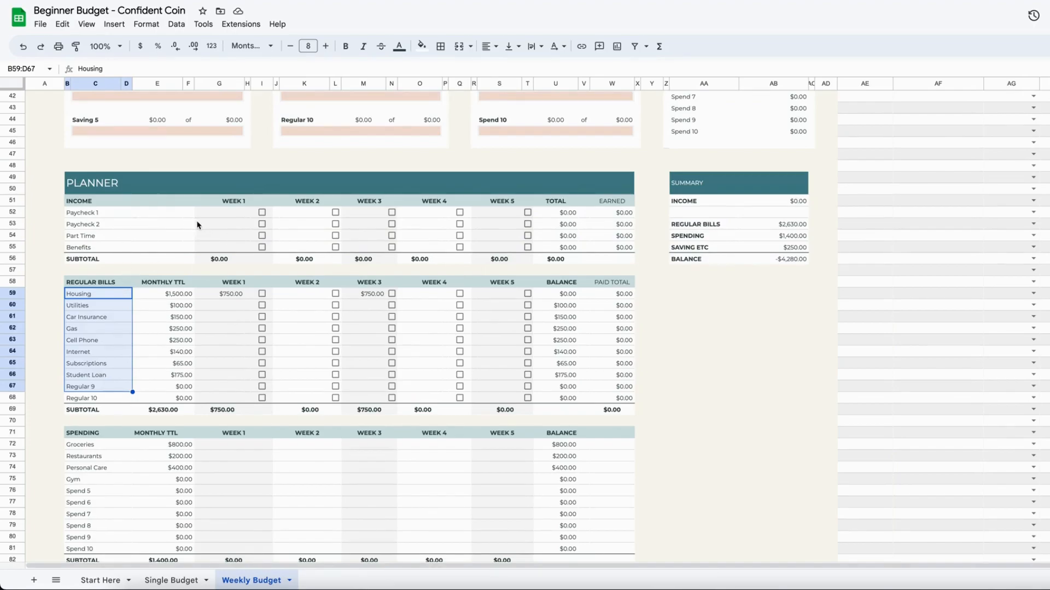
Examine the Planner's Week 1 to Week 5 income columns and the Paycheck 1 entry cells under Weeks 1 to 4.
{"action": "left_click", "coordinate": [227, 201]}
{"action": "left_click", "coordinate": [312, 203]}
{"action": "left_click", "coordinate": [370, 205]}
{"action": "left_click", "coordinate": [423, 206]}
{"action": "left_click", "coordinate": [496, 203]}
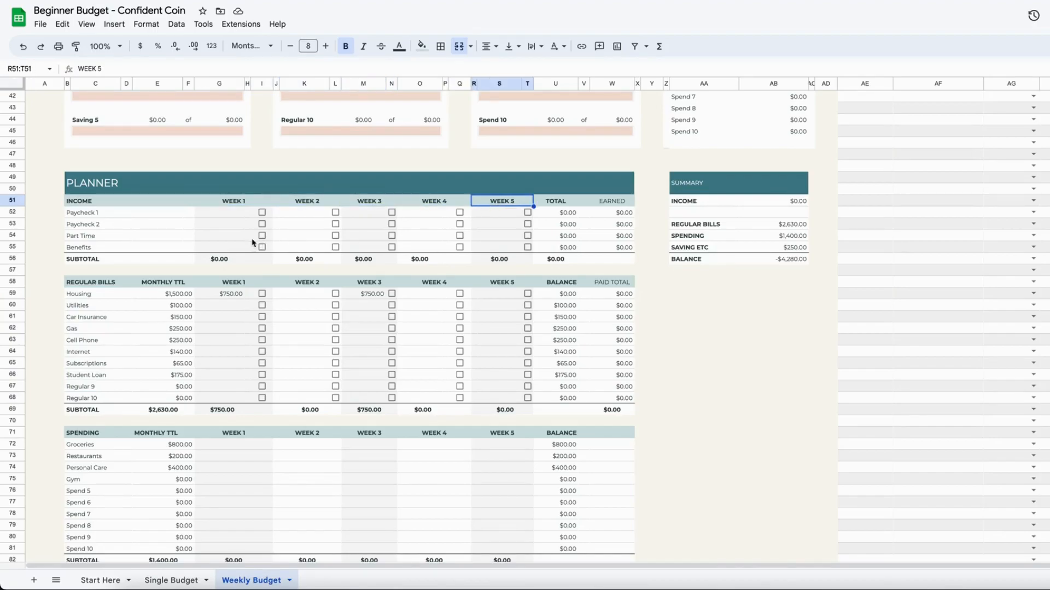
{"action": "left_click", "coordinate": [243, 213]}
{"action": "left_click", "coordinate": [305, 219]}
{"action": "left_click", "coordinate": [368, 218]}
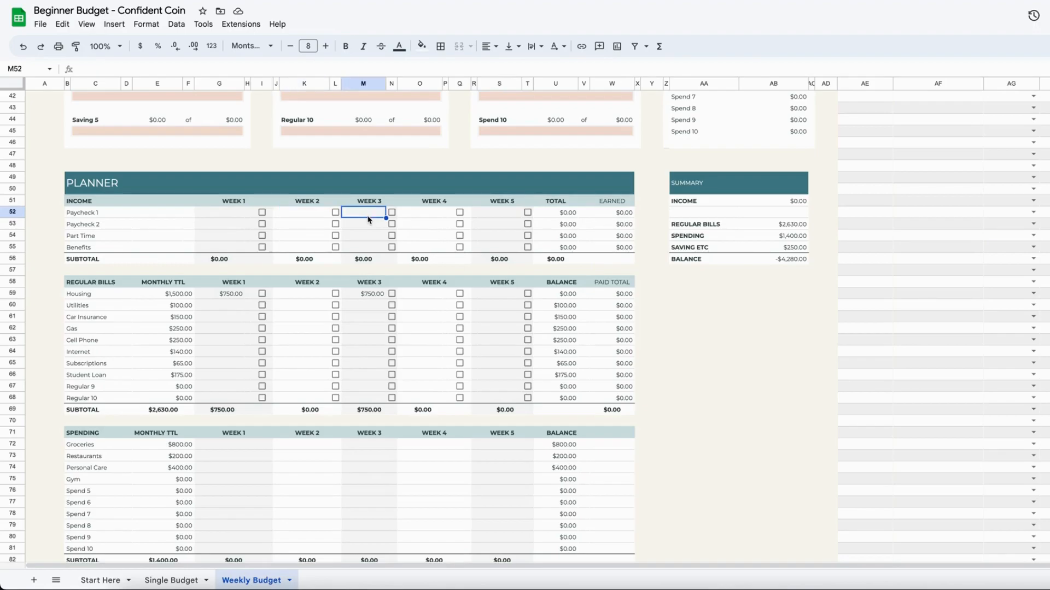
{"action": "left_click", "coordinate": [428, 217]}
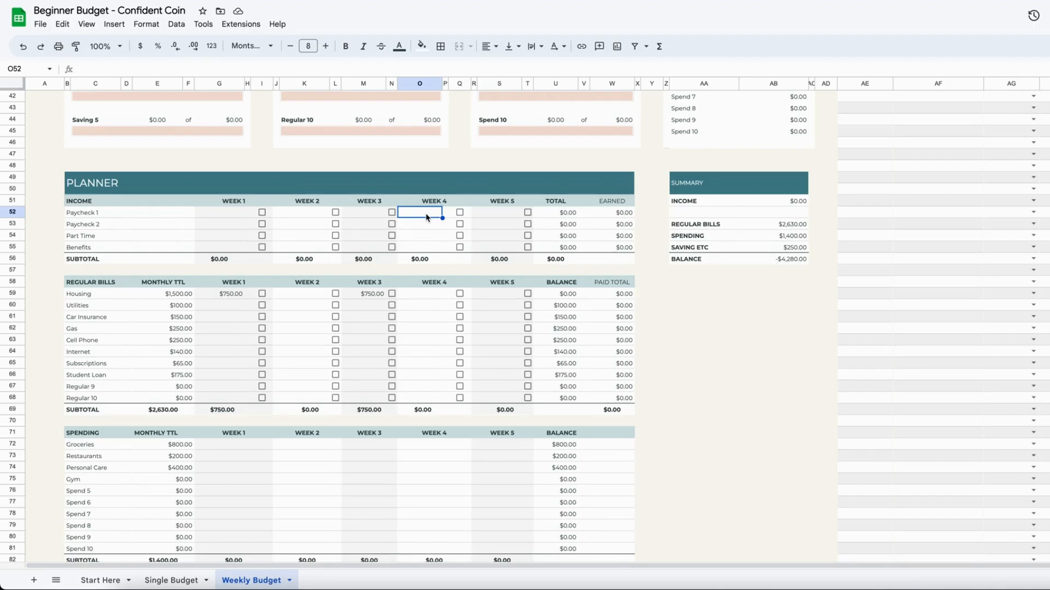
Enter 2000 as the Week 1 income for Paycheck 1 in the Planner.
{"action": "left_click", "coordinate": [100, 206]}
{"action": "left_click", "coordinate": [100, 213]}
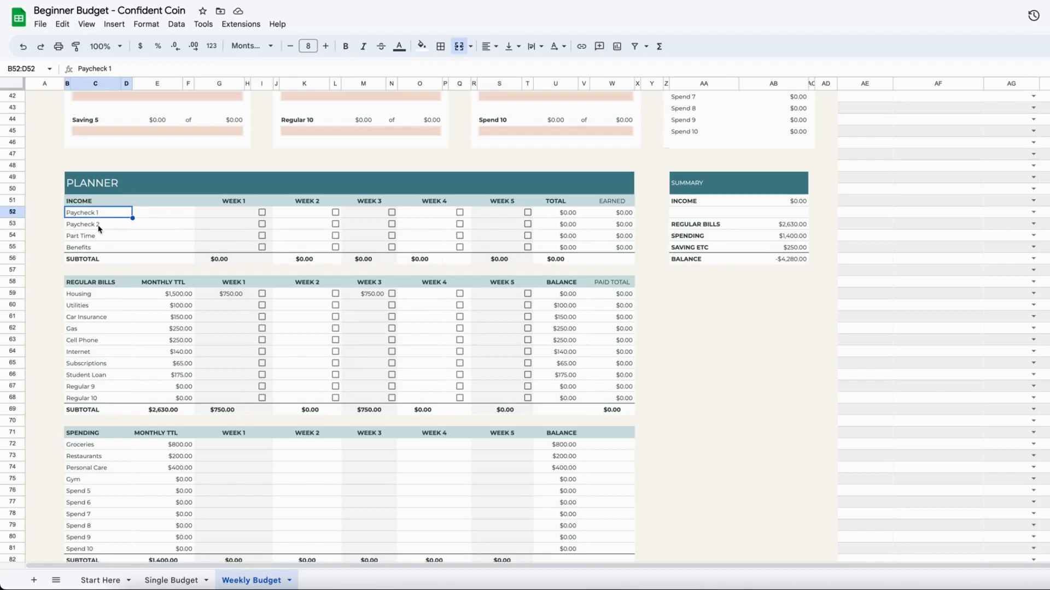
{"action": "left_click", "coordinate": [99, 227]}
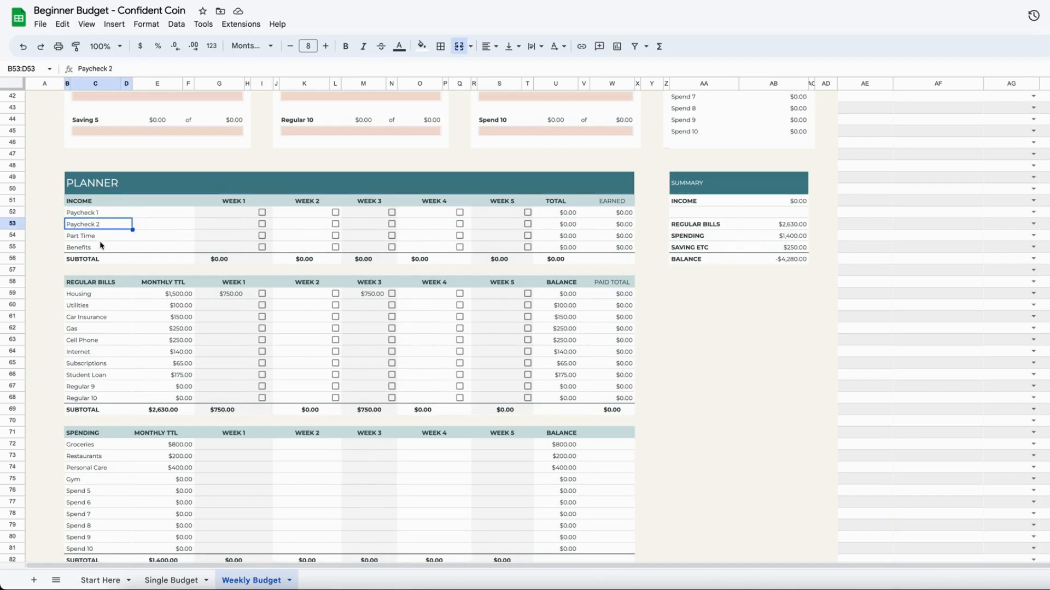
{"action": "left_click", "coordinate": [235, 217]}
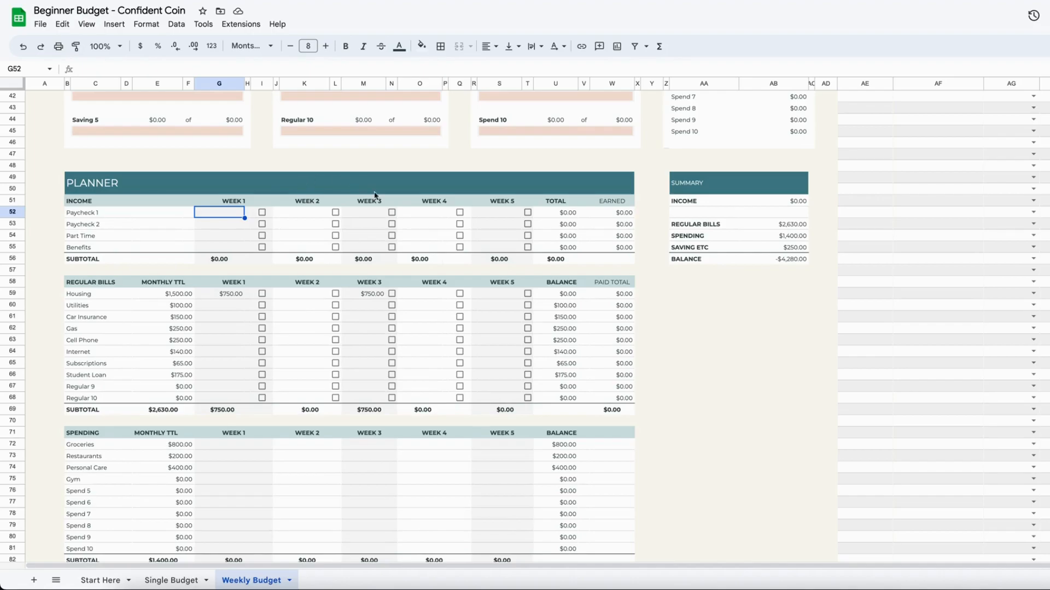
{"action": "type", "text": "2000"}
{"action": "key", "text": "Return"}
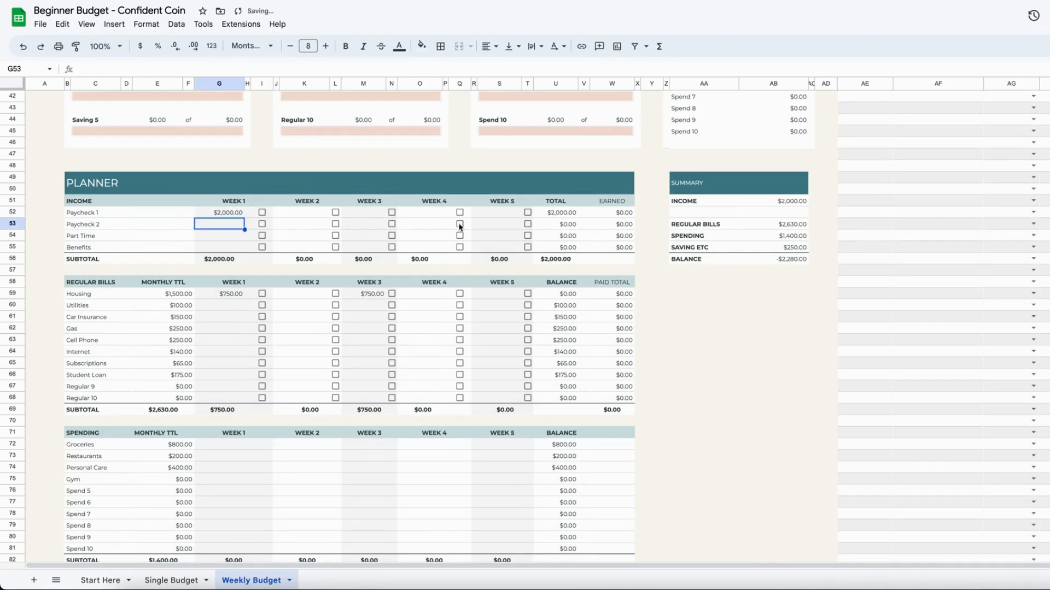
Enter 2000 as the Week 3 income for Paycheck 2 in the Planner.
{"action": "left_click", "coordinate": [377, 224]}
{"action": "type", "text": "2,00"}
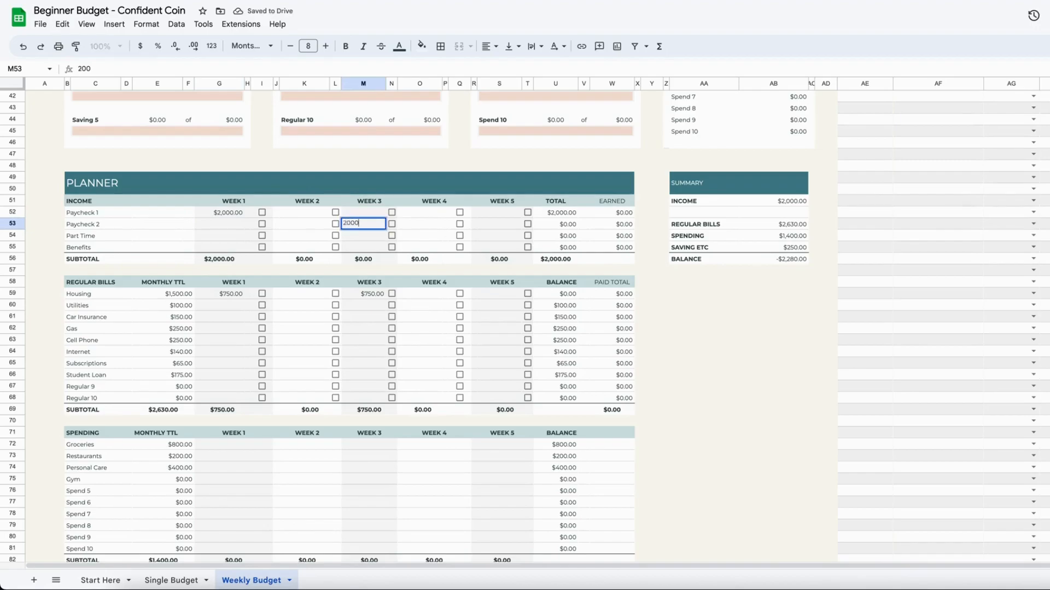
{"action": "type", "text": "0"}
{"action": "key", "text": "Return"}
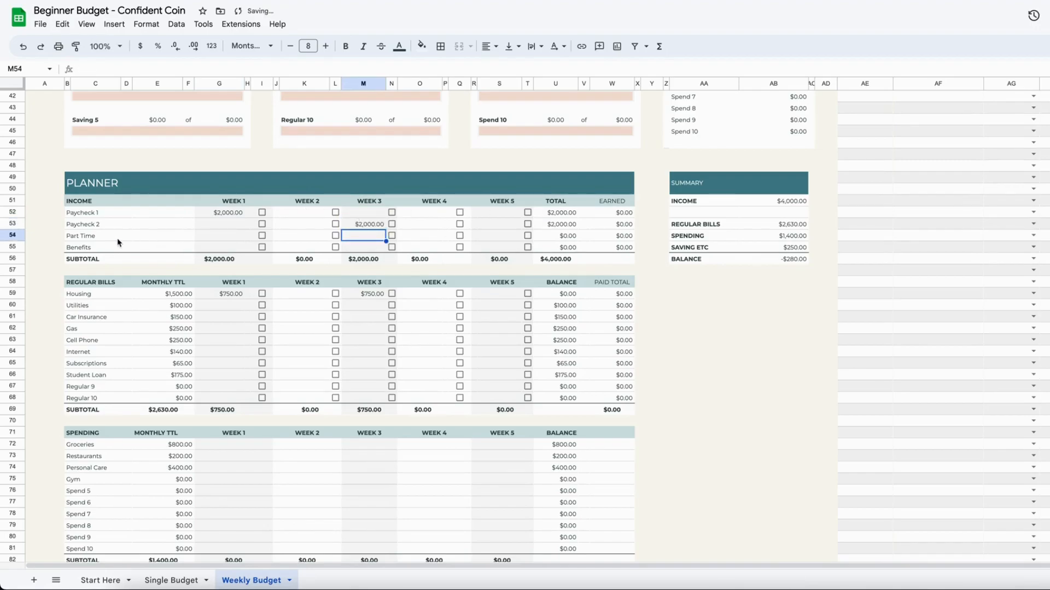
Enter 100 as the Part Time income for both Week 1 and Week 3 in the Planner.
{"action": "left_click", "coordinate": [18, 235]}
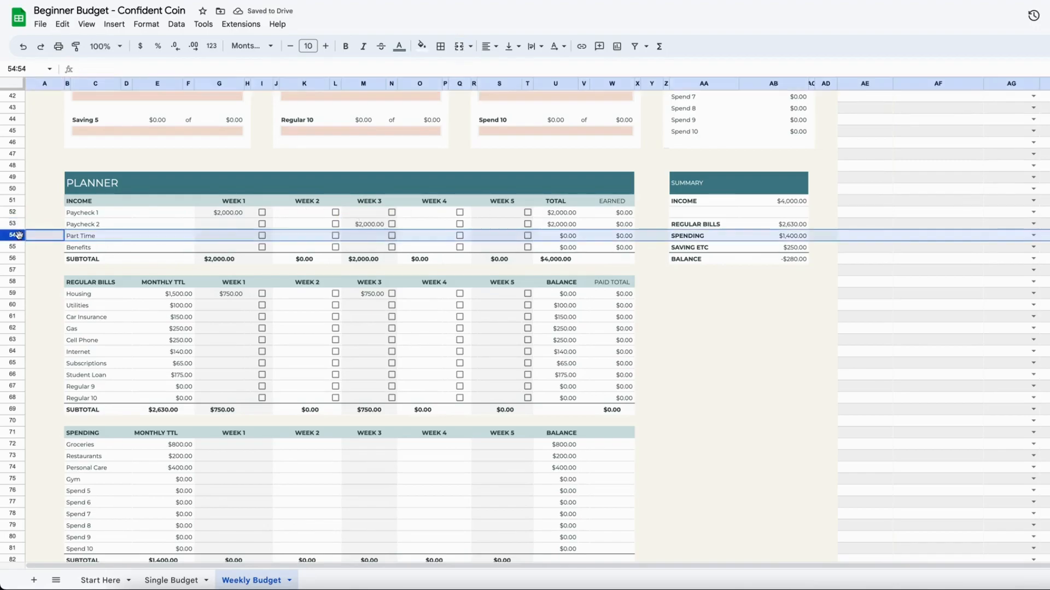
{"action": "left_click", "coordinate": [238, 239]}
{"action": "type", "text": "100"}
{"action": "key", "text": "Return"}
{"action": "left_click", "coordinate": [382, 239]}
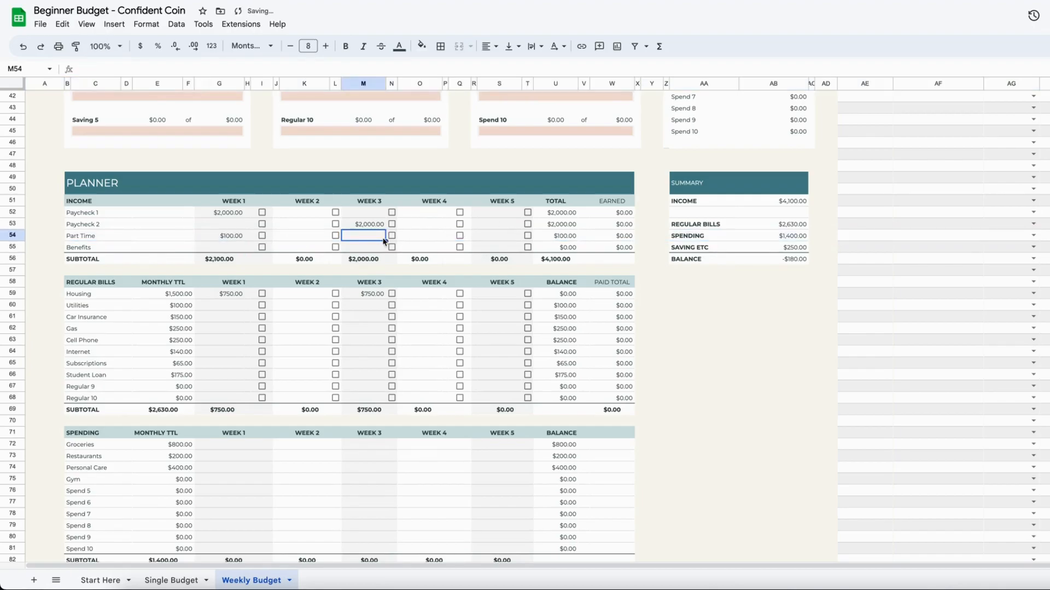
{"action": "type", "text": "100"}
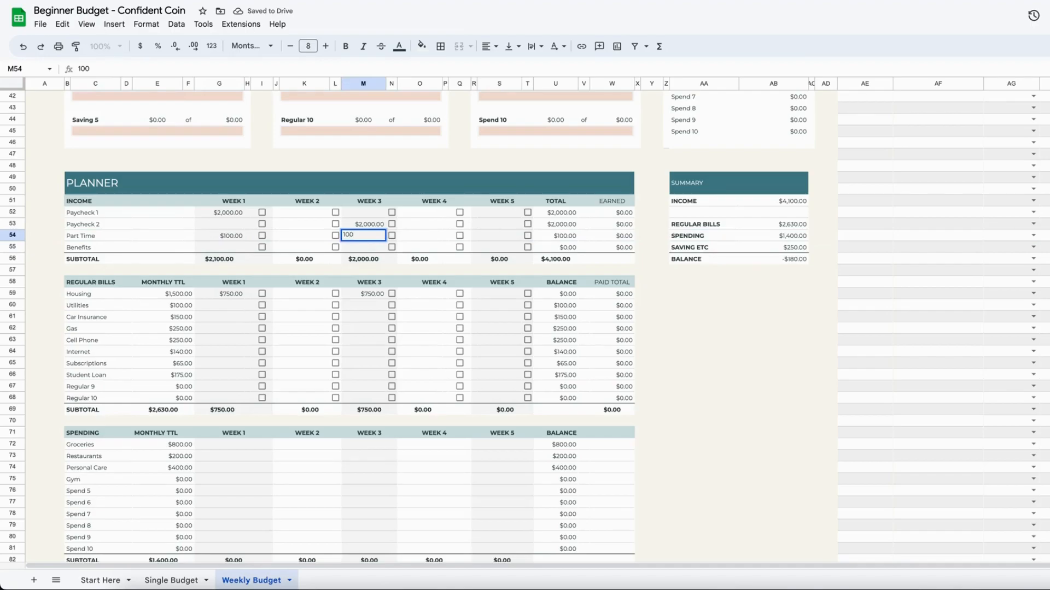
{"action": "type", "text": ".0"}
{"action": "key", "text": "BackSpace"}
{"action": "key", "text": "Return"}
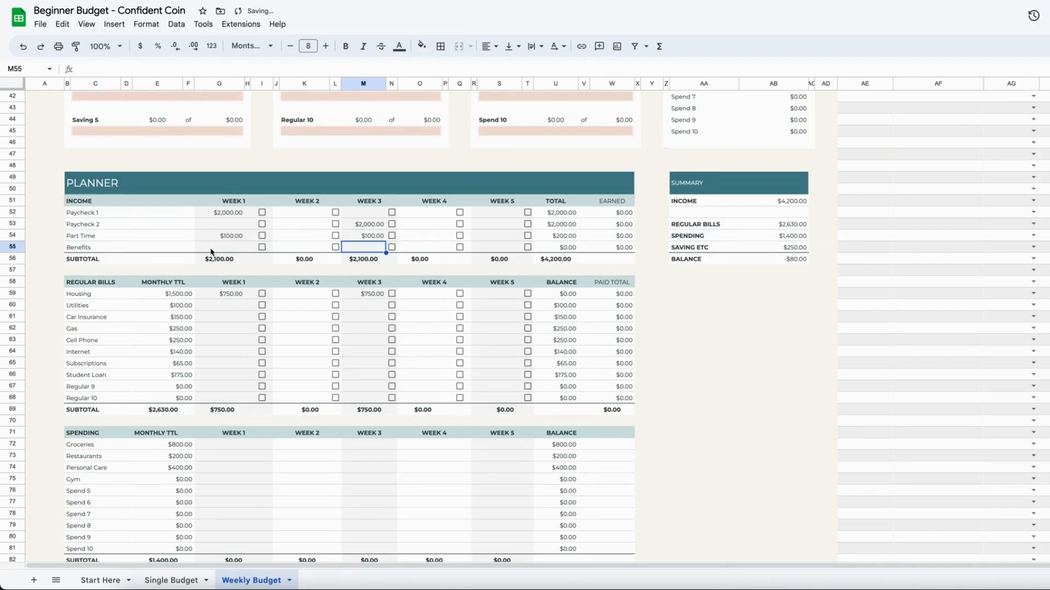
Enter 100 as the Week 3 Benefits income and check the Total column for all four income sources.
{"action": "type", "text": "100"}
{"action": "key", "text": "Return"}
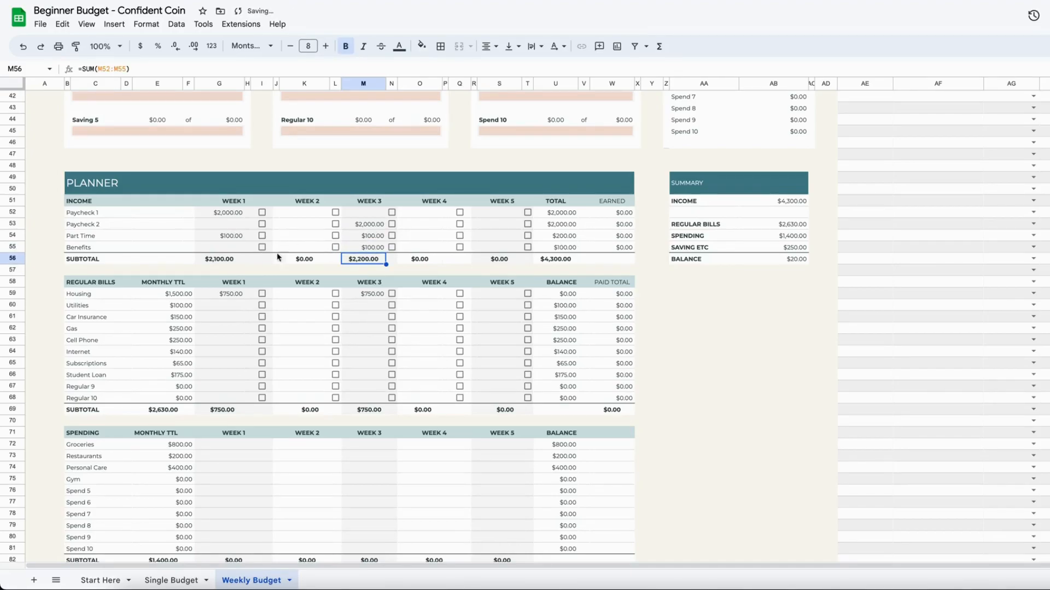
{"action": "left_click", "coordinate": [577, 216]}
{"action": "left_click_drag", "start_coordinate": [577, 216], "coordinate": [572, 247]}
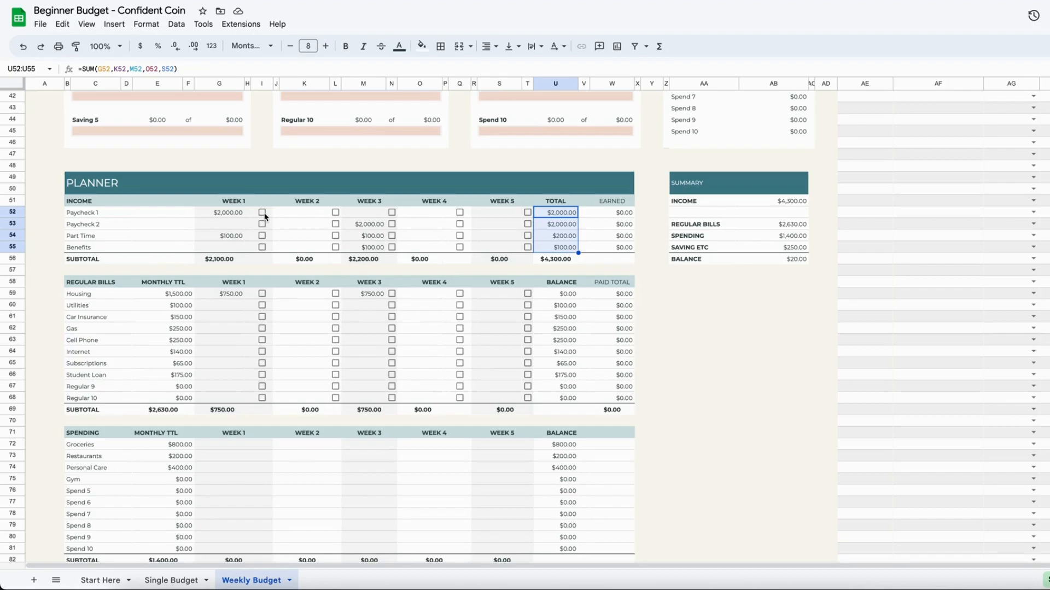
Mark Paycheck 1 as received in Week 1, and check its amount in the Earned column and the Income section.
{"action": "left_click", "coordinate": [263, 213]}
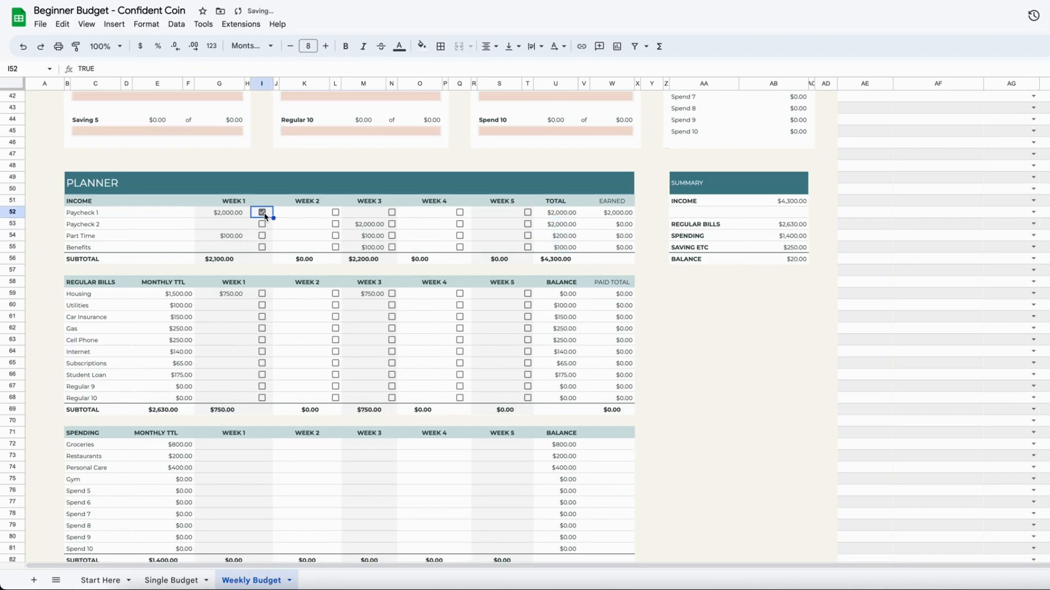
{"action": "left_click", "coordinate": [631, 216]}
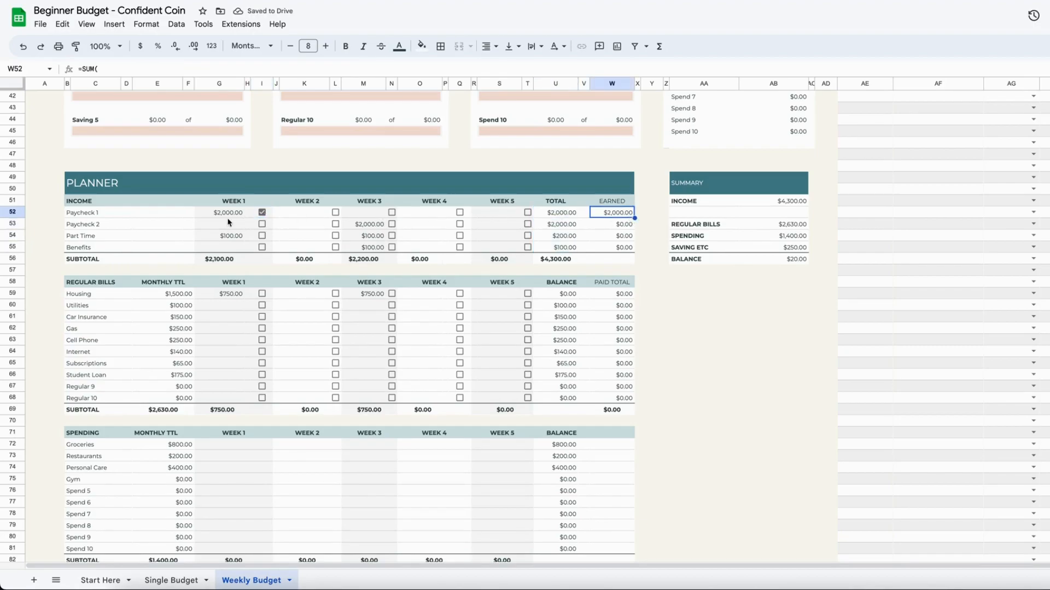
{"action": "scroll", "coordinate": [229, 222], "scroll_direction": "up", "scroll_amount": 7}
{"action": "scroll", "coordinate": [229, 222], "scroll_direction": "up", "scroll_amount": 3}
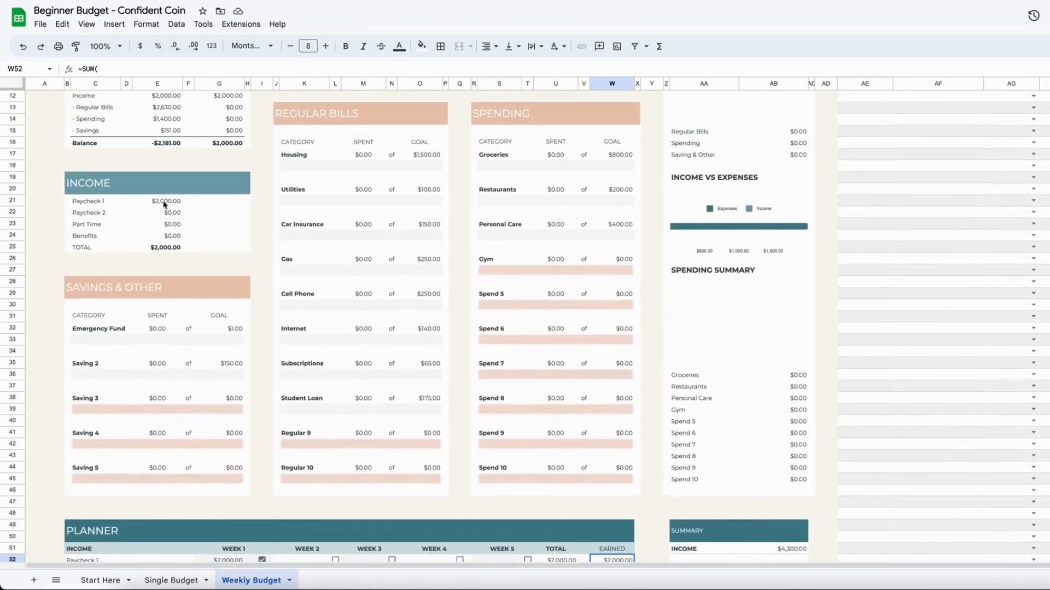
{"action": "left_click", "coordinate": [167, 202]}
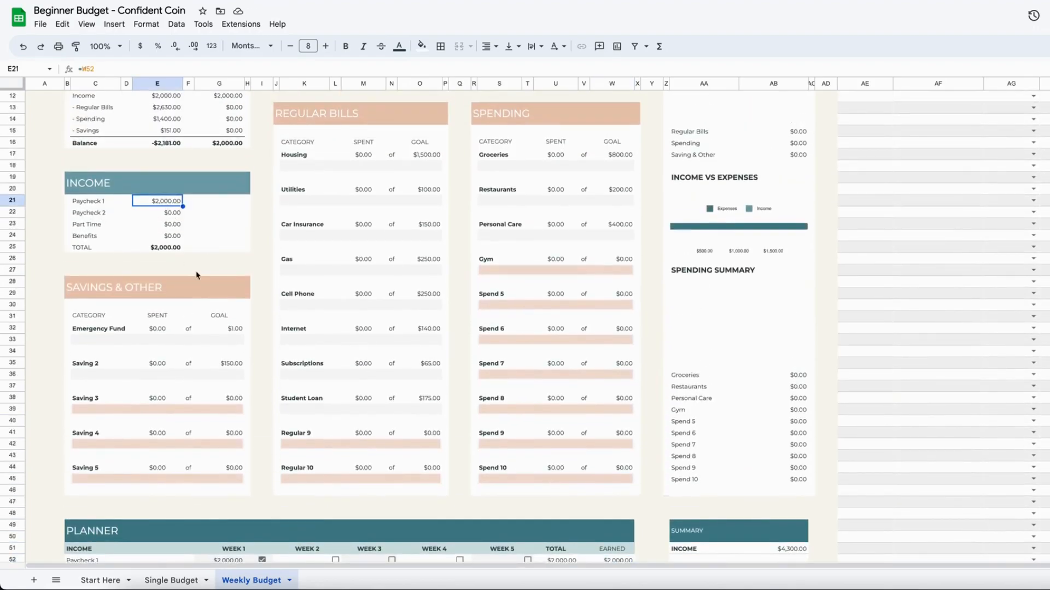
Mark Paycheck 2, Part Time and Benefits as received in Week 3, and check their amounts in the Income section.
{"action": "scroll", "coordinate": [259, 322], "scroll_direction": "down", "scroll_amount": 9}
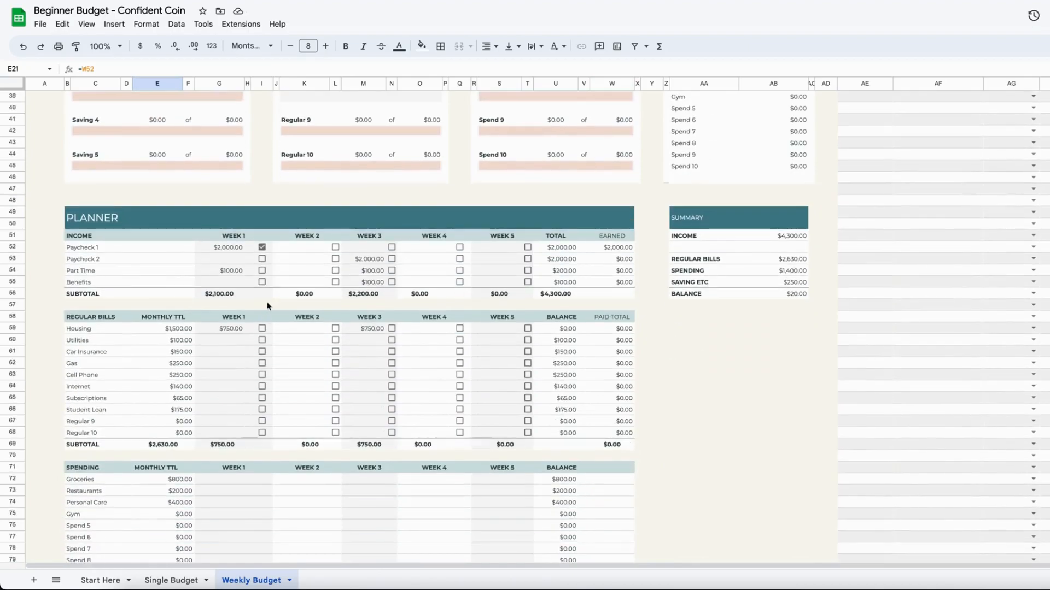
{"action": "left_click", "coordinate": [392, 259]}
{"action": "left_click", "coordinate": [392, 271]}
{"action": "left_click", "coordinate": [392, 282]}
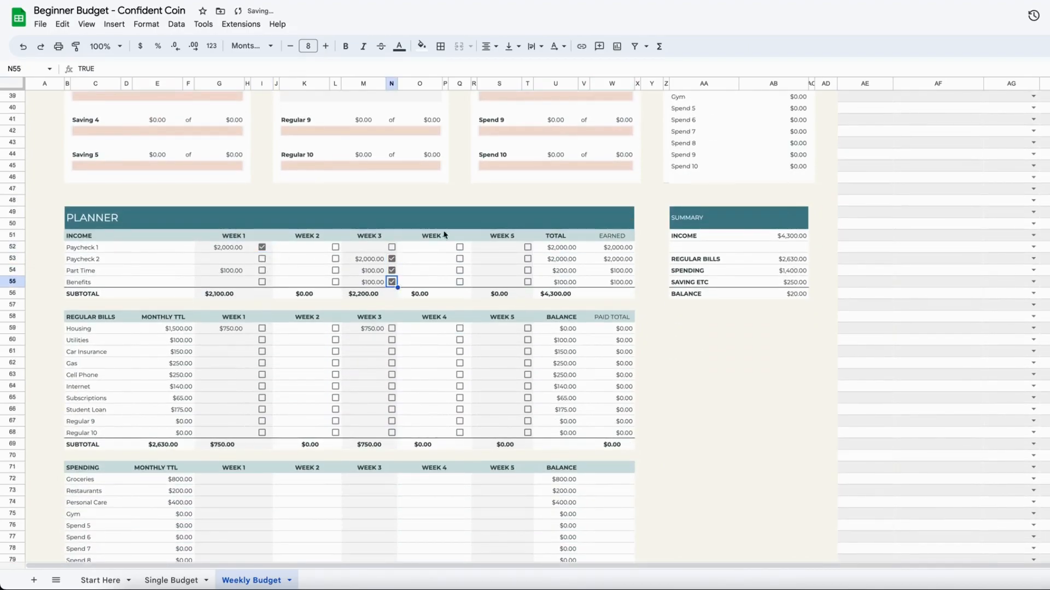
{"action": "scroll", "coordinate": [130, 314], "scroll_direction": "up", "scroll_amount": 9}
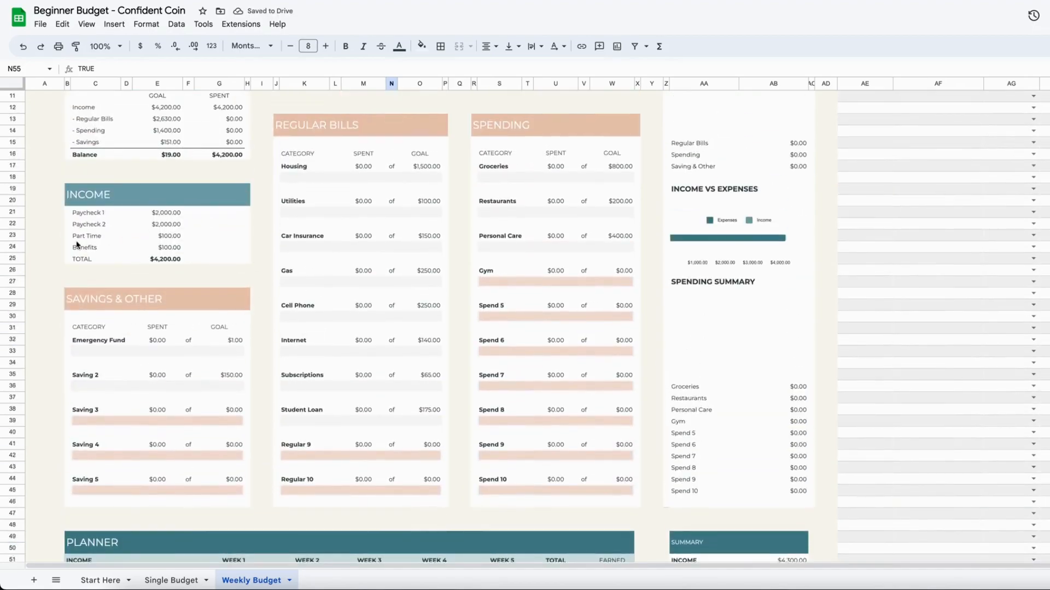
{"action": "scroll", "coordinate": [156, 345], "scroll_direction": "down", "scroll_amount": 8}
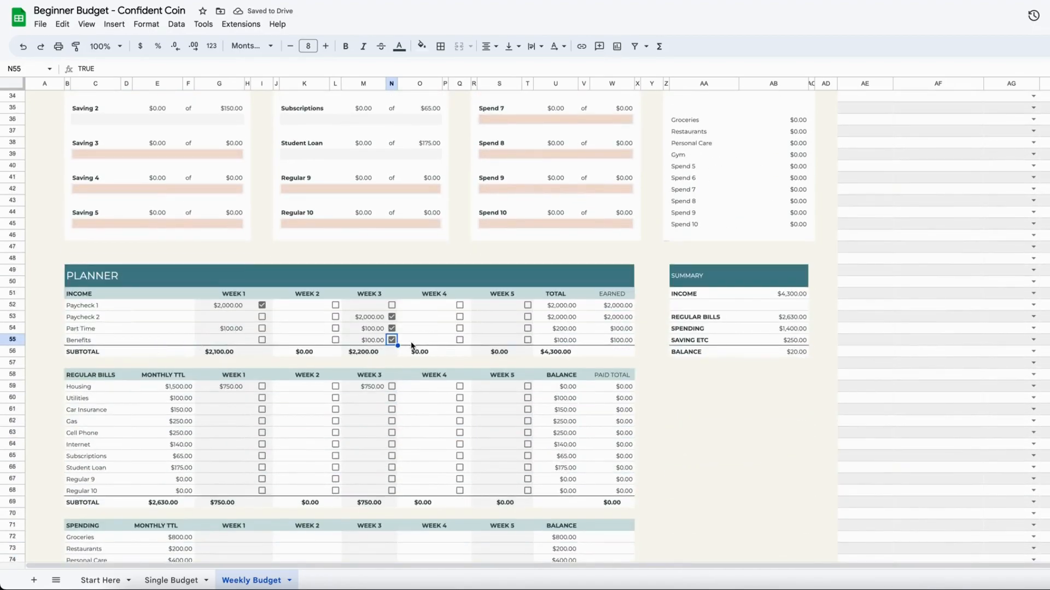
Toggle the Week 3 Benefits checkbox off and back on.
{"action": "left_click", "coordinate": [392, 340]}
{"action": "left_click", "coordinate": [392, 339]}
{"action": "scroll", "coordinate": [371, 340], "scroll_direction": "down", "scroll_amount": 4}
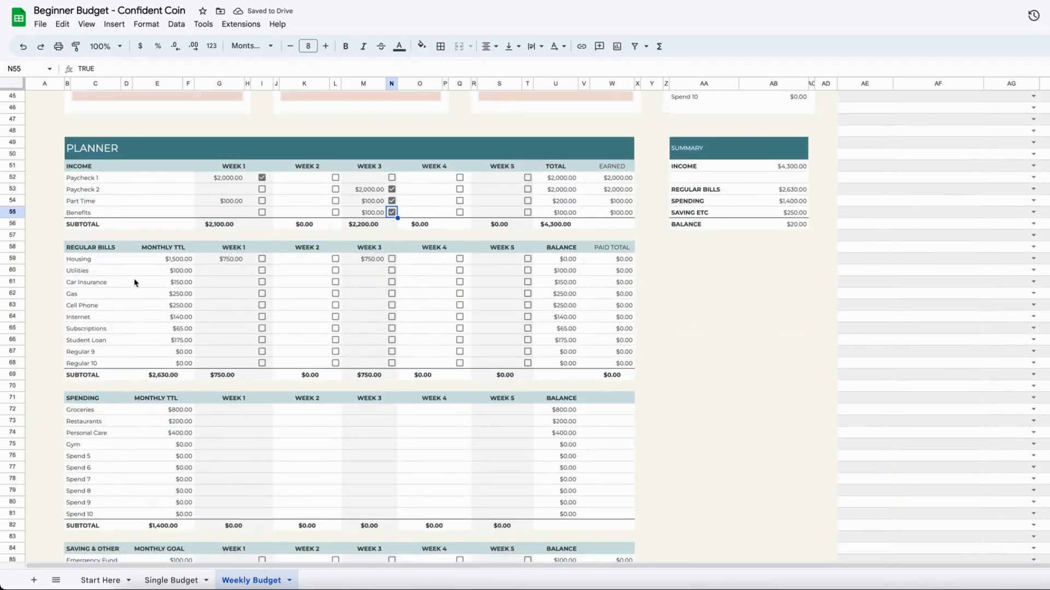
Examine the Regular Bills list in the Planner and the monthly total for Housing.
{"action": "left_click_drag", "start_coordinate": [92, 261], "coordinate": [97, 362]}
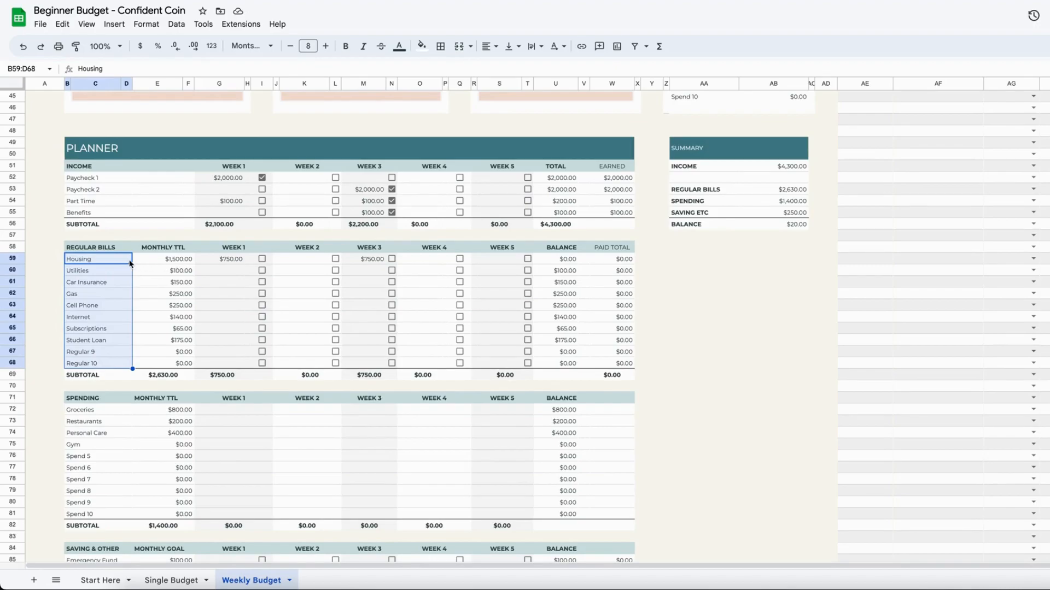
{"action": "left_click", "coordinate": [172, 263]}
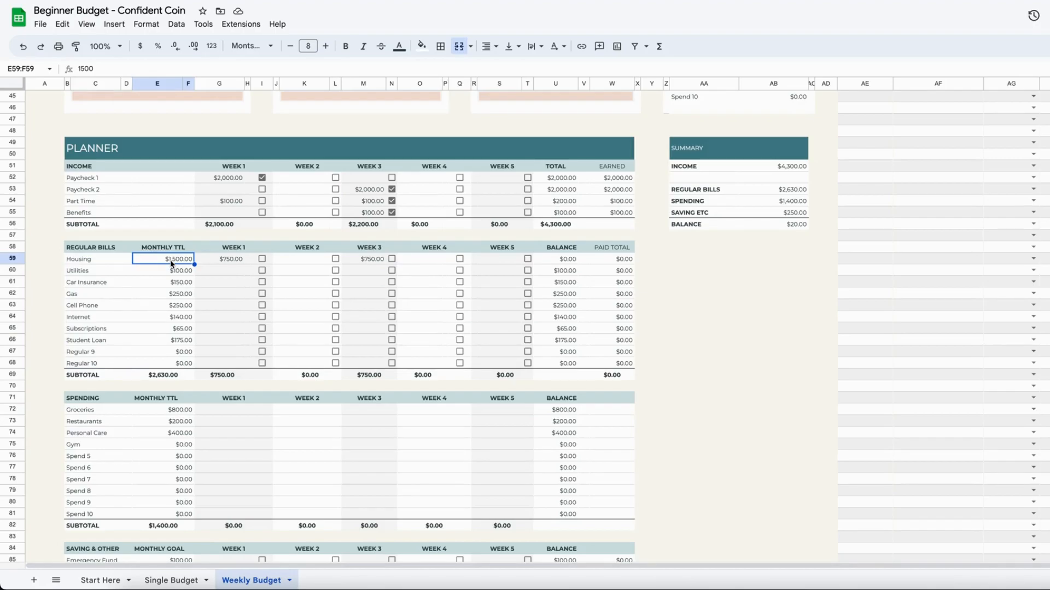
{"action": "left_click", "coordinate": [94, 264]}
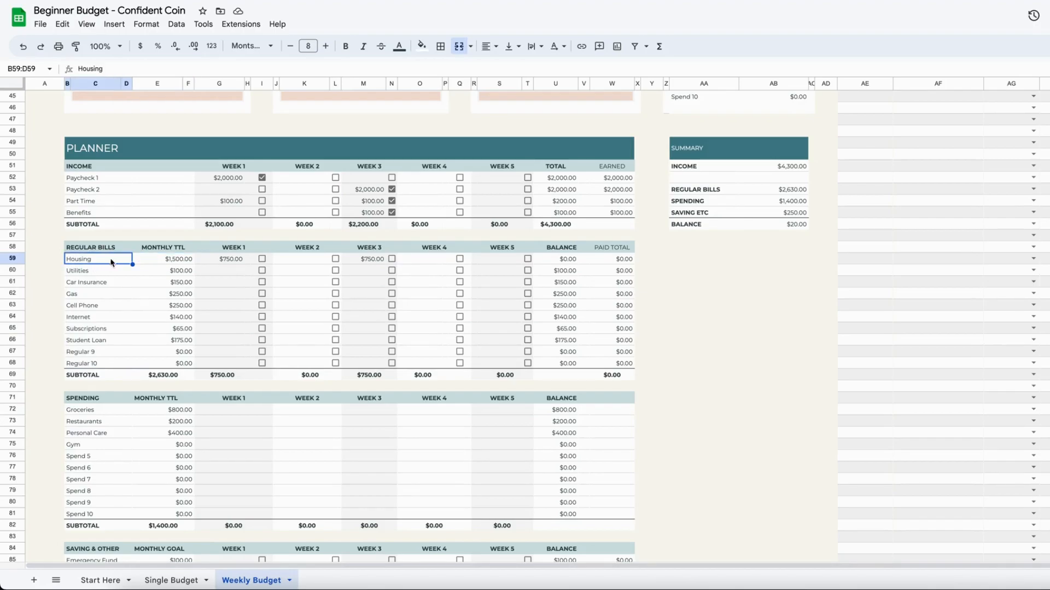
{"action": "left_click", "coordinate": [166, 263]}
{"action": "left_click", "coordinate": [162, 250]}
{"action": "left_click", "coordinate": [186, 263]}
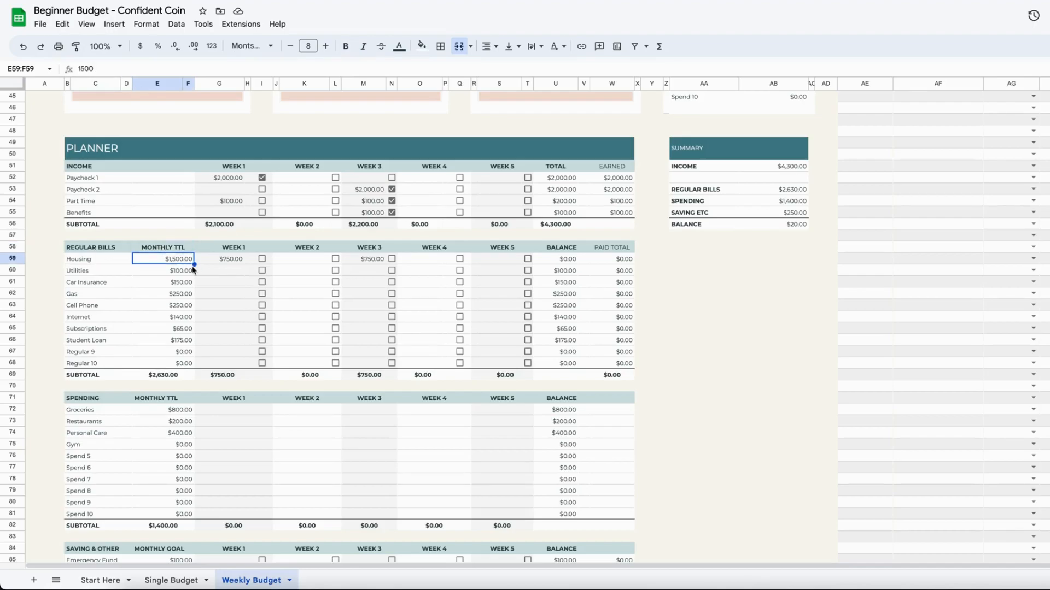
Clear the Week 1 and Week 3 Housing amounts and enter 750 again for each of these weeks.
{"action": "left_click", "coordinate": [235, 264]}
{"action": "key", "text": "Delete"}
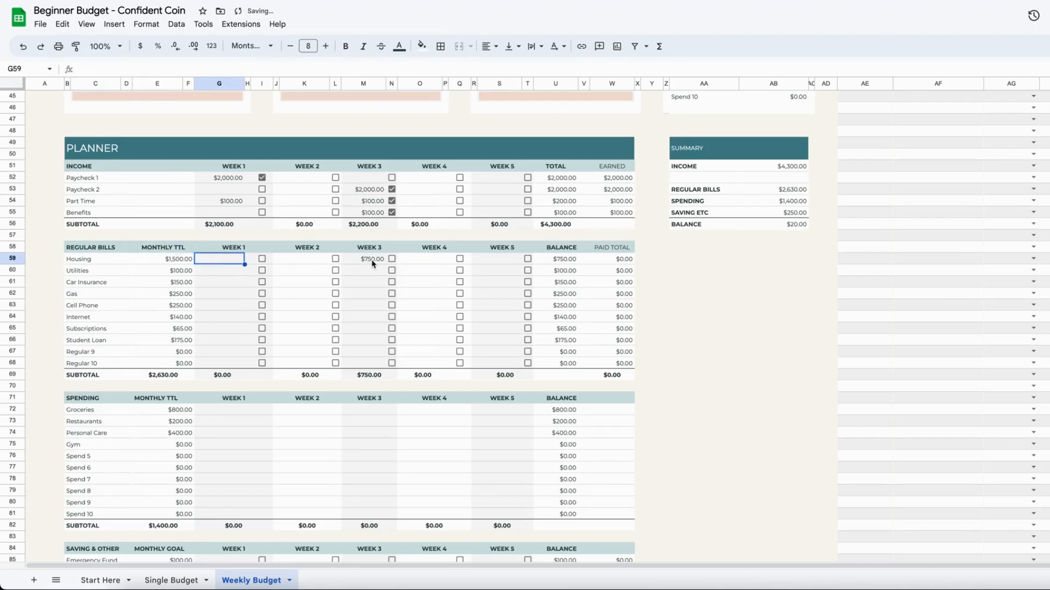
{"action": "left_click", "coordinate": [372, 264]}
{"action": "key", "text": "Delete"}
{"action": "left_click", "coordinate": [209, 264]}
{"action": "type", "text": "750"}
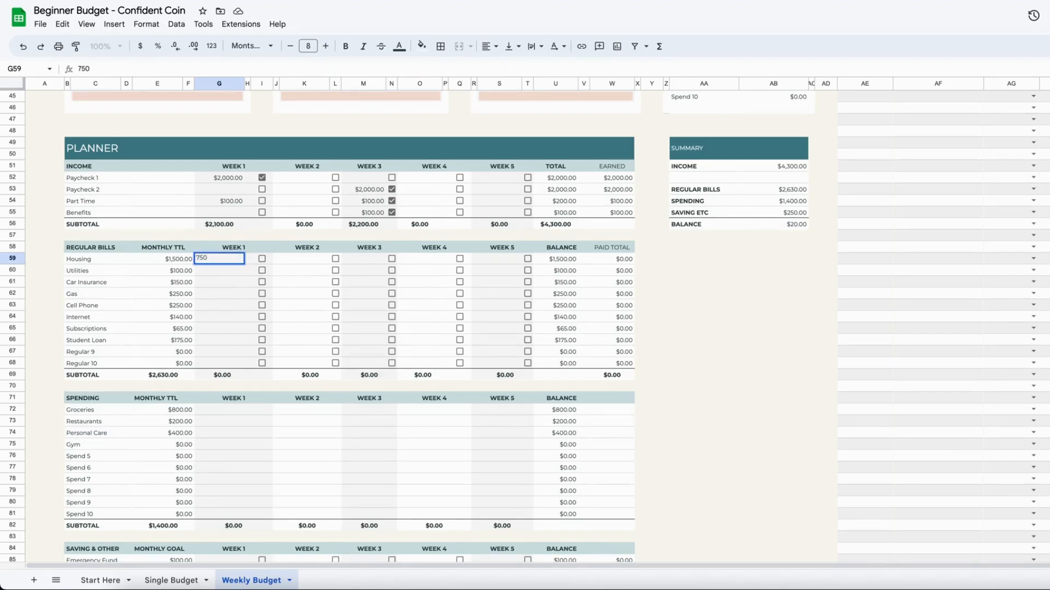
{"action": "key", "text": "Return"}
{"action": "left_click", "coordinate": [355, 261]}
{"action": "type", "text": "75"}
{"action": "key", "text": "Return"}
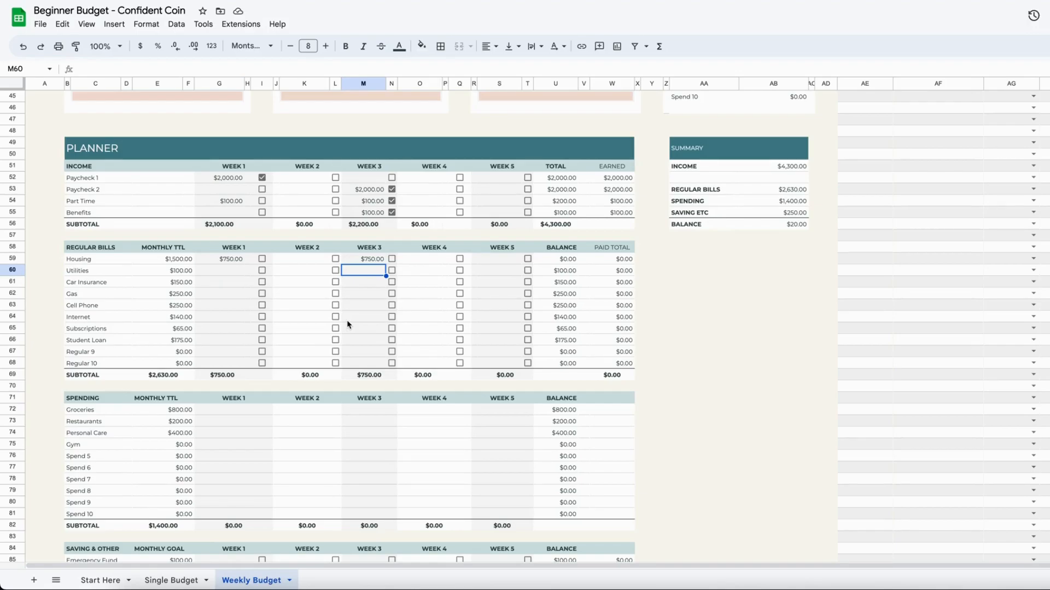
Select the monthly totals from Utilities to Student Loan, and enter 50 as the Week 1 Utilities amount.
{"action": "left_click_drag", "start_coordinate": [134, 274], "coordinate": [189, 344]}
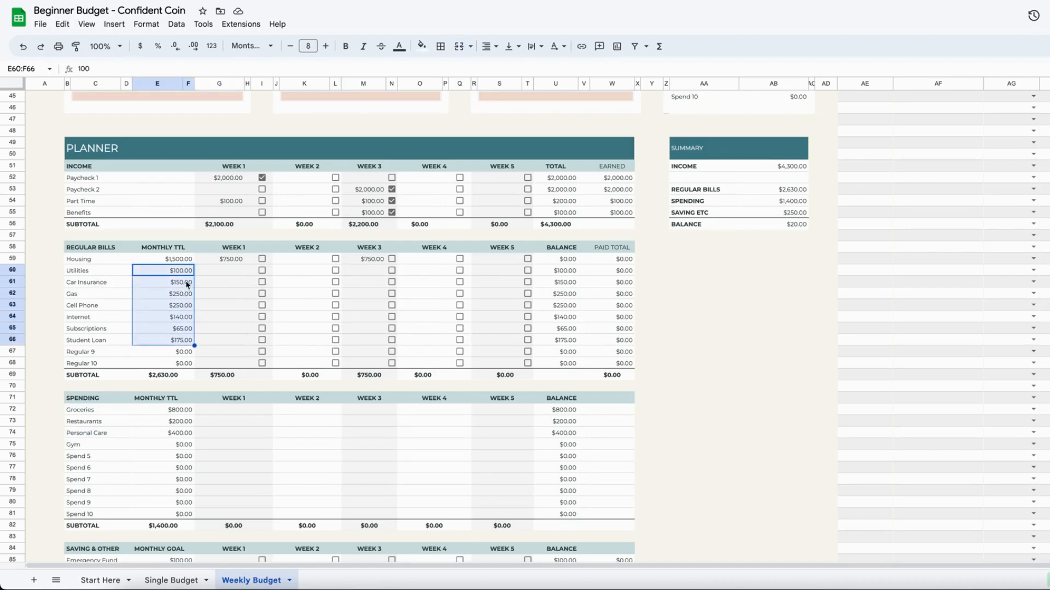
{"action": "left_click", "coordinate": [228, 274]}
{"action": "type", "text": "50"}
{"action": "key", "text": "Return"}
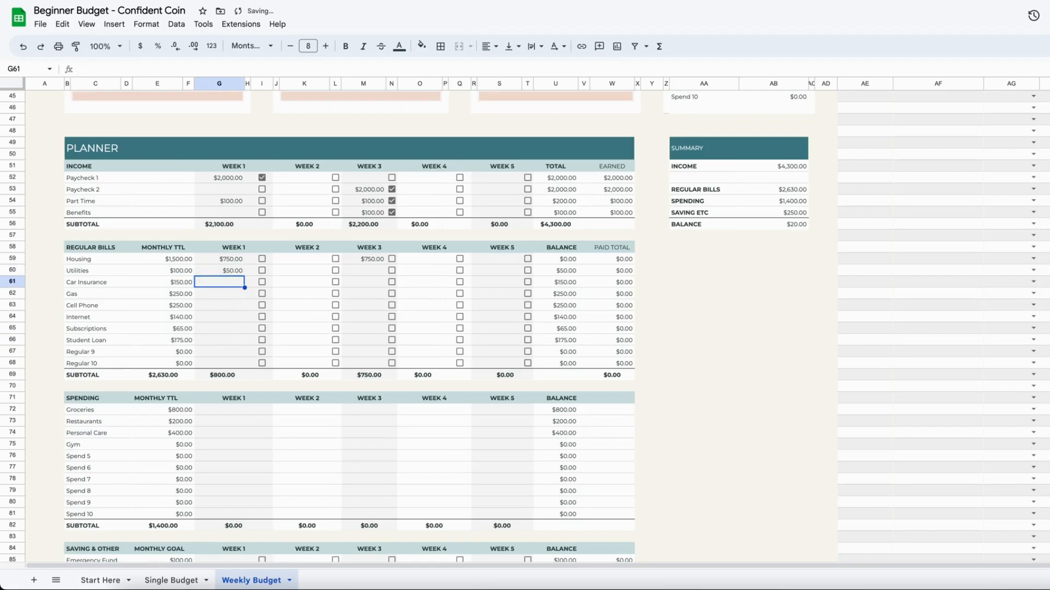
Check the Balance column for Regular Bills, comparing Housing and Utilities balances with their monthly totals and weekly amounts.
{"action": "left_click", "coordinate": [574, 274]}
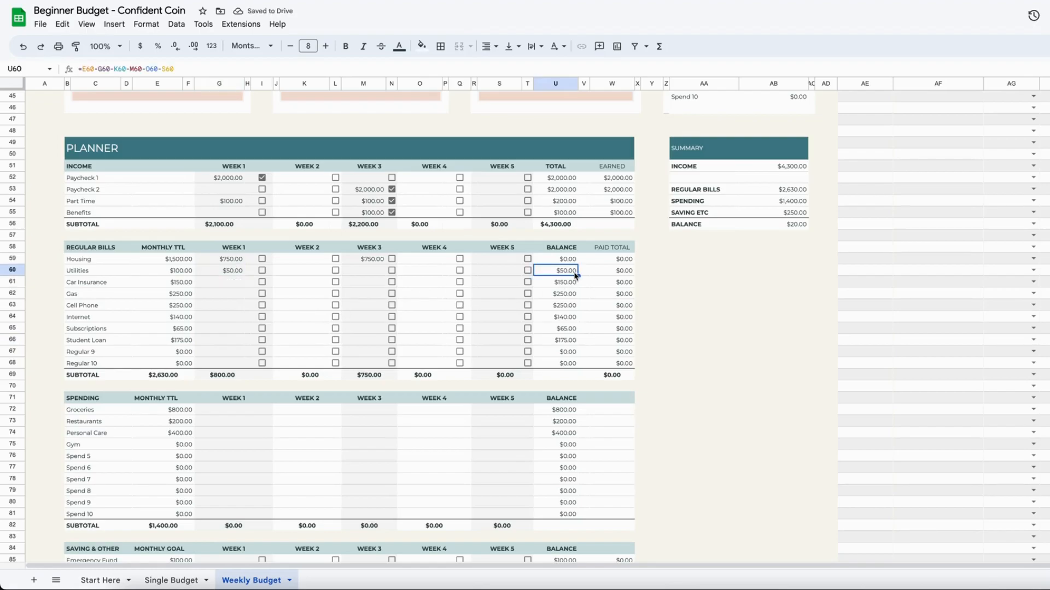
{"action": "left_click_drag", "start_coordinate": [567, 248], "coordinate": [569, 364]}
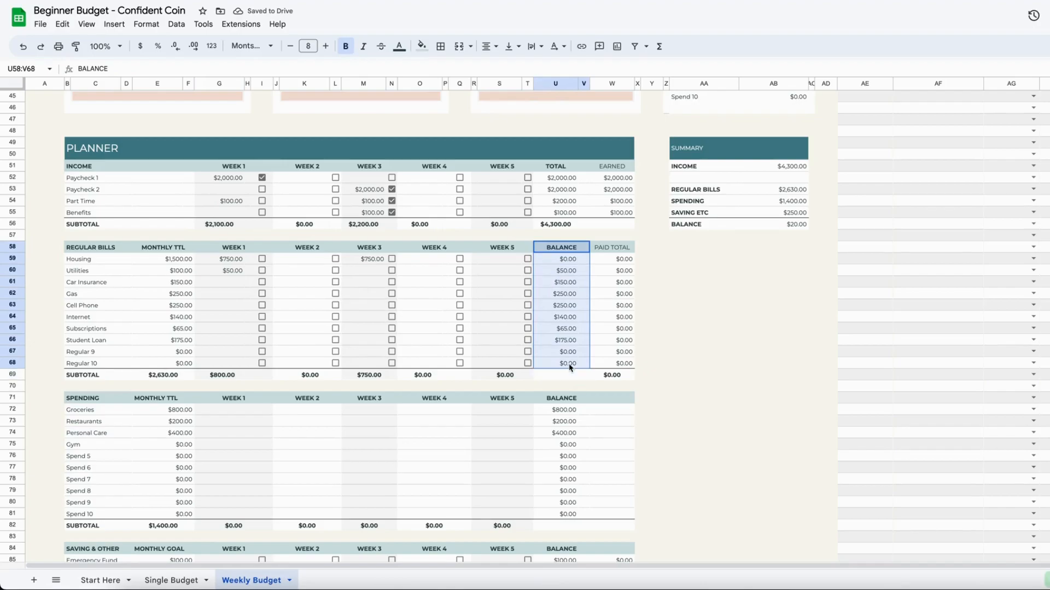
{"action": "left_click", "coordinate": [570, 260]}
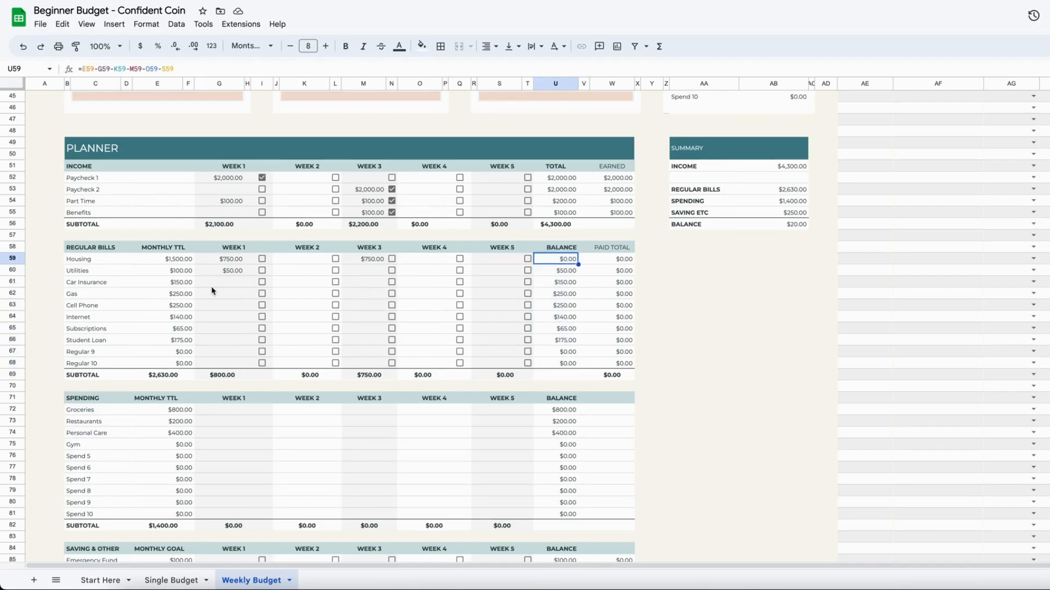
{"action": "left_click", "coordinate": [169, 260]}
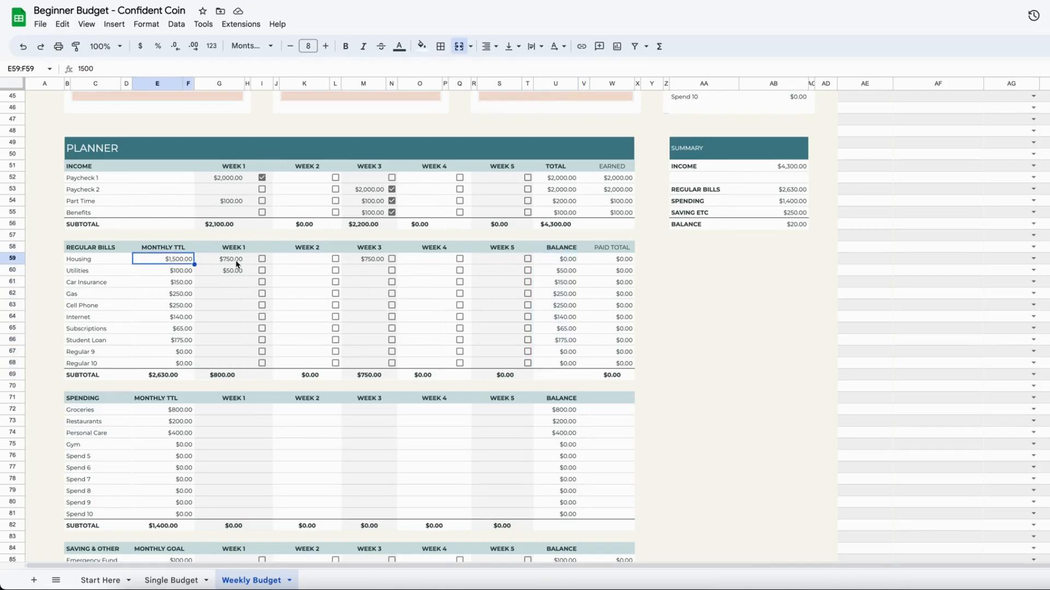
{"action": "left_click", "coordinate": [236, 261]}
{"action": "left_click", "coordinate": [365, 261]}
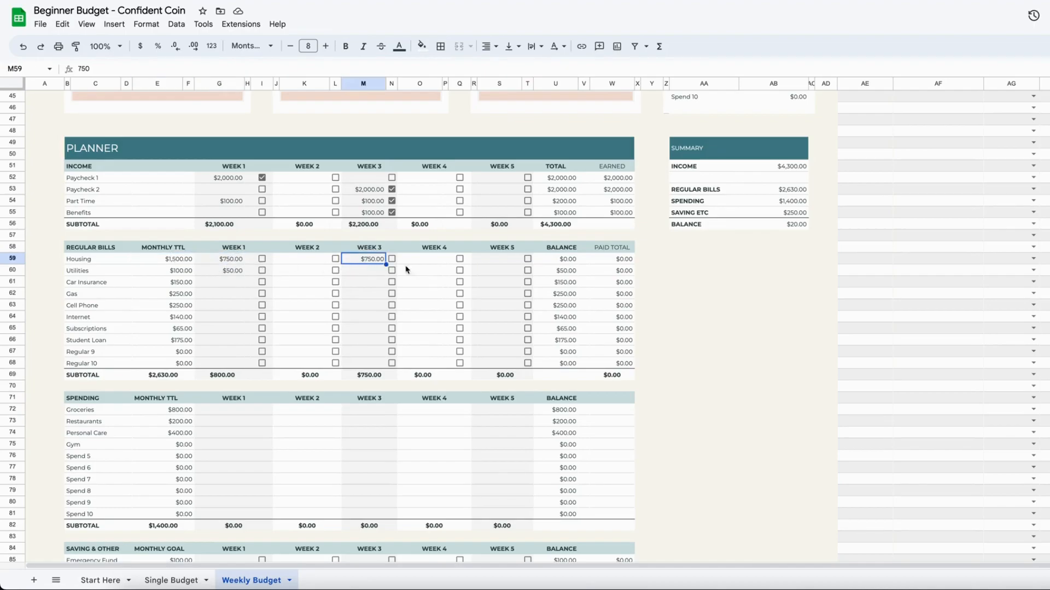
{"action": "left_click", "coordinate": [565, 262]}
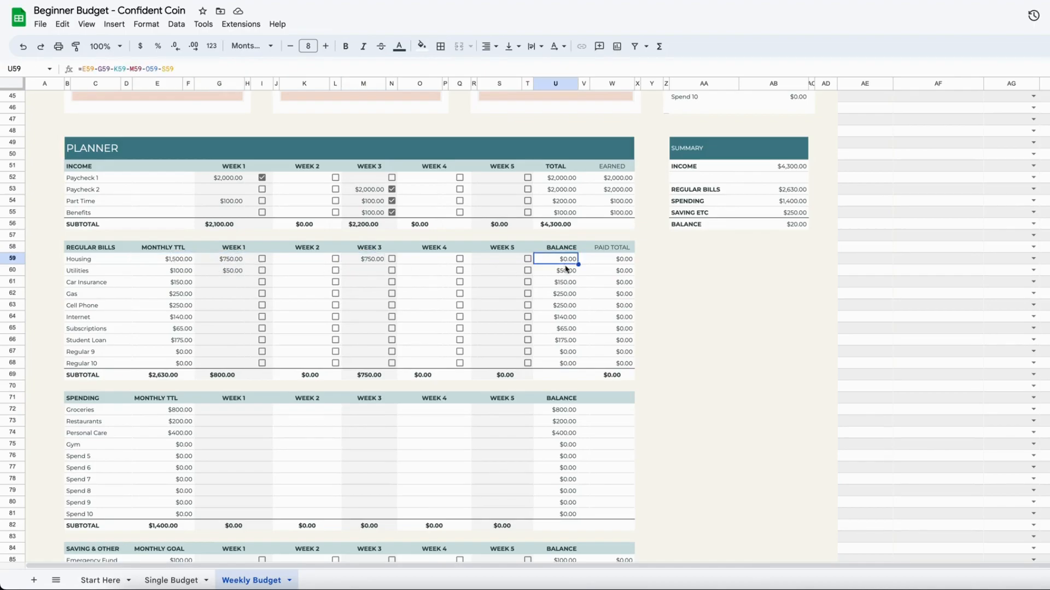
{"action": "left_click", "coordinate": [176, 274]}
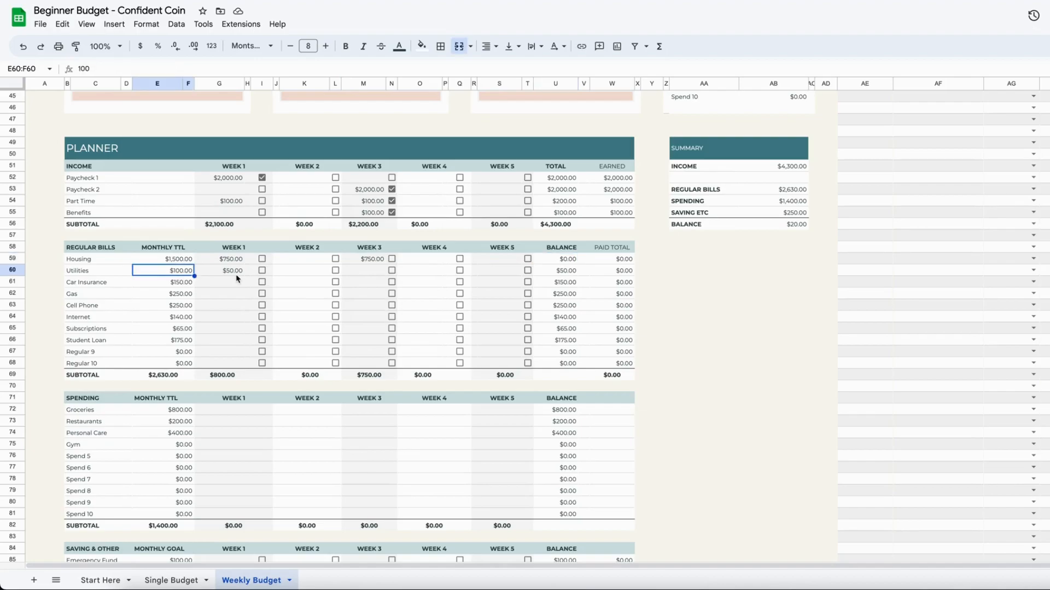
{"action": "left_click", "coordinate": [236, 275]}
{"action": "left_click", "coordinate": [569, 274]}
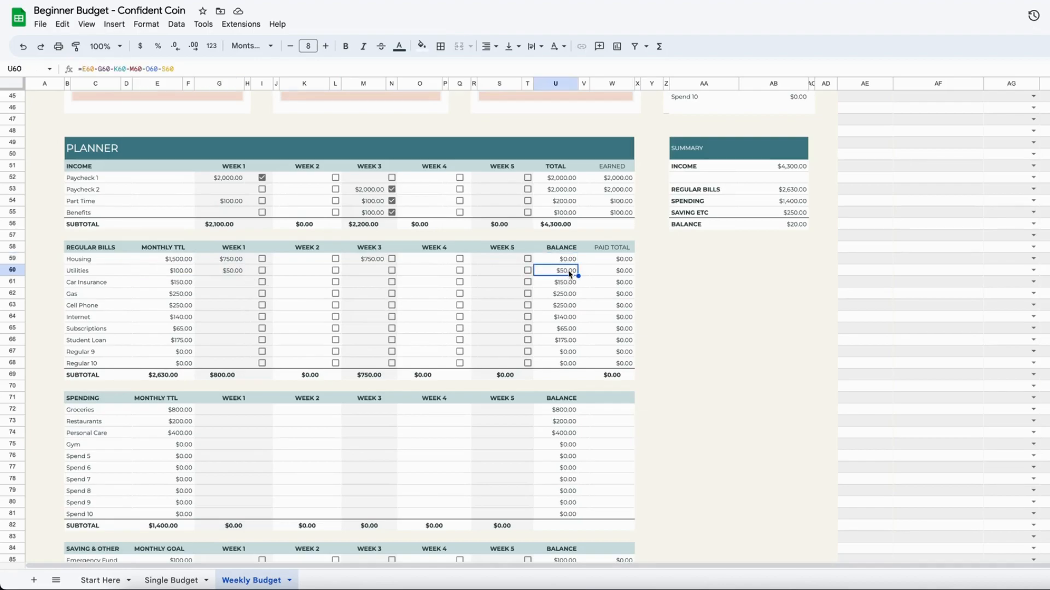
Enter 50 as the Week 3 Utilities amount.
{"action": "left_click", "coordinate": [370, 273]}
{"action": "type", "text": "50"}
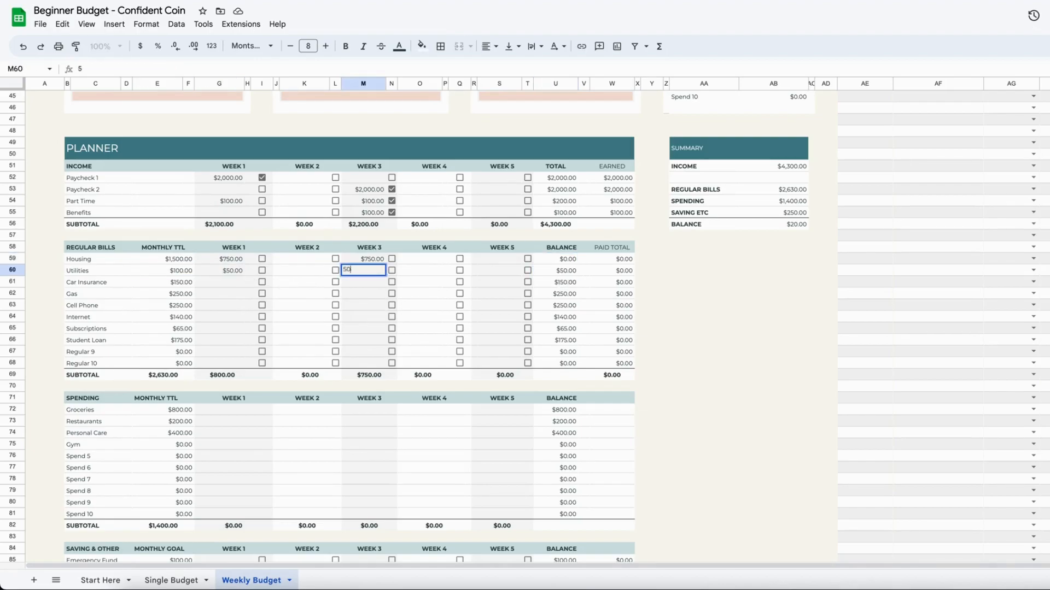
{"action": "key", "text": "Return"}
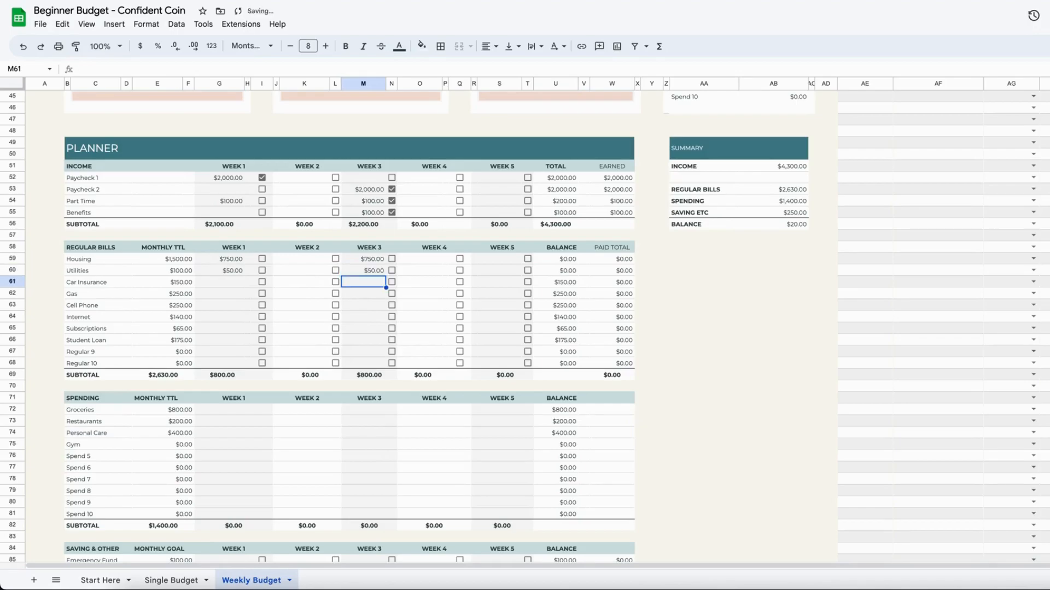
Enter Car Insurance as 65 in Week 1, check its remaining Balance, and enter 85 in Week 3.
{"action": "left_click", "coordinate": [248, 282]}
{"action": "left_click", "coordinate": [235, 283]}
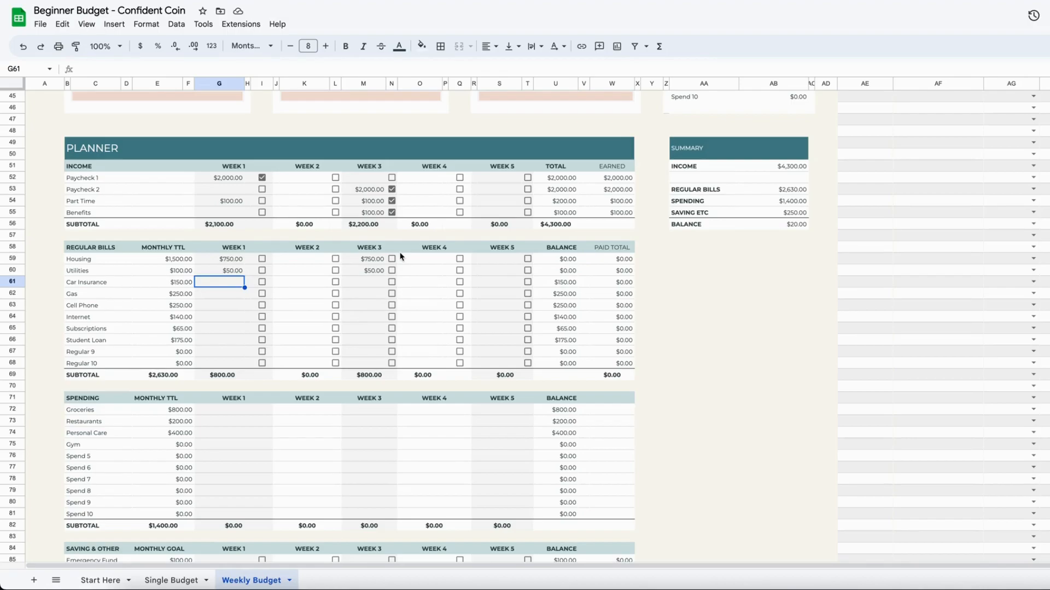
{"action": "type", "text": "65"}
{"action": "key", "text": "Return"}
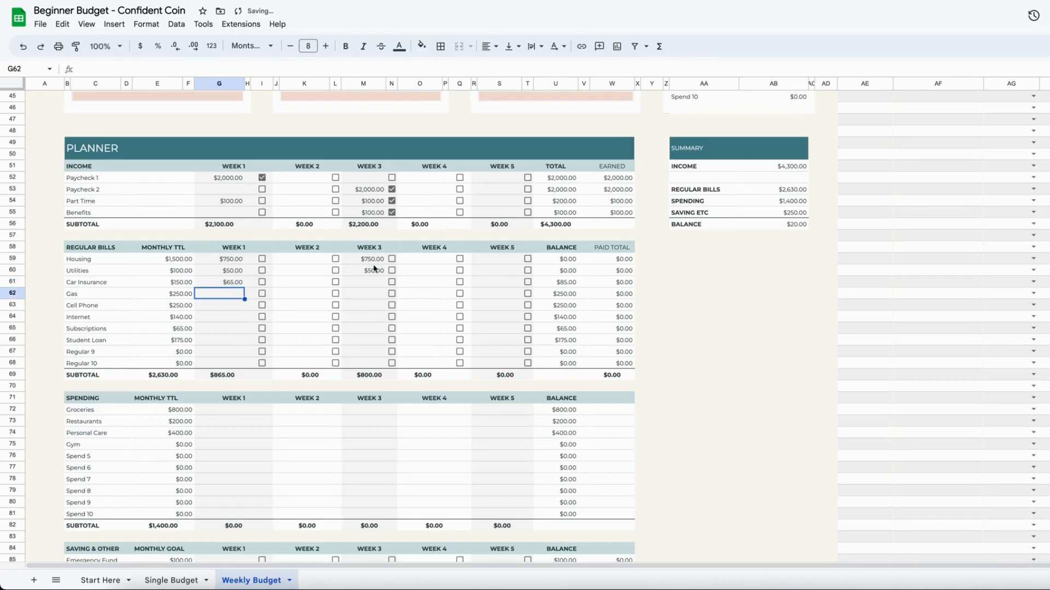
{"action": "left_click", "coordinate": [182, 283]}
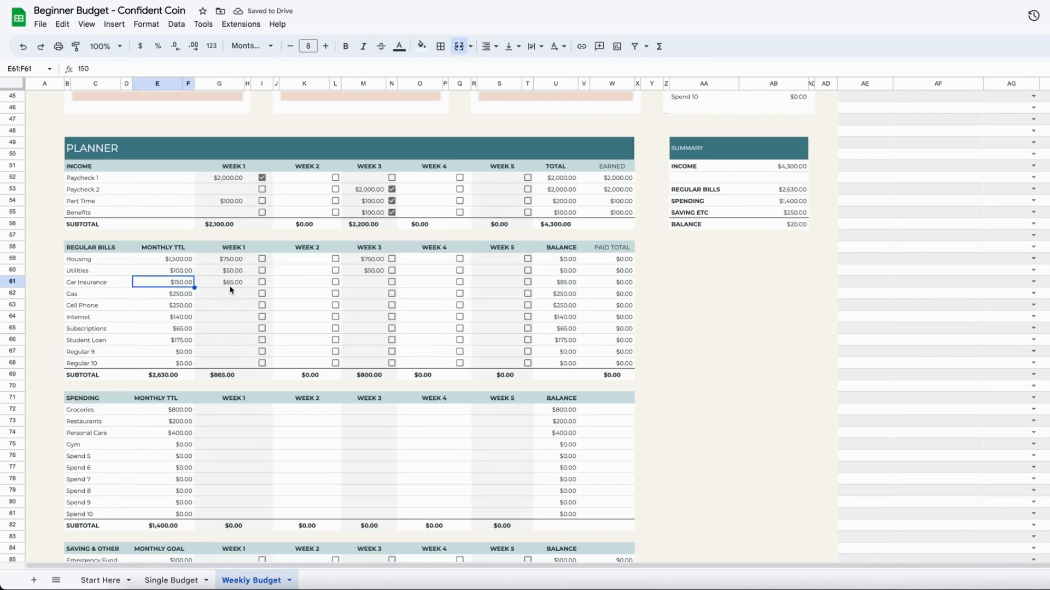
{"action": "left_click", "coordinate": [574, 284]}
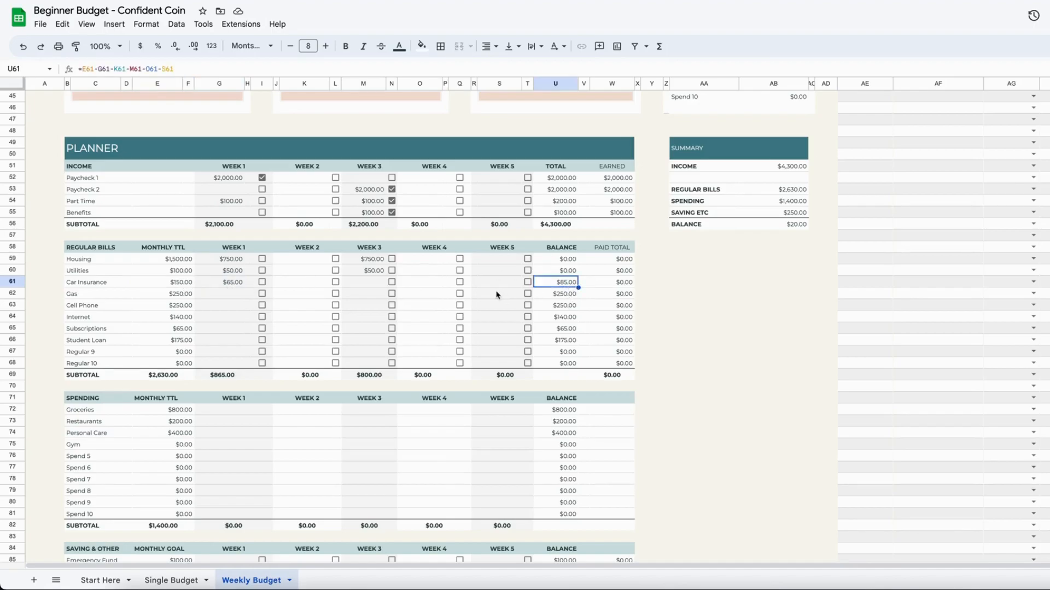
{"action": "left_click", "coordinate": [358, 285]}
{"action": "type", "text": "85"}
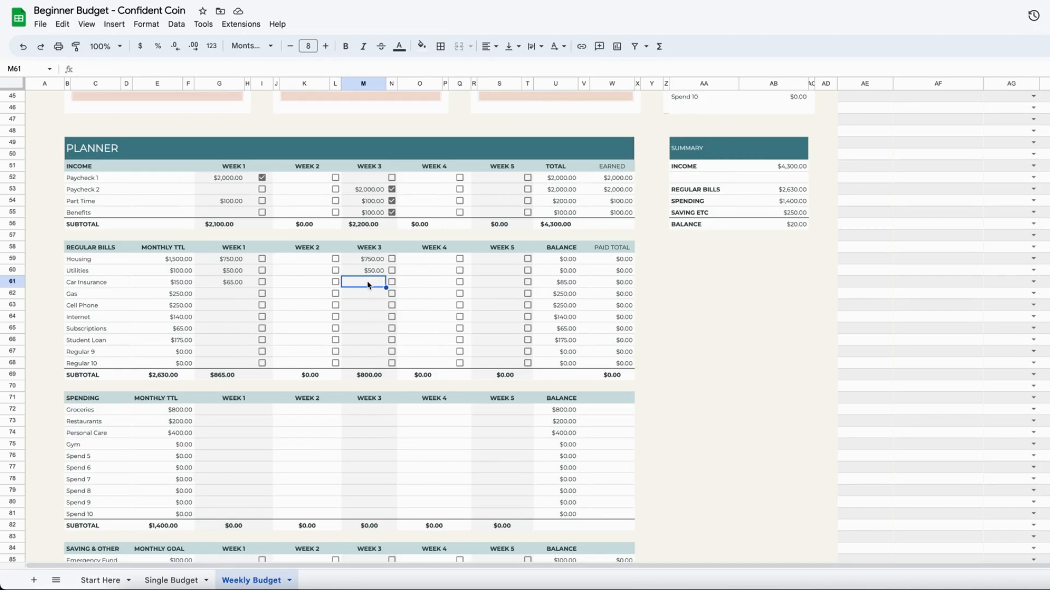
{"action": "key", "text": "Return"}
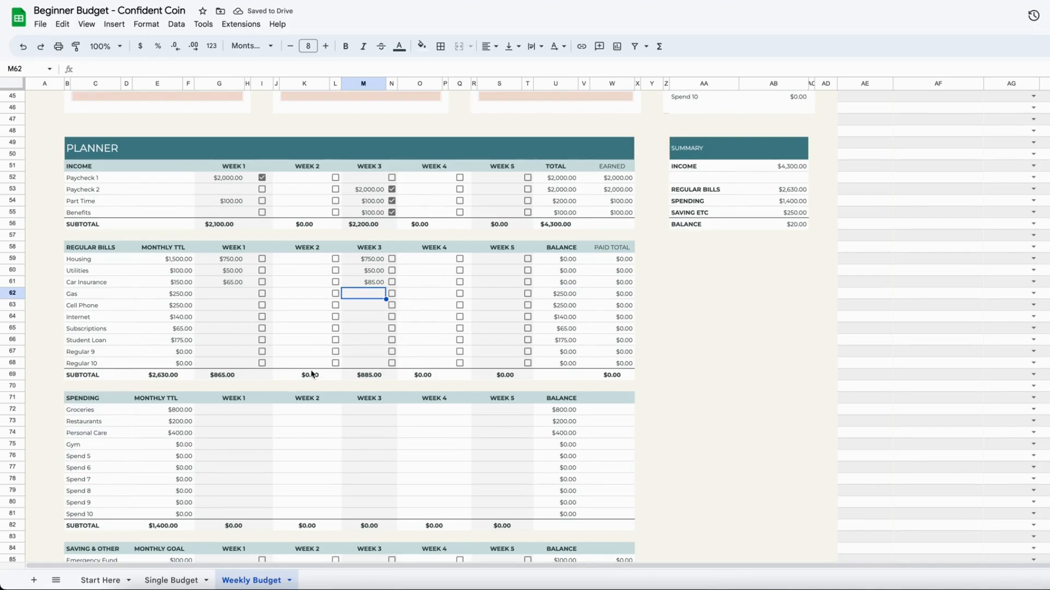
Compare the Week 1 and Week 3 subtotals of the Regular Bills table.
{"action": "left_click", "coordinate": [227, 375]}
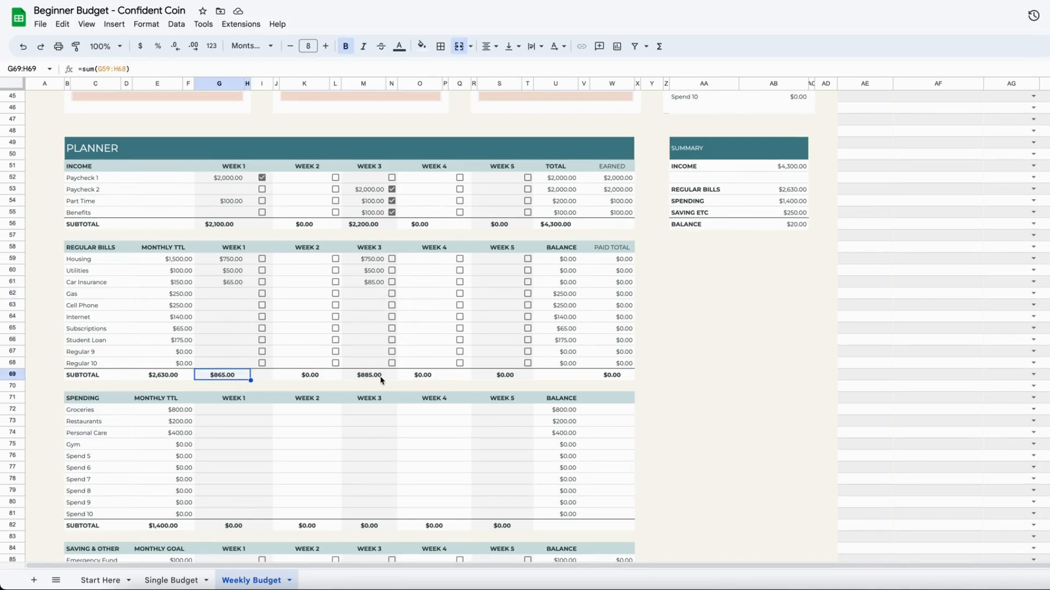
{"action": "left_click", "coordinate": [377, 377]}
{"action": "left_click", "coordinate": [213, 375]}
Enter 125 as the Gas amount in both Week 1 and Week 3.
{"action": "left_click", "coordinate": [233, 295]}
{"action": "type", "text": "125"}
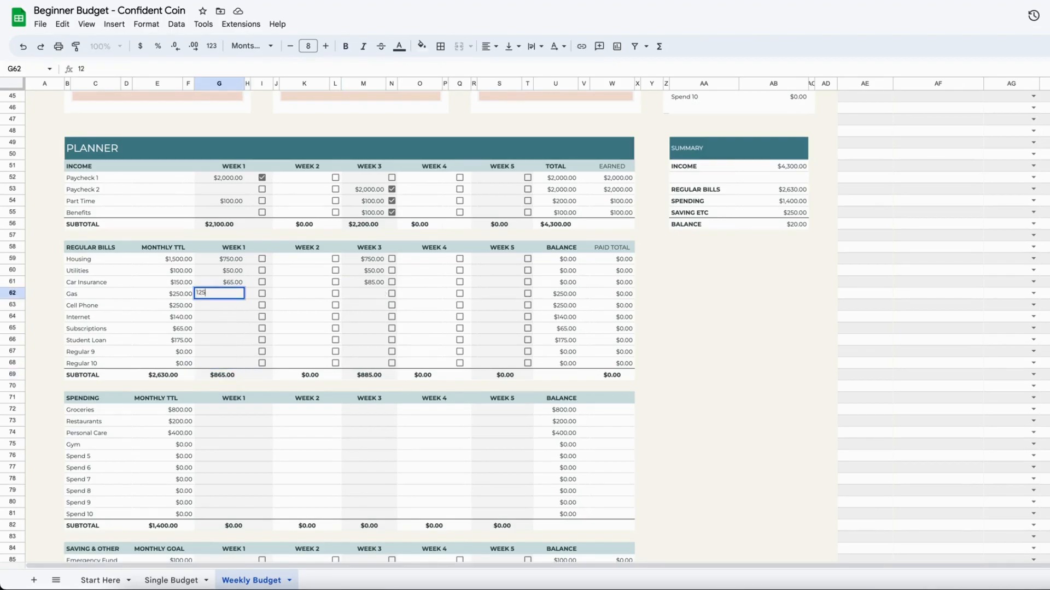
{"action": "key", "text": "Return"}
{"action": "left_click", "coordinate": [372, 298]}
{"action": "type", "text": "125"}
{"action": "key", "text": "Return"}
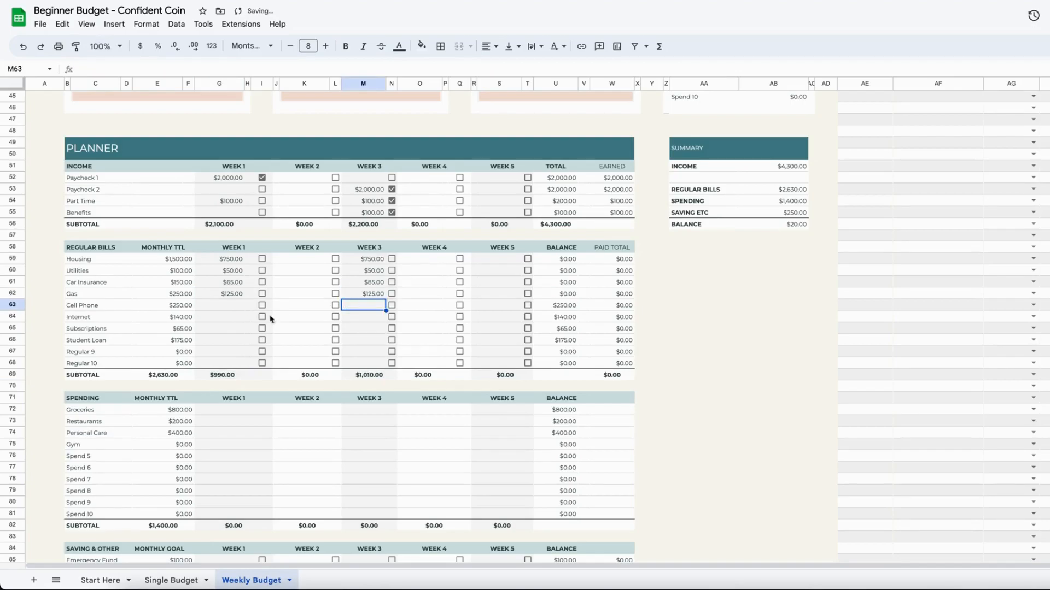
Enter 125 as the Cell Phone amount in both Week 1 and Week 3.
{"action": "left_click", "coordinate": [214, 306]}
{"action": "type", "text": "125"}
{"action": "key", "text": "Return"}
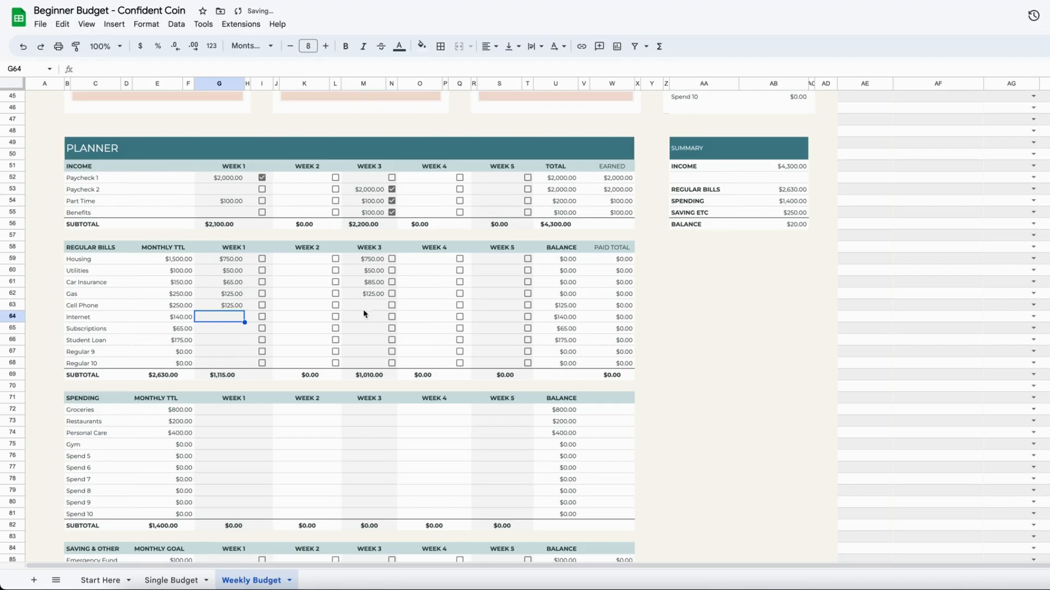
{"action": "left_click", "coordinate": [363, 307]}
{"action": "type", "text": "125"}
{"action": "key", "text": "Return"}
Enter 70 as the Internet amount in both Week 1 and Week 3.
{"action": "left_click", "coordinate": [240, 317]}
{"action": "type", "text": "70"}
{"action": "key", "text": "Return"}
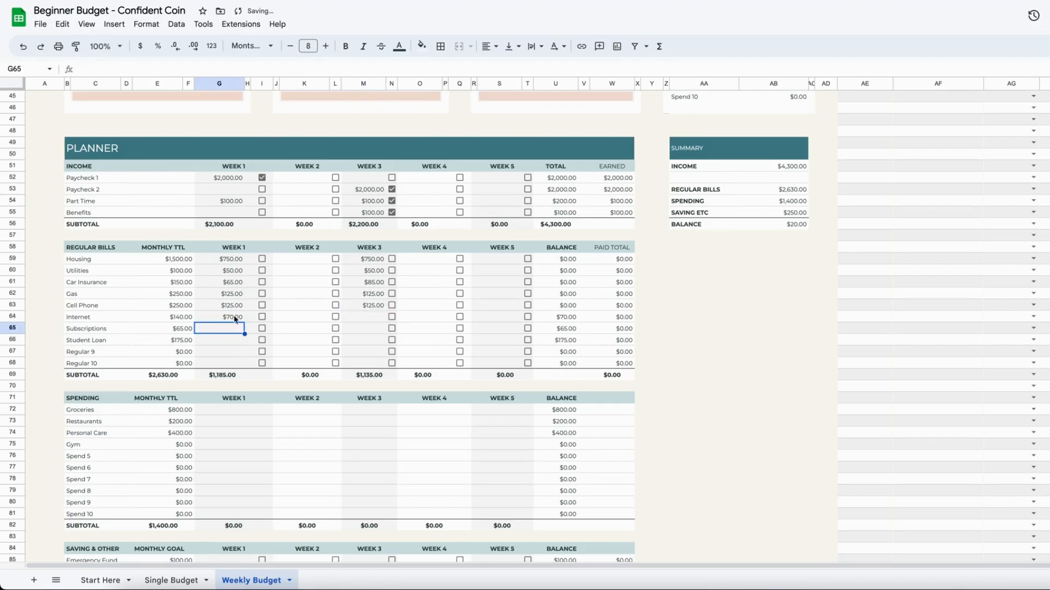
{"action": "left_click", "coordinate": [363, 317]}
{"action": "type", "text": "70"}
{"action": "key", "text": "Return"}
Split the Subscriptions bill into 30 in Week 1 and 35 in Week 3.
{"action": "left_click", "coordinate": [232, 329]}
{"action": "type", "text": "30"}
{"action": "key", "text": "Return"}
{"action": "left_click", "coordinate": [362, 331]}
{"action": "type", "text": "35"}
{"action": "key", "text": "Return"}
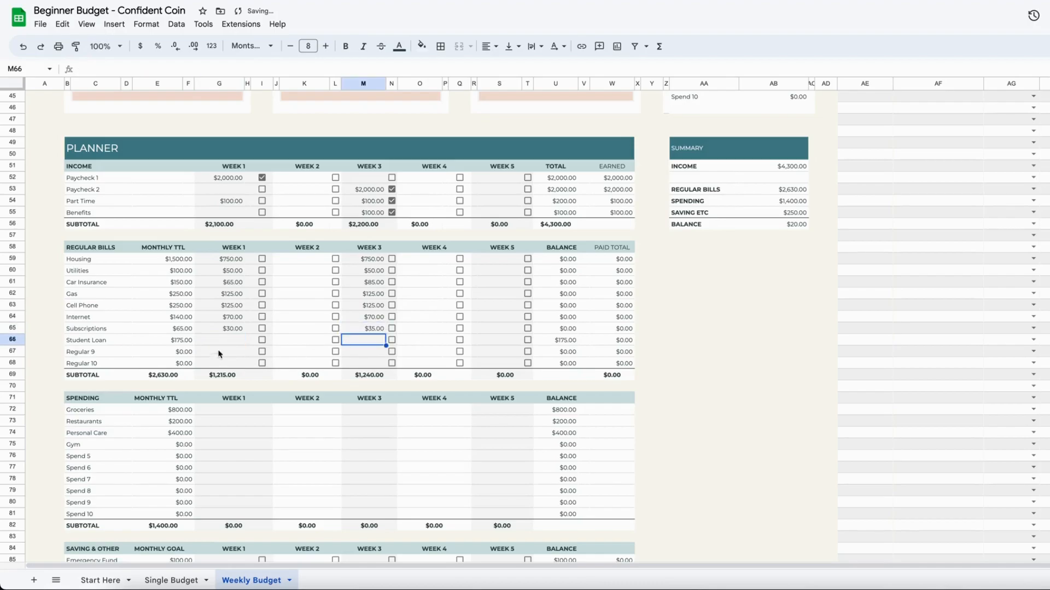
Split the Student Loan bill into 100 in Week 1 and 75 in Week 3.
{"action": "left_click", "coordinate": [236, 341]}
{"action": "type", "text": "100"}
{"action": "key", "text": "Return"}
{"action": "left_click", "coordinate": [363, 340]}
{"action": "type", "text": "75"}
{"action": "key", "text": "Return"}
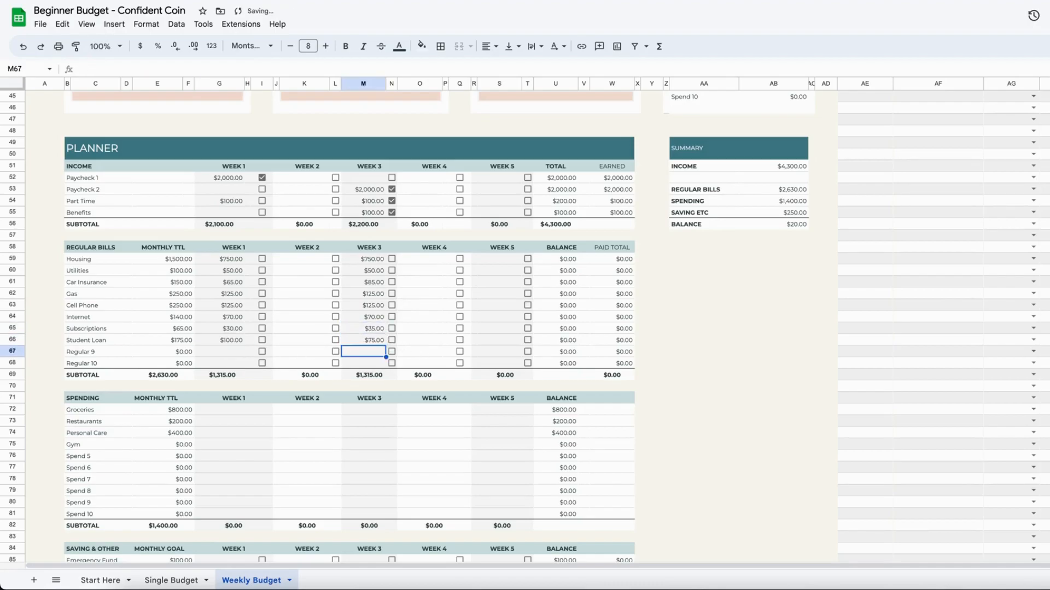
Review the Planner's remaining sections and select the Spending table from its header to Spend 10.
{"action": "scroll", "coordinate": [376, 346], "scroll_direction": "down", "scroll_amount": 2}
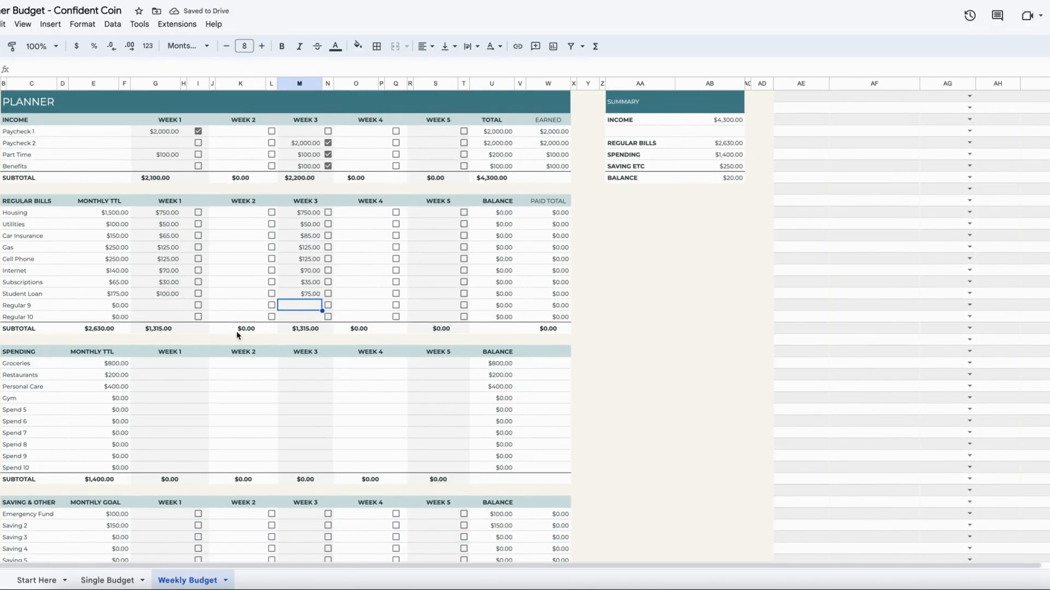
{"action": "scroll", "coordinate": [118, 390], "scroll_direction": "down", "scroll_amount": 2}
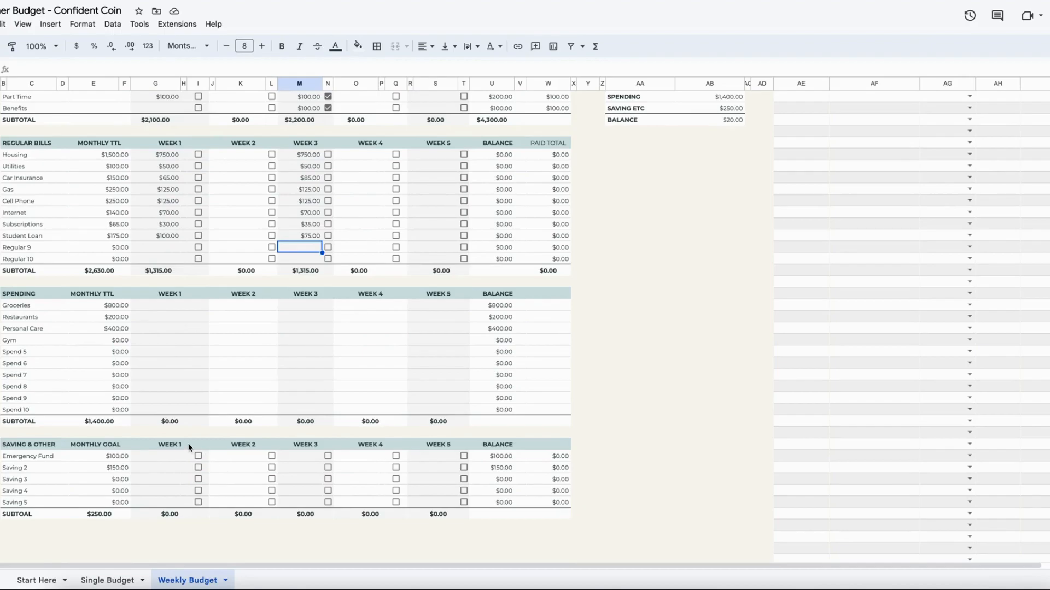
{"action": "scroll", "coordinate": [188, 447], "scroll_direction": "up", "scroll_amount": 1}
{"action": "left_click_drag", "start_coordinate": [12, 318], "coordinate": [556, 438]}
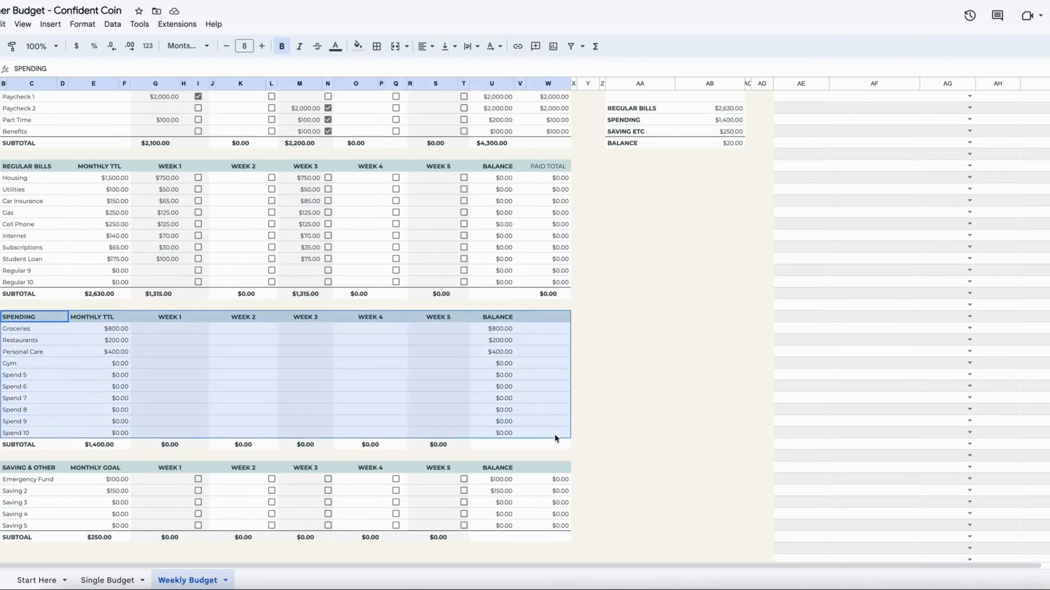
Examine the weekly cells of the Planner's Spending section and the Expense Tracker used to log purchases.
{"action": "left_click", "coordinate": [274, 328]}
{"action": "left_click", "coordinate": [267, 356]}
{"action": "left_click", "coordinate": [260, 399]}
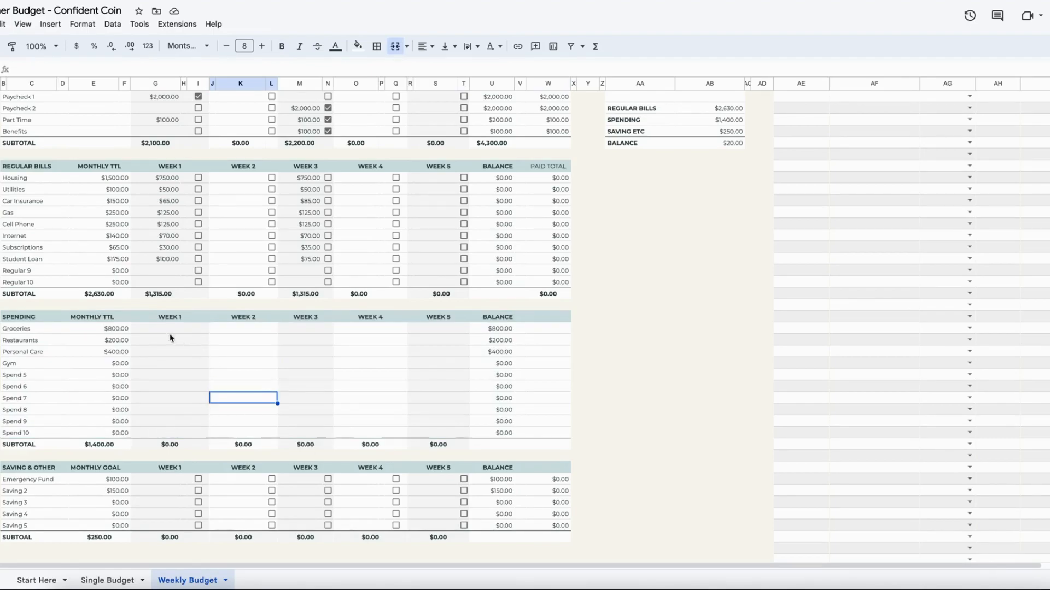
{"action": "scroll", "coordinate": [797, 405], "scroll_direction": "up", "scroll_amount": 15}
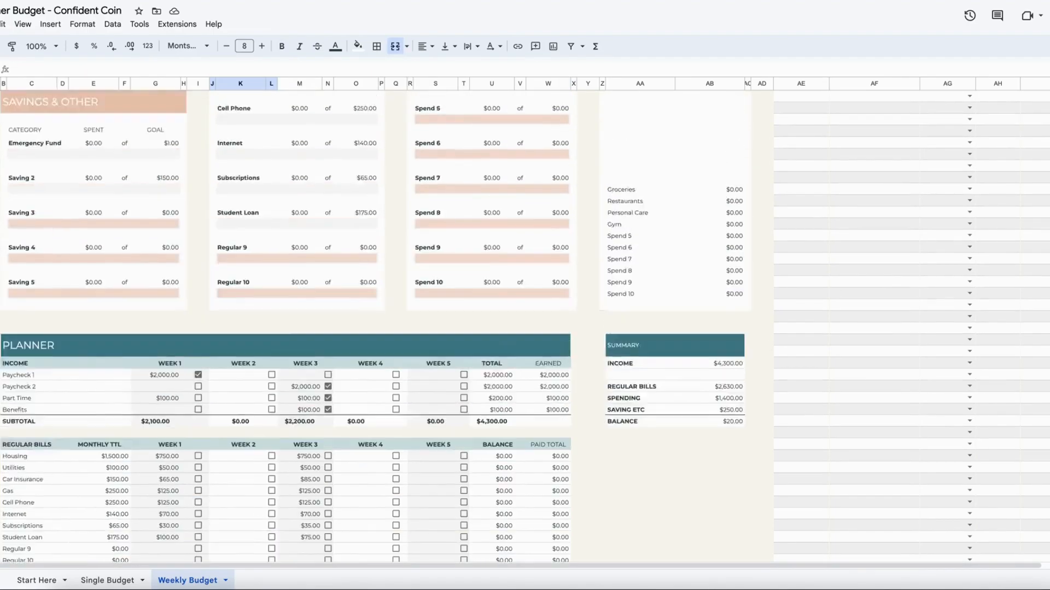
{"action": "scroll", "coordinate": [879, 317], "scroll_direction": "right", "scroll_amount": 3}
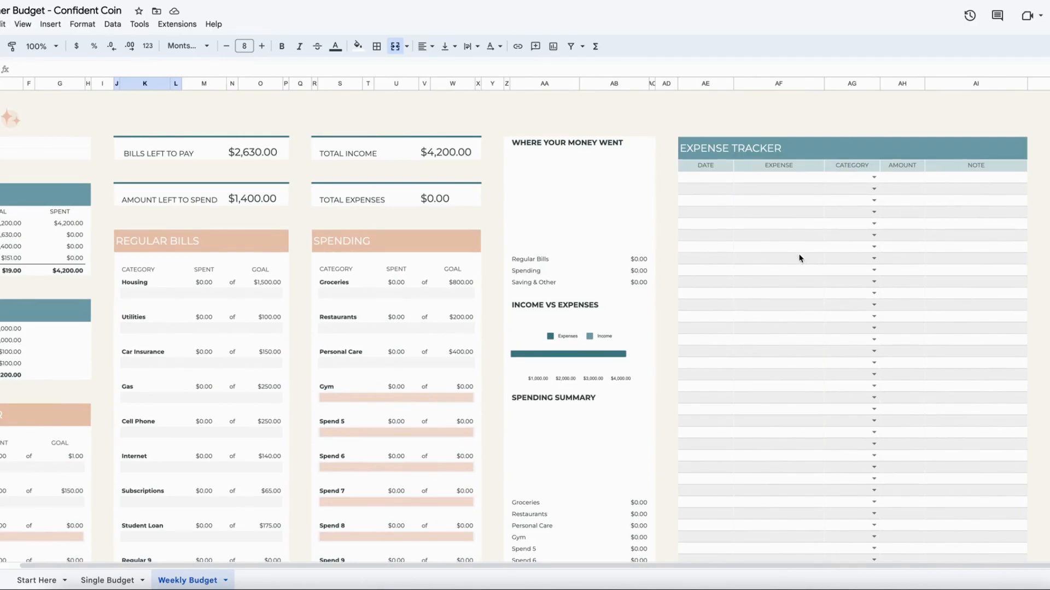
{"action": "scroll", "coordinate": [688, 323], "scroll_direction": "down", "scroll_amount": 10}
{"action": "scroll", "coordinate": [427, 395], "scroll_direction": "left", "scroll_amount": 3}
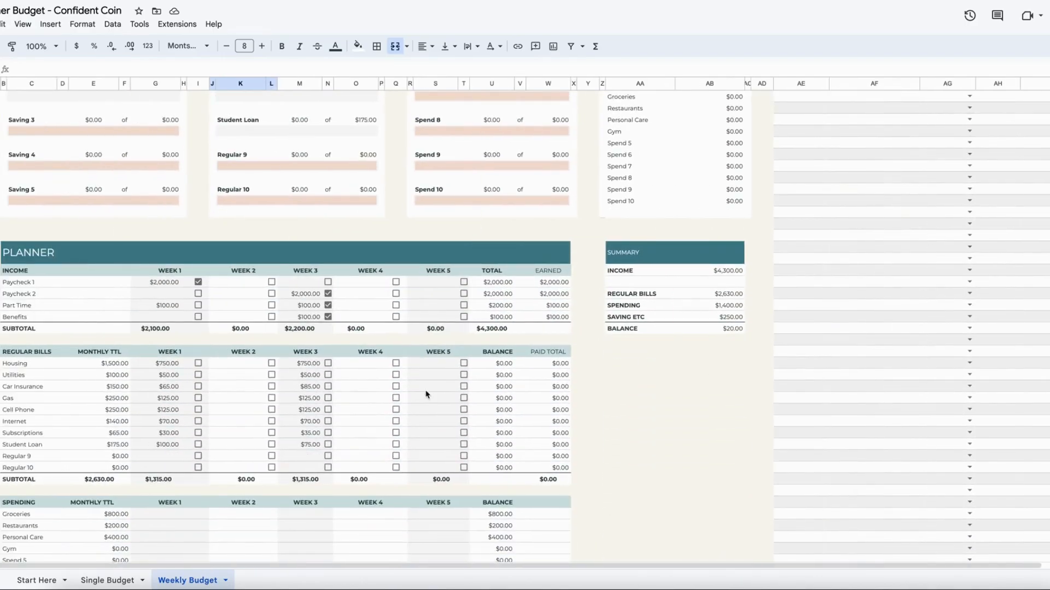
{"action": "scroll", "coordinate": [427, 394], "scroll_direction": "down", "scroll_amount": 7}
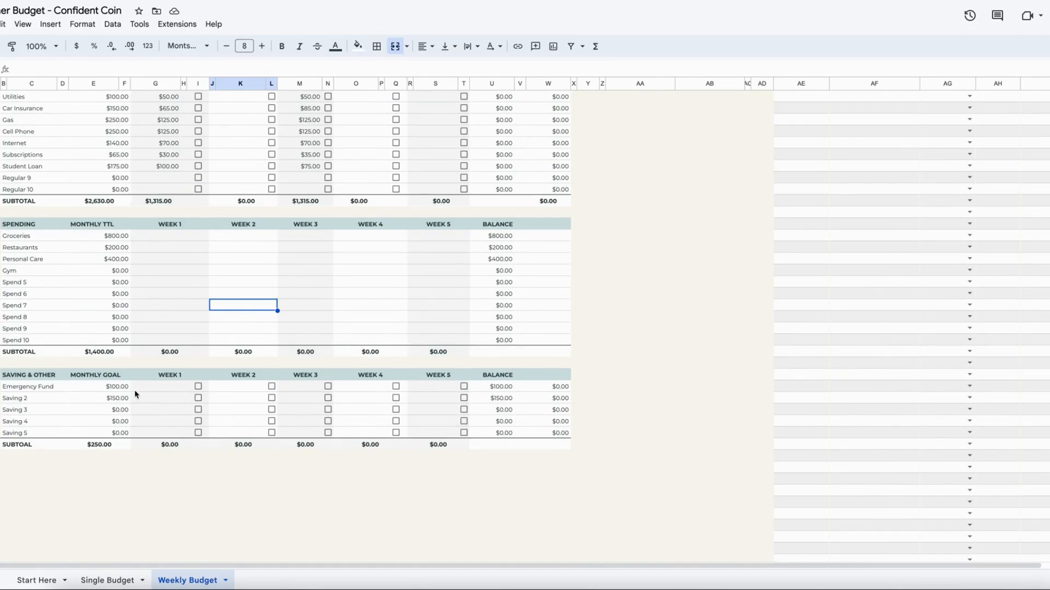
Enter 50 for the Emergency Fund in both Week 1 and Week 3 of the Saving & Other section.
{"action": "left_click", "coordinate": [178, 389]}
{"action": "type", "text": "50"}
{"action": "key", "text": "Return"}
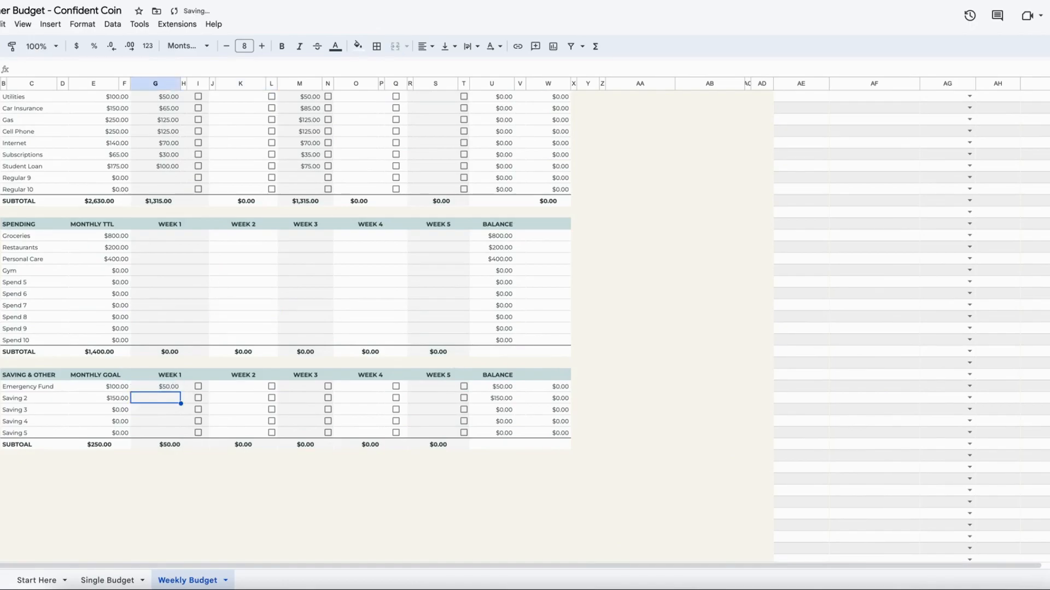
{"action": "left_click", "coordinate": [306, 388]}
{"action": "type", "text": "50"}
{"action": "key", "text": "Return"}
Try splitting the Saving 2 goal into 30 for each of Weeks 1 through 4.
{"action": "left_click", "coordinate": [159, 403]}
{"action": "type", "text": "30"}
{"action": "key", "text": "Return"}
{"action": "left_click", "coordinate": [244, 403]}
{"action": "type", "text": "30"}
{"action": "key", "text": "Return"}
{"action": "left_click", "coordinate": [294, 401]}
{"action": "type", "text": "30"}
{"action": "key", "text": "Return"}
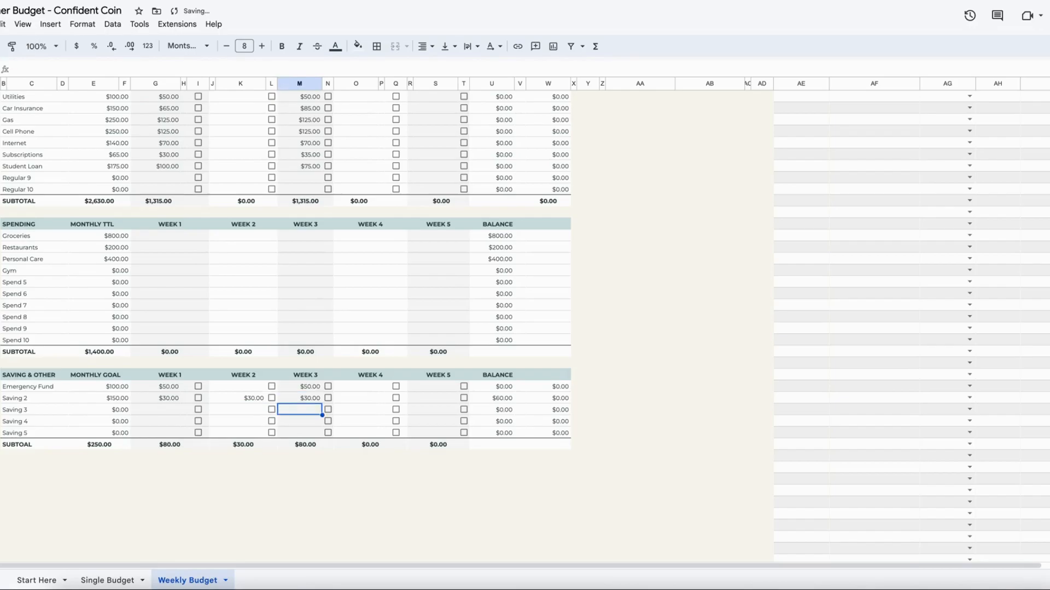
{"action": "left_click", "coordinate": [355, 398]}
{"action": "type", "text": "30"}
{"action": "key", "text": "Return"}
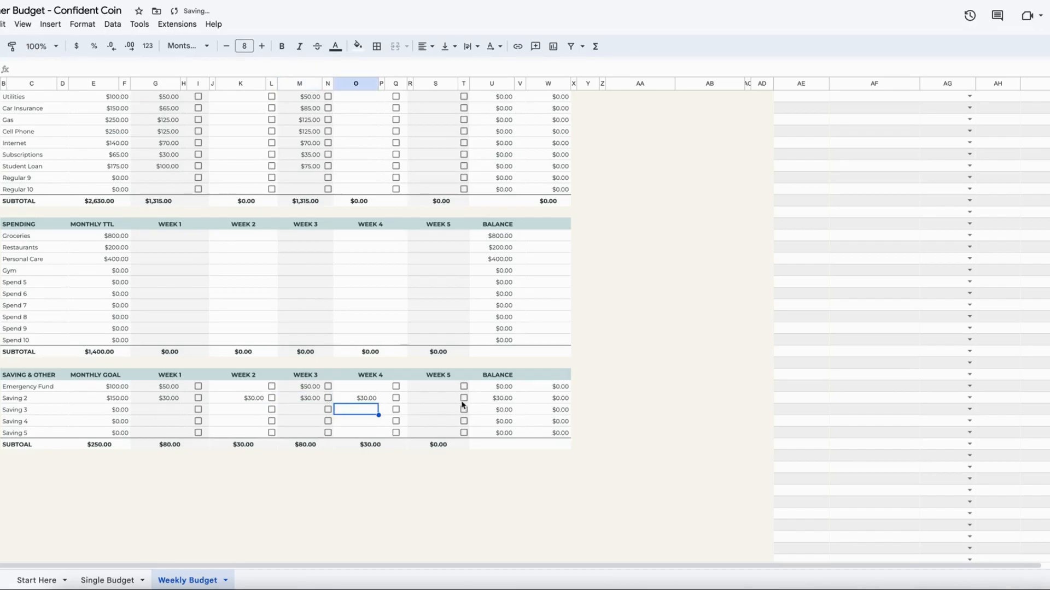
Clear the Saving 2 amounts from Week 4, Week 2 and Week 1.
{"action": "left_click", "coordinate": [367, 401]}
{"action": "key", "text": "Delete"}
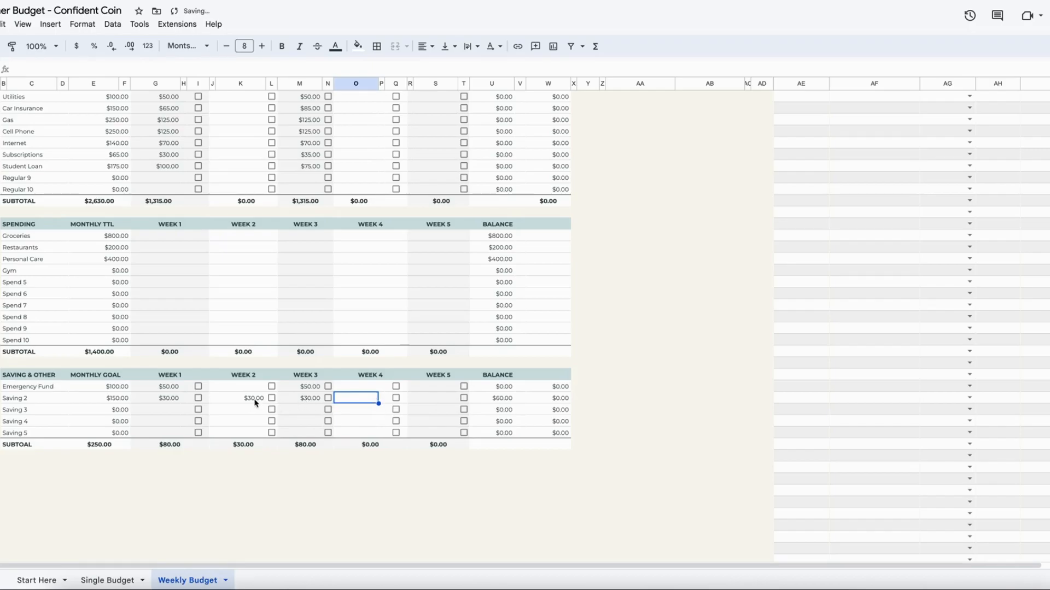
{"action": "left_click", "coordinate": [241, 399]}
{"action": "key", "text": "Delete"}
{"action": "left_click", "coordinate": [161, 399]}
{"action": "key", "text": "Delete"}
{"action": "left_click", "coordinate": [307, 399]}
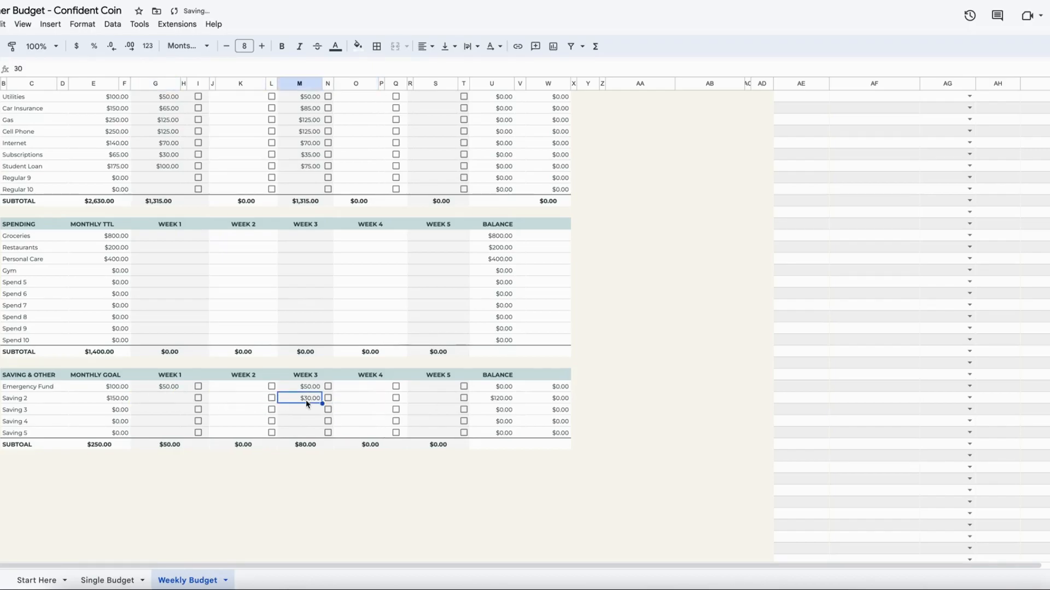
Split the Saving 2 goal into 50 in Week 1 and 100 in Week 3.
{"action": "left_click", "coordinate": [142, 399]}
{"action": "type", "text": "50"}
{"action": "key", "text": "Return"}
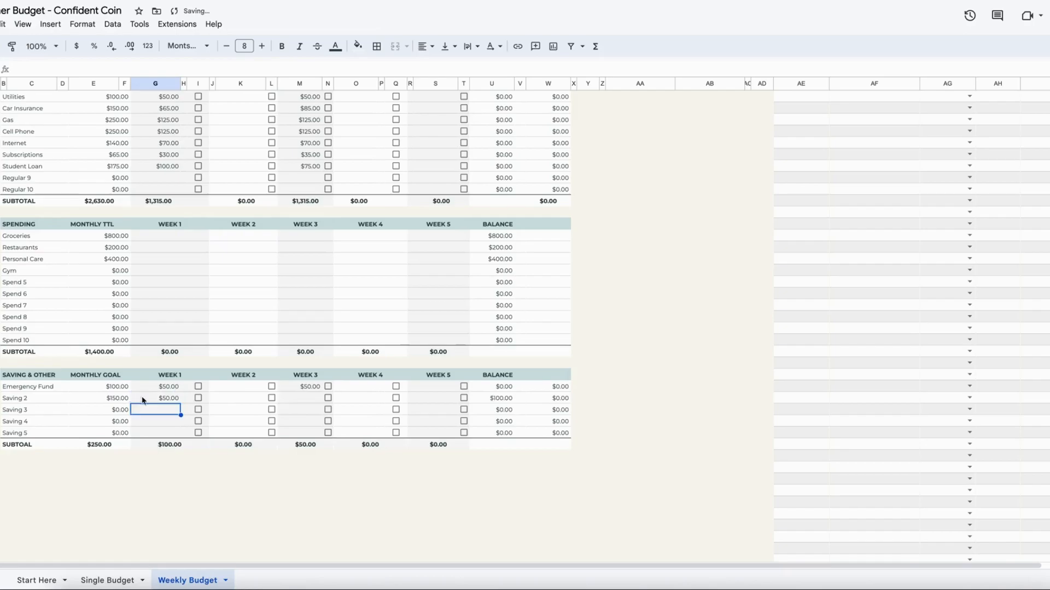
{"action": "left_click", "coordinate": [294, 400]}
{"action": "type", "text": "100"}
{"action": "key", "text": "Return"}
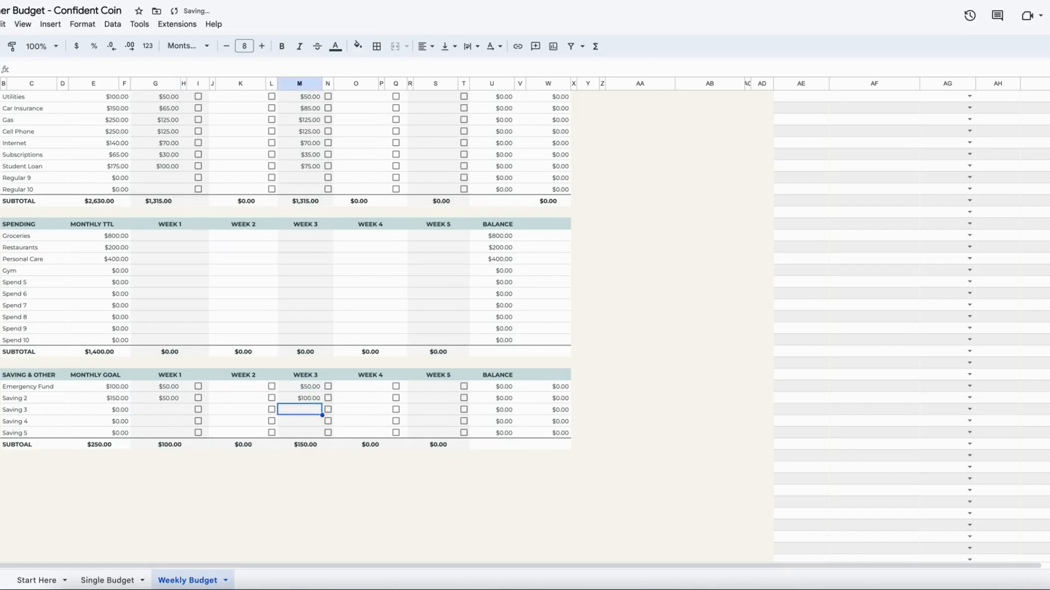
Examine the Summary box beside the Planner, checking its Income, Regular Bills, Saving Etc and Balance cells.
{"action": "scroll", "coordinate": [268, 454], "scroll_direction": "up", "scroll_amount": 2}
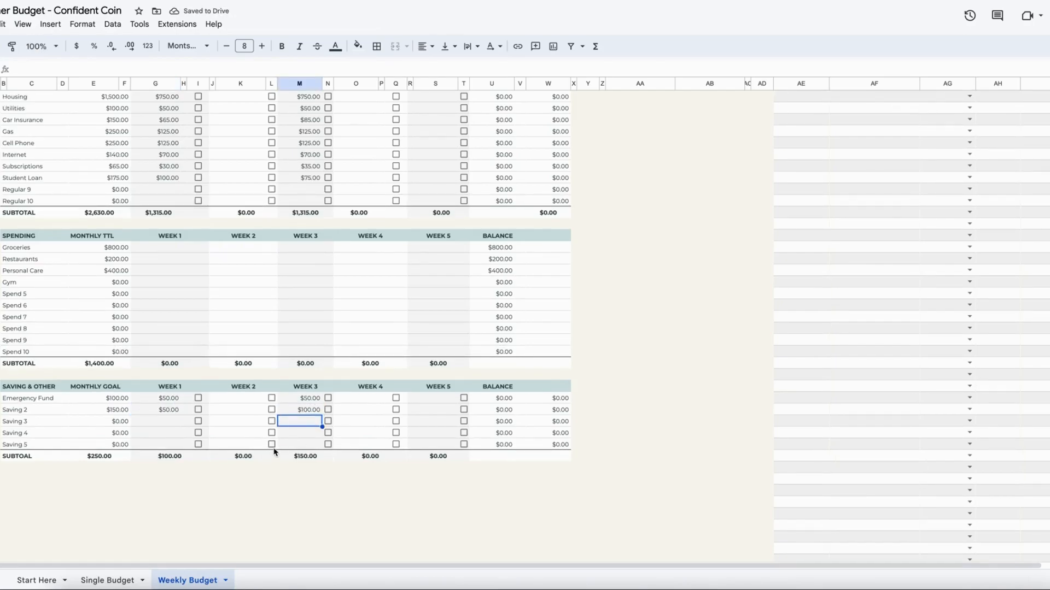
{"action": "scroll", "coordinate": [275, 452], "scroll_direction": "up", "scroll_amount": 3}
{"action": "scroll", "coordinate": [275, 452], "scroll_direction": "up", "scroll_amount": 1}
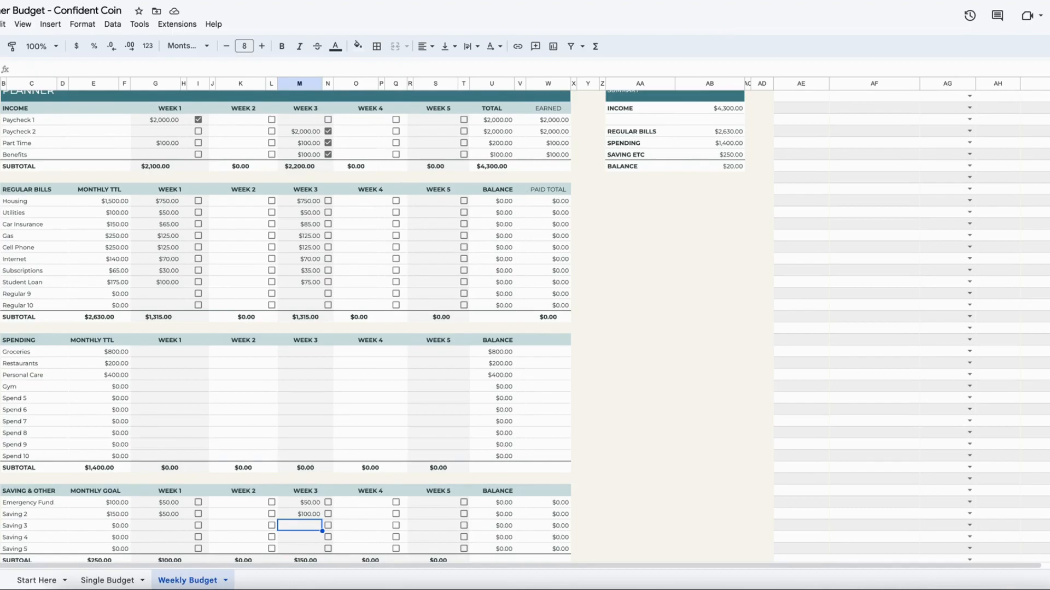
{"action": "scroll", "coordinate": [344, 431], "scroll_direction": "up", "scroll_amount": 1}
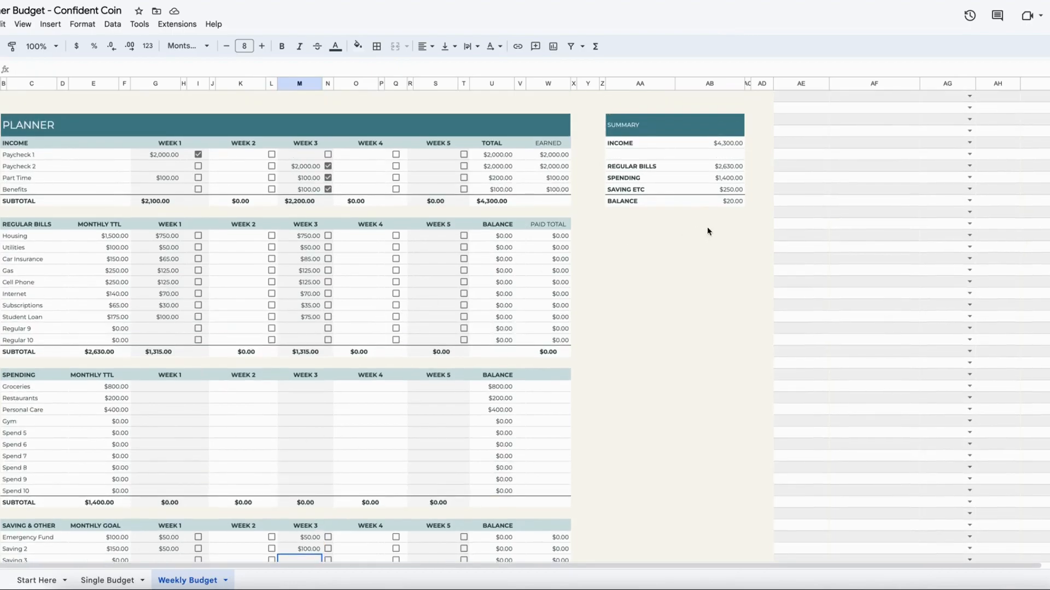
{"action": "scroll", "coordinate": [732, 197], "scroll_direction": "right", "scroll_amount": 3}
{"action": "scroll", "coordinate": [613, 209], "scroll_direction": "left", "scroll_amount": 2}
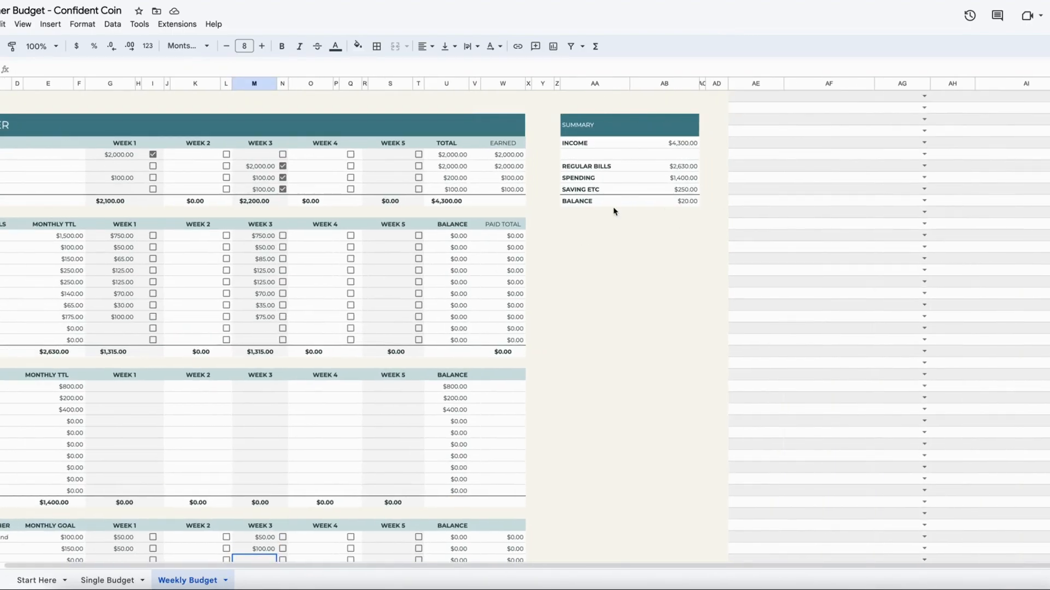
{"action": "scroll", "coordinate": [614, 209], "scroll_direction": "left", "scroll_amount": 2}
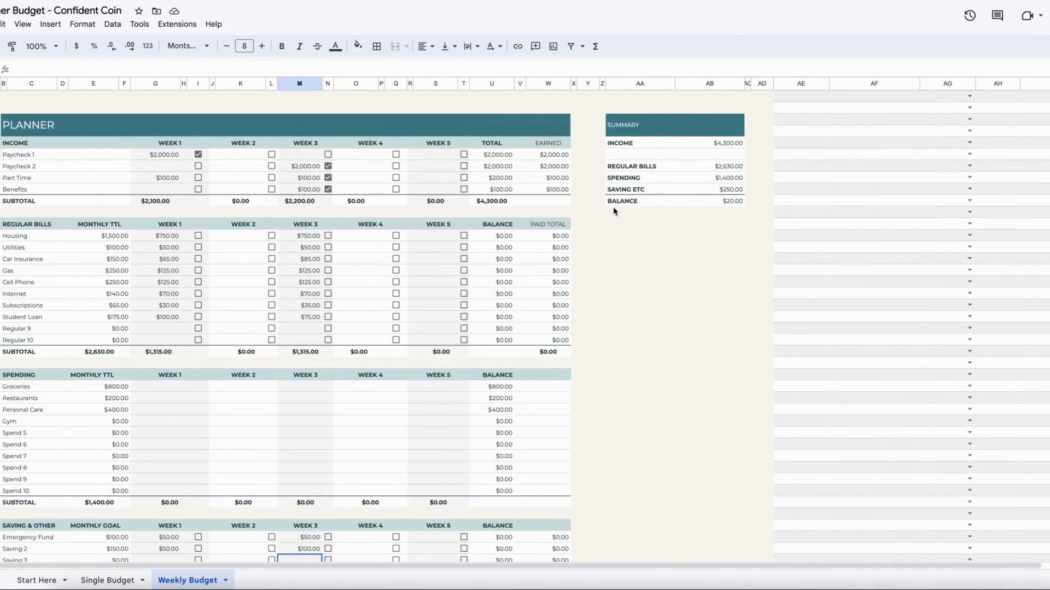
{"action": "left_click", "coordinate": [736, 145]}
{"action": "left_click", "coordinate": [739, 168]}
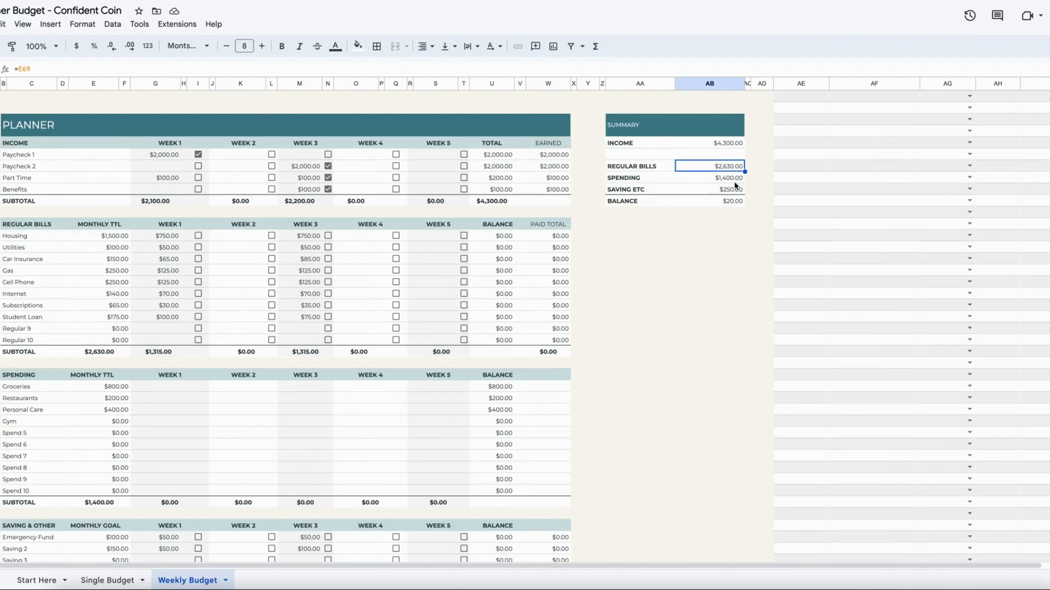
{"action": "left_click", "coordinate": [738, 190]}
{"action": "left_click", "coordinate": [737, 204]}
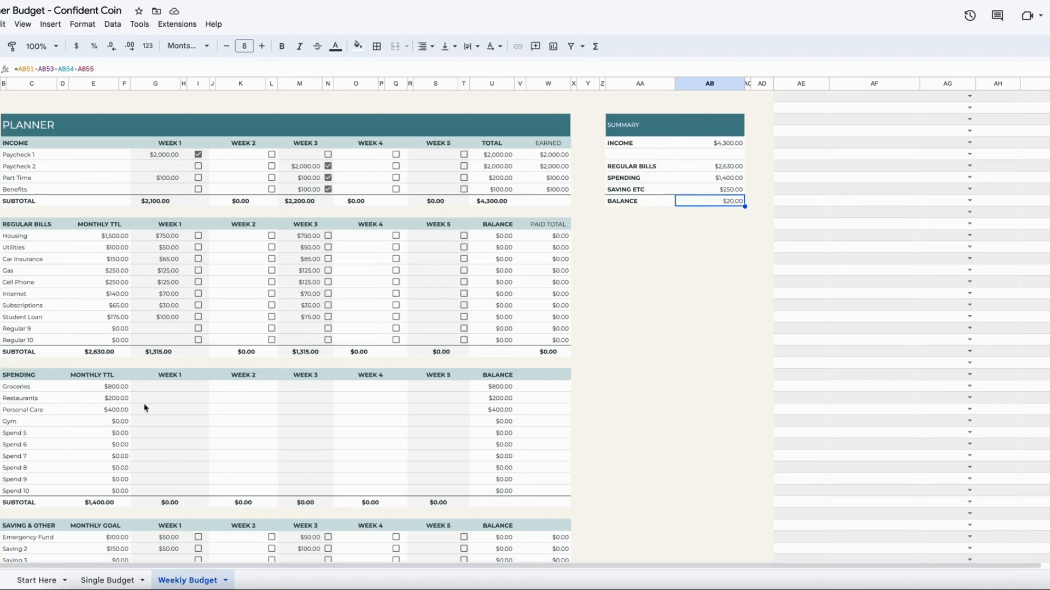
Set the Gym monthly total in the Spending section to 20.
{"action": "scroll", "coordinate": [146, 405], "scroll_direction": "down", "scroll_amount": 2}
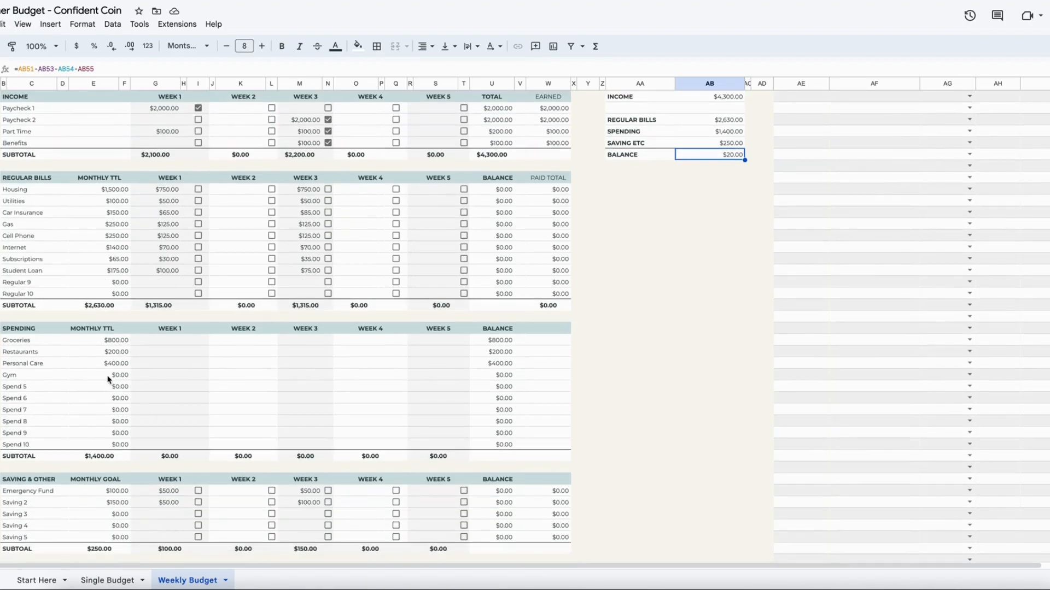
{"action": "left_click", "coordinate": [109, 379]}
{"action": "type", "text": "20"}
{"action": "key", "text": "Return"}
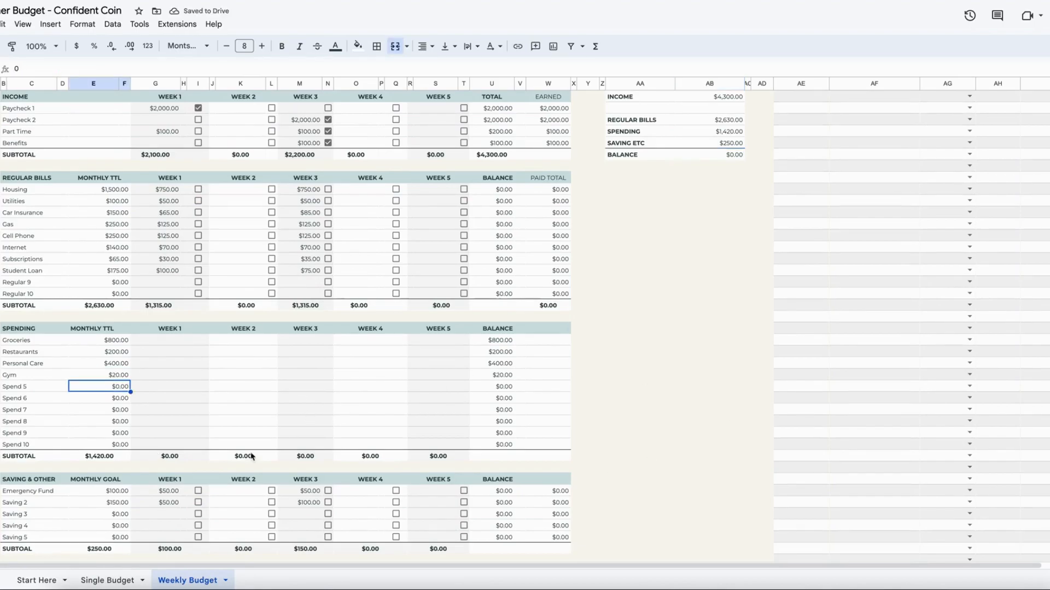
Enter 200 for Groceries in each of Weeks 1 through 4 of the Spending section.
{"action": "left_click", "coordinate": [98, 344]}
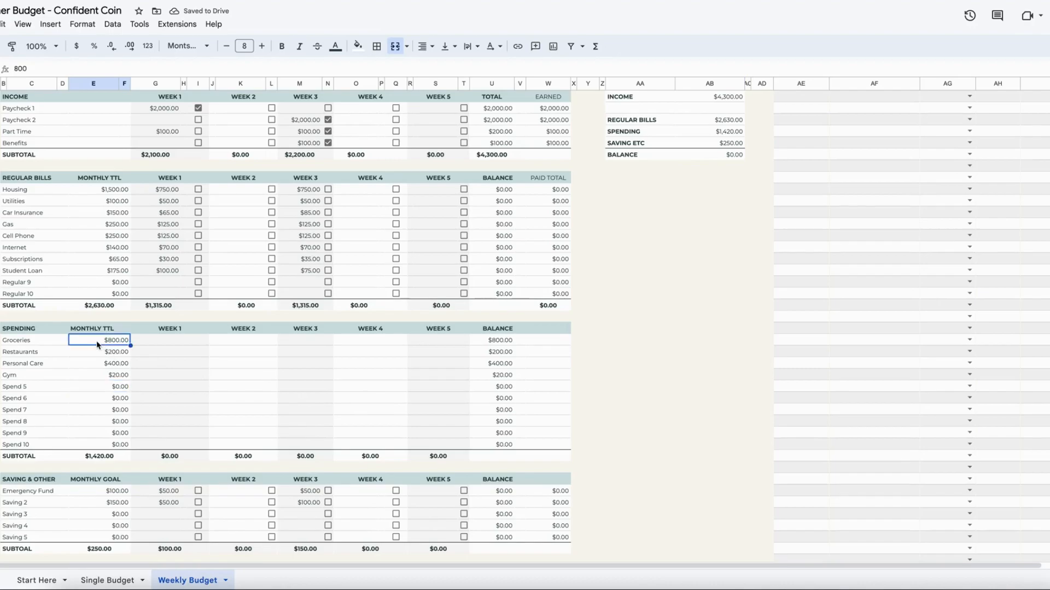
{"action": "left_click", "coordinate": [158, 342]}
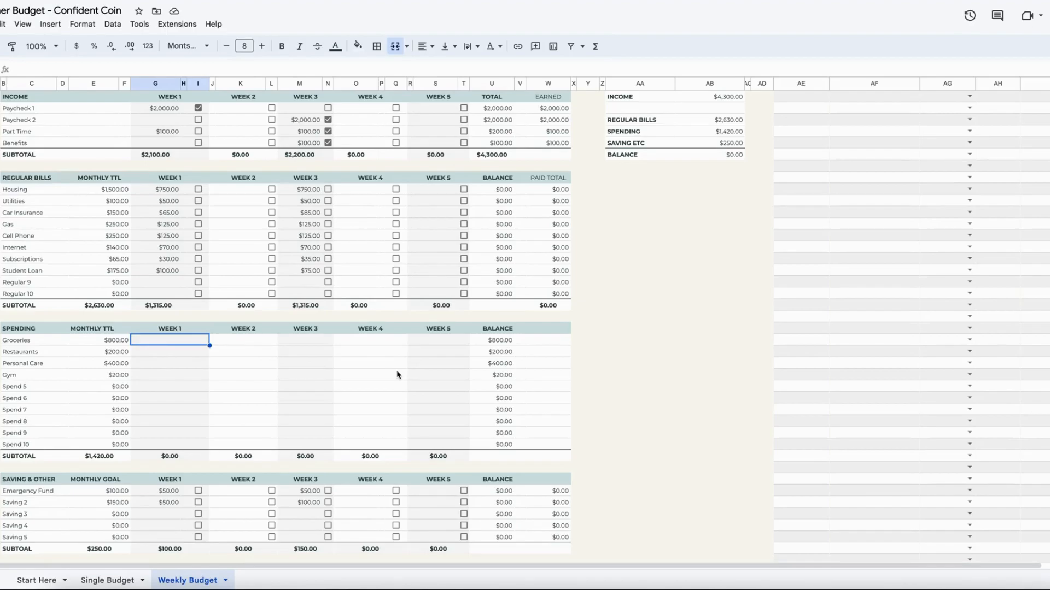
{"action": "type", "text": "200"}
{"action": "key", "text": "Return"}
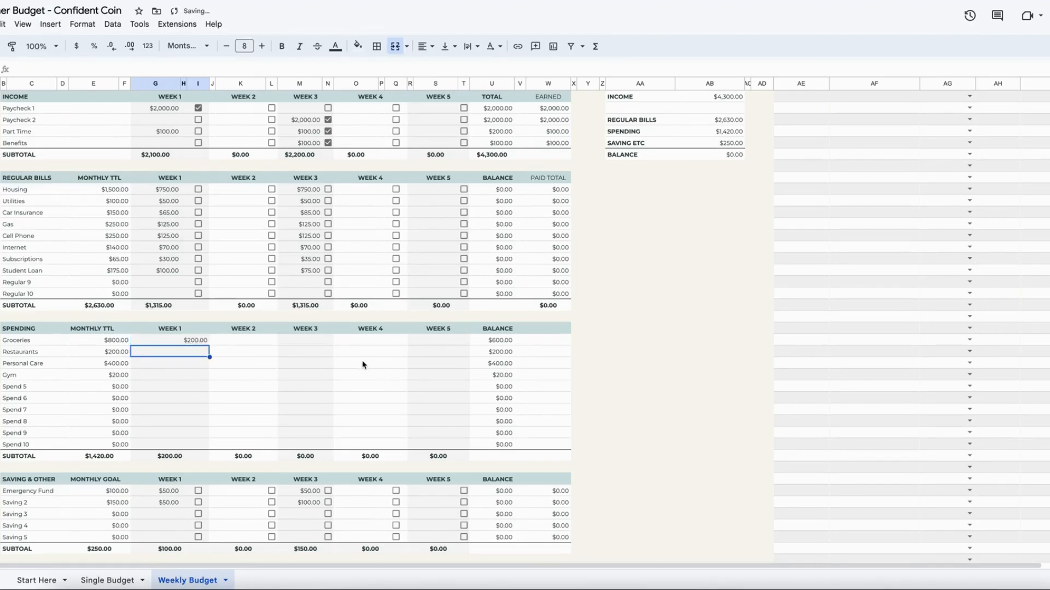
{"action": "left_click", "coordinate": [239, 340]}
{"action": "type", "text": "200"}
{"action": "key", "text": "Return"}
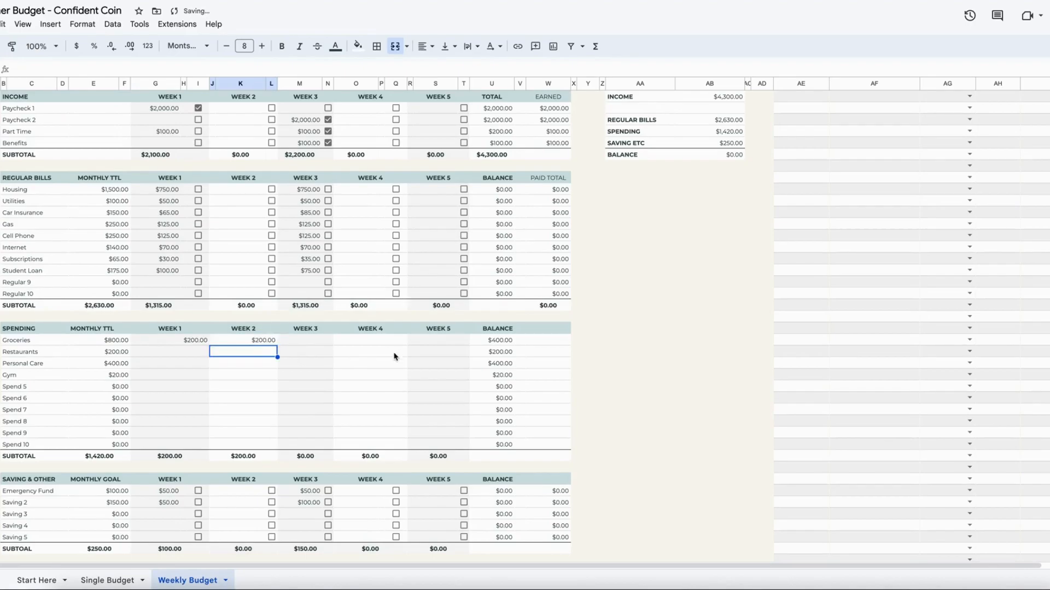
{"action": "left_click", "coordinate": [300, 341]}
{"action": "type", "text": "200"}
{"action": "key", "text": "Return"}
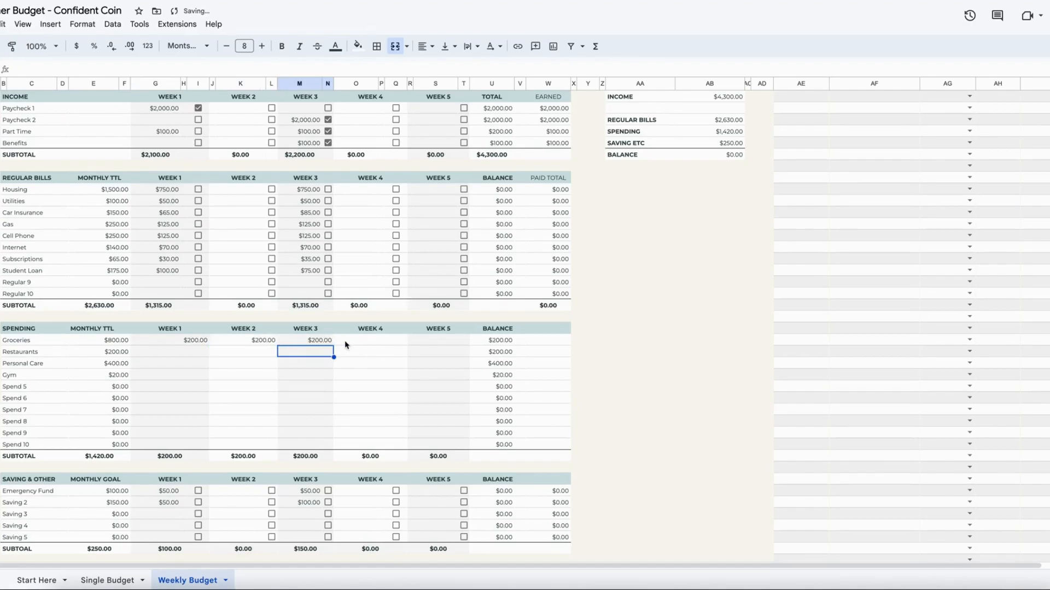
{"action": "left_click", "coordinate": [377, 341]}
{"action": "type", "text": "200"}
{"action": "key", "text": "Return"}
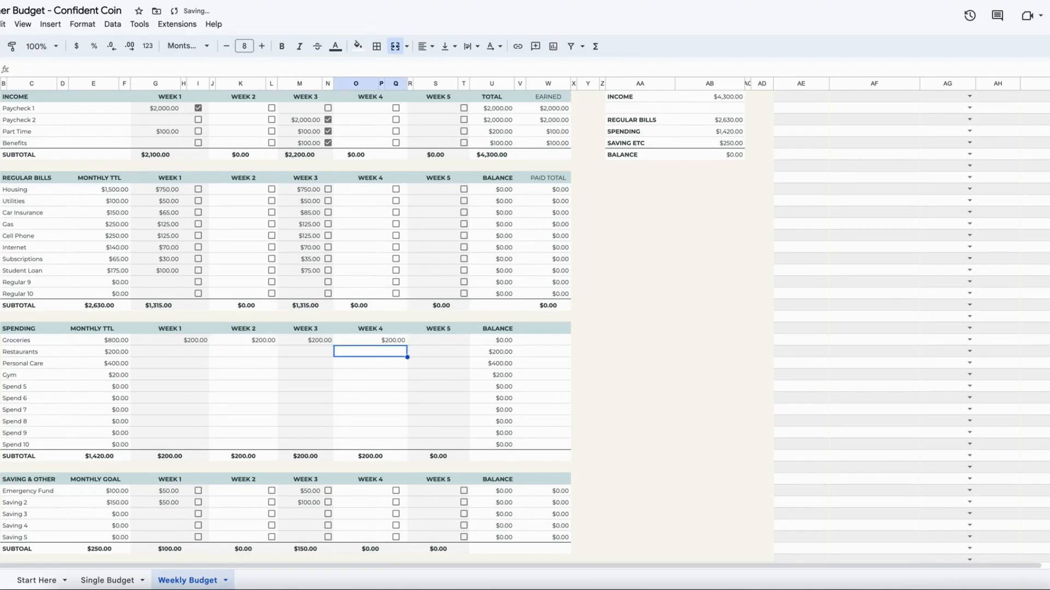
Enter 50 for Restaurants in each of Weeks 1 through 4.
{"action": "left_click", "coordinate": [182, 348]}
{"action": "type", "text": "50"}
{"action": "key", "text": "Return"}
{"action": "left_click", "coordinate": [262, 352]}
{"action": "type", "text": "50"}
{"action": "key", "text": "Return"}
{"action": "left_click", "coordinate": [298, 353]}
{"action": "type", "text": "50"}
{"action": "key", "text": "Return"}
{"action": "left_click", "coordinate": [391, 354]}
{"action": "type", "text": "50"}
{"action": "key", "text": "Return"}
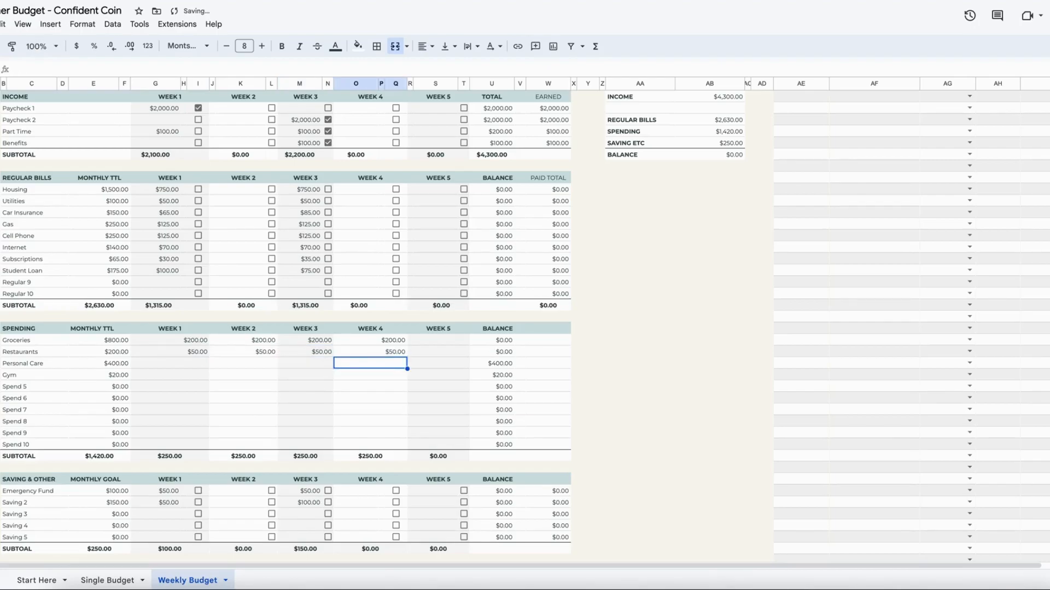
Enter 100 for Personal Care in each of Weeks 1 through 4.
{"action": "left_click", "coordinate": [181, 362]}
{"action": "type", "text": "100"}
{"action": "key", "text": "Return"}
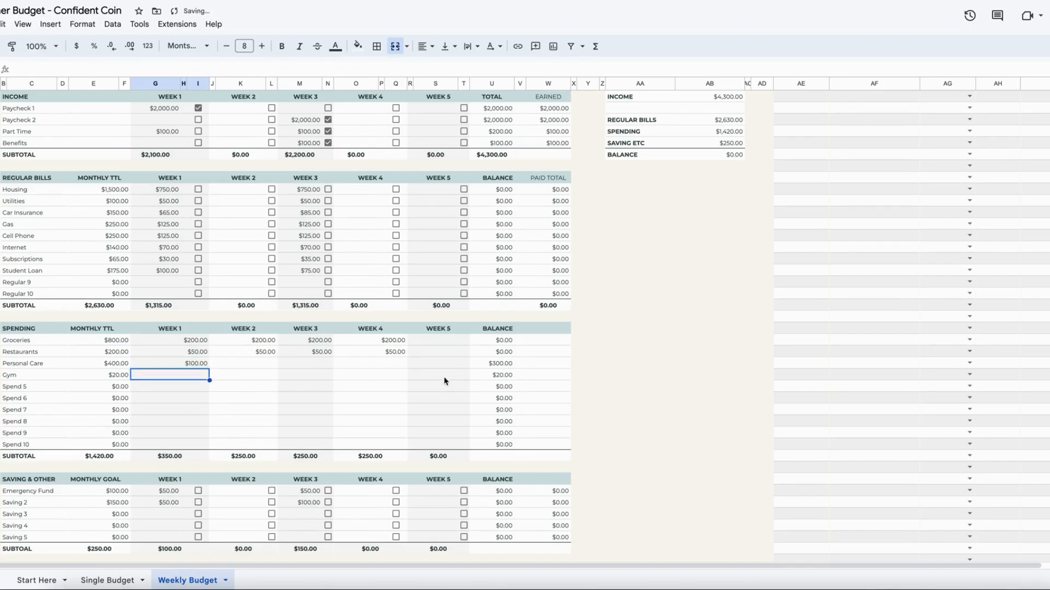
{"action": "left_click", "coordinate": [256, 364]}
{"action": "type", "text": "100"}
{"action": "key", "text": "Return"}
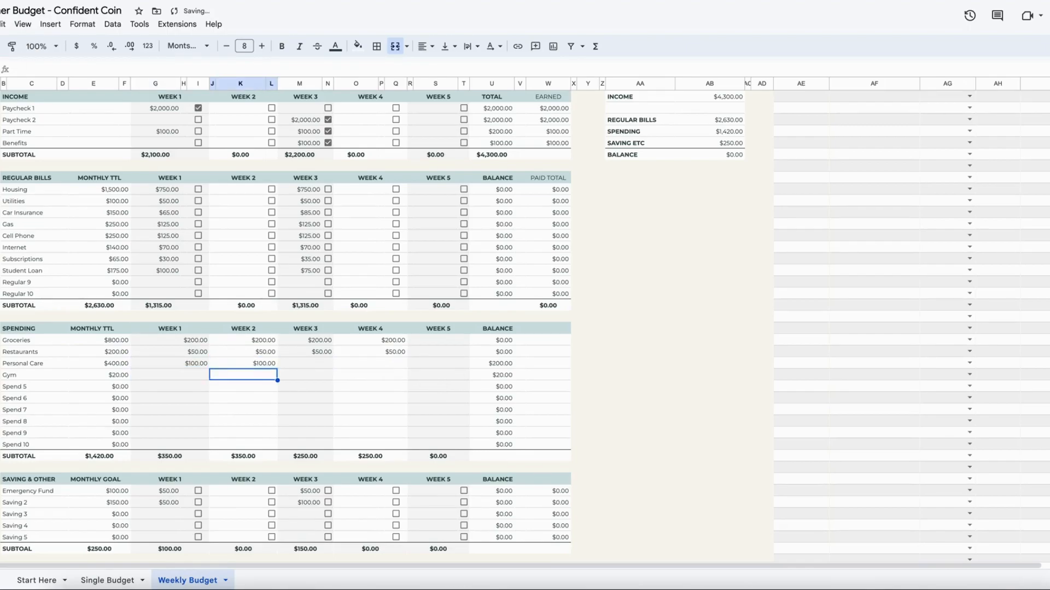
{"action": "left_click", "coordinate": [306, 363]}
{"action": "type", "text": "100"}
{"action": "key", "text": "Return"}
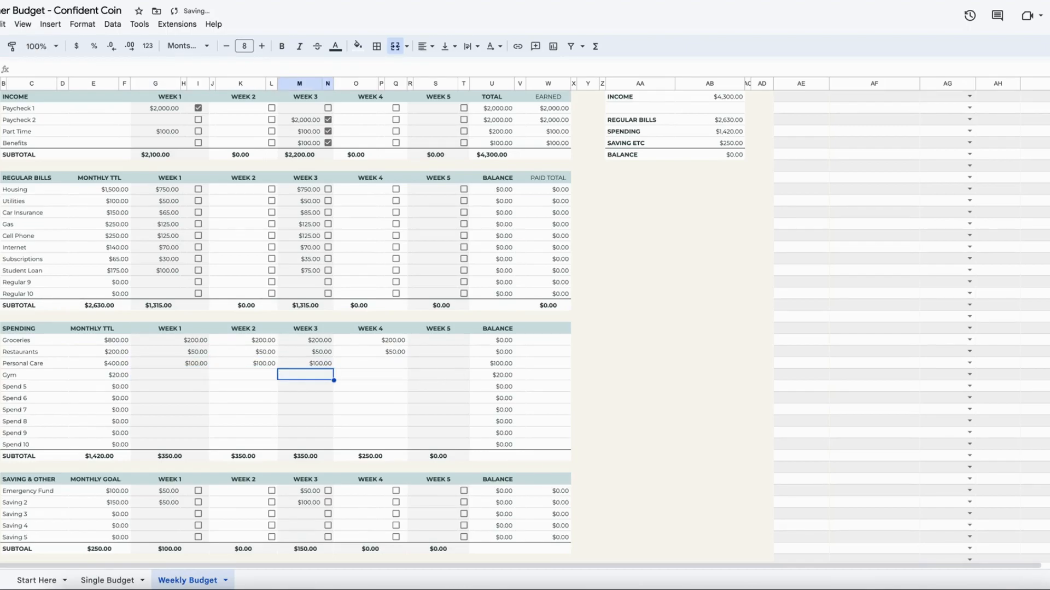
{"action": "left_click", "coordinate": [382, 366]}
{"action": "type", "text": "100"}
{"action": "key", "text": "Return"}
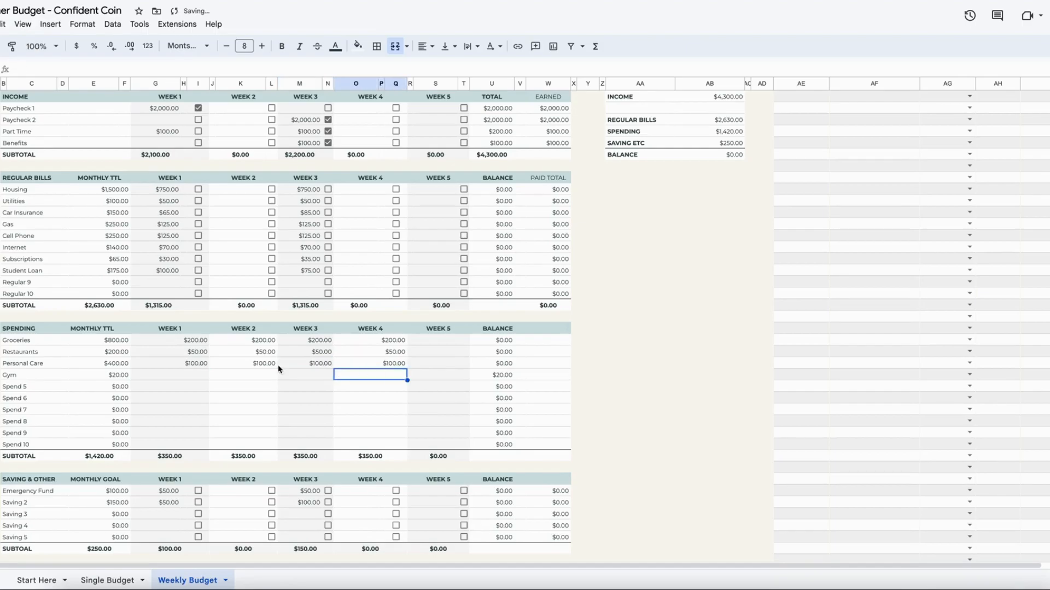
Enter 10 for Gym in both Week 1 and Week 3.
{"action": "left_click", "coordinate": [176, 378]}
{"action": "type", "text": "10"}
{"action": "key", "text": "Return"}
{"action": "left_click", "coordinate": [304, 375]}
{"action": "type", "text": "10"}
{"action": "key", "text": "Return"}
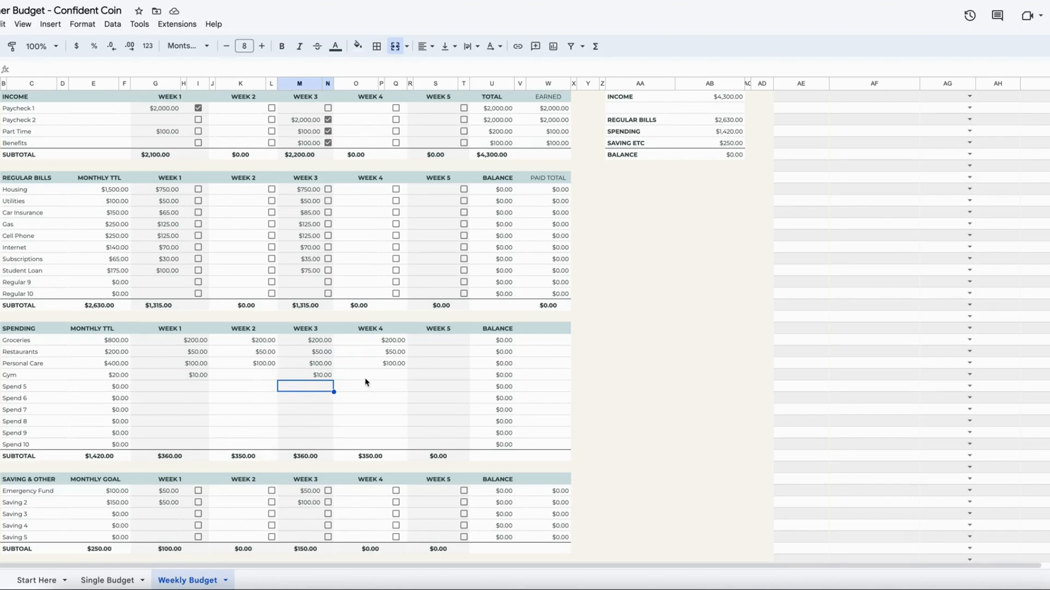
Examine the Emergency Fund goal in the dashboard's Savings & Other section.
{"action": "scroll", "coordinate": [395, 384], "scroll_direction": "down", "scroll_amount": 2}
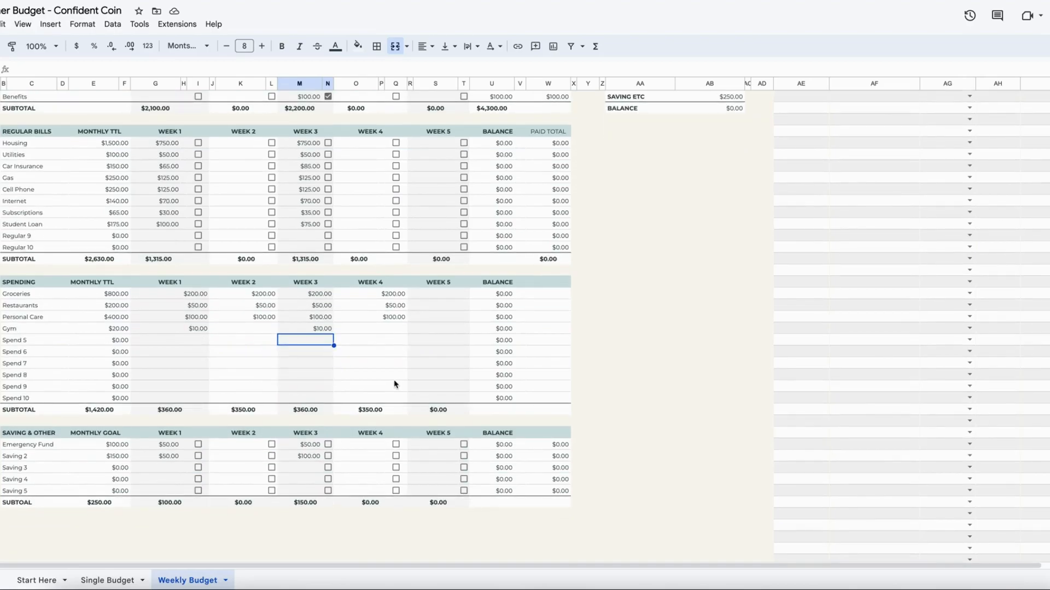
{"action": "scroll", "coordinate": [395, 384], "scroll_direction": "up", "scroll_amount": 3}
{"action": "scroll", "coordinate": [395, 385], "scroll_direction": "up", "scroll_amount": 15}
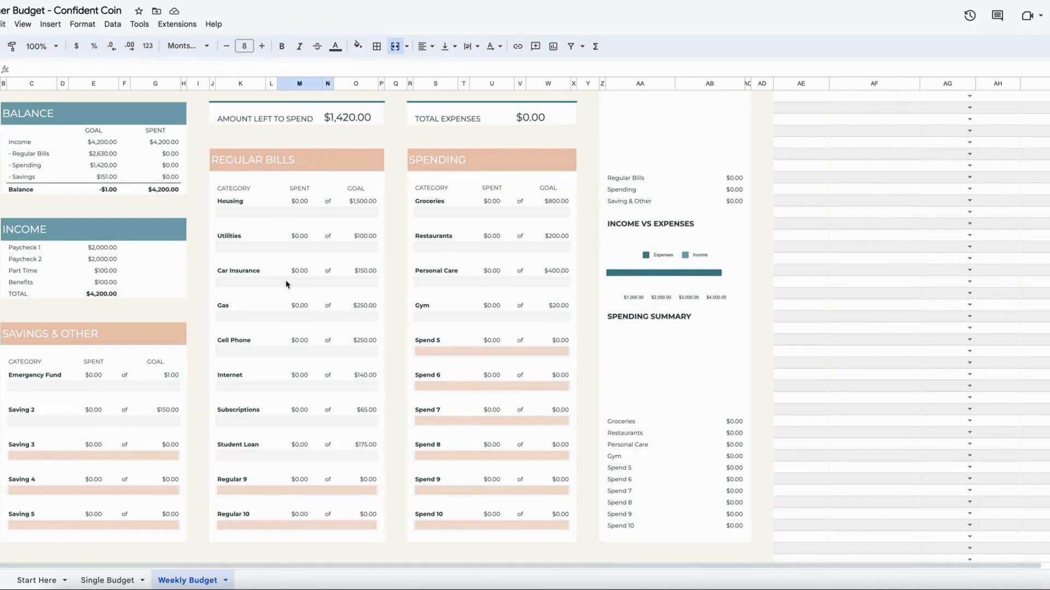
{"action": "left_click", "coordinate": [92, 376]}
{"action": "left_click", "coordinate": [172, 376]}
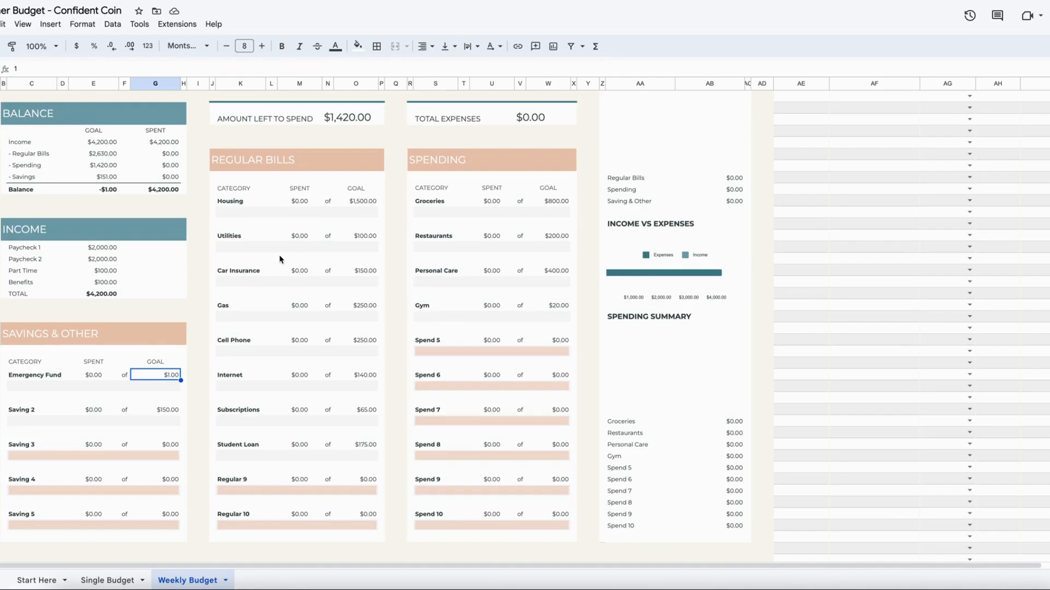
In the Planner's Week 1, mark the Part Time income as received and the bills from Housing through Student Loan as paid.
{"action": "scroll", "coordinate": [198, 301], "scroll_direction": "down", "scroll_amount": 10}
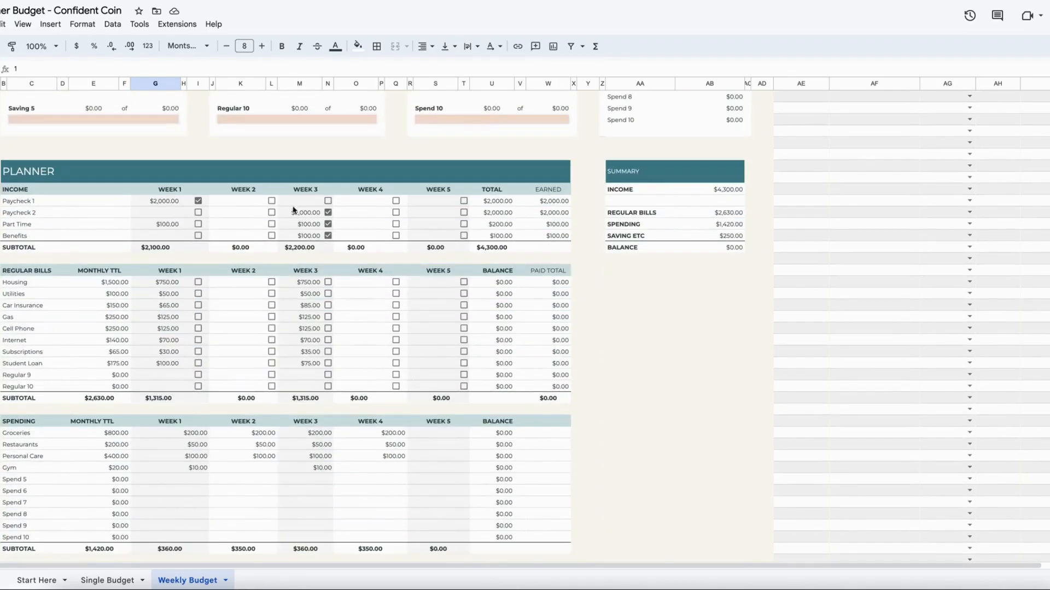
{"action": "left_click", "coordinate": [198, 224]}
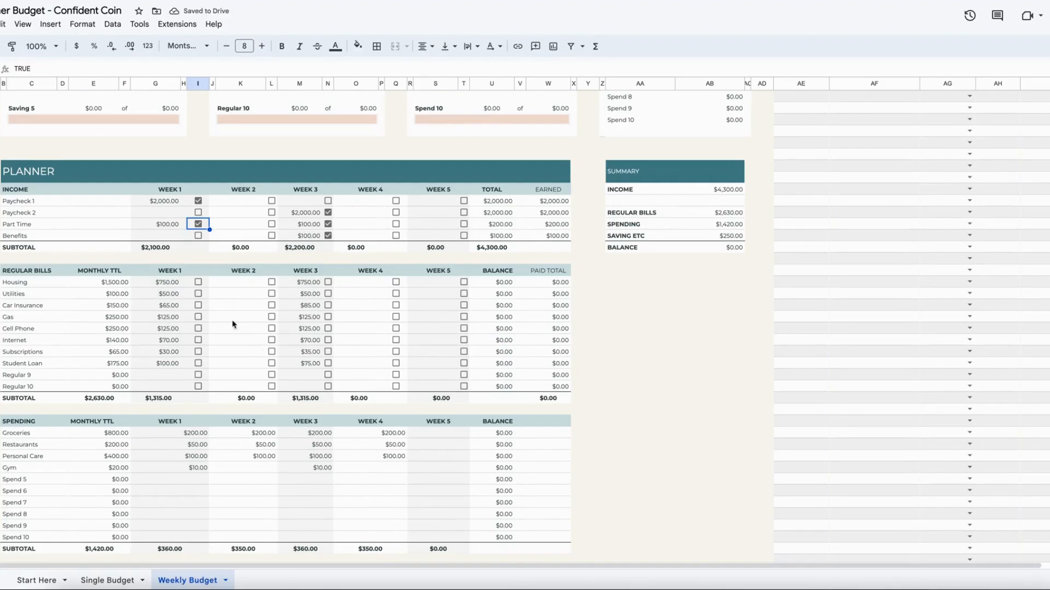
{"action": "left_click", "coordinate": [198, 282]}
{"action": "left_click", "coordinate": [198, 294]}
{"action": "left_click", "coordinate": [198, 305]}
{"action": "left_click", "coordinate": [198, 317]}
{"action": "left_click", "coordinate": [198, 328]}
{"action": "left_click", "coordinate": [197, 340]}
{"action": "left_click", "coordinate": [199, 352]}
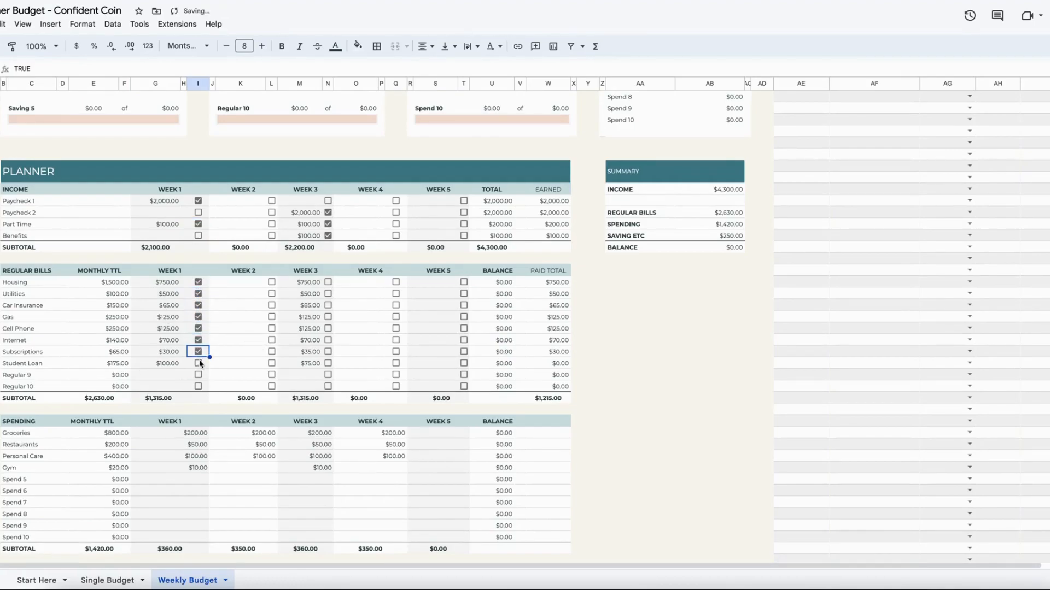
{"action": "left_click", "coordinate": [197, 363]}
Examine the dashboard's Regular Bills progress, comparing Housing's spent amount with its goal.
{"action": "scroll", "coordinate": [197, 372], "scroll_direction": "down", "scroll_amount": 5}
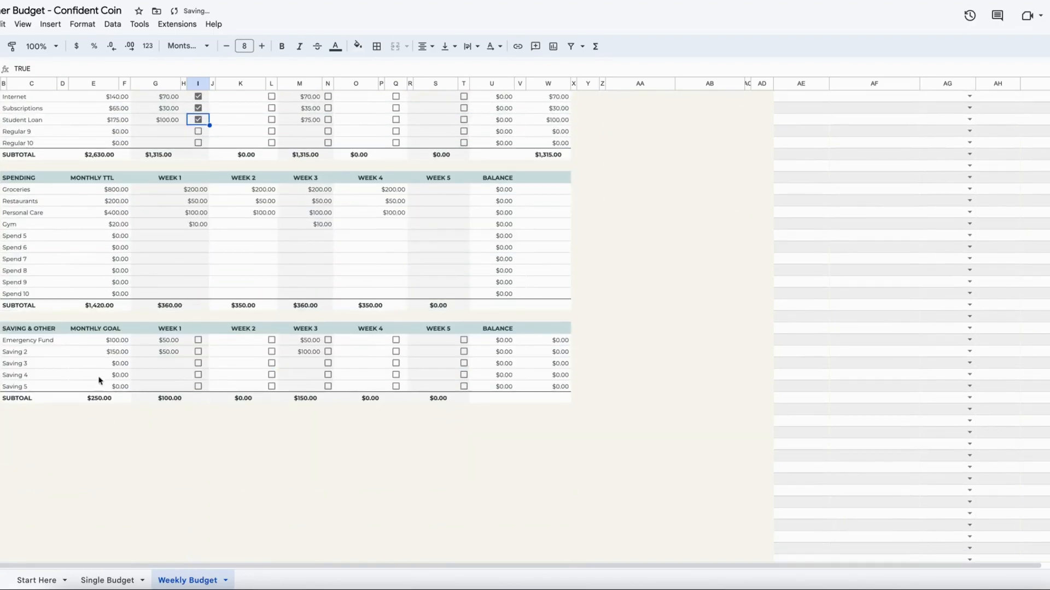
{"action": "scroll", "coordinate": [275, 340], "scroll_direction": "up", "scroll_amount": 6}
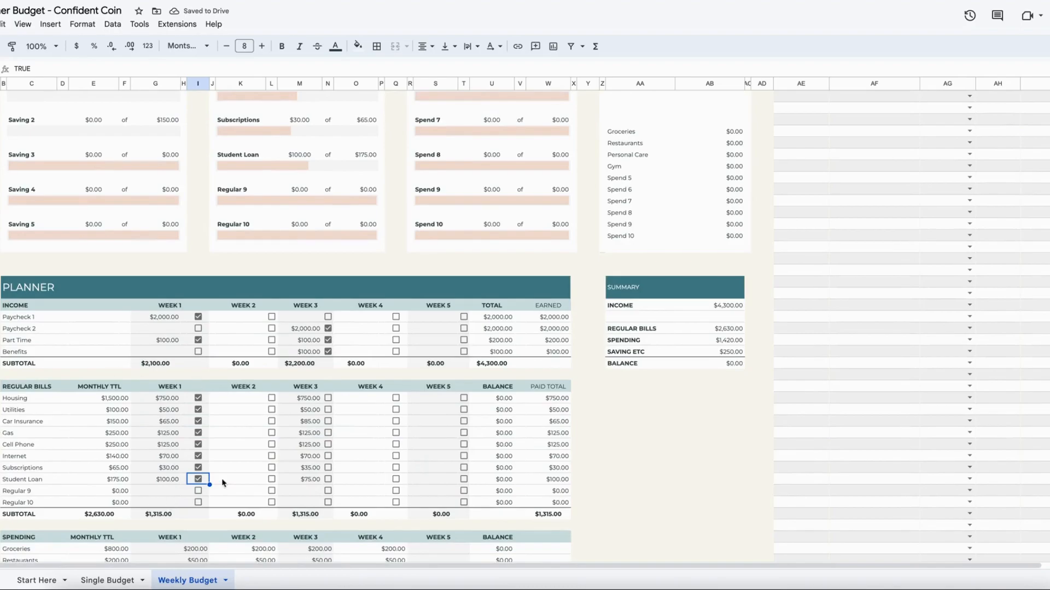
{"action": "scroll", "coordinate": [416, 316], "scroll_direction": "up", "scroll_amount": 4}
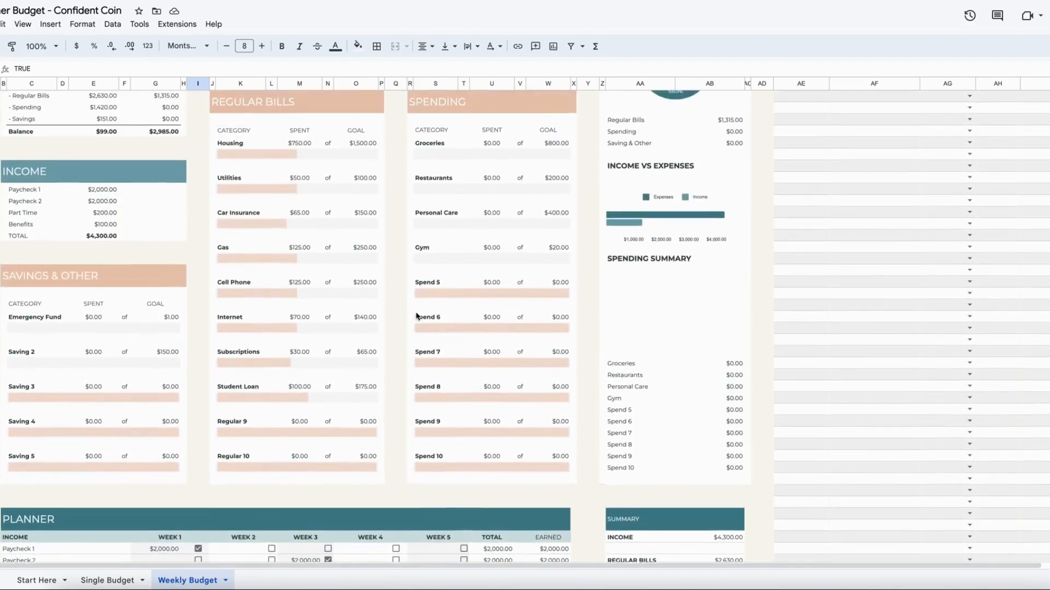
{"action": "scroll", "coordinate": [417, 316], "scroll_direction": "up", "scroll_amount": 1}
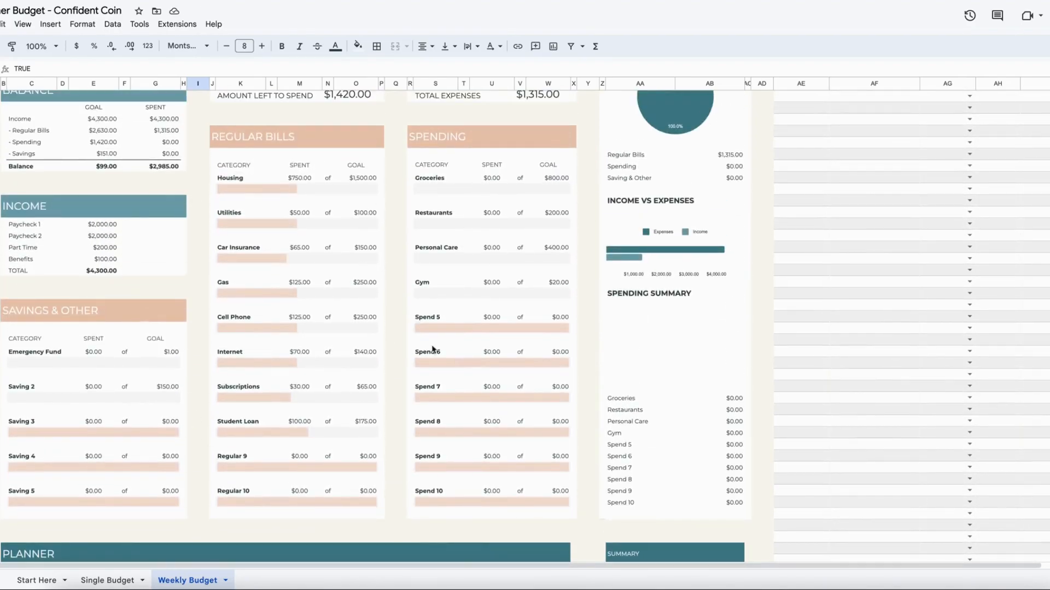
{"action": "left_click", "coordinate": [231, 181]}
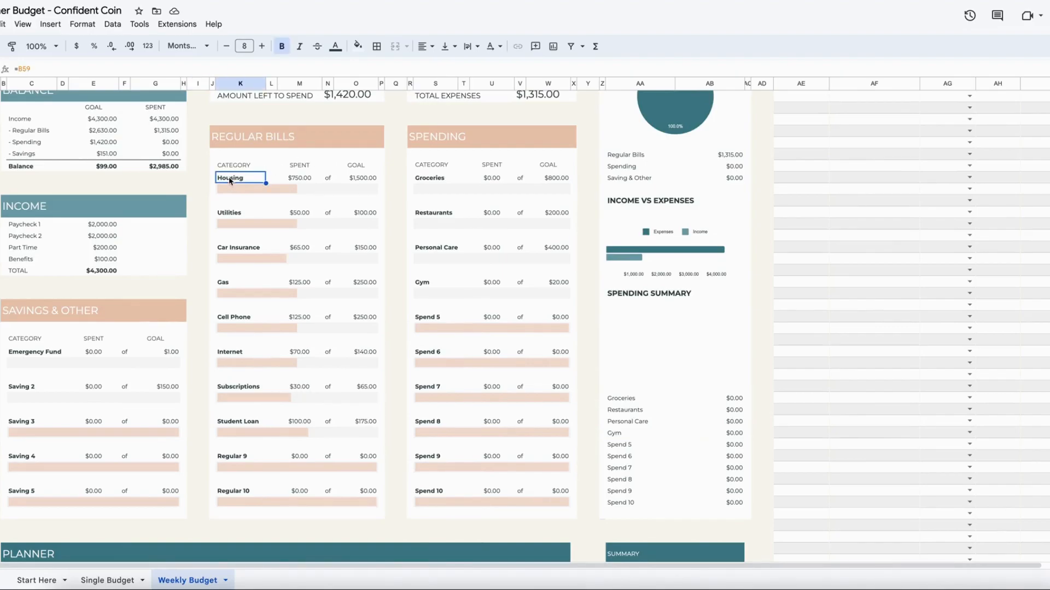
{"action": "left_click", "coordinate": [309, 184]}
{"action": "left_click", "coordinate": [364, 180]}
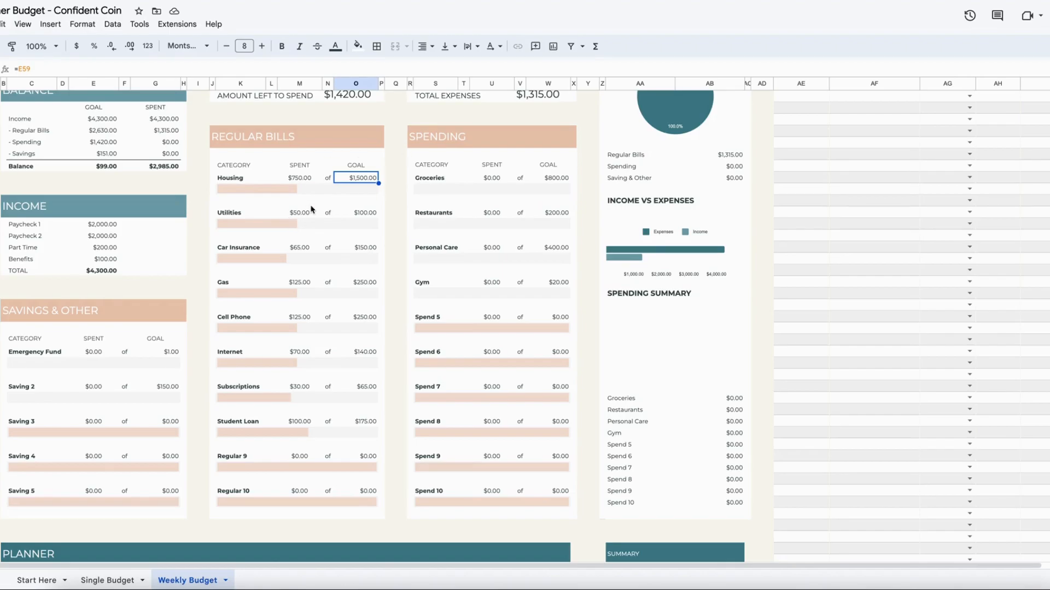
{"action": "left_click", "coordinate": [295, 179]}
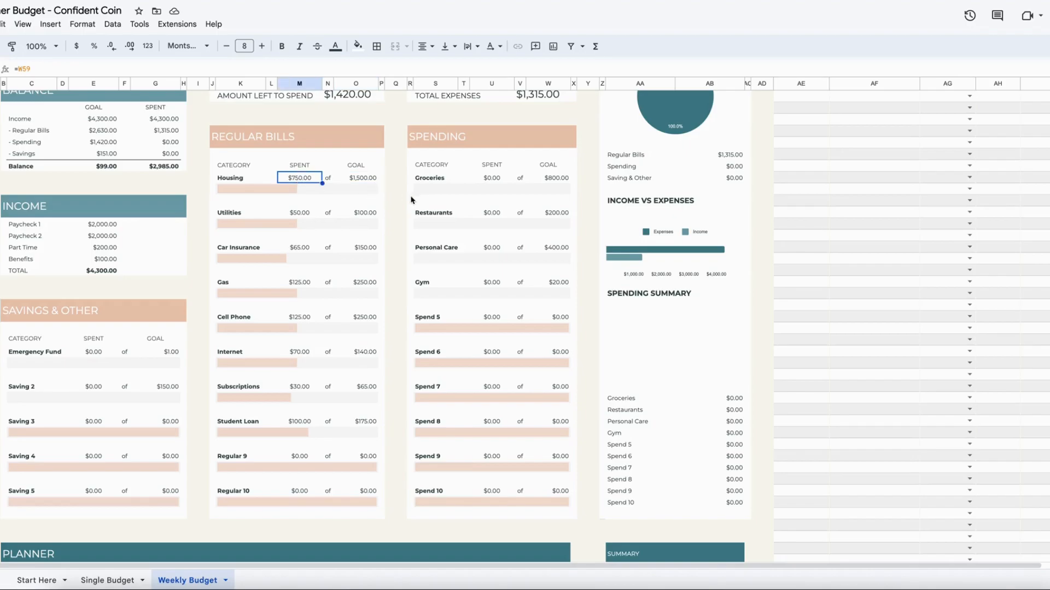
Mark the Week 3 Housing bill as paid and review its progress on the dashboard.
{"action": "scroll", "coordinate": [247, 276], "scroll_direction": "down", "scroll_amount": 8}
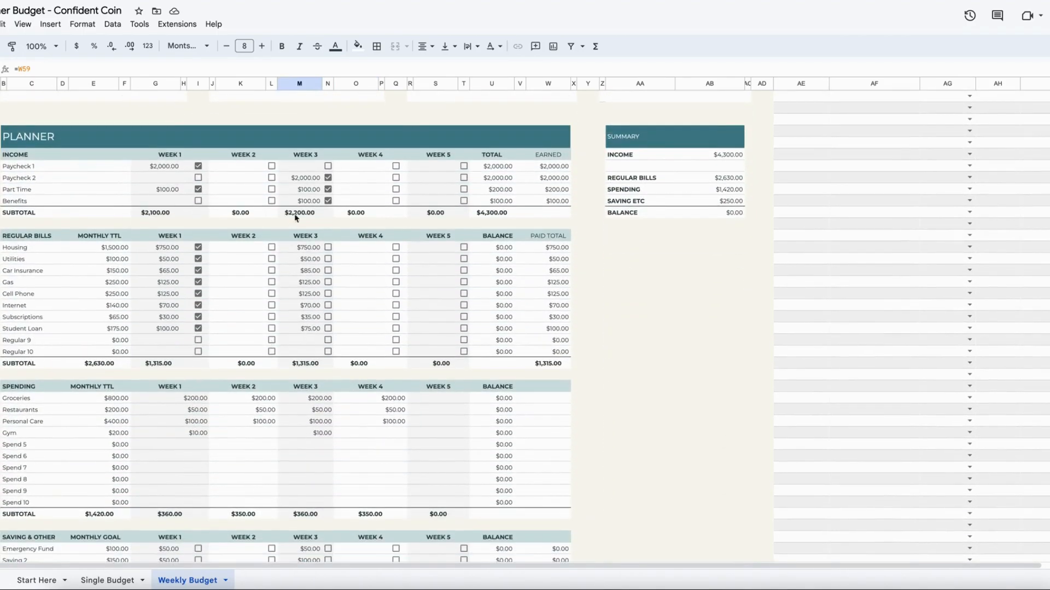
{"action": "left_click", "coordinate": [328, 247]}
{"action": "scroll", "coordinate": [337, 308], "scroll_direction": "up", "scroll_amount": 1}
{"action": "scroll", "coordinate": [338, 307], "scroll_direction": "up", "scroll_amount": 5}
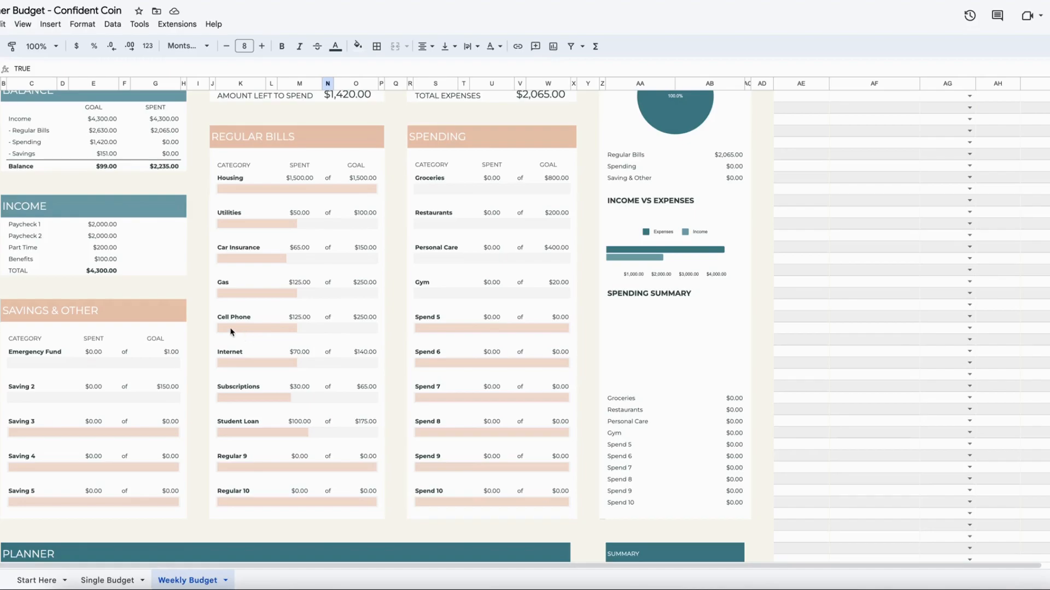
Mark the Emergency Fund and Saving 2 contributions as done for Week 1 and Week 3.
{"action": "scroll", "coordinate": [257, 388], "scroll_direction": "down", "scroll_amount": 15}
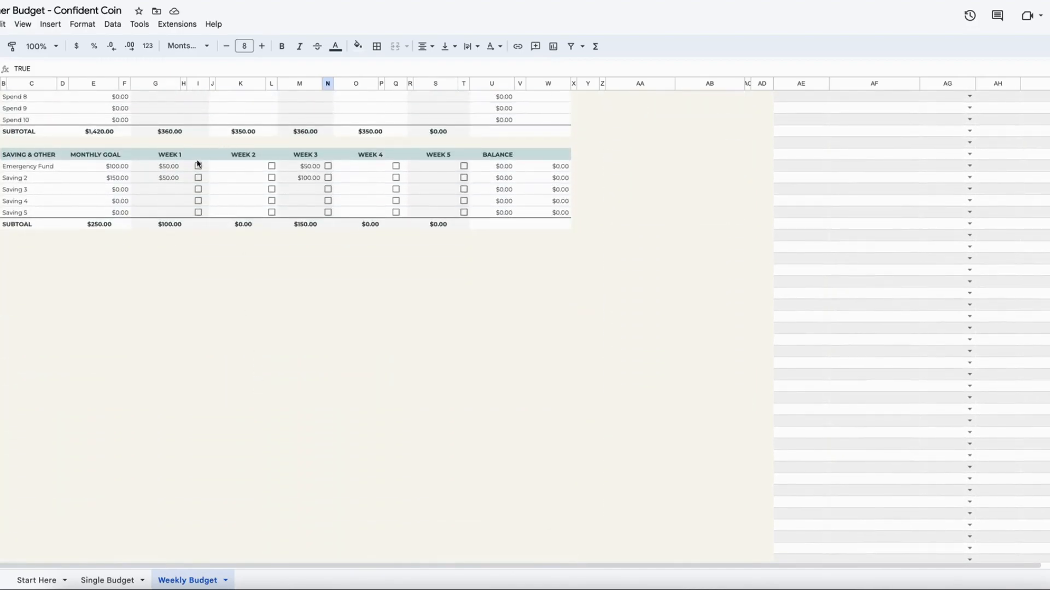
{"action": "left_click", "coordinate": [198, 166]}
{"action": "left_click", "coordinate": [197, 177]}
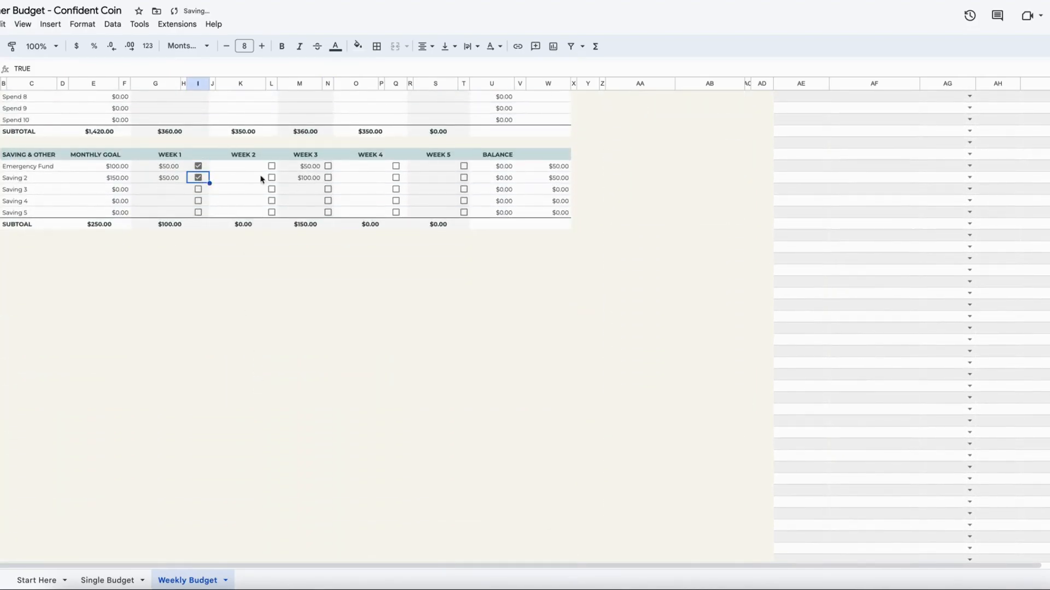
{"action": "left_click", "coordinate": [328, 166]}
{"action": "left_click", "coordinate": [328, 178]}
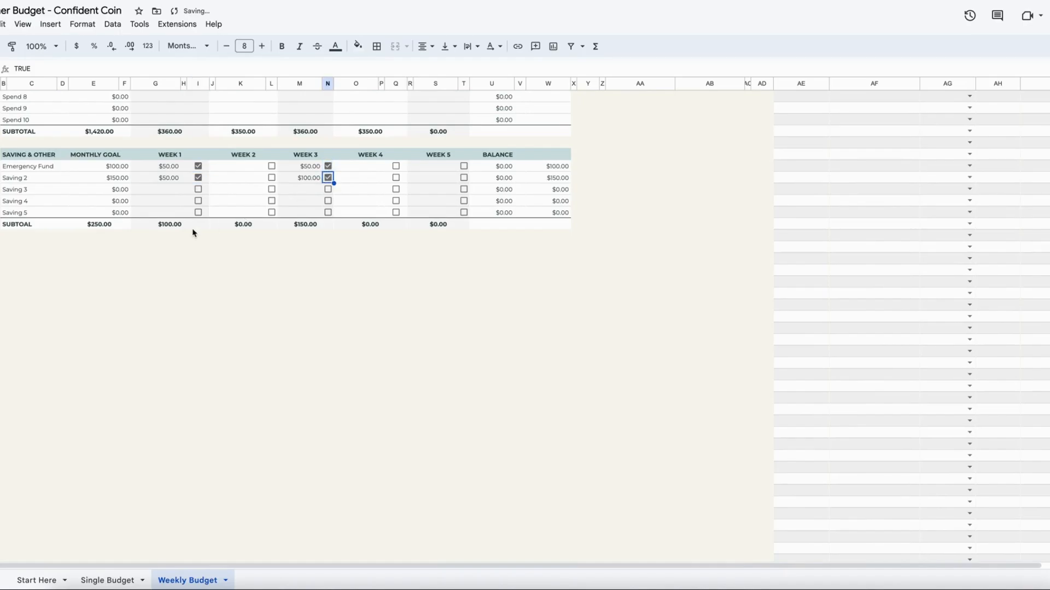
Date the first entry in the Expense Tracker 5/1/2023.
{"action": "scroll", "coordinate": [192, 233], "scroll_direction": "up", "scroll_amount": 3}
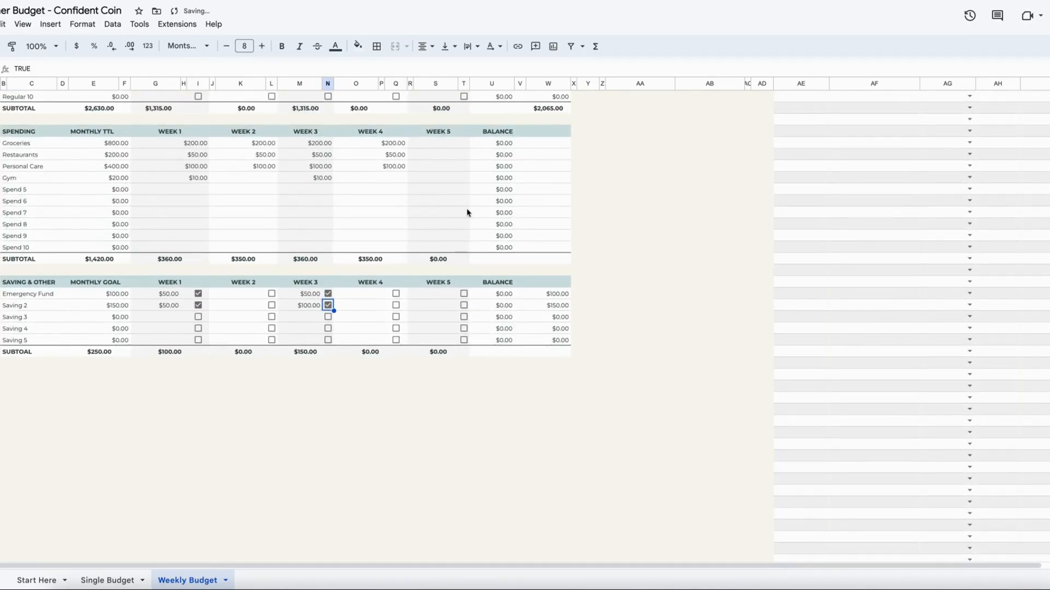
{"action": "scroll", "coordinate": [689, 227], "scroll_direction": "up", "scroll_amount": 15}
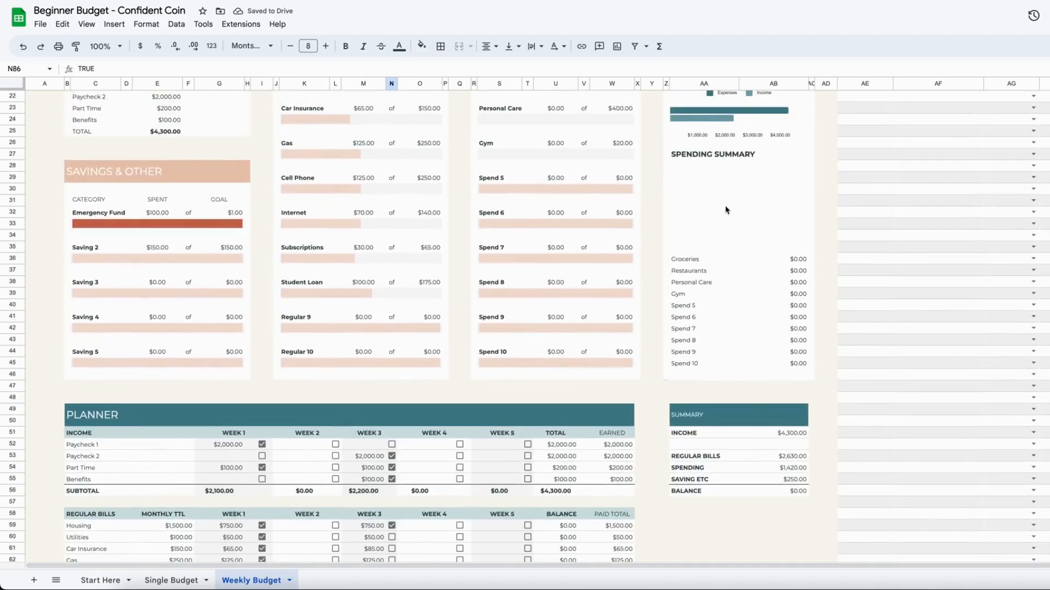
{"action": "scroll", "coordinate": [726, 210], "scroll_direction": "up", "scroll_amount": 5}
{"action": "scroll", "coordinate": [802, 223], "scroll_direction": "right", "scroll_amount": 3}
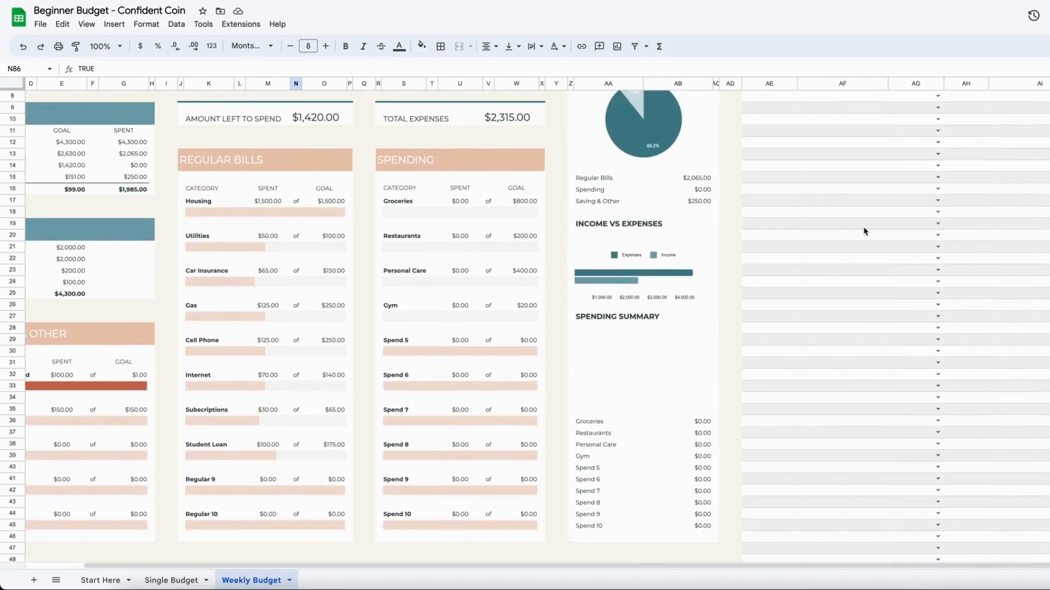
{"action": "scroll", "coordinate": [864, 231], "scroll_direction": "up", "scroll_amount": 3}
{"action": "double_click", "coordinate": [772, 177]}
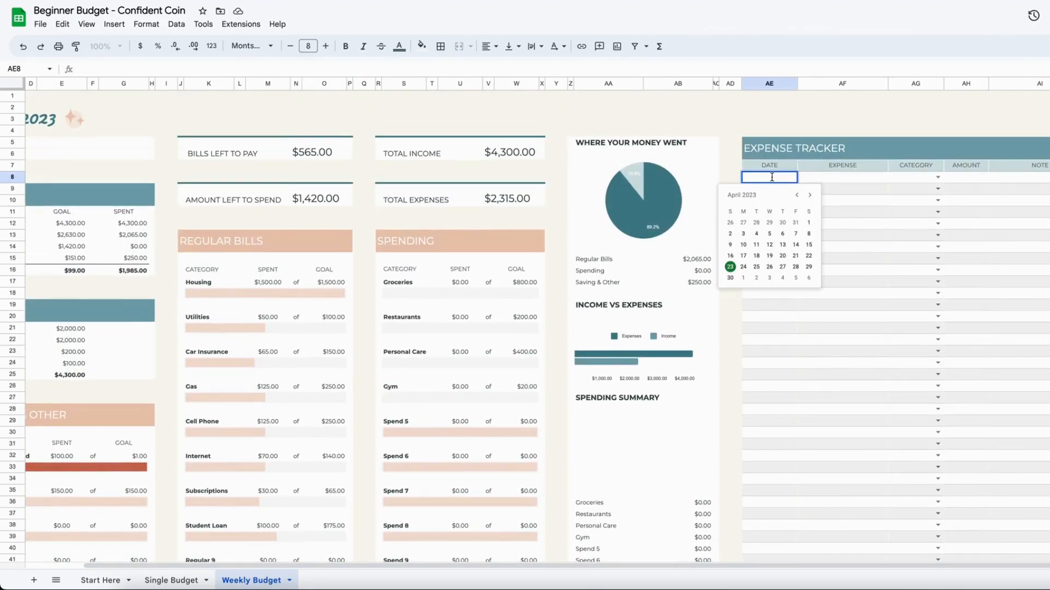
{"action": "left_click", "coordinate": [810, 195]}
{"action": "left_click", "coordinate": [743, 223]}
{"action": "key", "text": "Tab"}
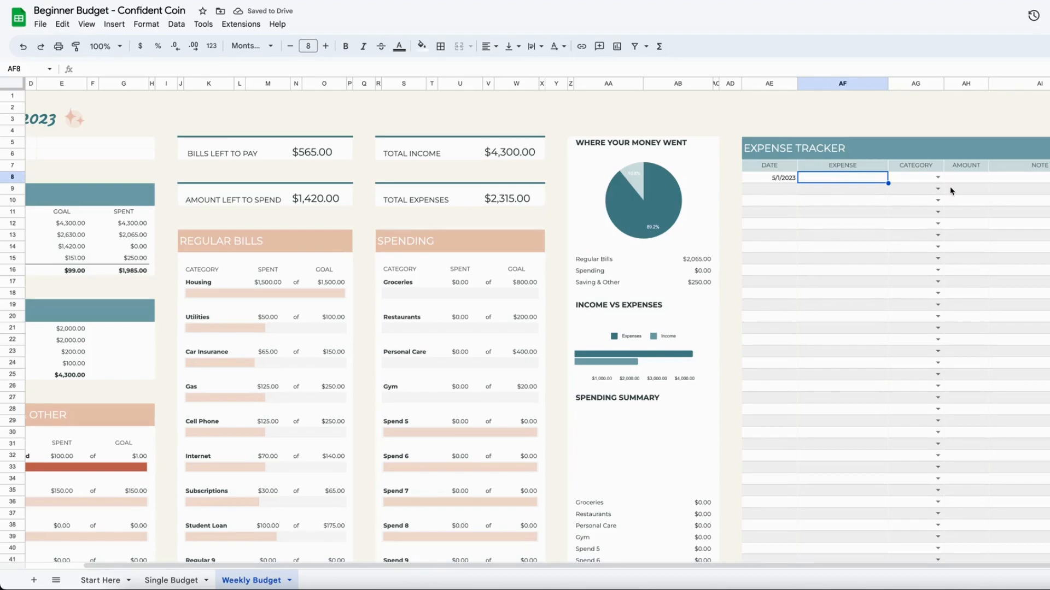
Name the first tracked expense "aldo", categorize it as Groceries and enter an amount of 125.
{"action": "type", "text": "aldo"}
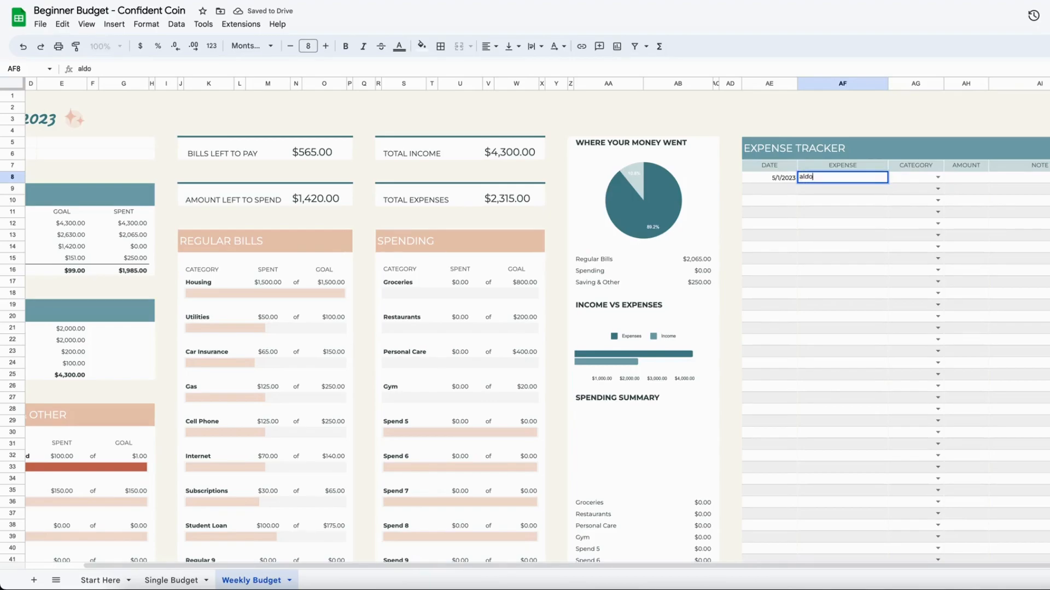
{"action": "key", "text": "Return"}
{"action": "left_click", "coordinate": [937, 178]}
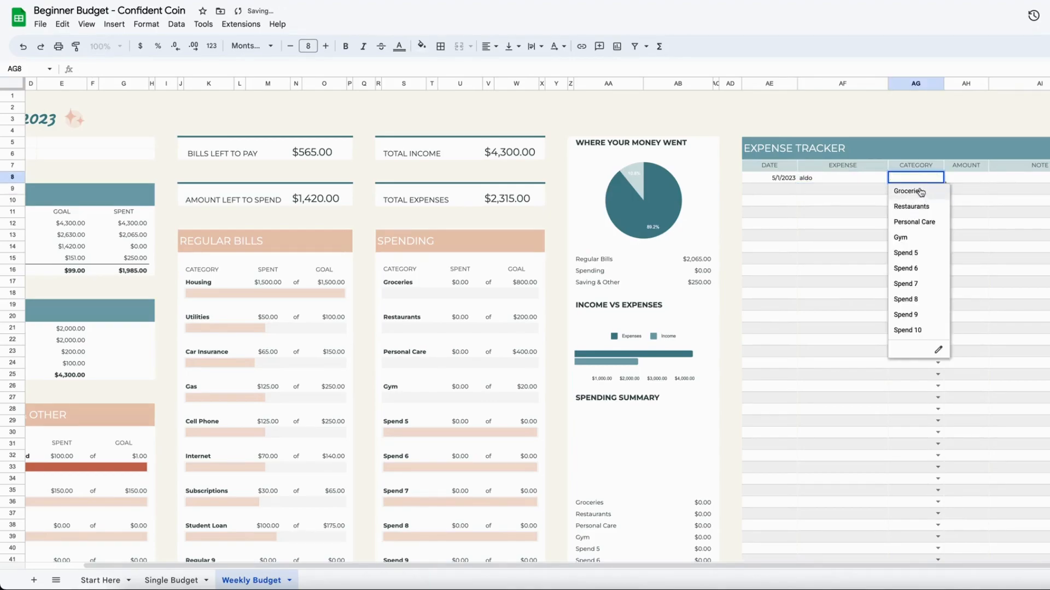
{"action": "left_click", "coordinate": [913, 190]}
{"action": "left_click", "coordinate": [958, 180]}
{"action": "type", "text": "125"}
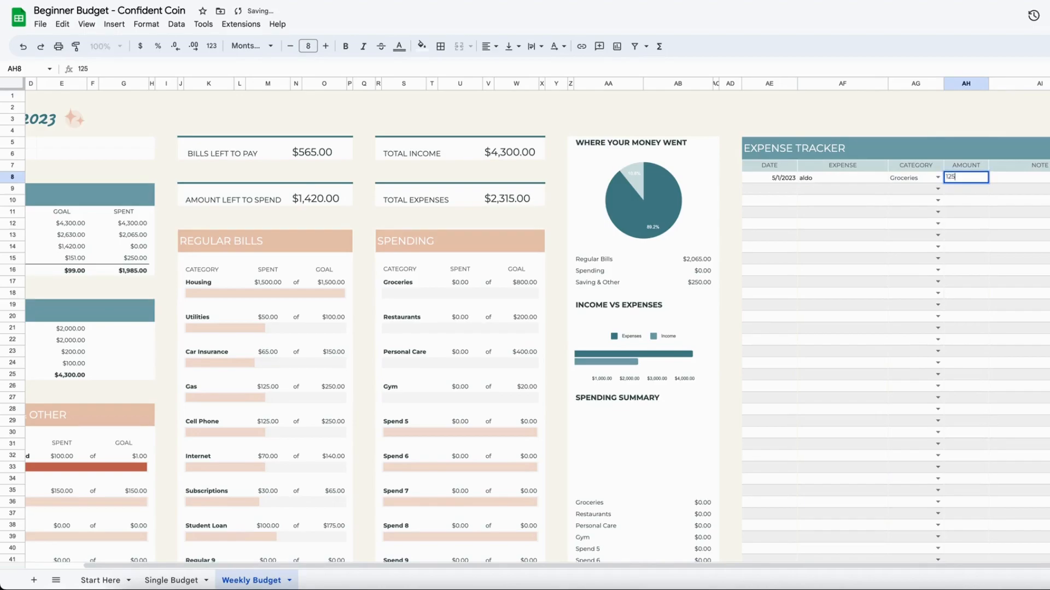
{"action": "key", "text": "Return"}
Correct the first tracked expense's name to "aldi".
{"action": "double_click", "coordinate": [754, 189]}
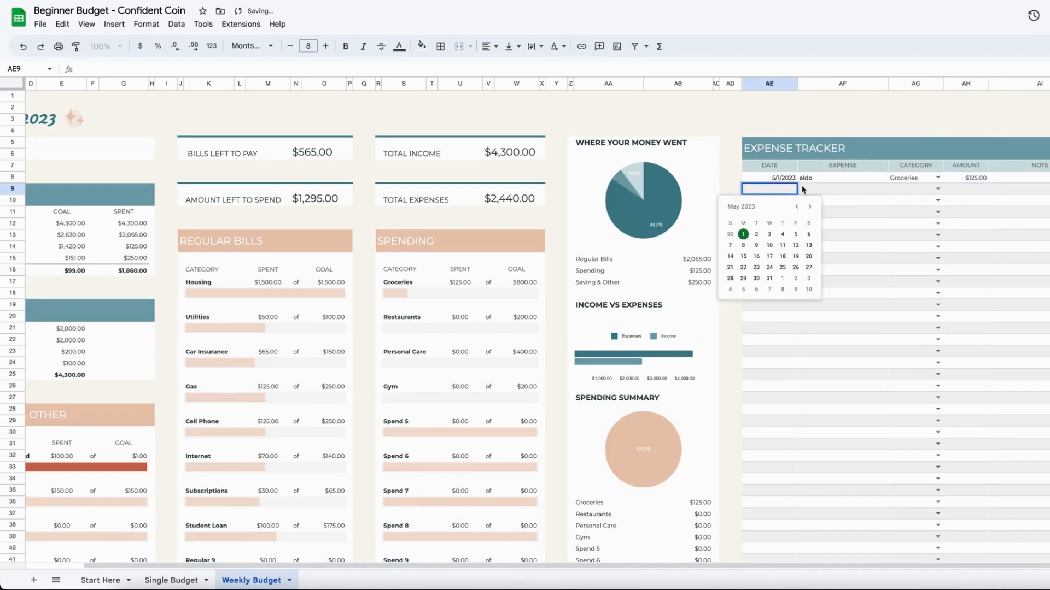
{"action": "double_click", "coordinate": [821, 177]}
{"action": "type", "text": "i"}
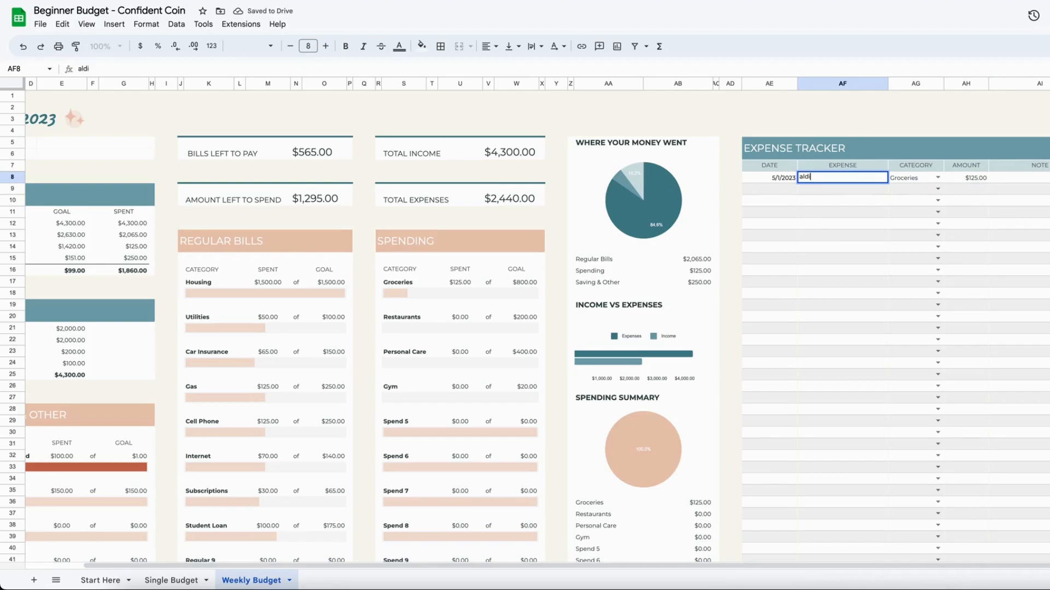
{"action": "key", "text": "Return"}
Log a second tracked expense dated 5/3/2023 in the Restaurants category with an amount of 60, leaving its name blank.
{"action": "double_click", "coordinate": [754, 189]}
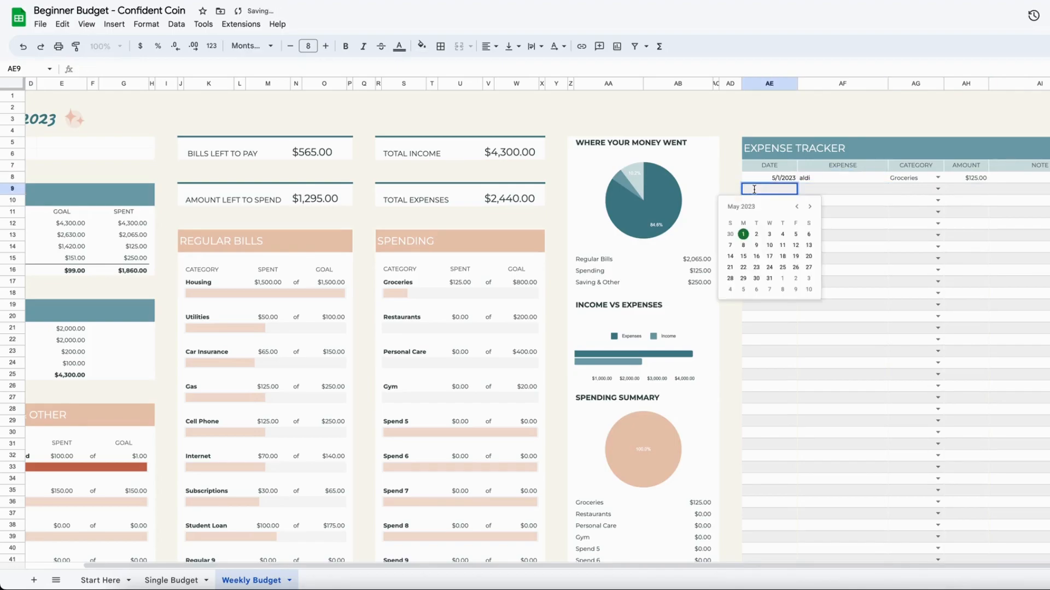
{"action": "left_click", "coordinate": [769, 234]}
{"action": "left_click", "coordinate": [907, 191]}
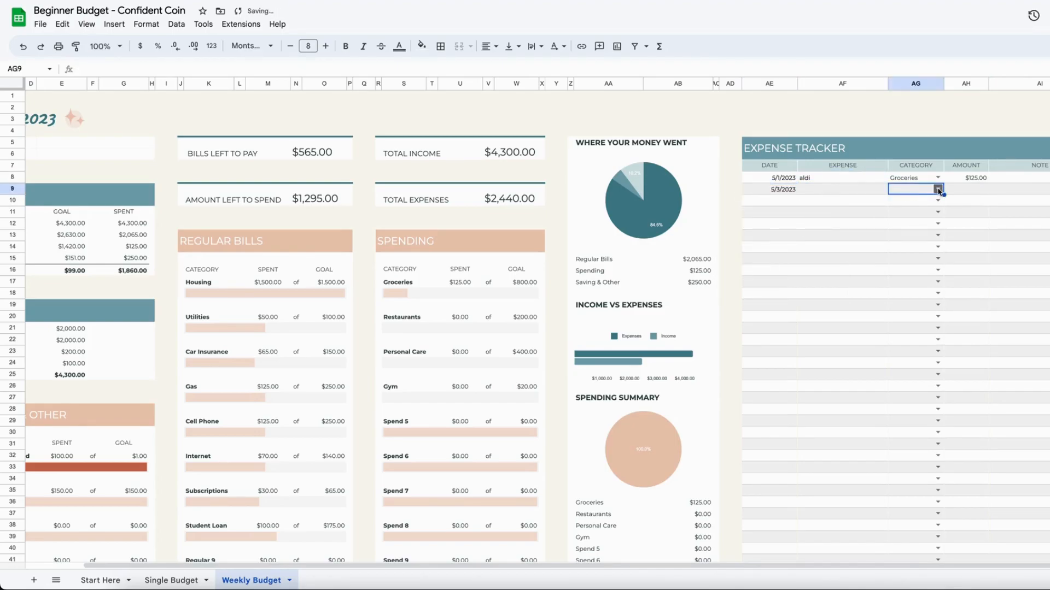
{"action": "left_click", "coordinate": [937, 190]}
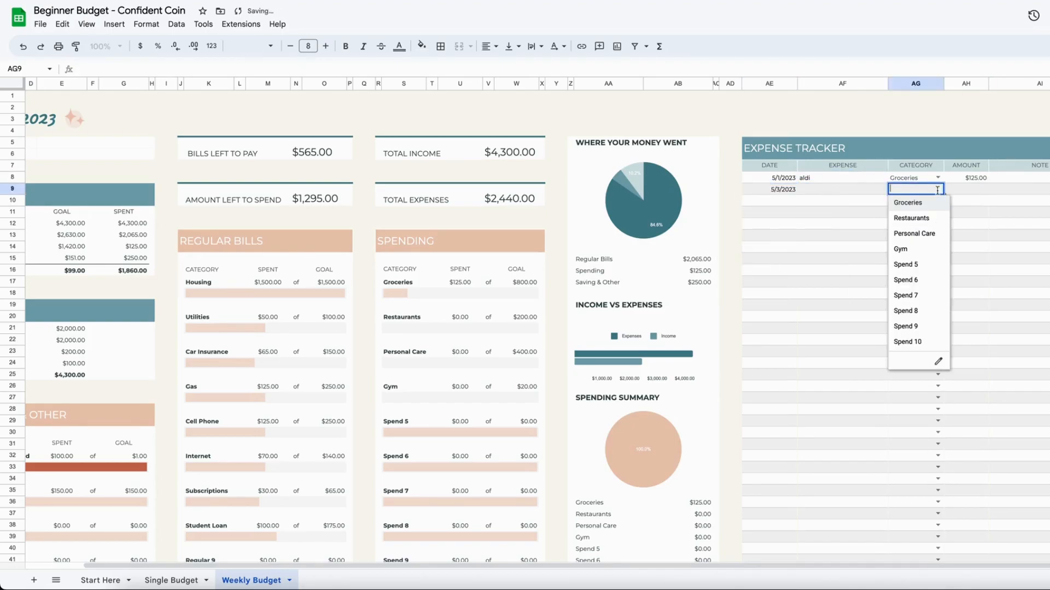
{"action": "left_click", "coordinate": [911, 218]}
{"action": "left_click", "coordinate": [971, 192]}
{"action": "type", "text": "60"}
{"action": "key", "text": "Return"}
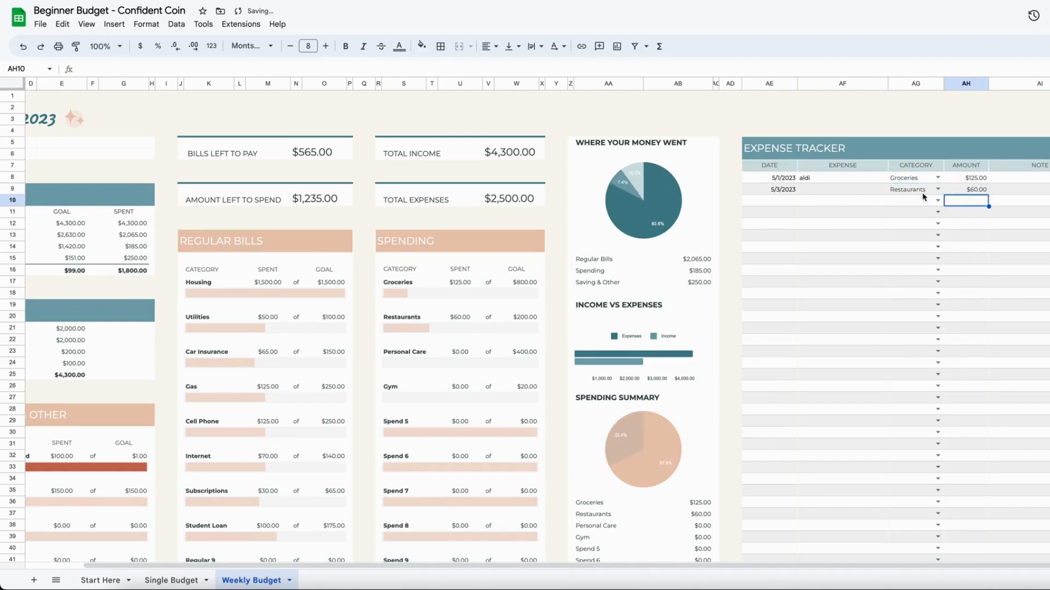
Examine the Groceries and Restaurants amounts in the dashboard's Spending section against the tracked expenses.
{"action": "left_click", "coordinate": [820, 191]}
{"action": "scroll", "coordinate": [905, 184], "scroll_direction": "left", "scroll_amount": 1}
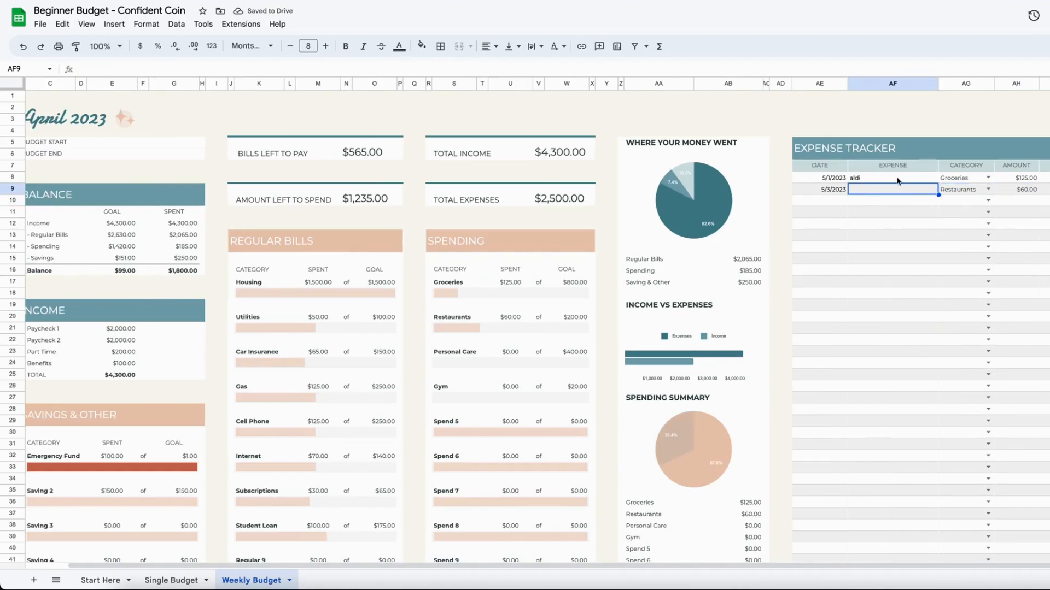
{"action": "left_click", "coordinate": [453, 285]}
{"action": "left_click", "coordinate": [564, 286]}
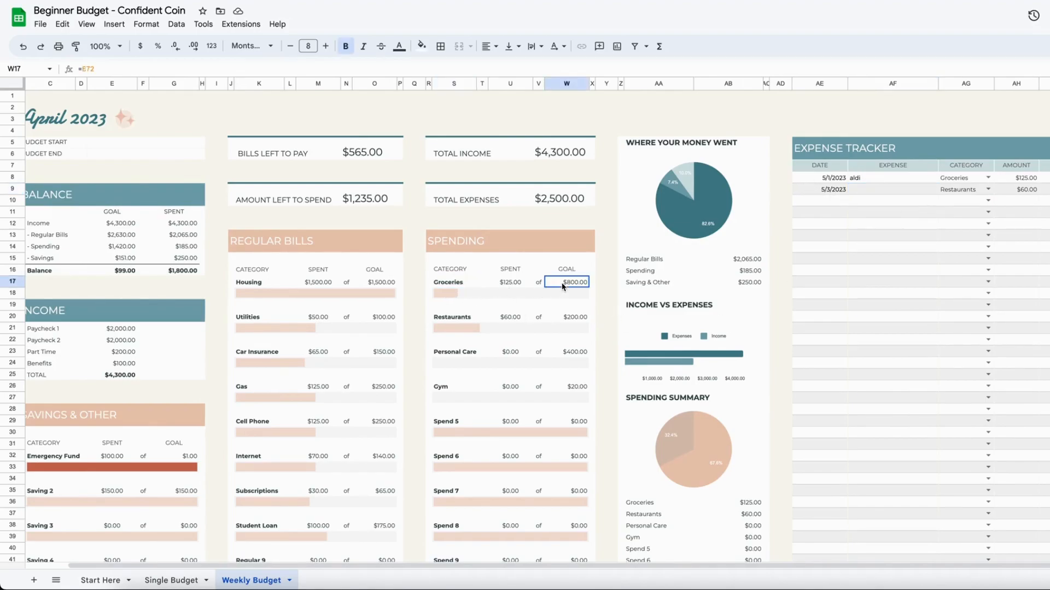
{"action": "left_click", "coordinate": [454, 318]}
{"action": "left_click", "coordinate": [511, 318]}
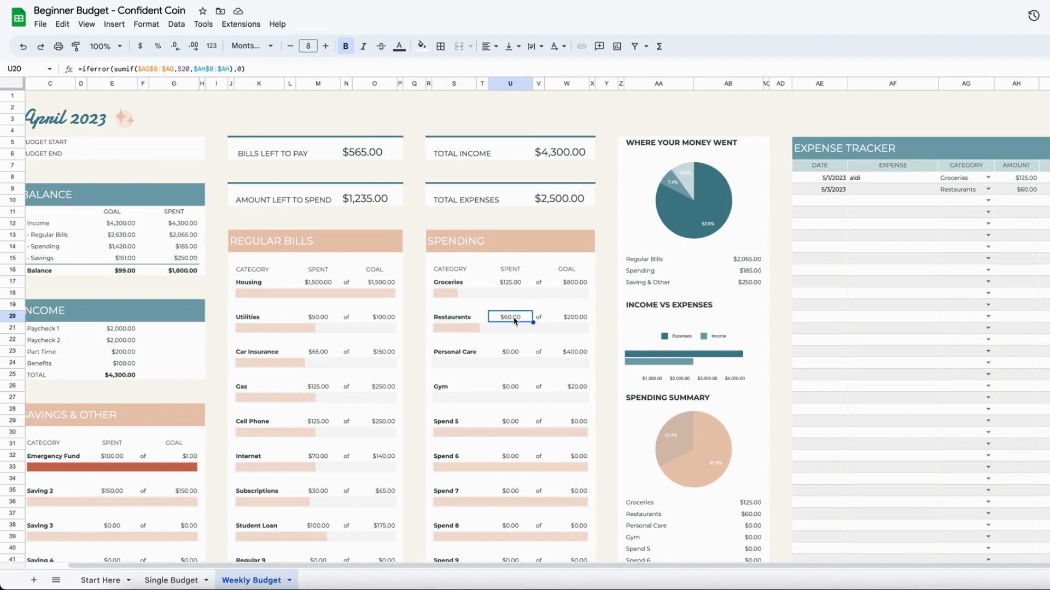
Log a third tracked expense in the Gym category with an amount of 5.
{"action": "left_click", "coordinate": [577, 321]}
{"action": "scroll", "coordinate": [1034, 193], "scroll_direction": "right", "scroll_amount": 2}
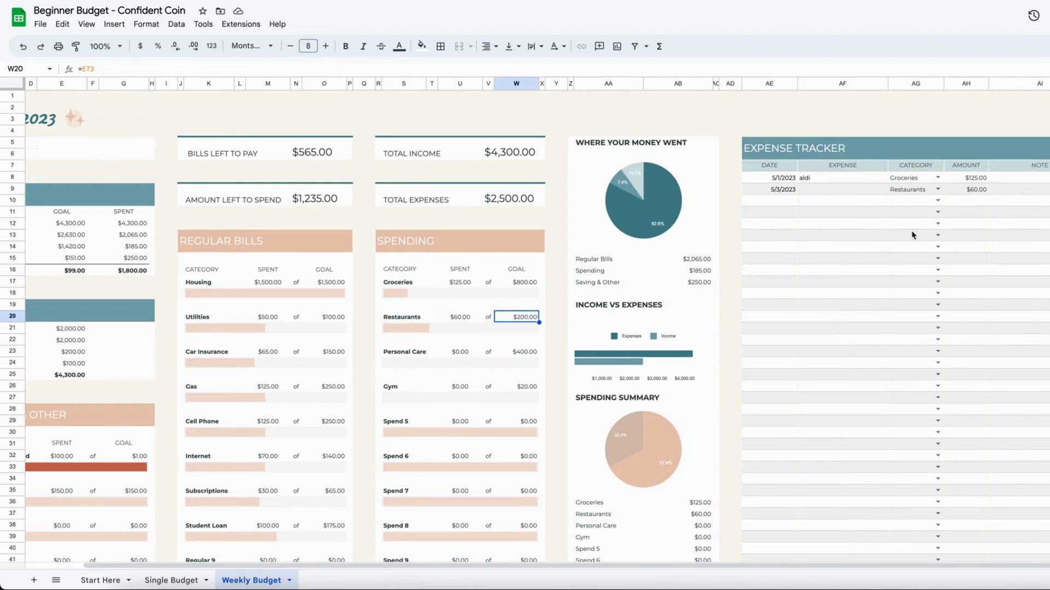
{"action": "scroll", "coordinate": [525, 361], "scroll_direction": "down", "scroll_amount": 1}
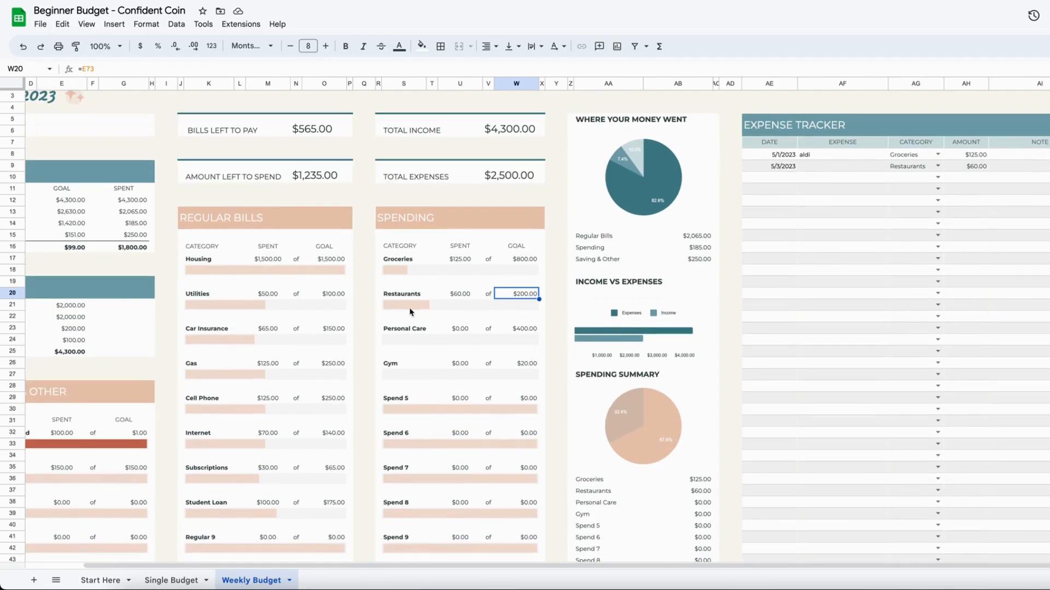
{"action": "scroll", "coordinate": [496, 309], "scroll_direction": "down", "scroll_amount": 3}
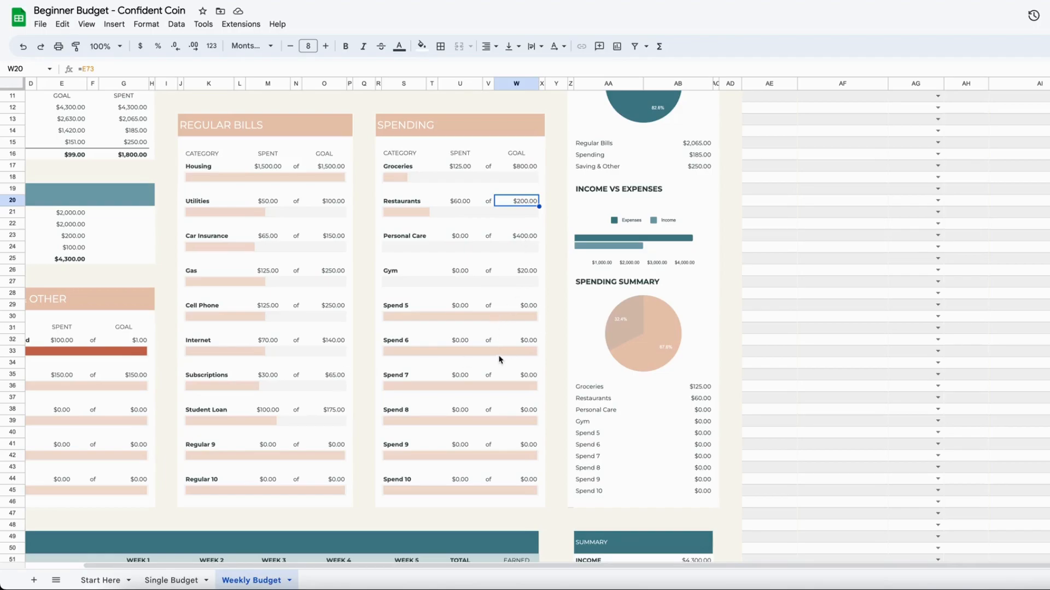
{"action": "scroll", "coordinate": [500, 359], "scroll_direction": "up", "scroll_amount": 5}
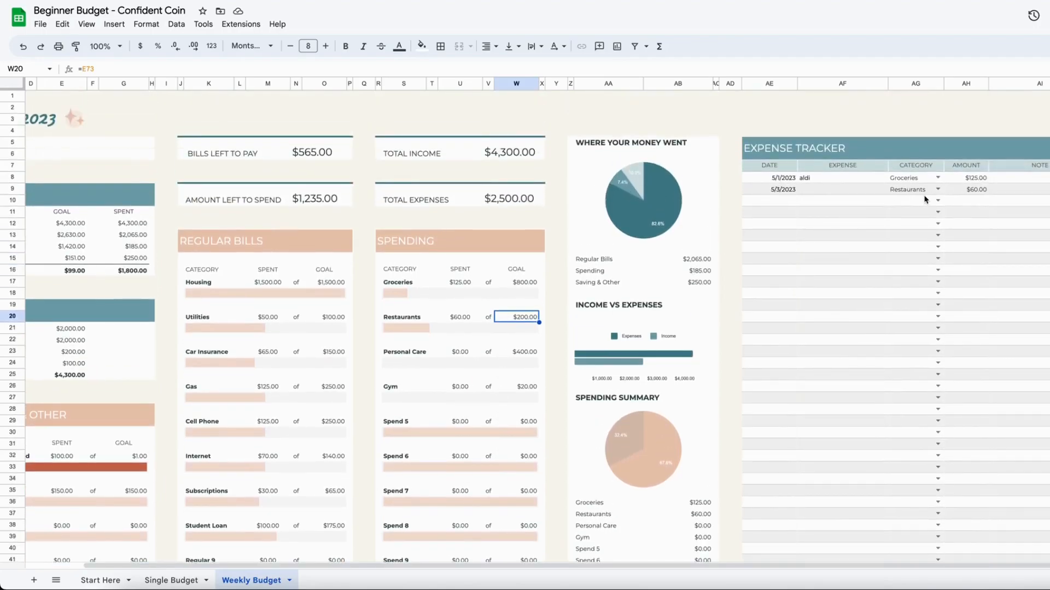
{"action": "left_click", "coordinate": [938, 201]}
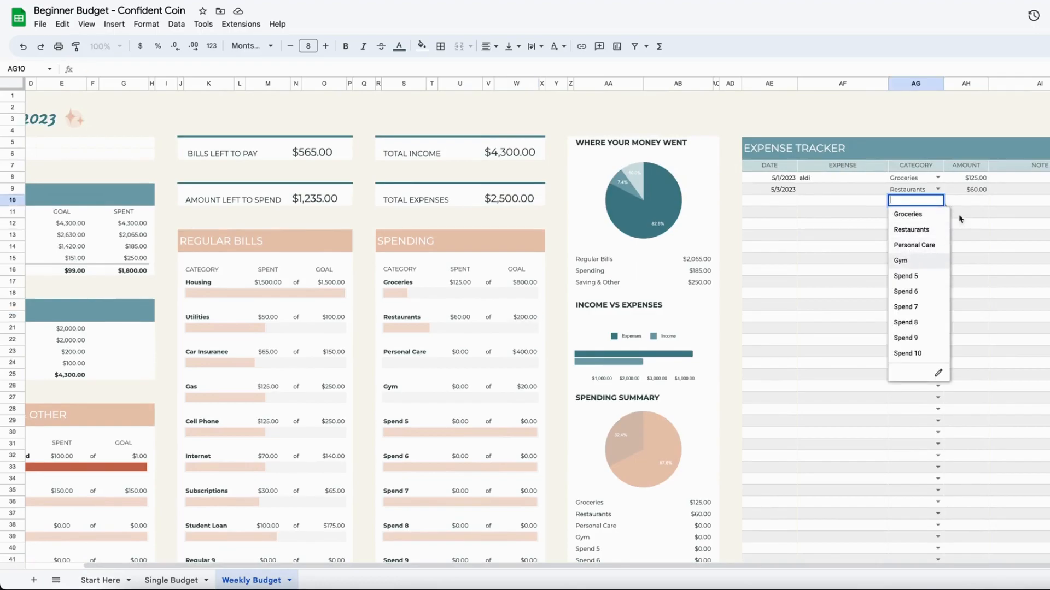
{"action": "left_click", "coordinate": [909, 262]}
{"action": "left_click", "coordinate": [985, 200]}
{"action": "type", "text": "5"}
{"action": "key", "text": "Return"}
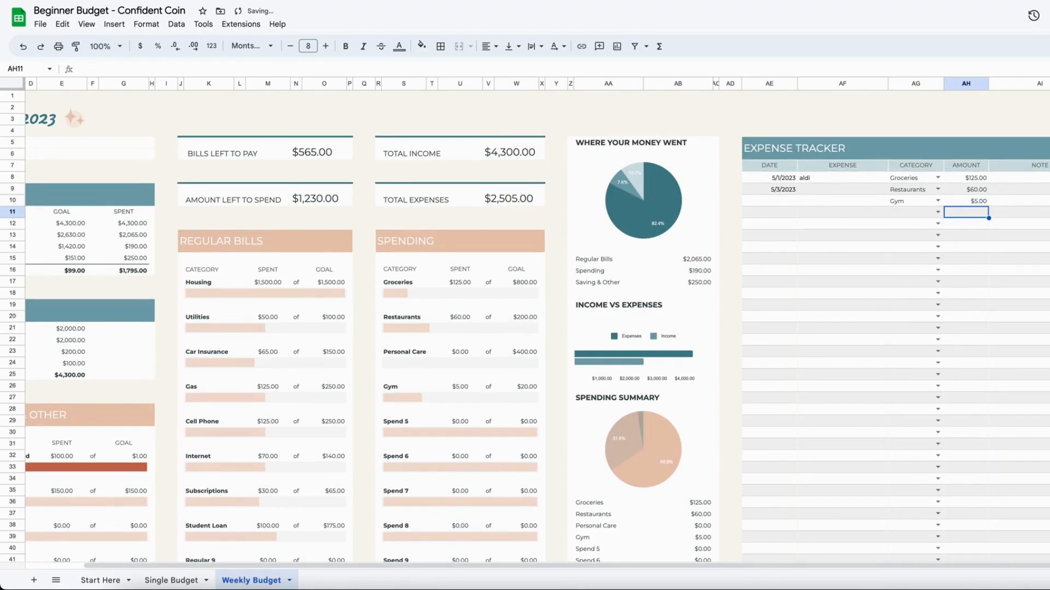
Log a fourth tracked expense in the Personal Care category with an amount of 75.
{"action": "left_click", "coordinate": [939, 212]}
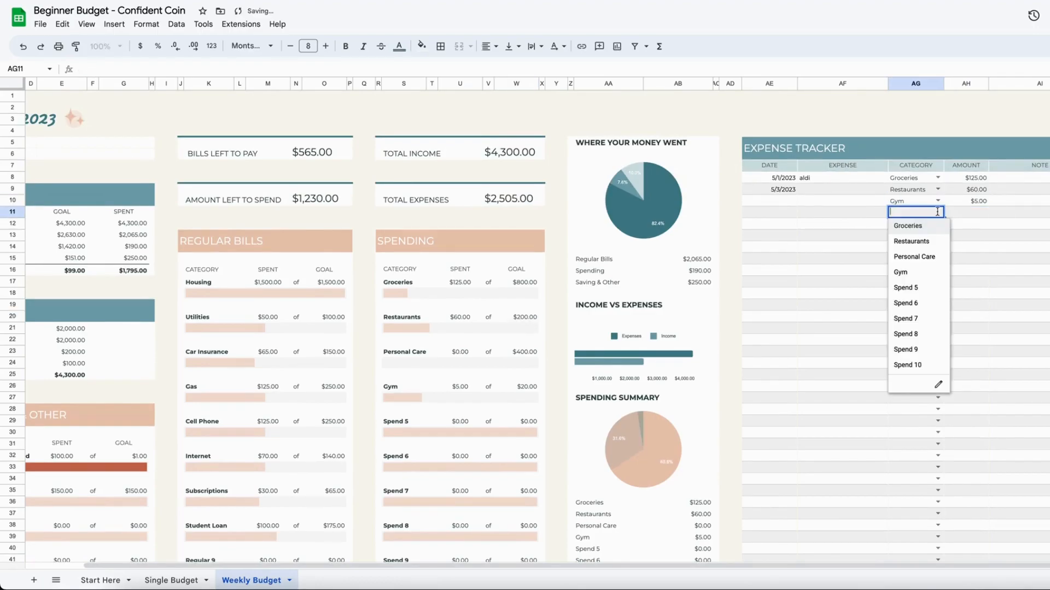
{"action": "left_click", "coordinate": [914, 256]}
{"action": "left_click", "coordinate": [981, 213]}
{"action": "type", "text": "75"}
{"action": "key", "text": "Return"}
Date the tracked Gym expense 5/4/2023 and the Personal Care expense 5/6/2023.
{"action": "double_click", "coordinate": [779, 200]}
{"action": "left_click", "coordinate": [782, 245]}
{"action": "double_click", "coordinate": [783, 212]}
{"action": "left_click", "coordinate": [808, 257]}
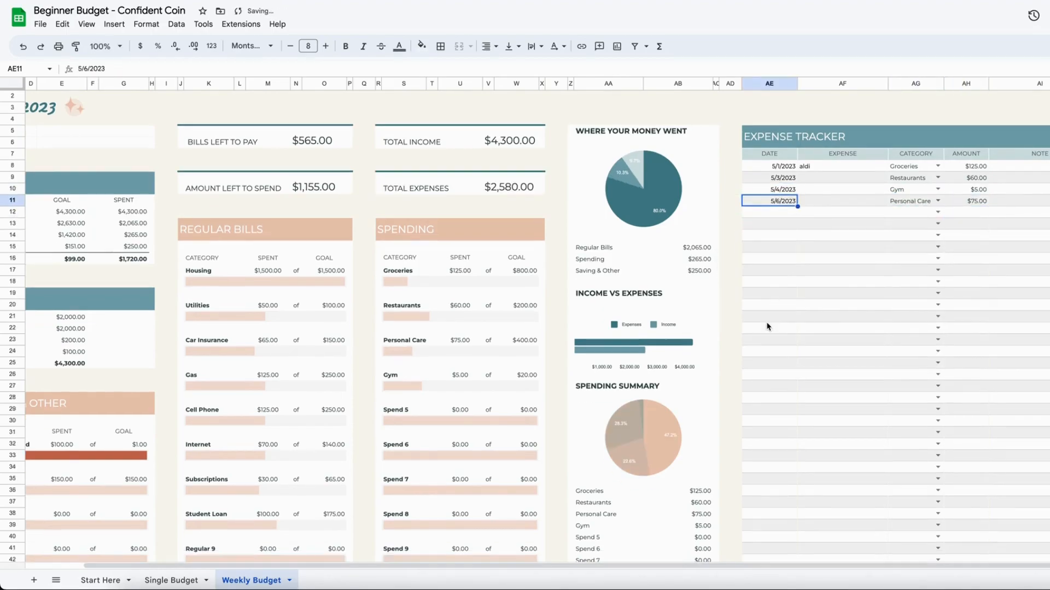
Log a fifth tracked expense in the Restaurants category with an amount of 10, without a date.
{"action": "scroll", "coordinate": [964, 185], "scroll_direction": "down", "scroll_amount": 2}
{"action": "scroll", "coordinate": [964, 184], "scroll_direction": "left", "scroll_amount": 2}
{"action": "left_click", "coordinate": [988, 166]}
{"action": "left_click", "coordinate": [957, 195]}
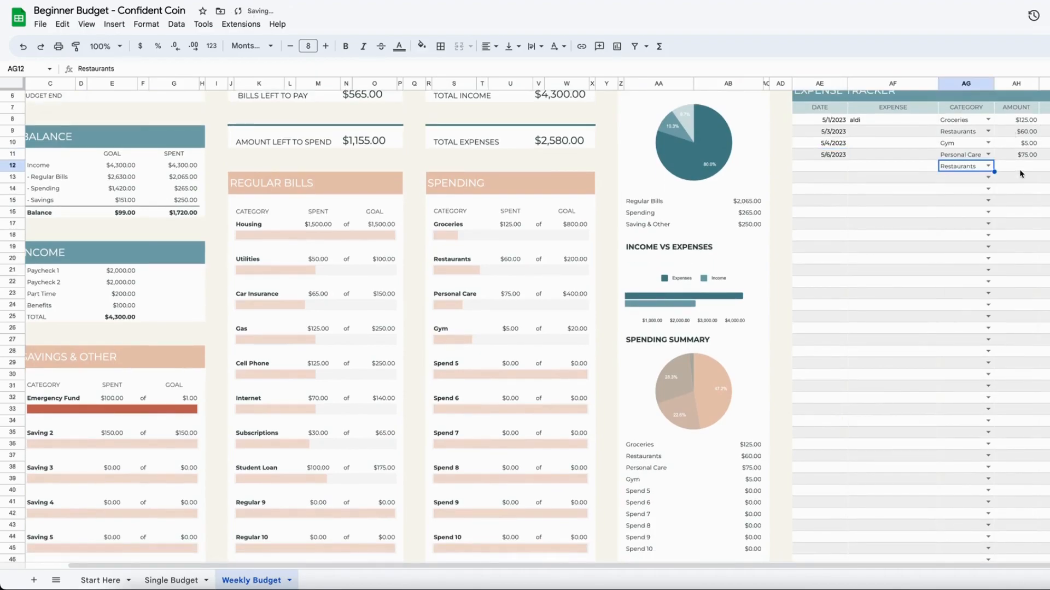
{"action": "left_click", "coordinate": [1016, 166]}
{"action": "type", "text": "10"}
{"action": "key", "text": "Return"}
Log a sixth tracked expense in the Groceries category with an amount of 25, without a date.
{"action": "left_click", "coordinate": [988, 178]}
{"action": "left_click", "coordinate": [962, 194]}
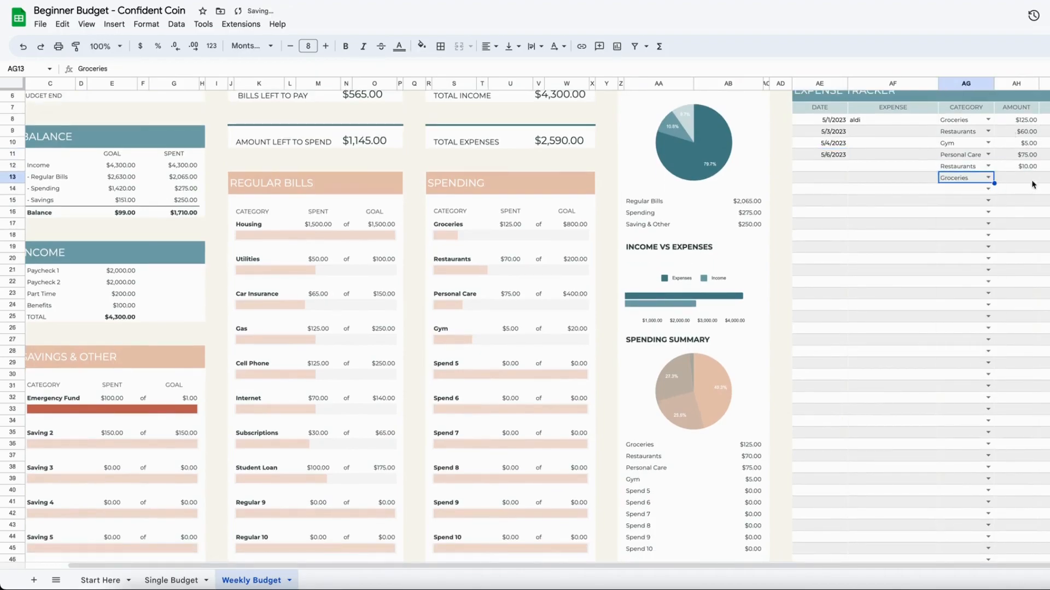
{"action": "left_click", "coordinate": [1015, 177]}
{"action": "type", "text": "25"}
{"action": "key", "text": "Return"}
{"action": "scroll", "coordinate": [1009, 295], "scroll_direction": "down", "scroll_amount": 1}
{"action": "scroll", "coordinate": [1011, 246], "scroll_direction": "up", "scroll_amount": 3}
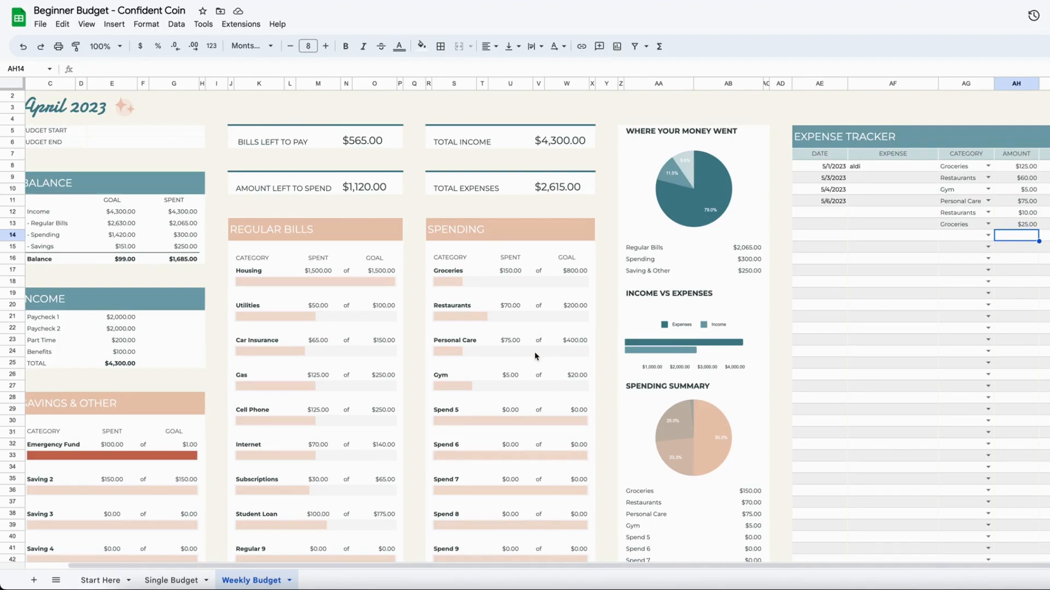
Log a seventh tracked expense with an amount of 200, categorized as Groceries.
{"action": "scroll", "coordinate": [534, 356], "scroll_direction": "down", "scroll_amount": 5}
{"action": "scroll", "coordinate": [534, 356], "scroll_direction": "left", "scroll_amount": 2}
{"action": "left_click", "coordinate": [937, 247]}
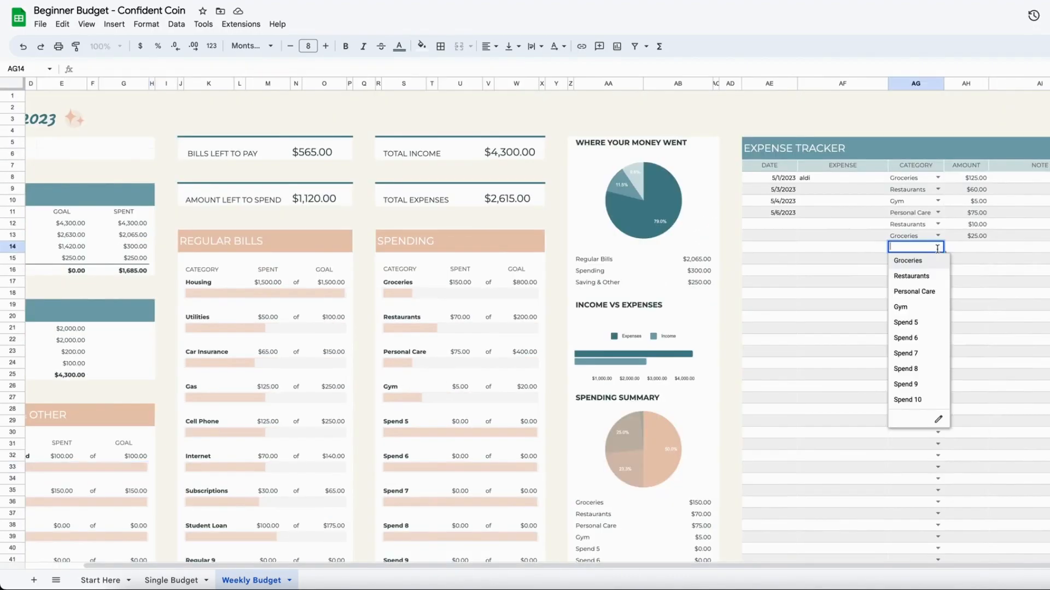
{"action": "left_click", "coordinate": [923, 269]}
{"action": "left_click", "coordinate": [986, 248]}
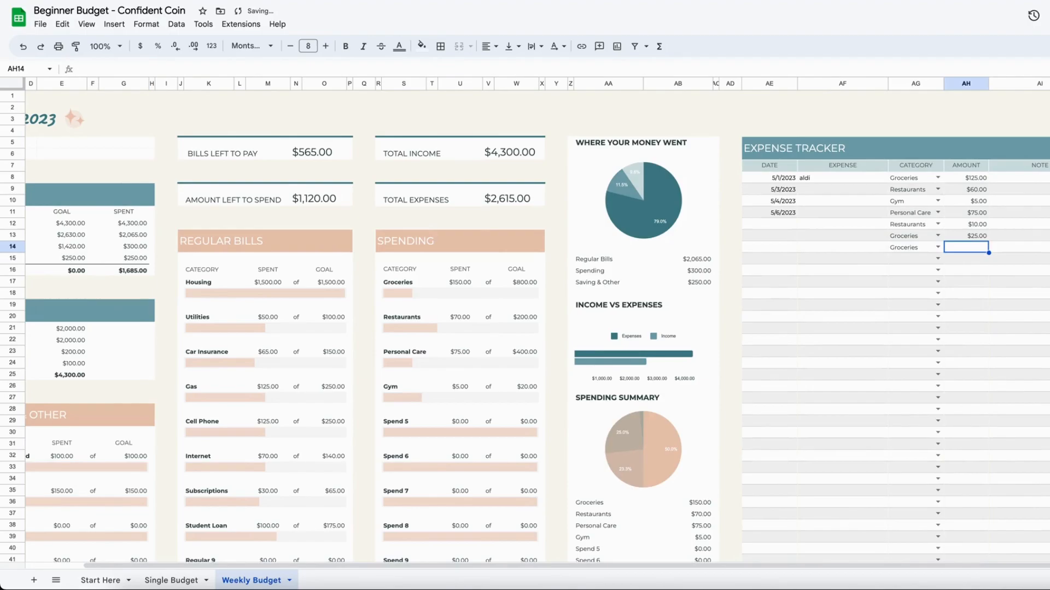
{"action": "type", "text": "200"}
{"action": "key", "text": "Return"}
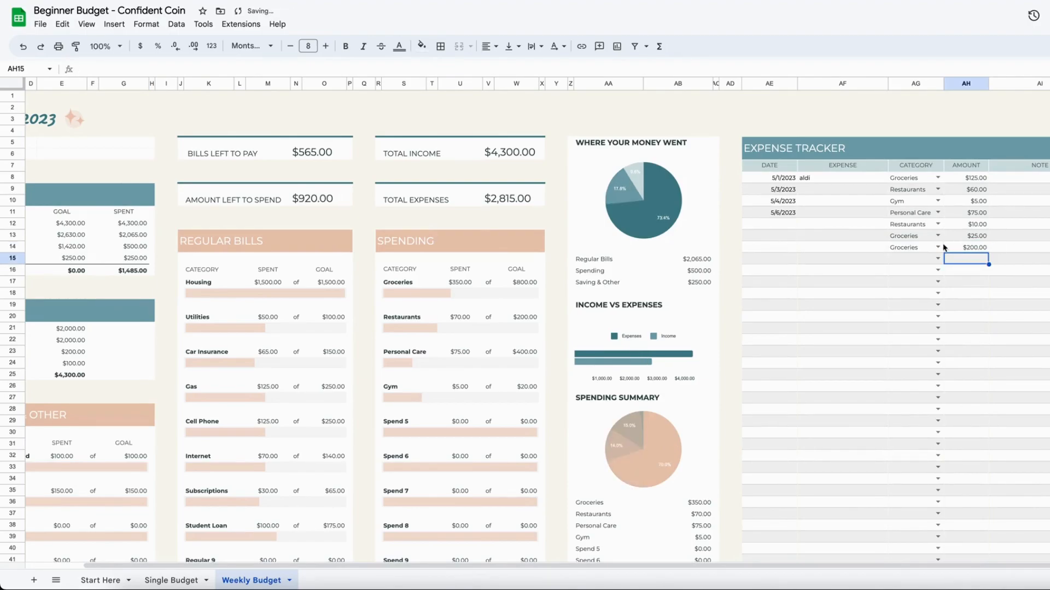
Recategorize the 200 expense as Restaurants and inspect the Restaurants progress bar in the dashboard's Spending section.
{"action": "left_click", "coordinate": [938, 247]}
{"action": "left_click", "coordinate": [920, 271]}
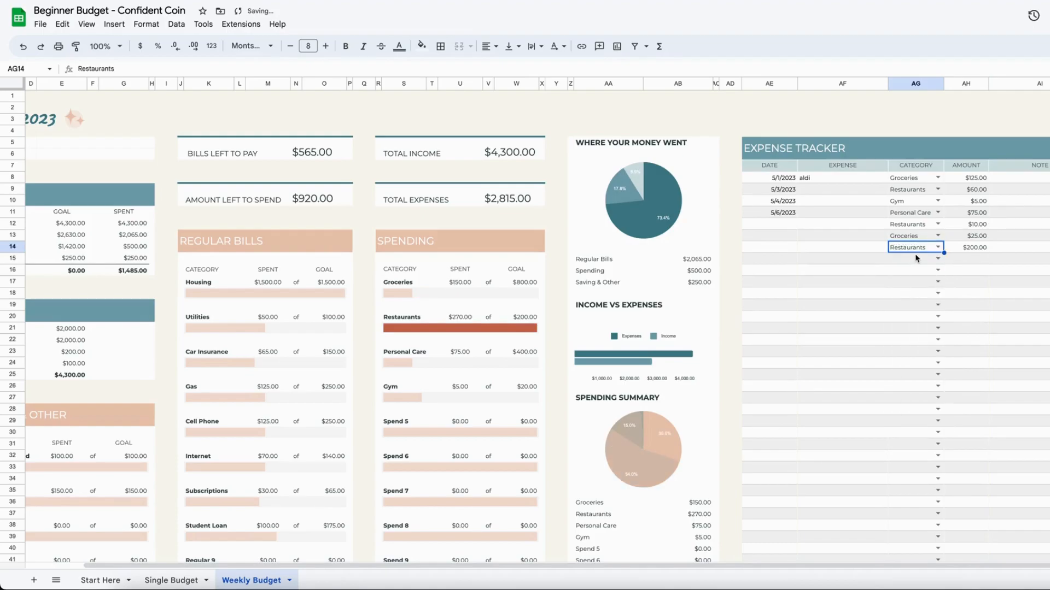
{"action": "scroll", "coordinate": [917, 258], "scroll_direction": "left", "scroll_amount": 3}
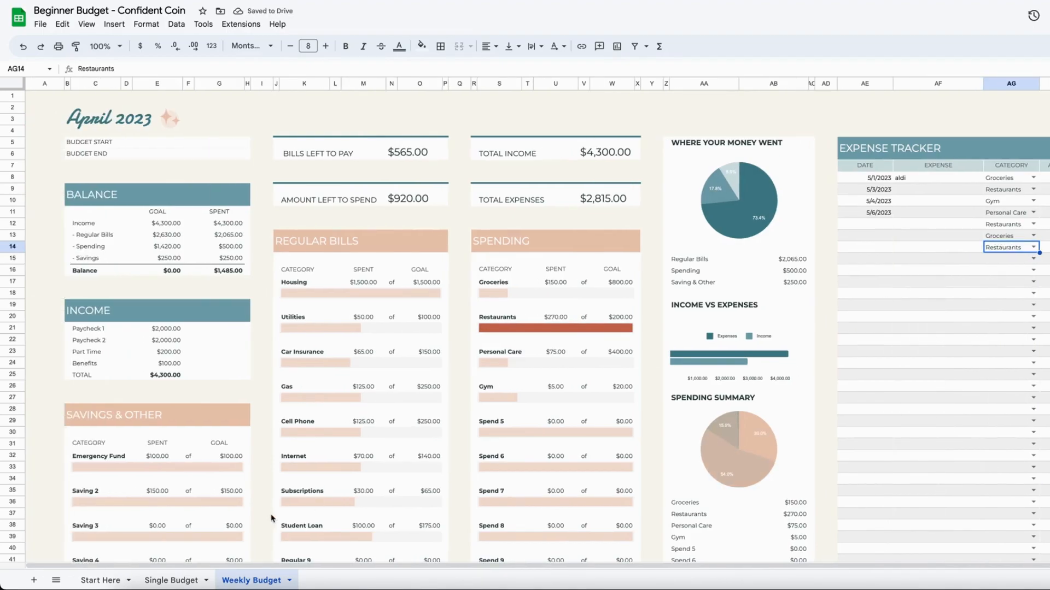
{"action": "left_click", "coordinate": [498, 321]}
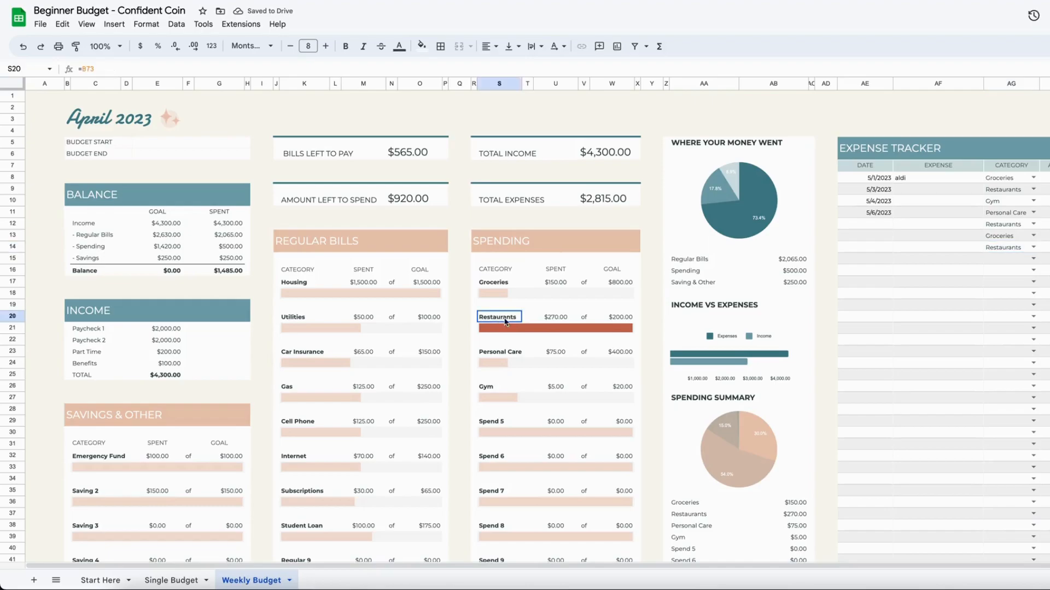
{"action": "left_click_drag", "start_coordinate": [499, 321], "coordinate": [621, 336]}
{"action": "left_click", "coordinate": [623, 330]}
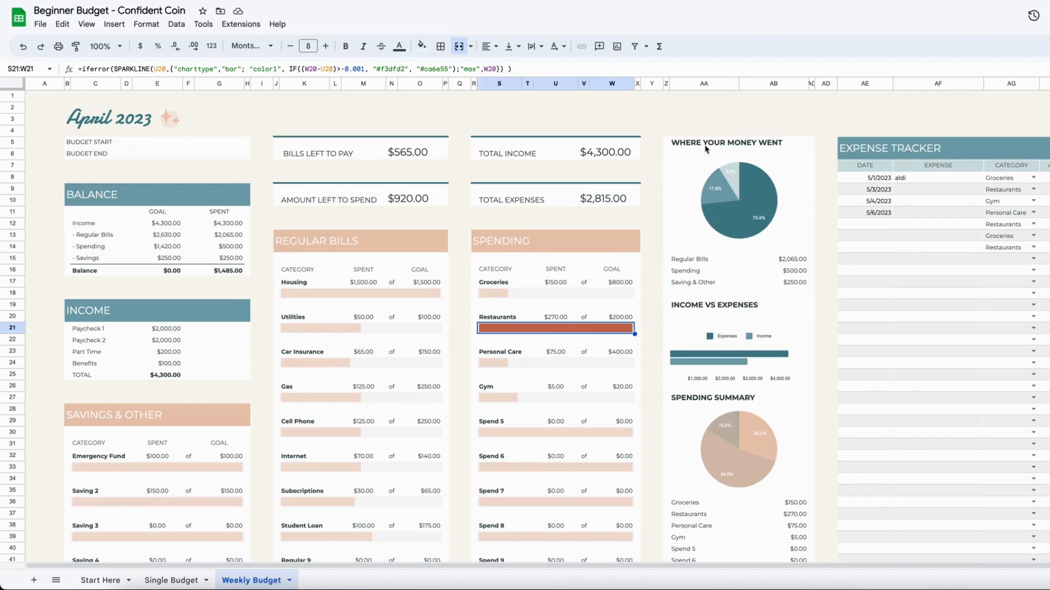
Review the dashboard's bills left to pay, amount left to spend, total income and total expenses.
{"action": "scroll", "coordinate": [670, 525], "scroll_direction": "down", "scroll_amount": 3}
{"action": "scroll", "coordinate": [451, 475], "scroll_direction": "up", "scroll_amount": 3}
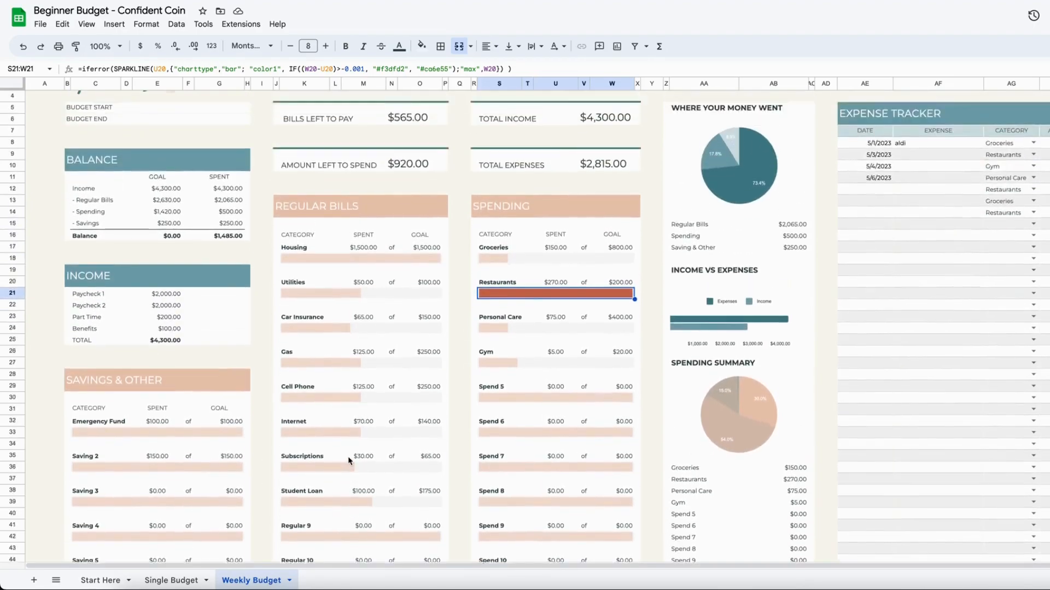
{"action": "left_click", "coordinate": [407, 159]}
{"action": "left_click", "coordinate": [408, 208]}
{"action": "left_click", "coordinate": [607, 150]}
{"action": "left_click", "coordinate": [615, 196]}
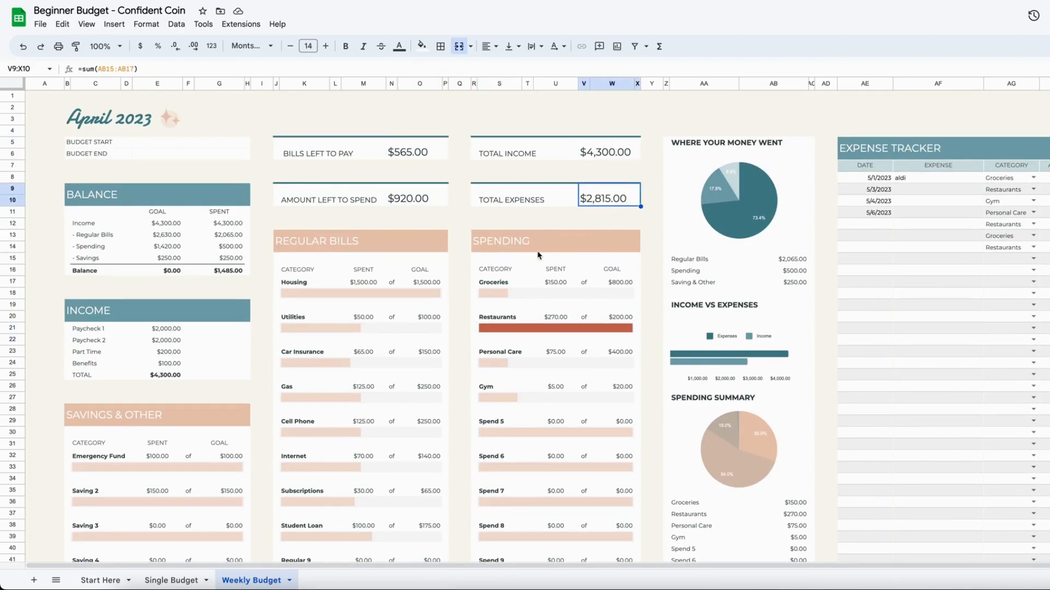
Mark the Week 3 regular bills from Utilities through Student Loan as paid in the planner.
{"action": "scroll", "coordinate": [537, 251], "scroll_direction": "down", "scroll_amount": 6}
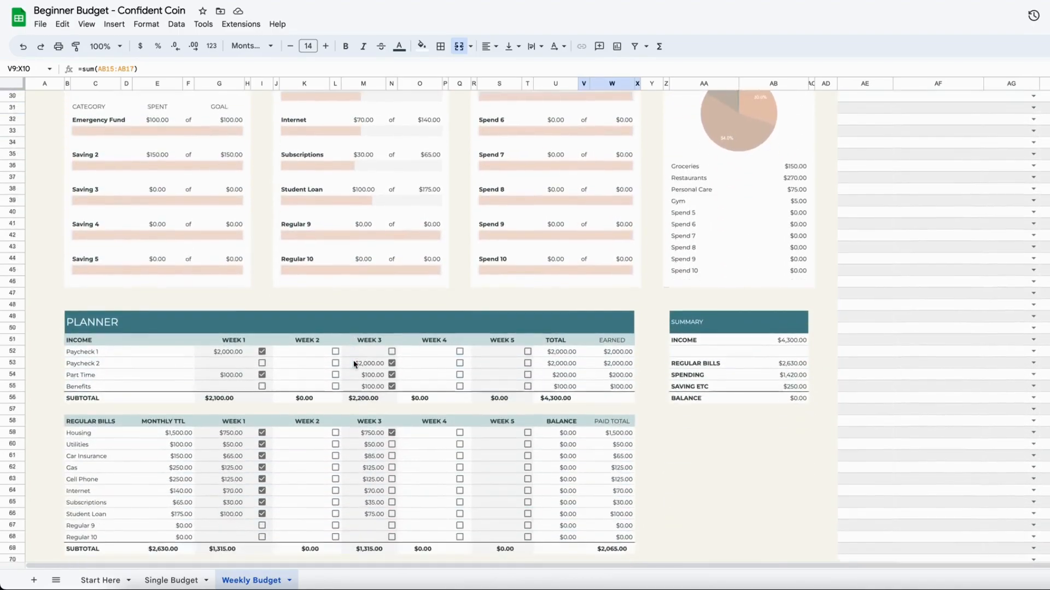
{"action": "scroll", "coordinate": [358, 362], "scroll_direction": "down", "scroll_amount": 3}
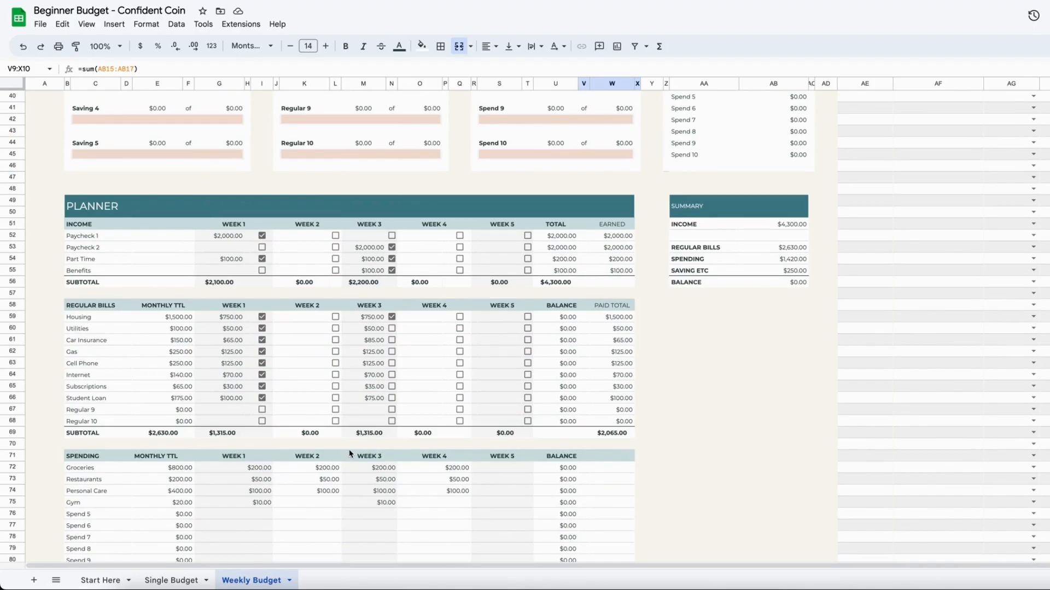
{"action": "left_click", "coordinate": [392, 329]}
{"action": "left_click", "coordinate": [392, 340]}
{"action": "left_click", "coordinate": [392, 351]}
{"action": "left_click", "coordinate": [393, 365]}
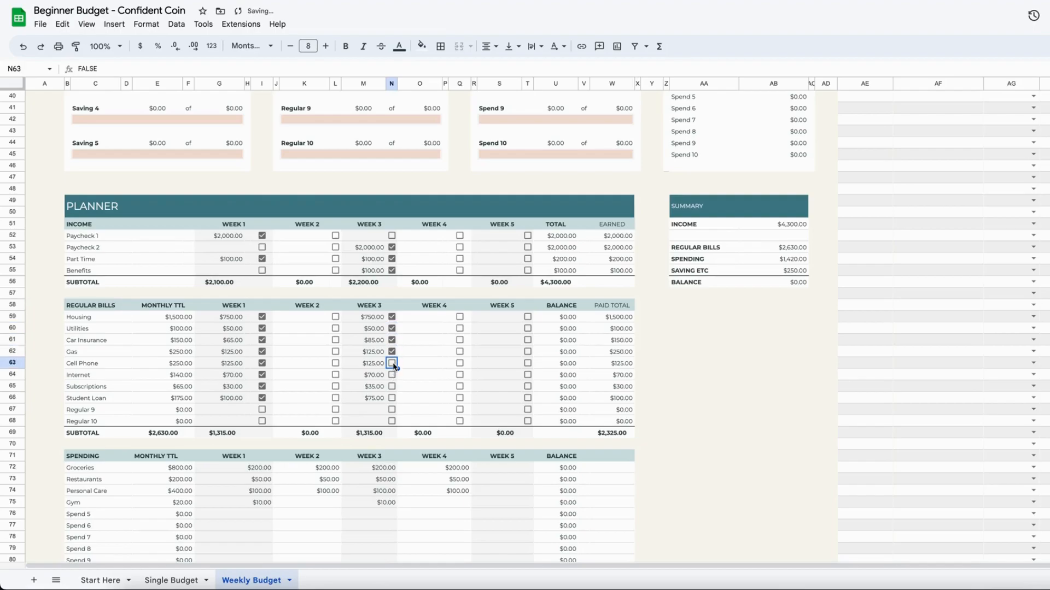
{"action": "left_click", "coordinate": [392, 375]}
{"action": "left_click", "coordinate": [392, 386]}
{"action": "left_click", "coordinate": [392, 398]}
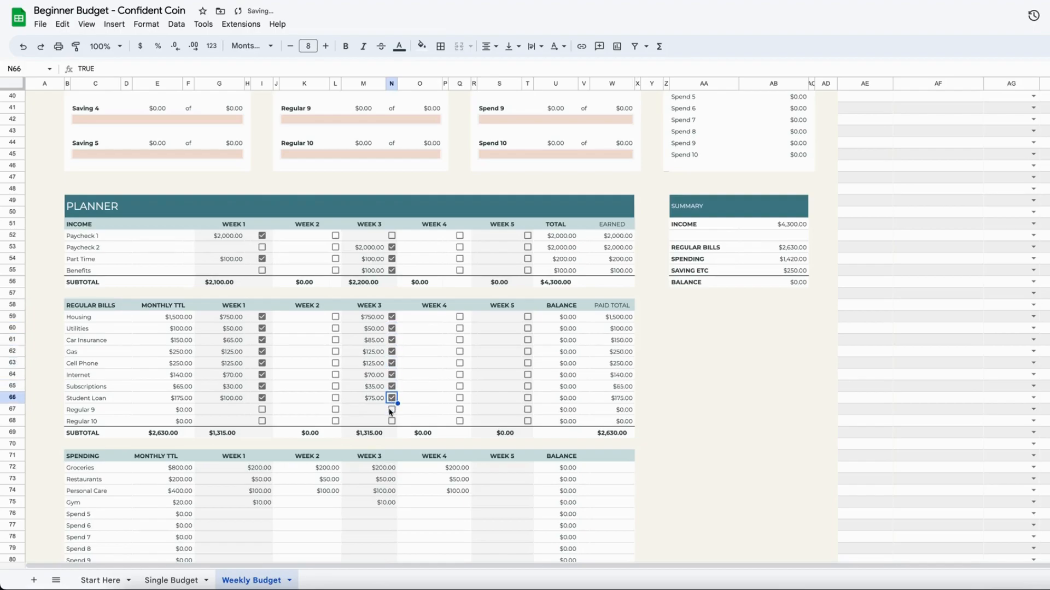
Duplicate the Weekly Budget sheet and compare the copy with the original.
{"action": "scroll", "coordinate": [422, 225], "scroll_direction": "up", "scroll_amount": 3}
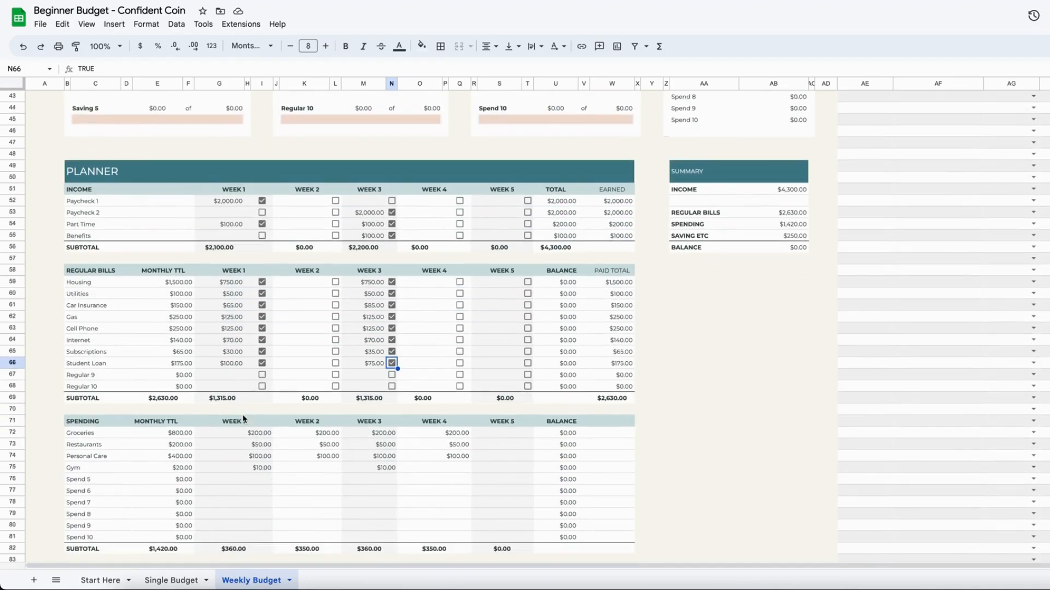
{"action": "scroll", "coordinate": [244, 419], "scroll_direction": "down", "scroll_amount": 3}
{"action": "scroll", "coordinate": [244, 419], "scroll_direction": "up", "scroll_amount": 15}
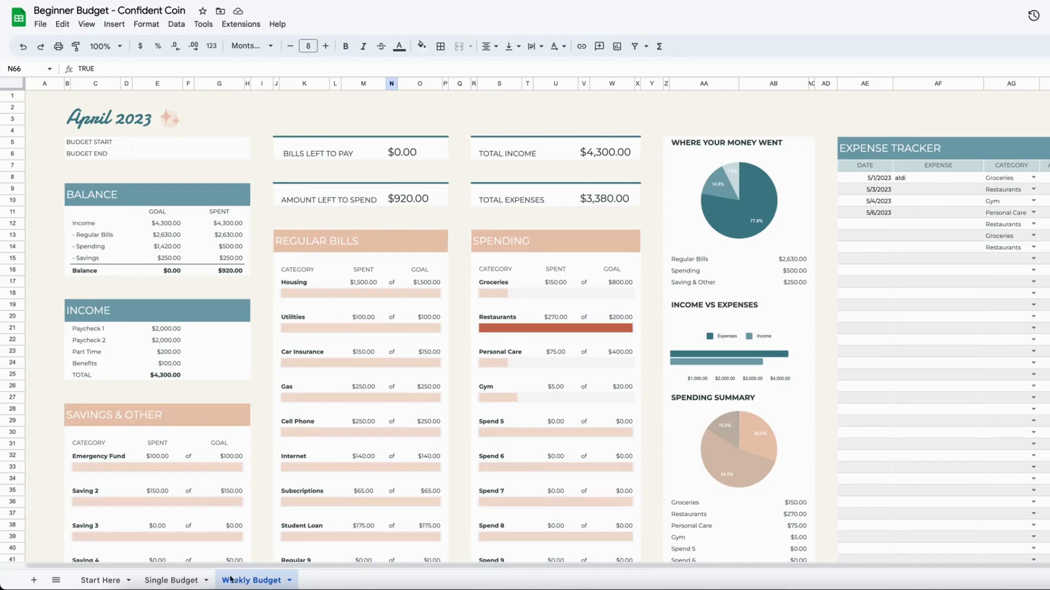
{"action": "right_click", "coordinate": [255, 583]}
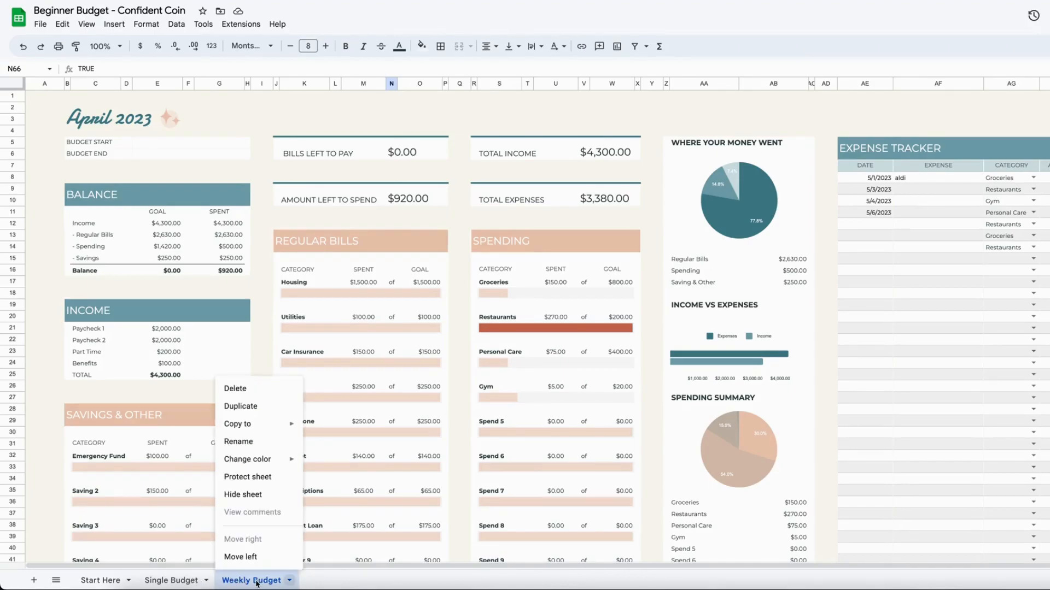
{"action": "left_click", "coordinate": [281, 410]}
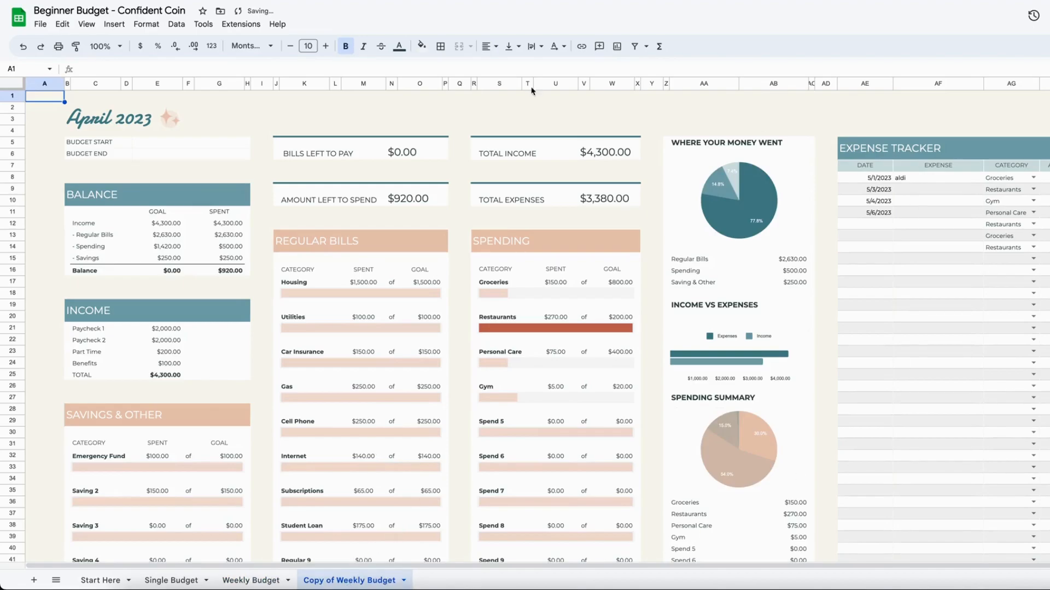
{"action": "scroll", "coordinate": [445, 375], "scroll_direction": "down", "scroll_amount": 15}
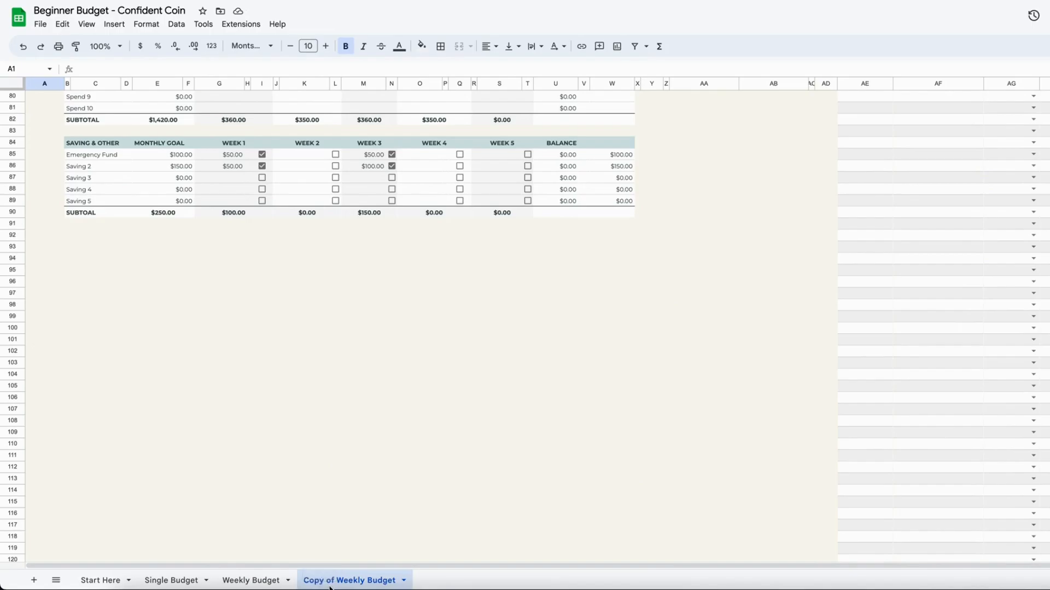
{"action": "left_click", "coordinate": [262, 581]}
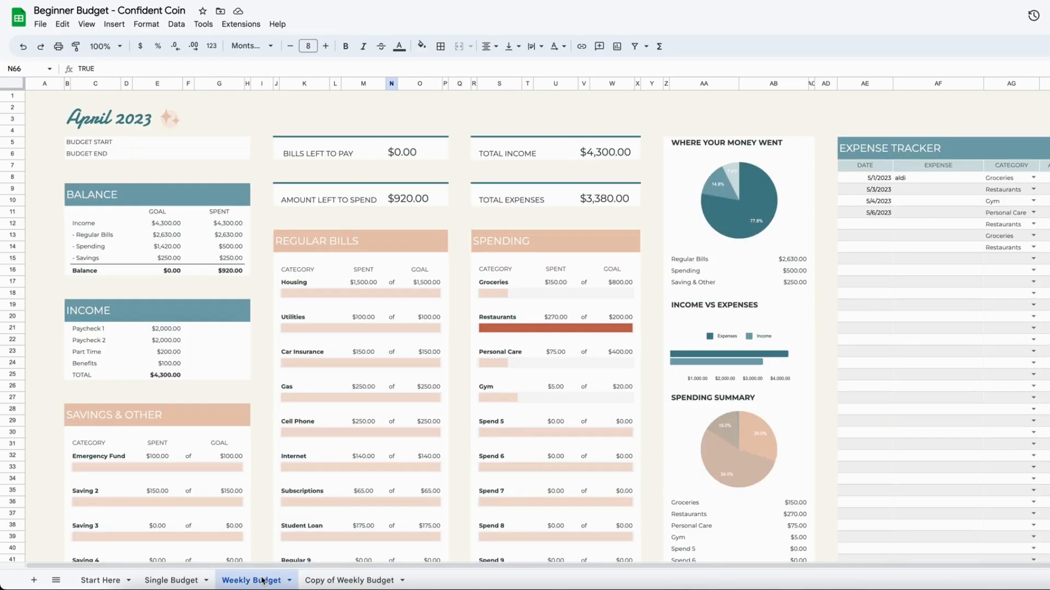
{"action": "left_click", "coordinate": [358, 581]}
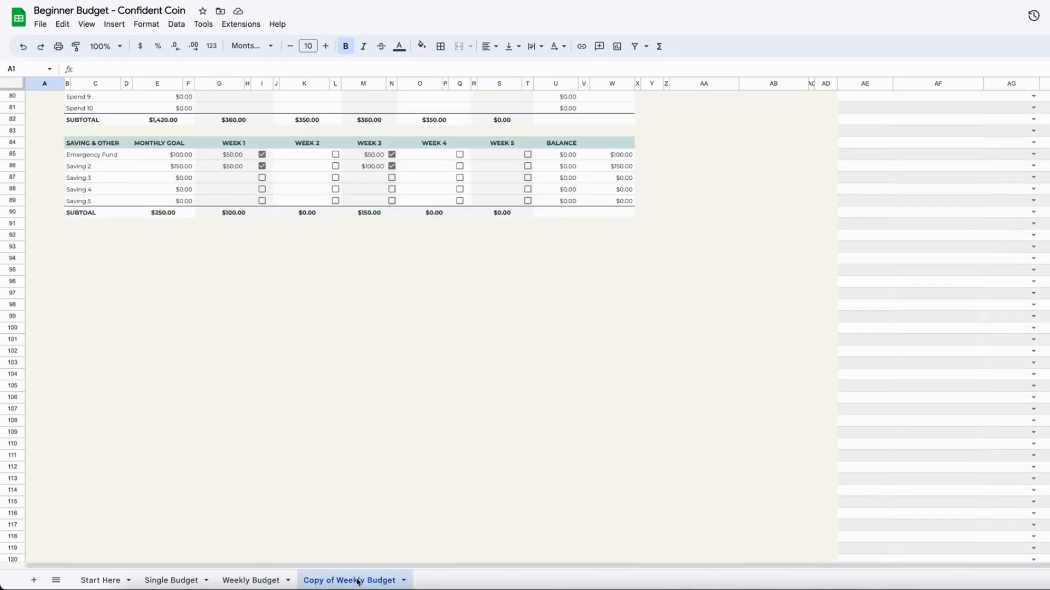
Clear the completed checkboxes for all Week 1 and Week 3 income in the copied sheet's planner.
{"action": "scroll", "coordinate": [343, 402], "scroll_direction": "up", "scroll_amount": 10}
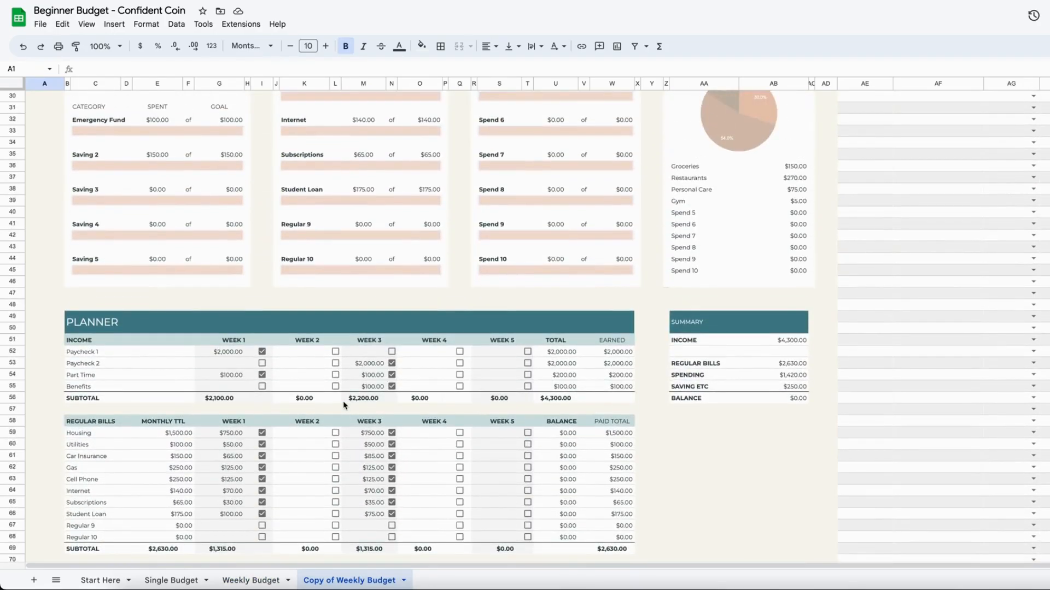
{"action": "scroll", "coordinate": [343, 404], "scroll_direction": "down", "scroll_amount": 5}
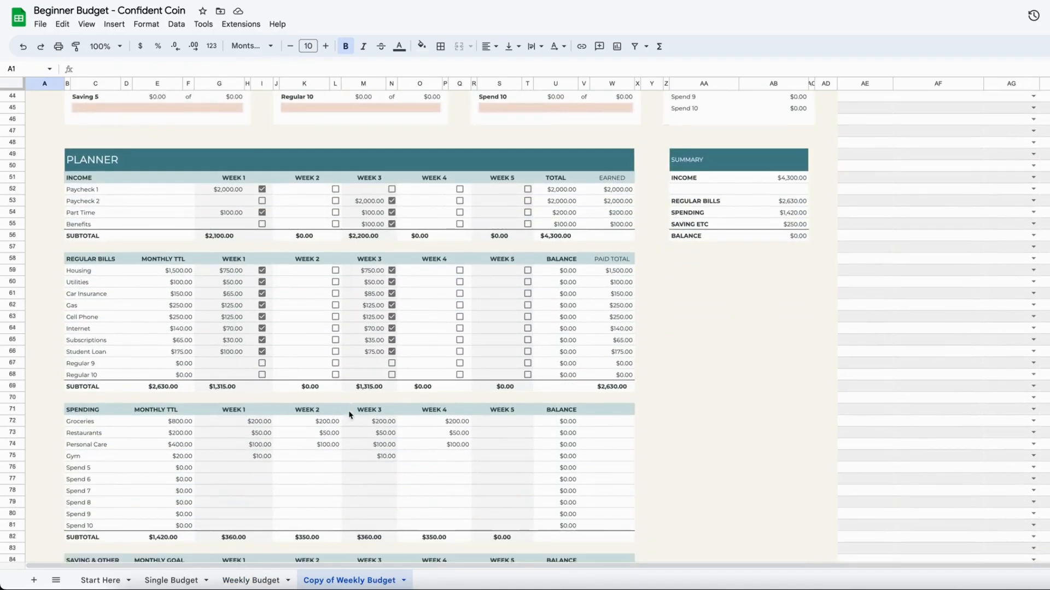
{"action": "left_click", "coordinate": [263, 190]}
{"action": "left_click", "coordinate": [262, 212]}
{"action": "left_click", "coordinate": [392, 200]}
{"action": "left_click", "coordinate": [391, 212]}
{"action": "left_click", "coordinate": [392, 225]}
Clear the Week 3 paid checkboxes for the regular bills from Housing through Student Loan in the copied planner.
{"action": "left_click", "coordinate": [392, 271]}
{"action": "left_click", "coordinate": [392, 282]}
{"action": "left_click", "coordinate": [392, 293]}
{"action": "left_click", "coordinate": [391, 305]}
{"action": "left_click", "coordinate": [391, 317]}
{"action": "left_click", "coordinate": [391, 329]}
{"action": "left_click", "coordinate": [392, 340]}
{"action": "left_click", "coordinate": [391, 352]}
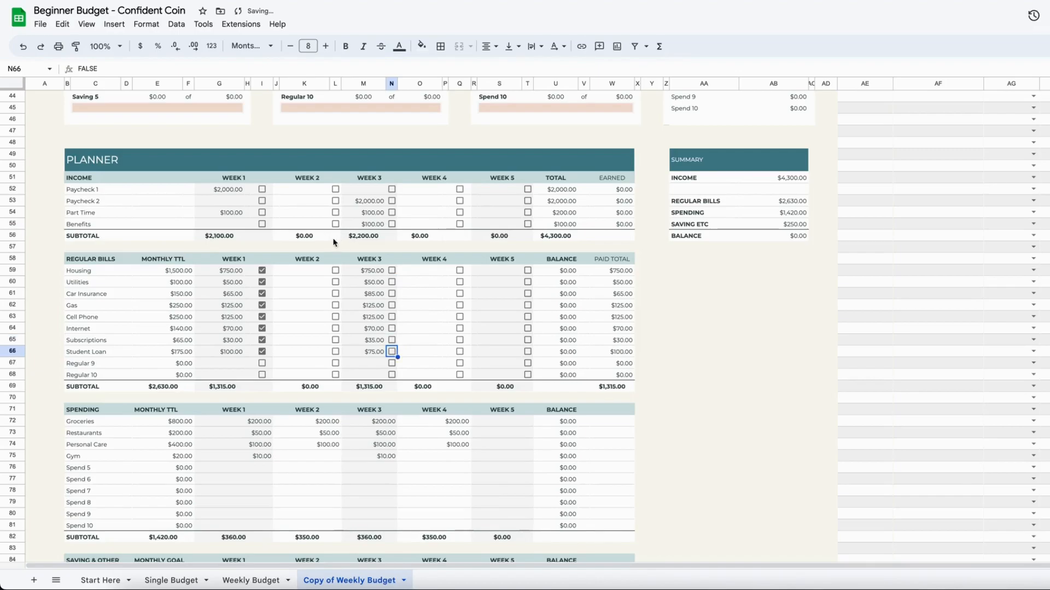
Clear the Week 1 paid checkboxes for the regular bills from Housing through Student Loan in the copied planner.
{"action": "left_click", "coordinate": [258, 273]}
{"action": "left_click", "coordinate": [261, 273]}
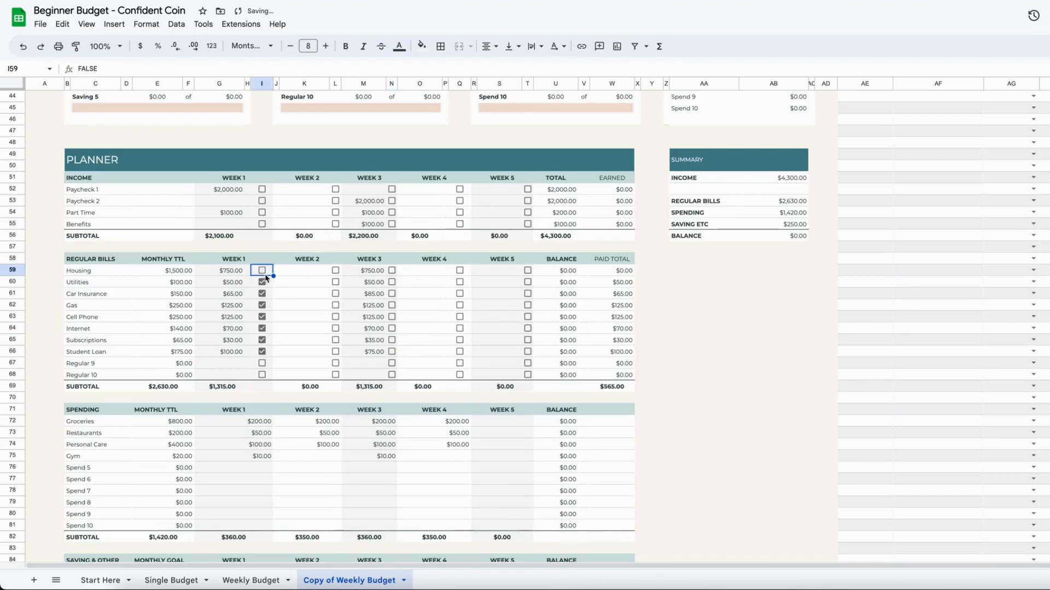
{"action": "left_click_drag", "start_coordinate": [274, 276], "coordinate": [275, 368]}
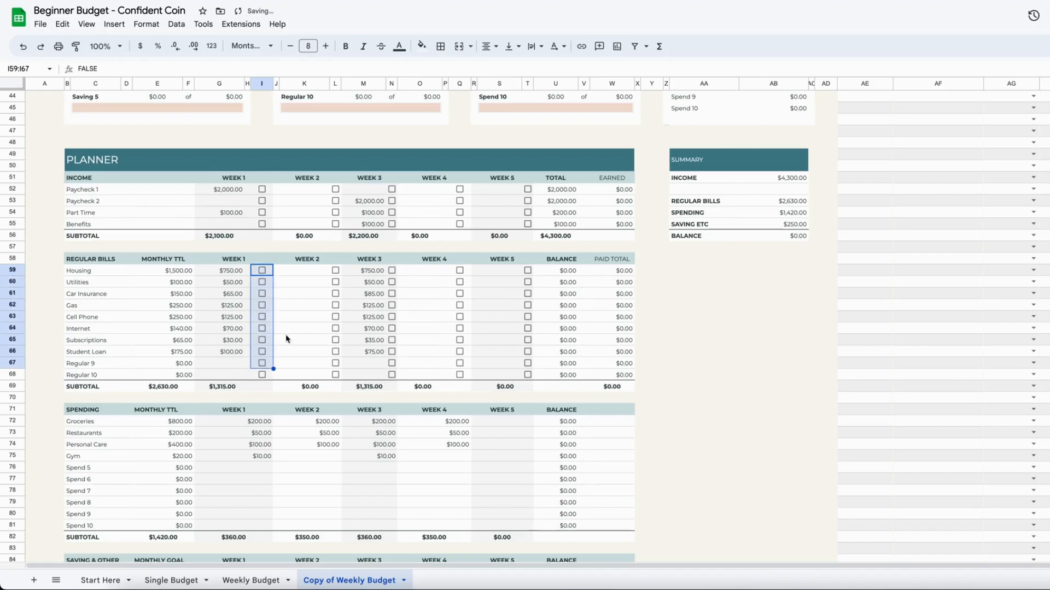
{"action": "left_click", "coordinate": [309, 320]}
Delete all expense entries, including dates, categories and amounts, from the copied sheet's Expense Tracker in AE8:AH15.
{"action": "scroll", "coordinate": [309, 320], "scroll_direction": "down", "scroll_amount": 2}
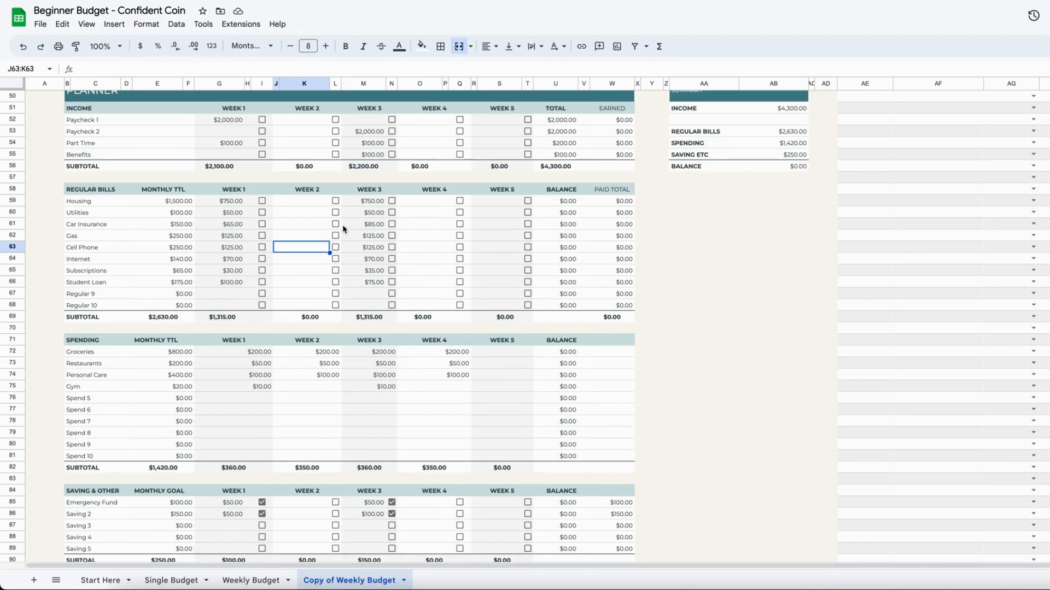
{"action": "scroll", "coordinate": [322, 534], "scroll_direction": "up", "scroll_amount": 1}
{"action": "scroll", "coordinate": [322, 534], "scroll_direction": "up", "scroll_amount": 12}
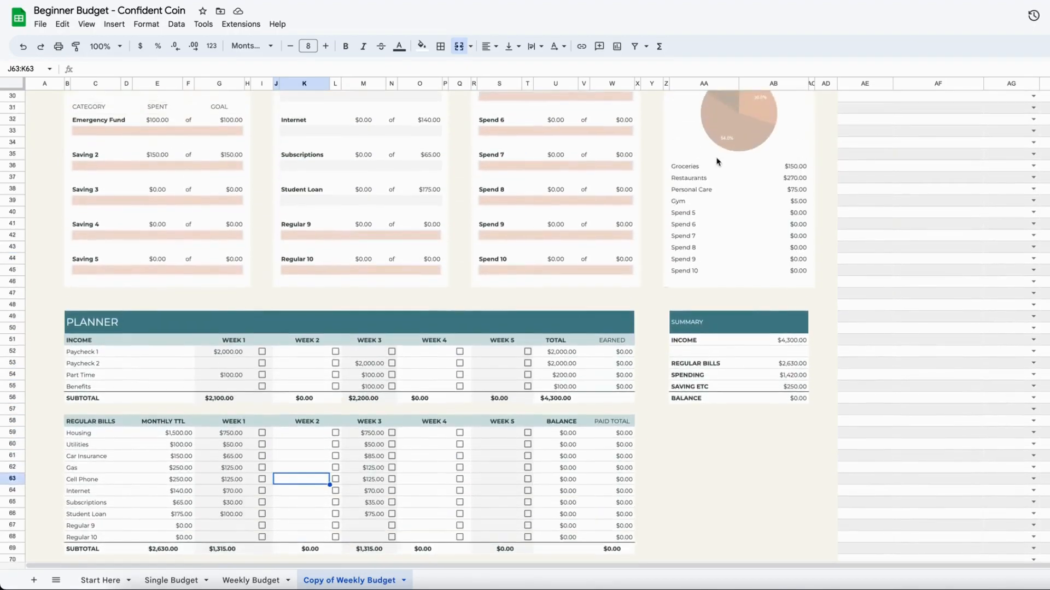
{"action": "scroll", "coordinate": [750, 157], "scroll_direction": "right", "scroll_amount": 3}
{"action": "scroll", "coordinate": [810, 205], "scroll_direction": "up", "scroll_amount": 4}
{"action": "left_click_drag", "start_coordinate": [778, 177], "coordinate": [964, 266]}
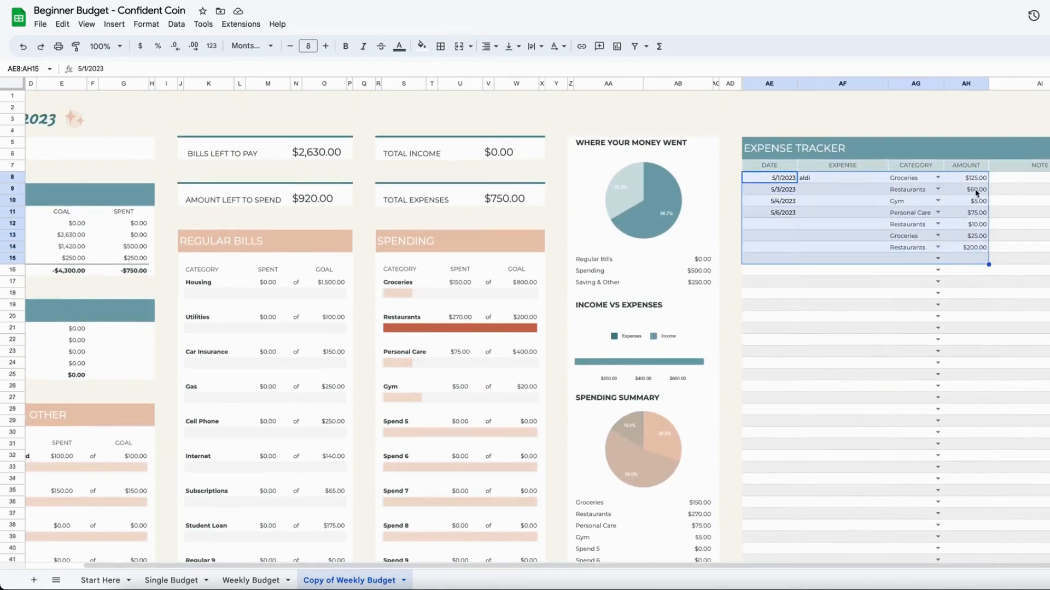
{"action": "key", "text": "Delete"}
{"action": "scroll", "coordinate": [510, 311], "scroll_direction": "left", "scroll_amount": 3}
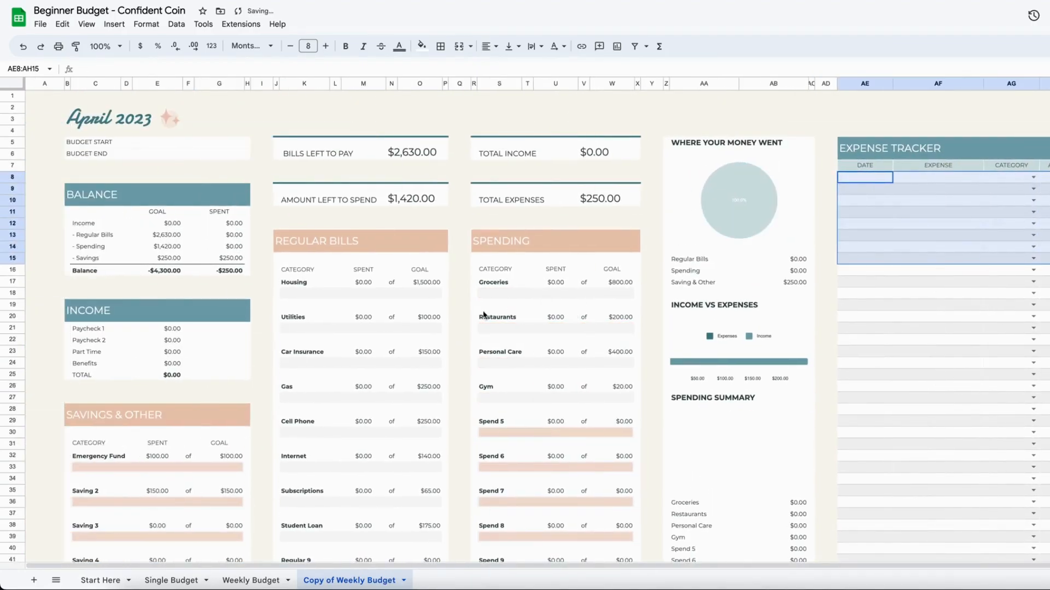
Rename the Copy of Weekly Budget sheet as MAY 2023.
{"action": "scroll", "coordinate": [164, 316], "scroll_direction": "down", "scroll_amount": 6}
{"action": "scroll", "coordinate": [164, 315], "scroll_direction": "down", "scroll_amount": 5}
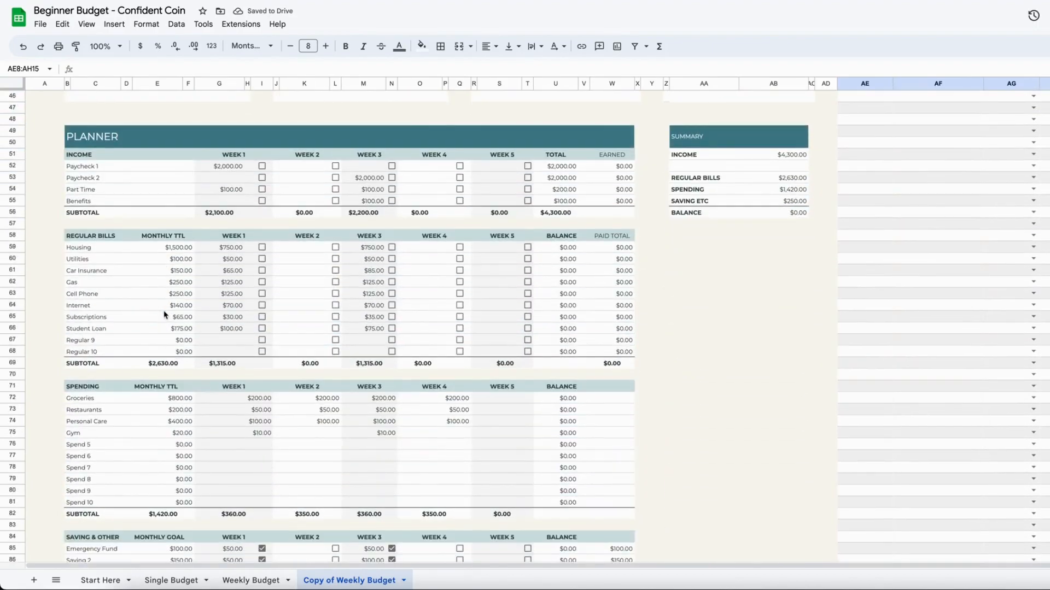
{"action": "right_click", "coordinate": [348, 583]}
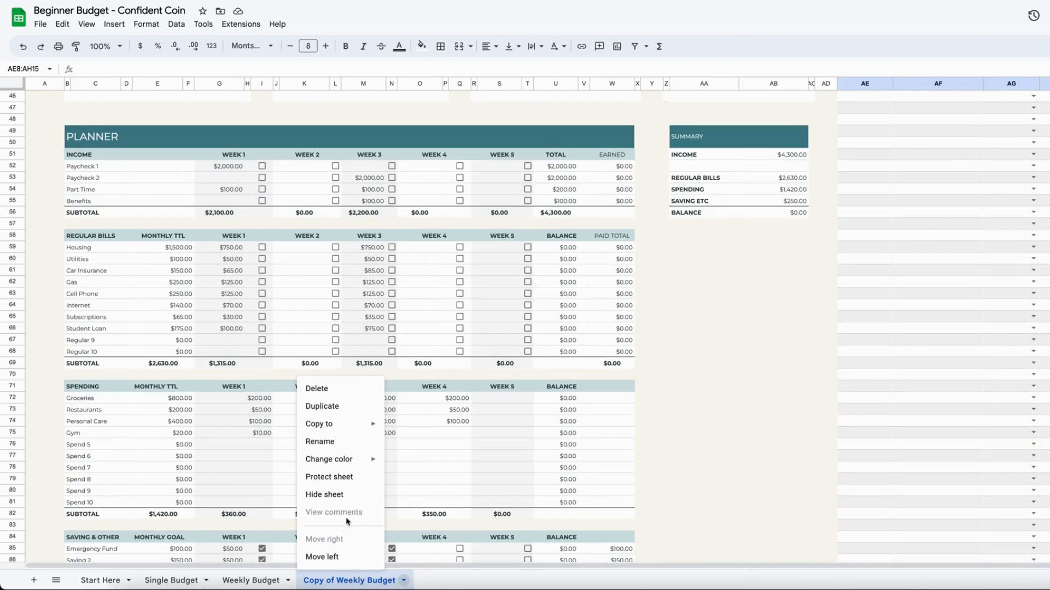
{"action": "left_click", "coordinate": [345, 443]}
{"action": "type", "text": "My Bu"}
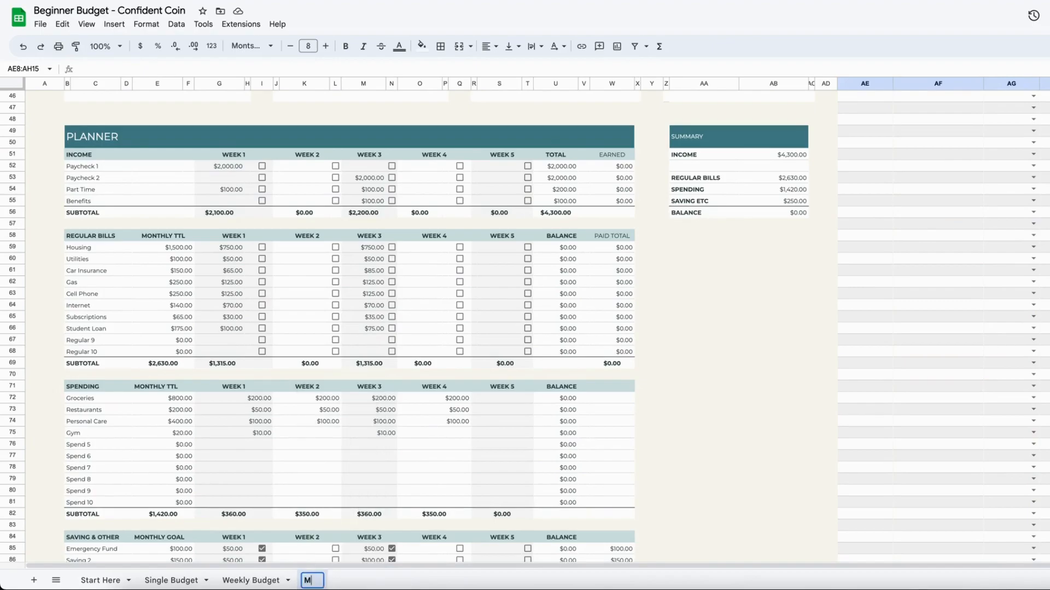
{"action": "key", "text": "BackSpace"}
{"action": "key", "text": "BackSpace"}
{"action": "key", "text": "BackSpace"}
{"action": "key", "text": "BackSpace"}
{"action": "type", "text": "AY 2023"}
{"action": "key", "text": "Return"}
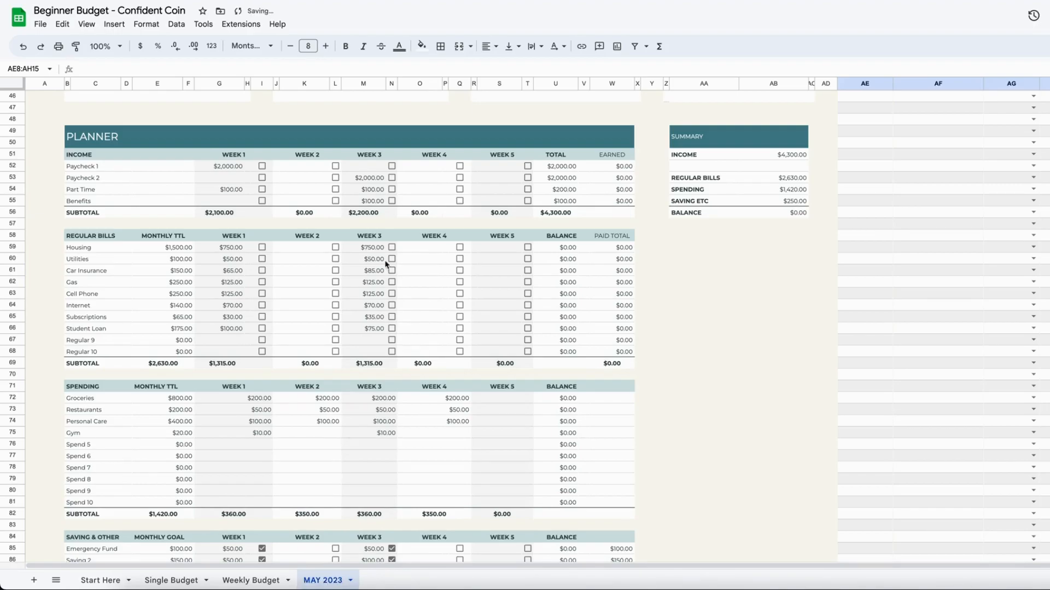
Rename the original Weekly Budget sheet as APRIL 2023.
{"action": "double_click", "coordinate": [251, 580]}
{"action": "type", "text": "APRIL 2023"}
{"action": "key", "text": "Return"}
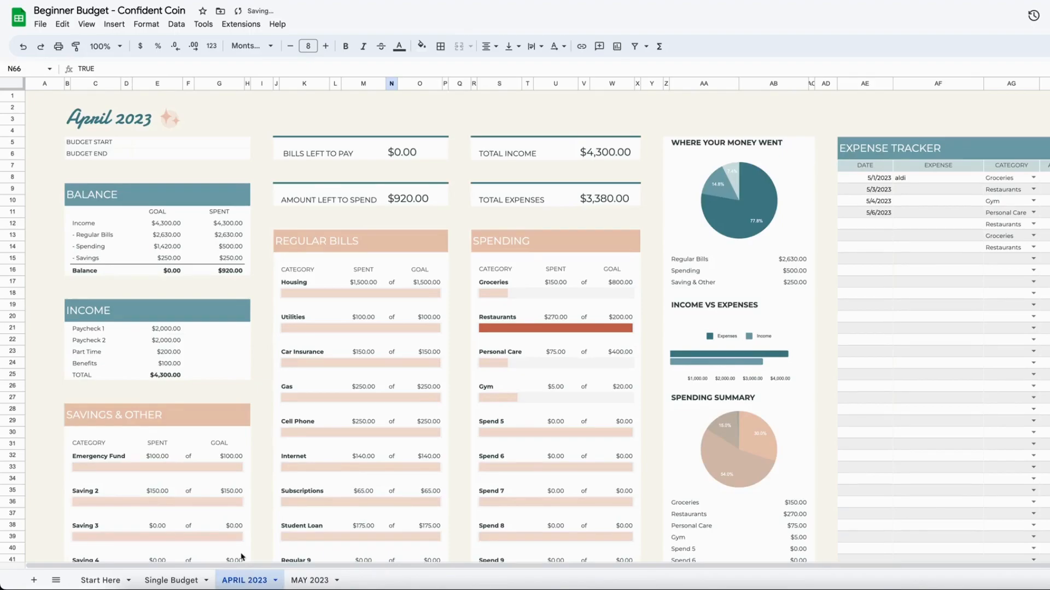
Rename the Single Budget sheet as Single April.
{"action": "left_click", "coordinate": [172, 582]}
{"action": "right_click", "coordinate": [171, 584]}
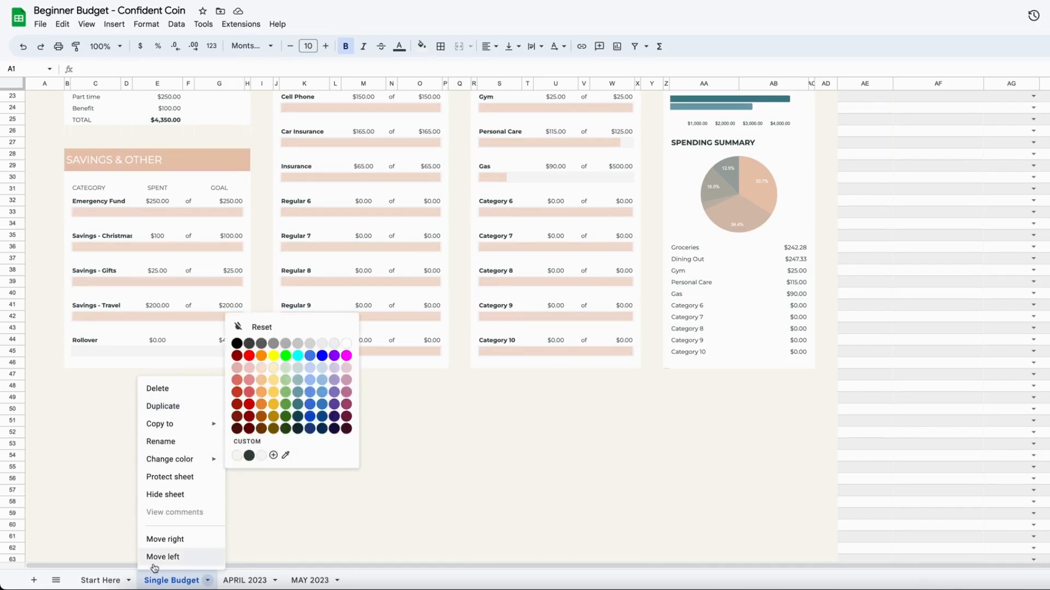
{"action": "left_click", "coordinate": [188, 444]}
{"action": "type", "text": "Single April"}
{"action": "key", "text": "Return"}
Change the single budget sheet's name to Single May to match its May 2023 heading.
{"action": "scroll", "coordinate": [246, 514], "scroll_direction": "up", "scroll_amount": 1}
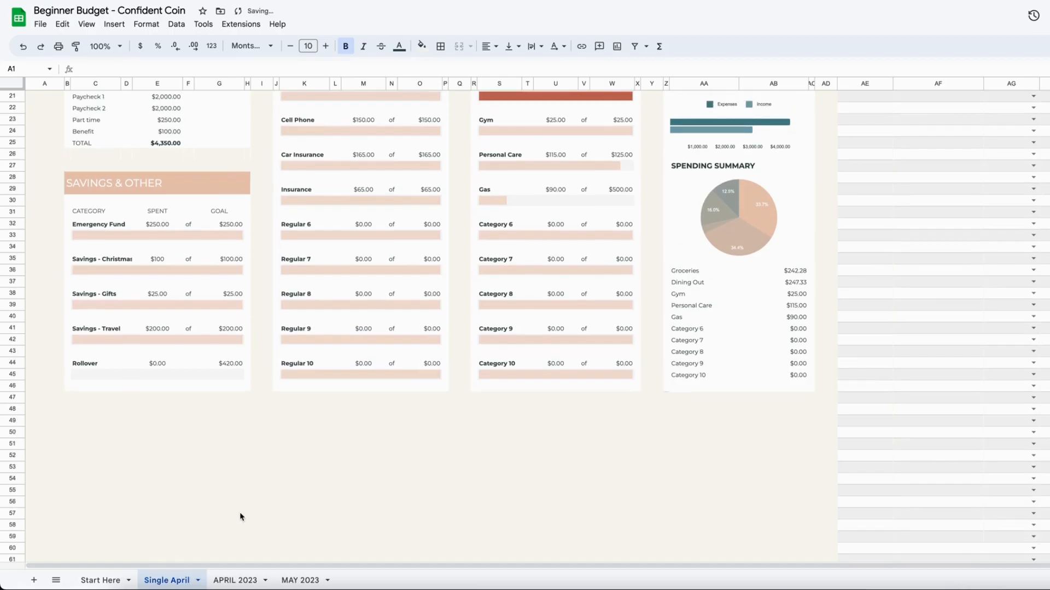
{"action": "scroll", "coordinate": [241, 517], "scroll_direction": "up", "scroll_amount": 5}
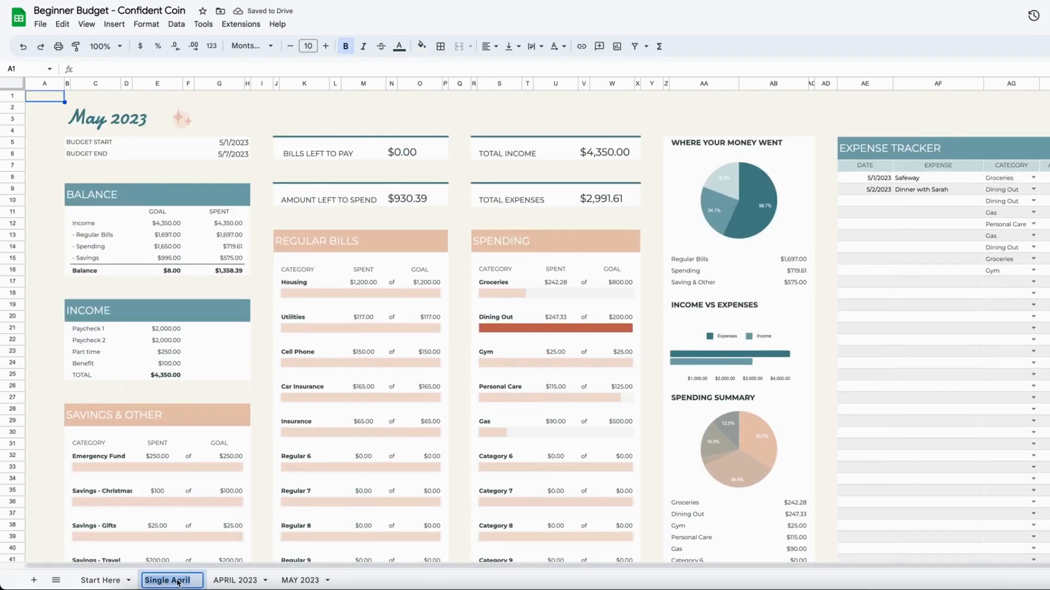
{"action": "double_click", "coordinate": [178, 582]}
{"action": "type", "text": "May"}
{"action": "key", "text": "Return"}
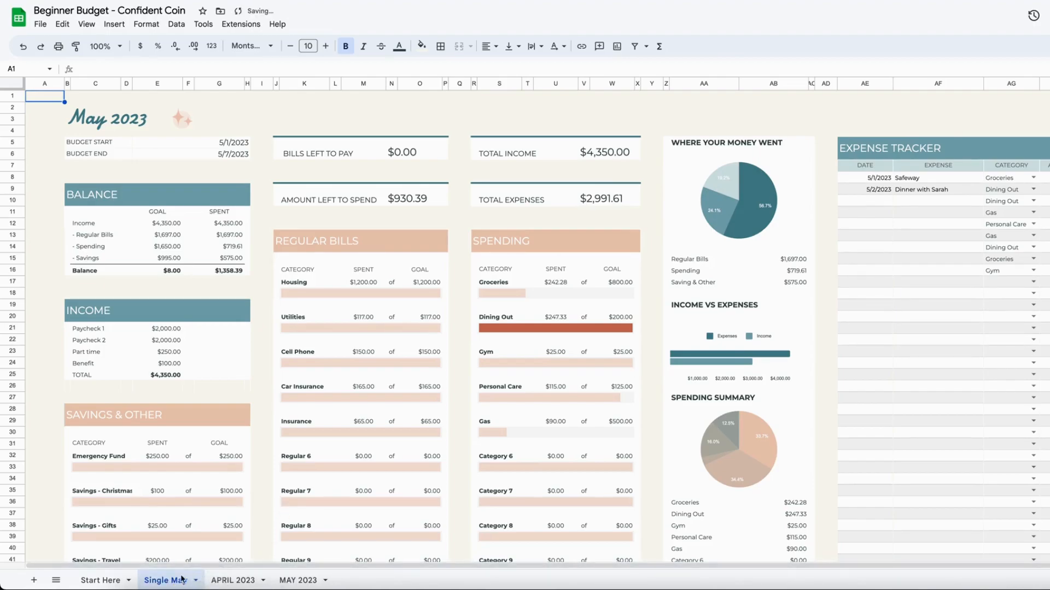